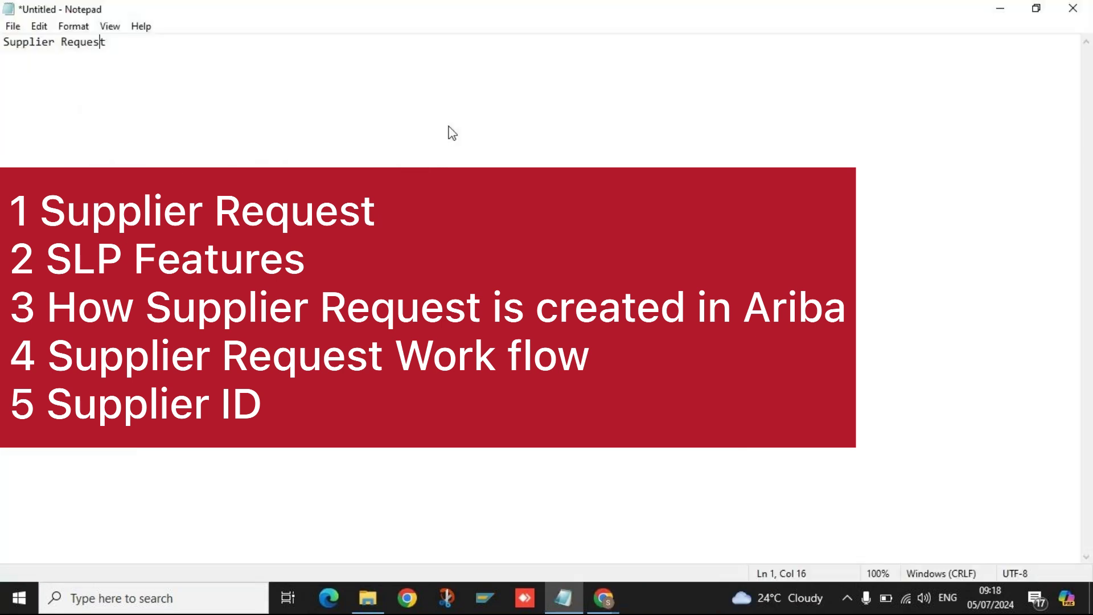
Insert two blank lines above the 'Supplier Request' heading and return to its end.
key(Home)
key(Return)
key(Return)
key(Up)
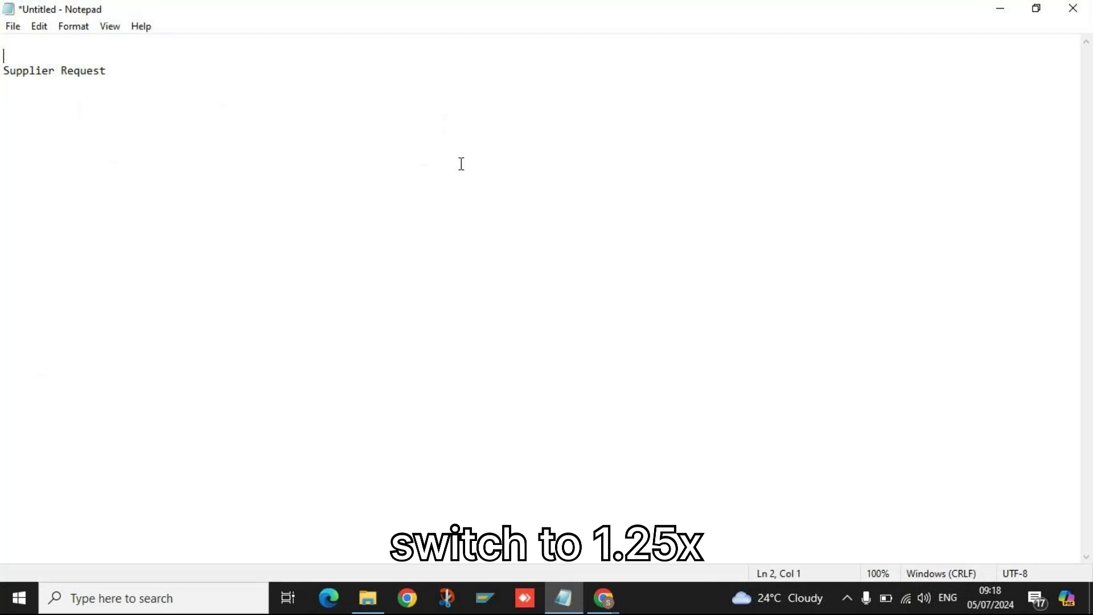
click(135, 71)
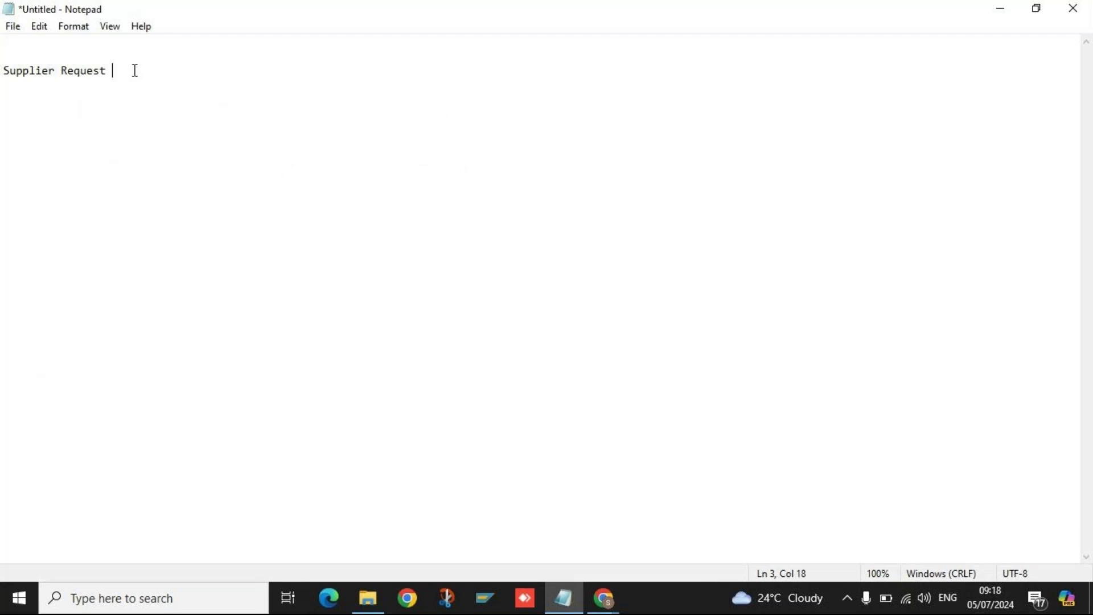
click(105, 61)
click(130, 71)
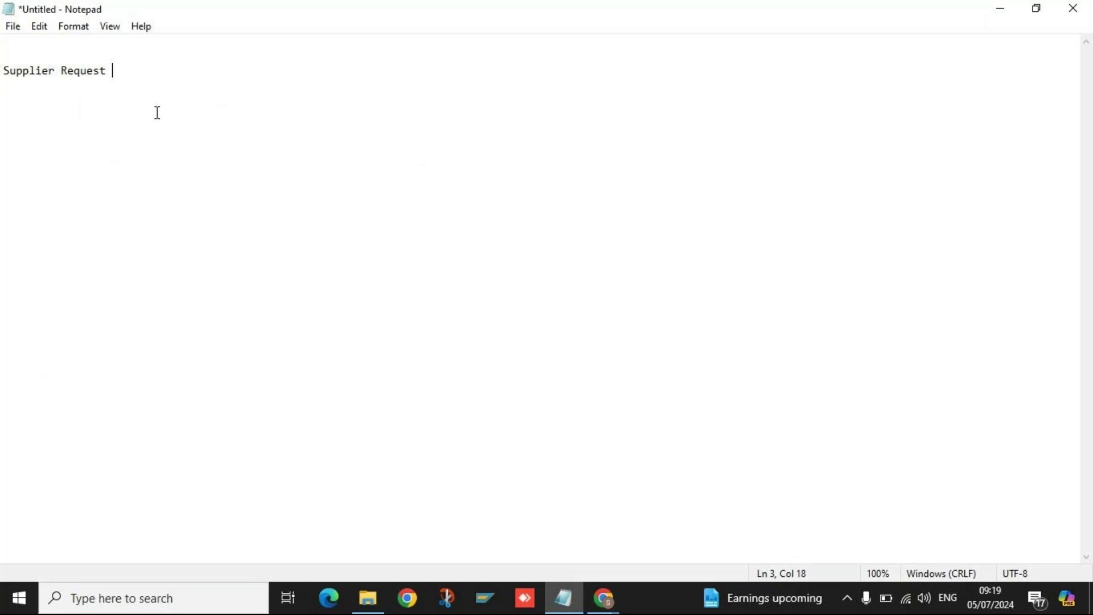
Append '--Approval Flow ---' to the heading and highlight 'Approval Flow'.
text(--Approval Flow ---)
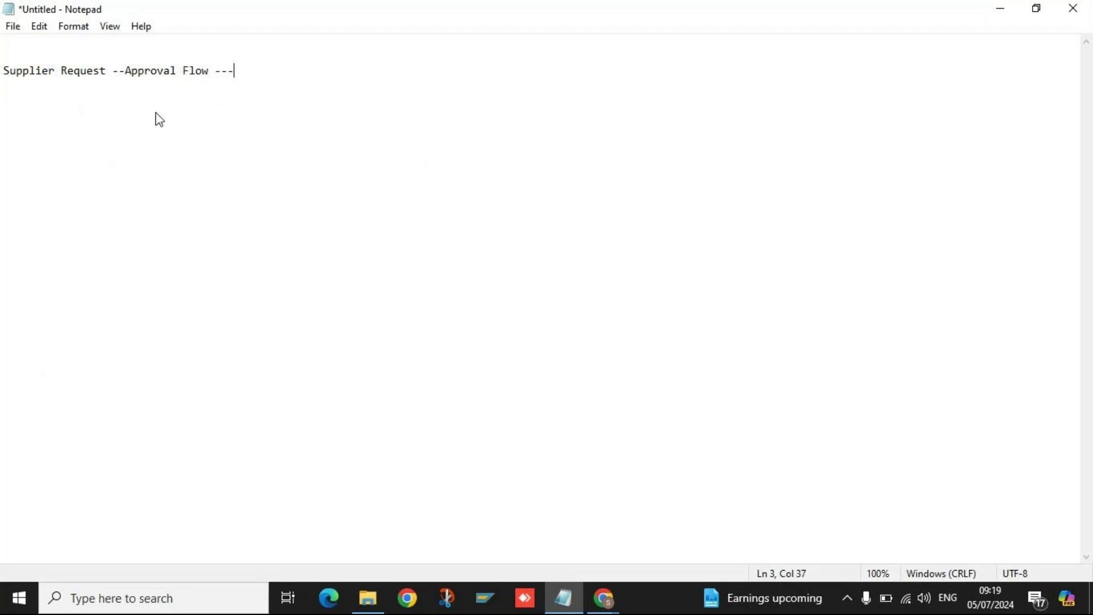
click(125, 71)
drag(124, 72, 208, 78)
click(238, 77)
drag(211, 70, 126, 71)
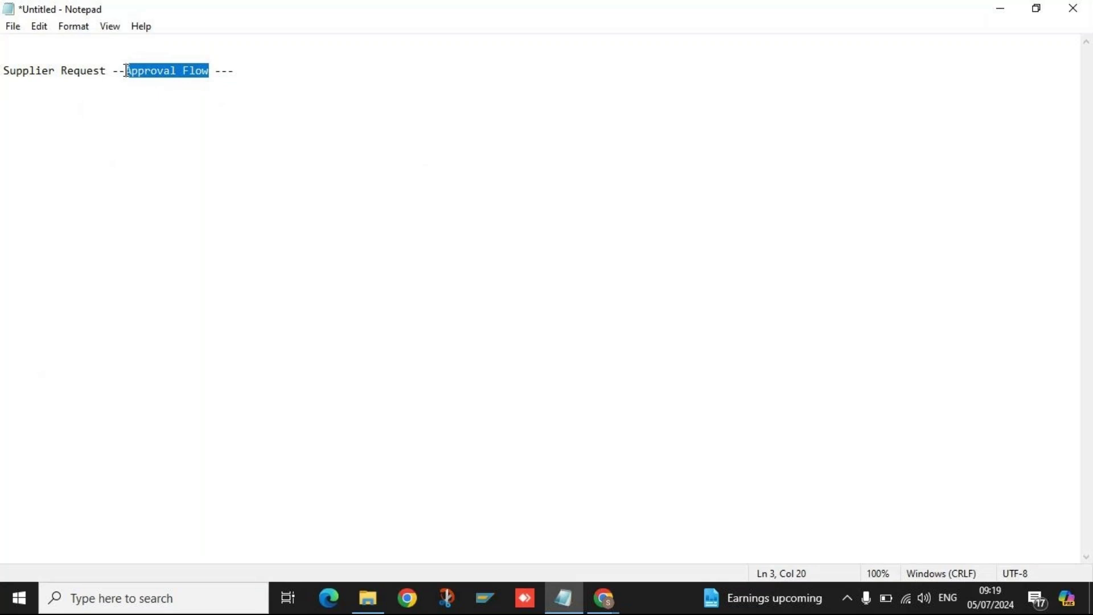
click(257, 71)
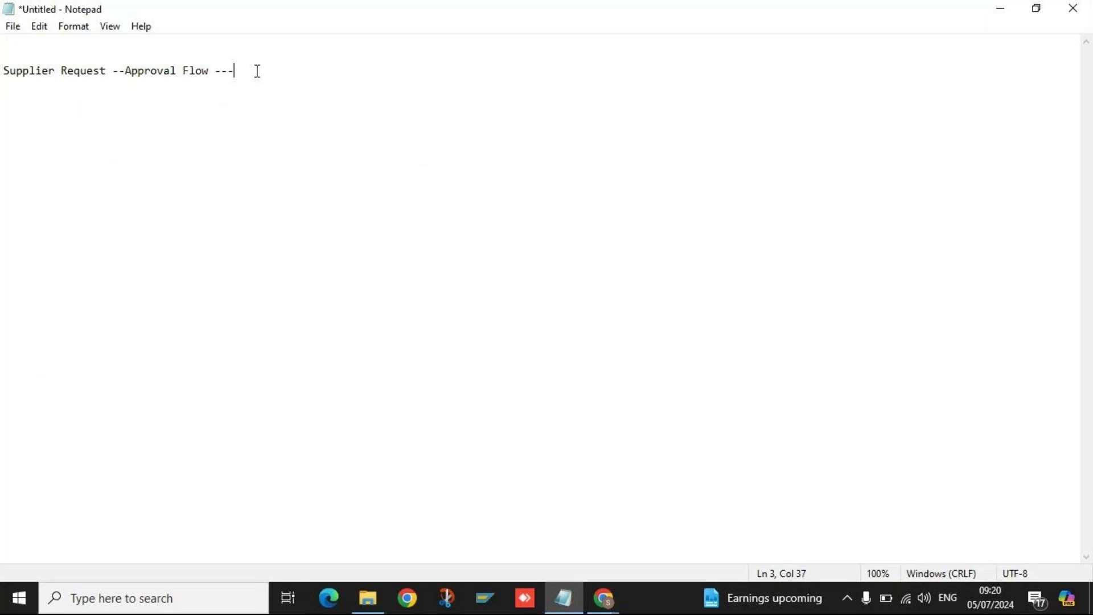
Type 'Supplier Registration --' after Approval Flow and highlight 'Supplier Request'.
text(Supplier )
text(Regist)
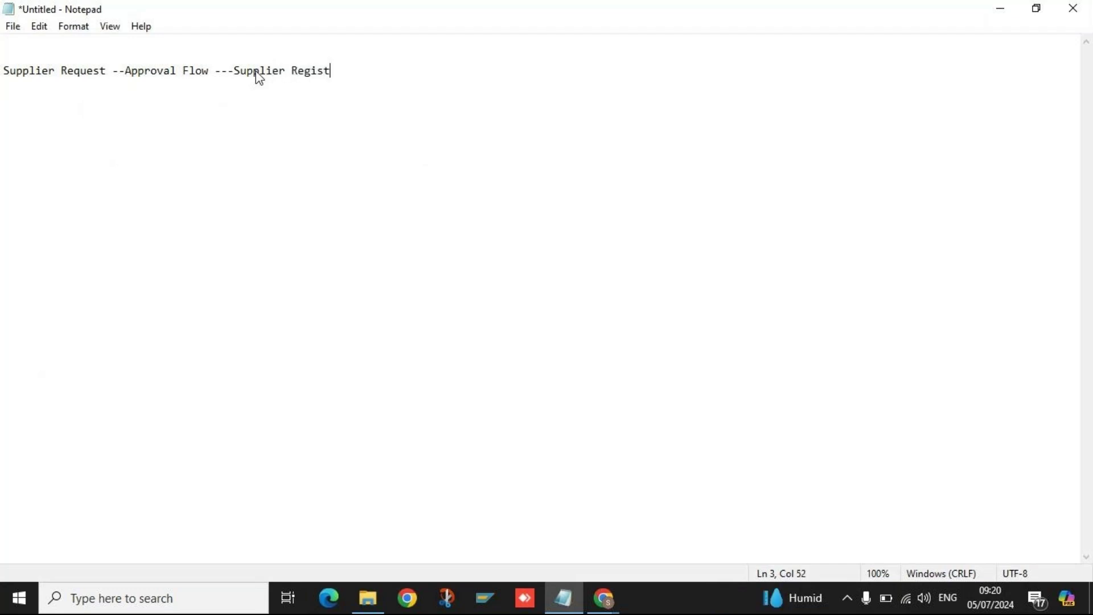
text(ration --)
drag(111, 71, 2, 70)
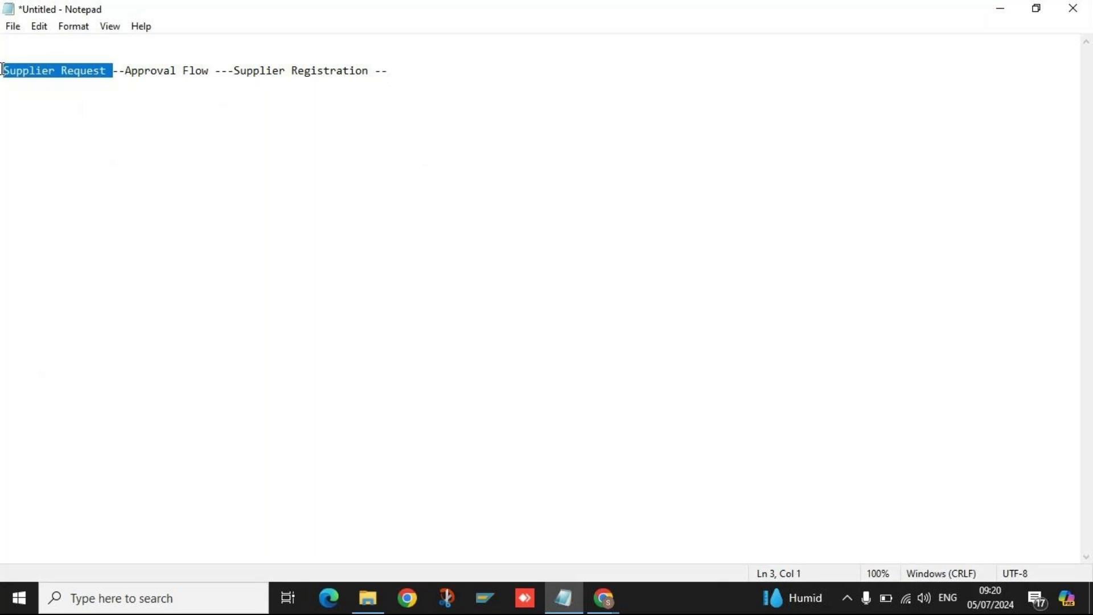
click(235, 73)
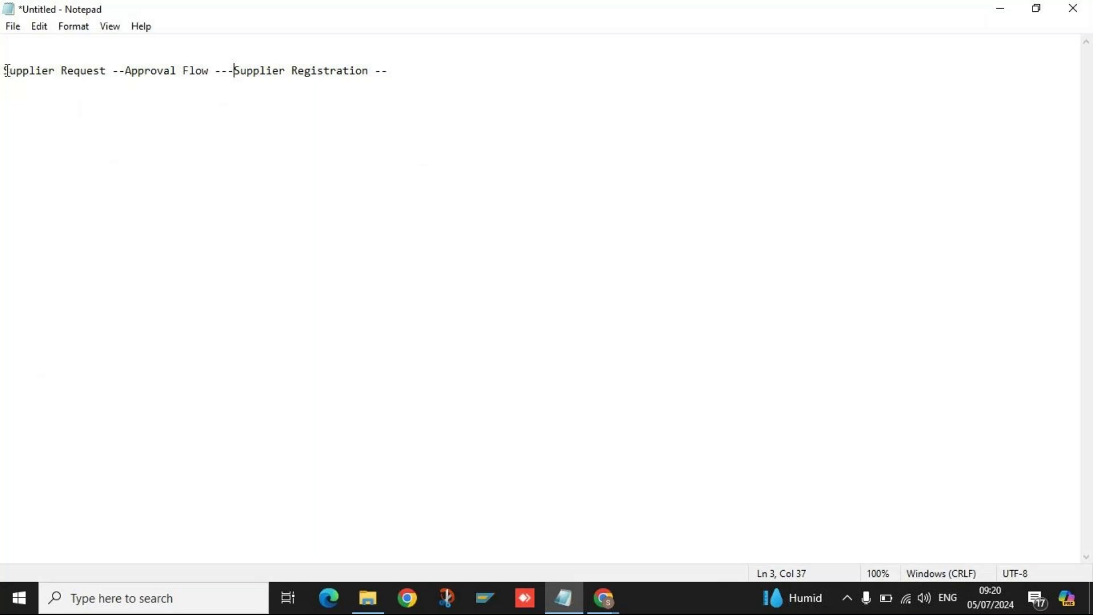
drag(6, 70, 113, 71)
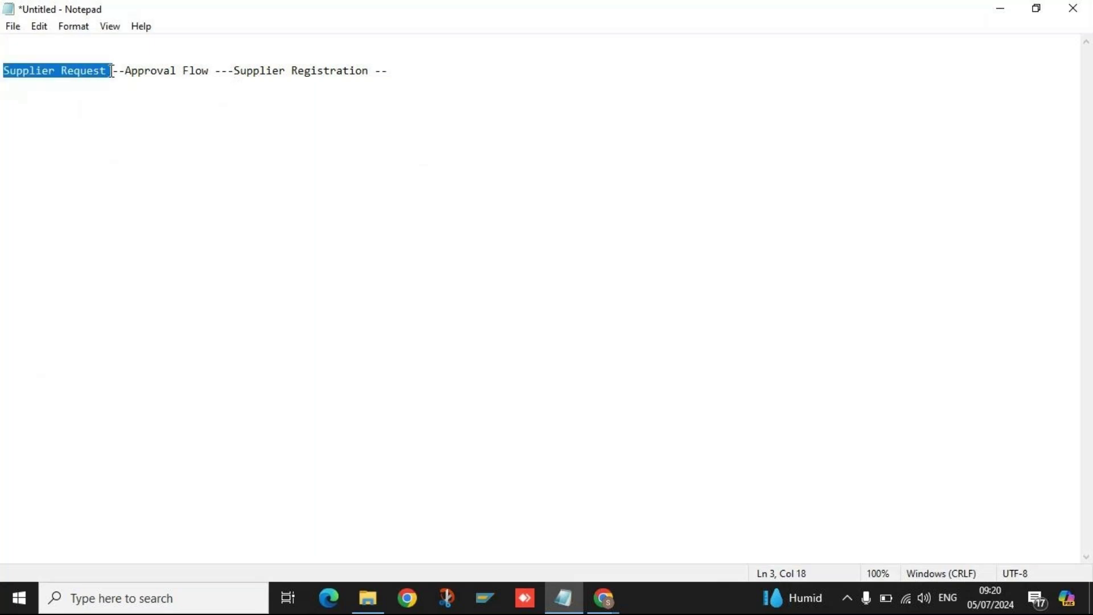
click(162, 78)
Highlight the Supplier Registration step and return to the end of the process line.
drag(236, 70, 371, 74)
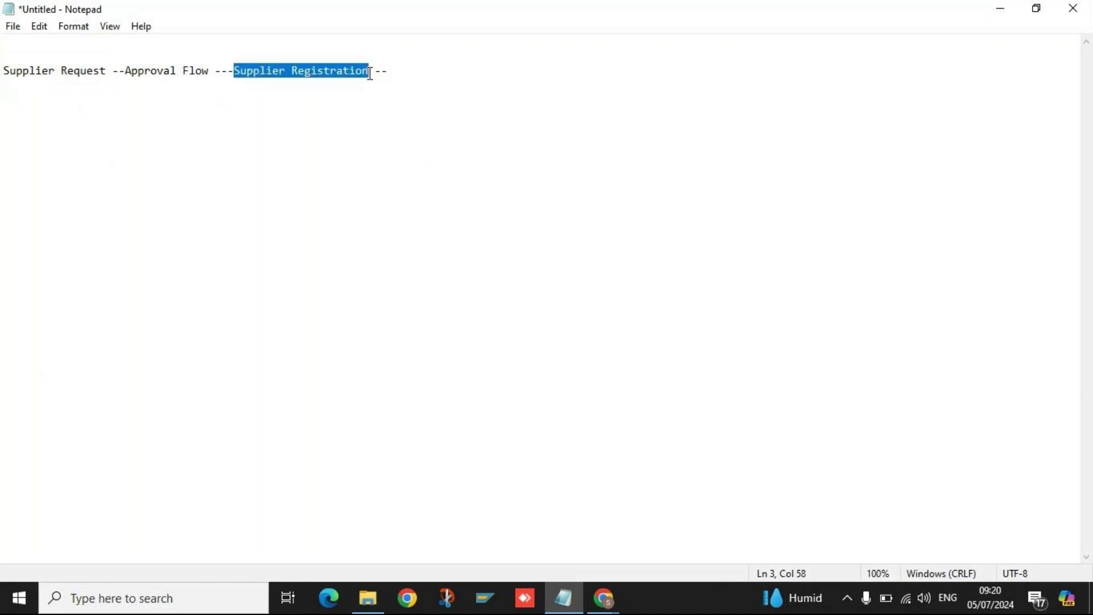
click(370, 74)
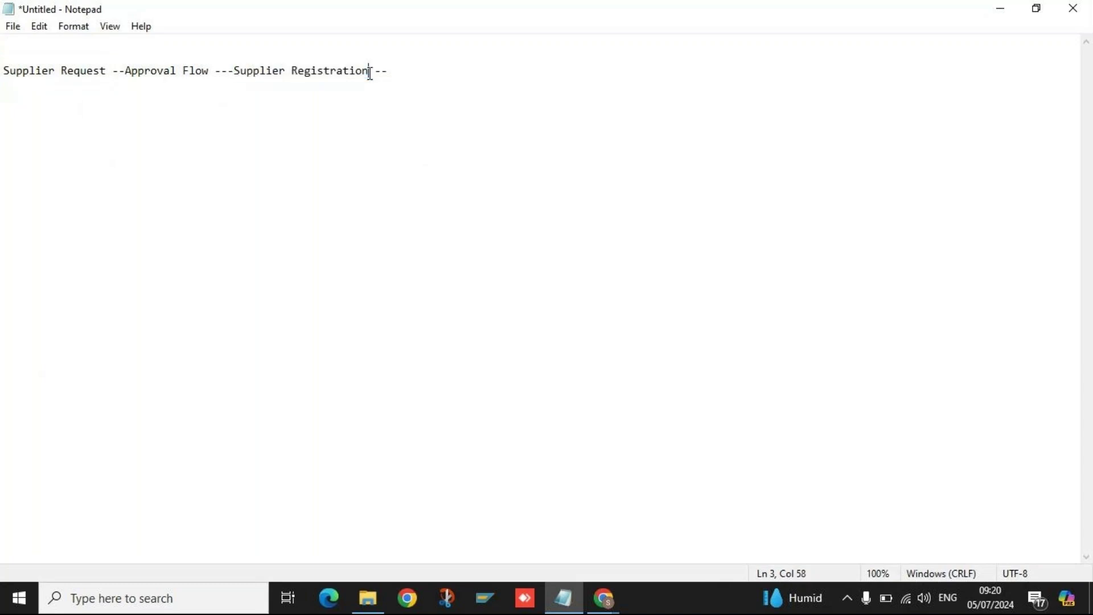
click(411, 74)
drag(235, 71, 372, 72)
click(371, 72)
click(412, 71)
click(241, 72)
click(415, 72)
Type 'Appproval Flow -' after Supplier Registration and highlight the earlier steps.
text(Appproval Flow )
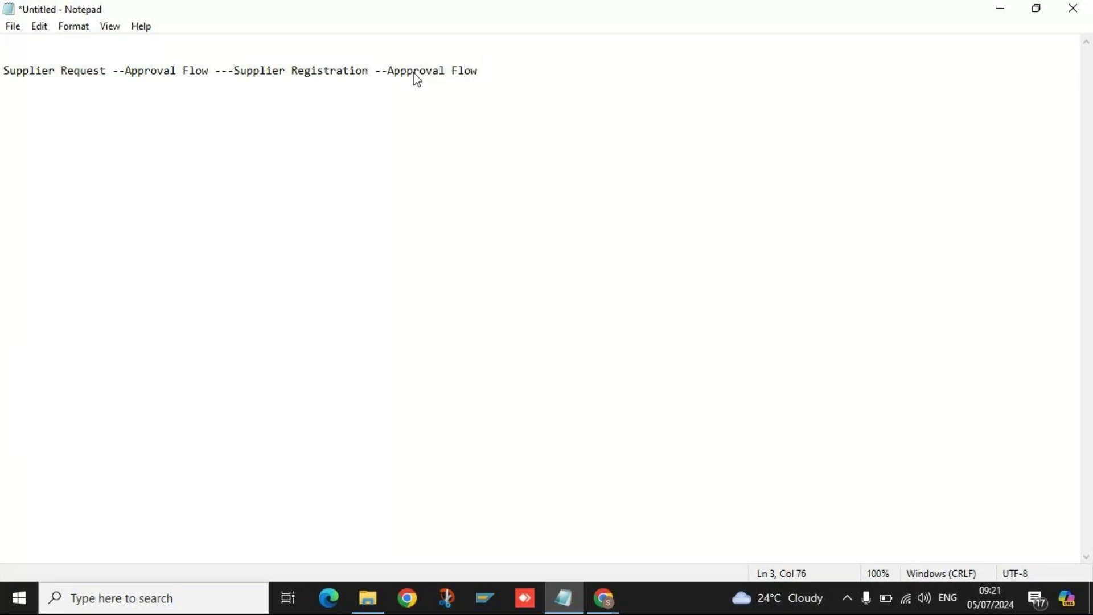
text(-)
click(100, 70)
drag(123, 73, 200, 74)
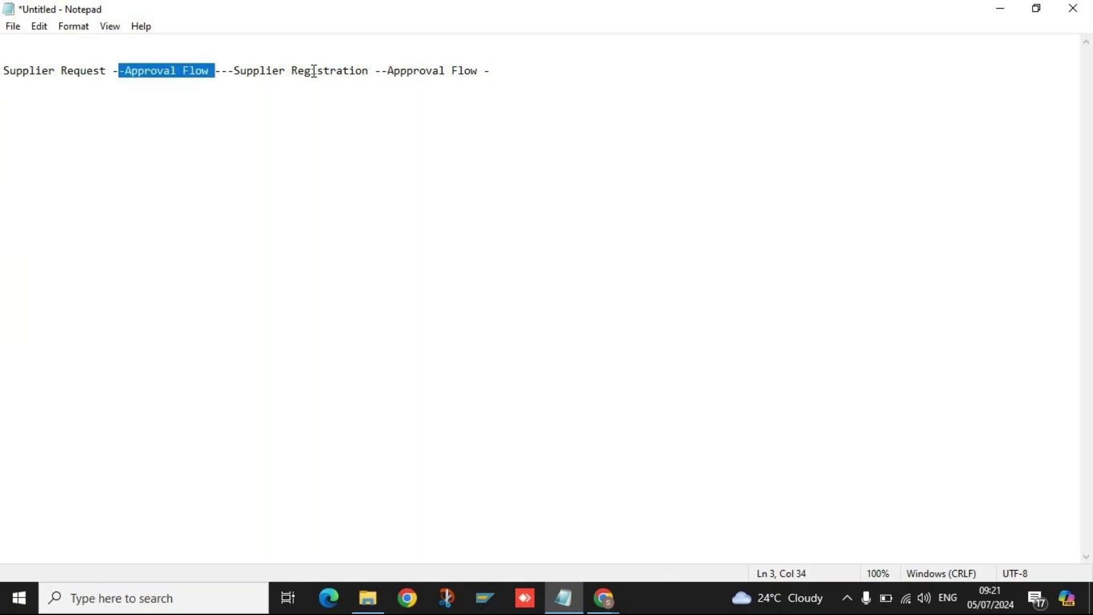
drag(234, 70, 488, 70)
click(512, 74)
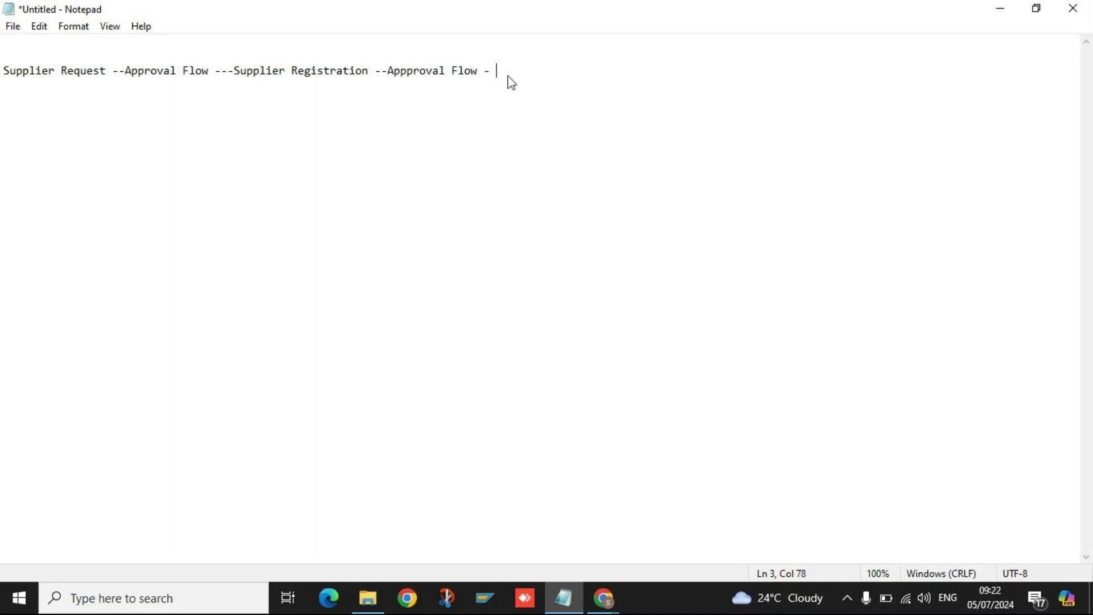
Add 'Supplier Qualification/' to the process line and highlight 'Registration'.
text(Supplier Qualificat)
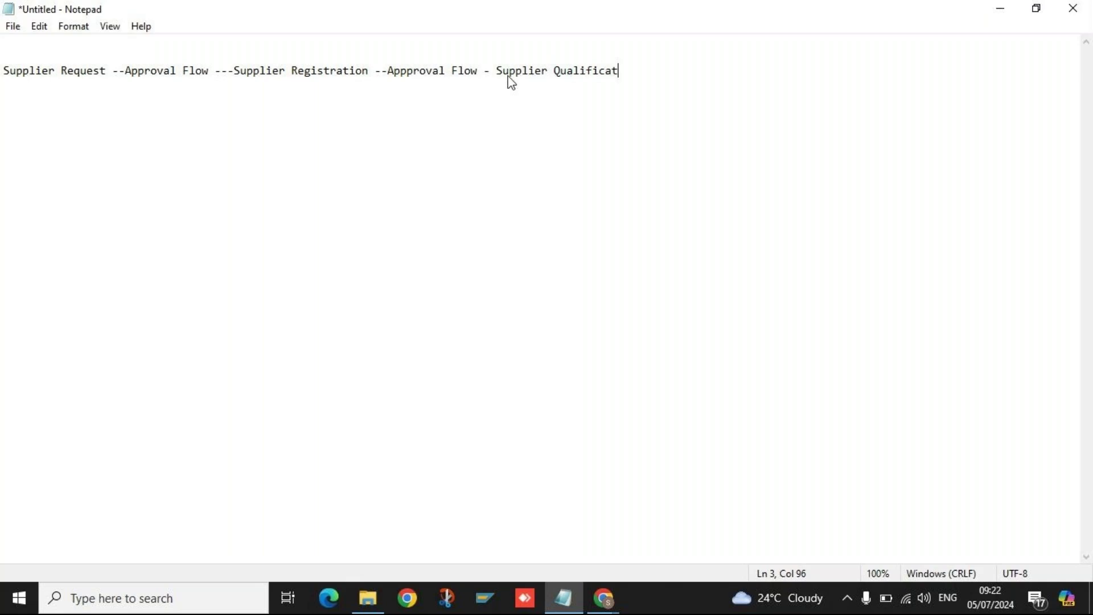
text(ion ---)
key(BackSpace)
key(BackSpace)
key(BackSpace)
key(BackSpace)
key(BackSpace)
text(/)
double_click(303, 78)
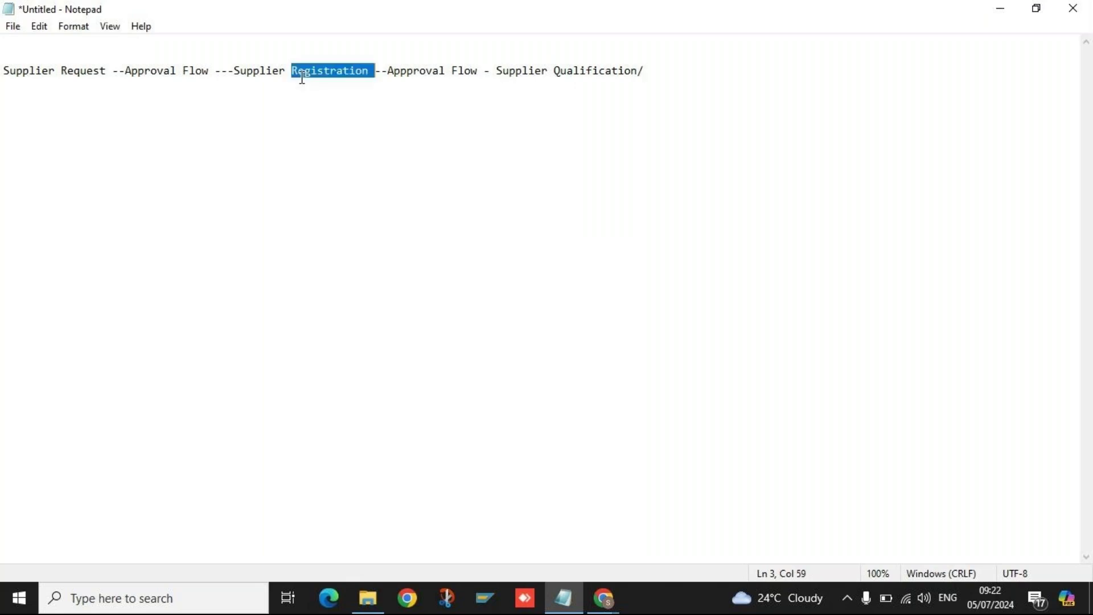
drag(371, 78, 294, 78)
click(505, 77)
click(673, 75)
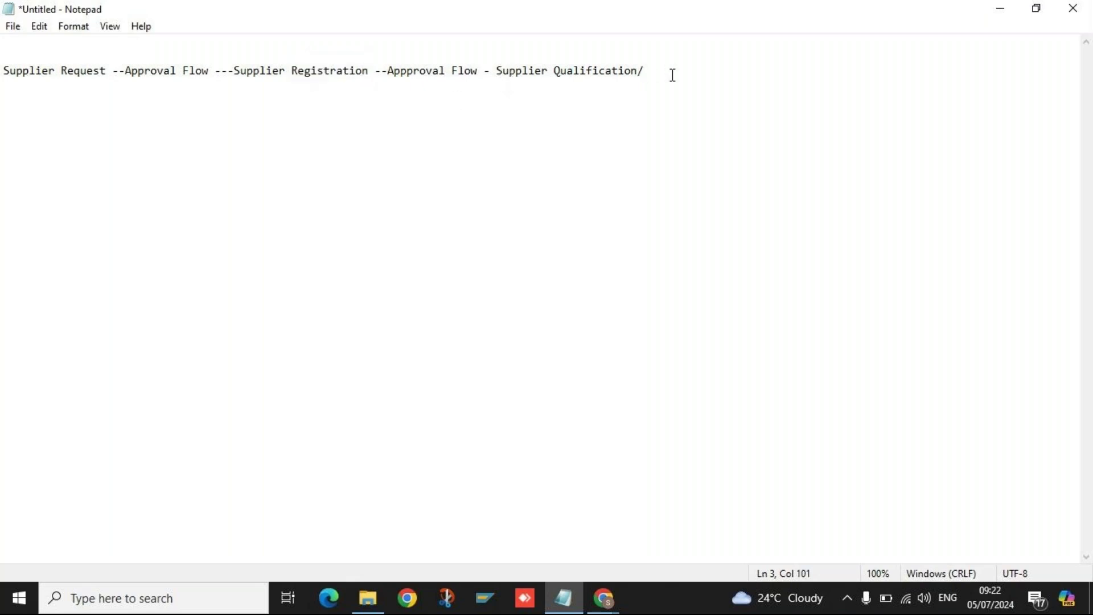
Complete it as 'Qualification/Disqualifcation ----' and highlight that step and the whole line.
text(Dis)
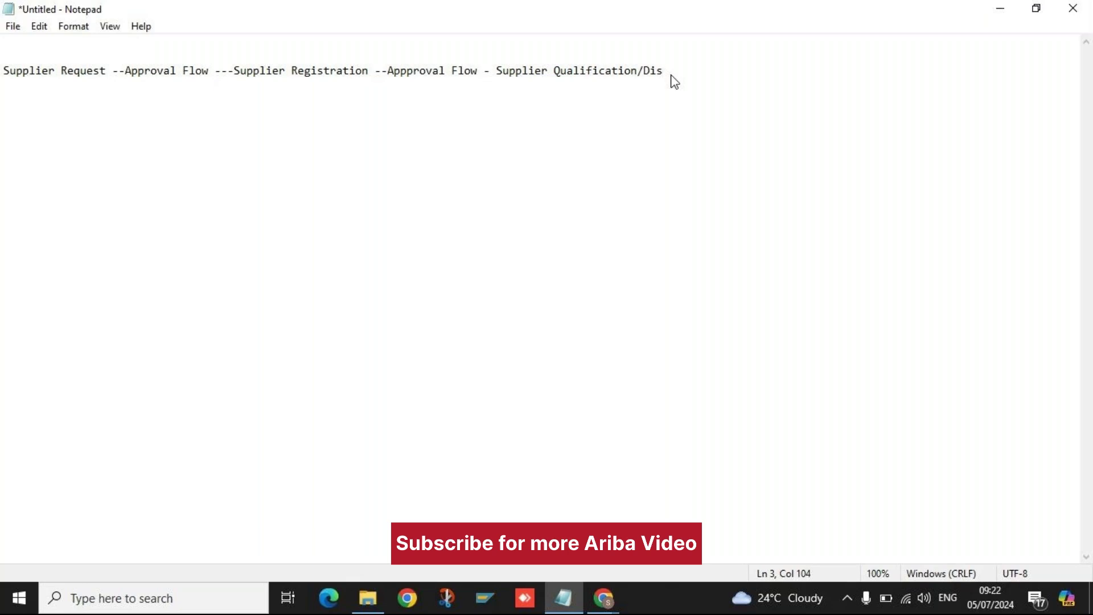
text(qualifcation)
click(590, 73)
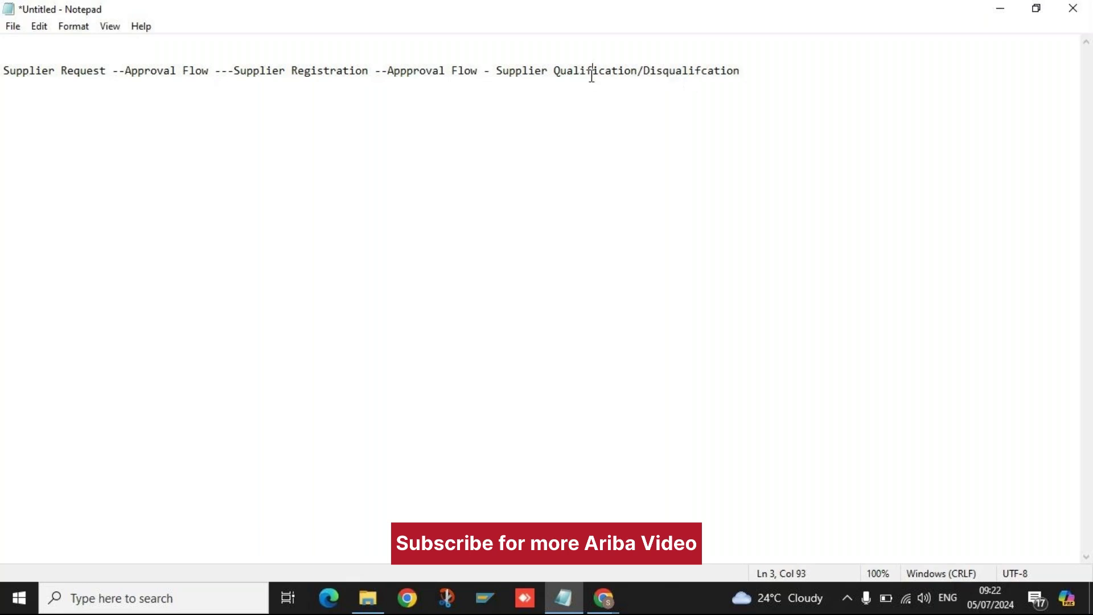
click(641, 71)
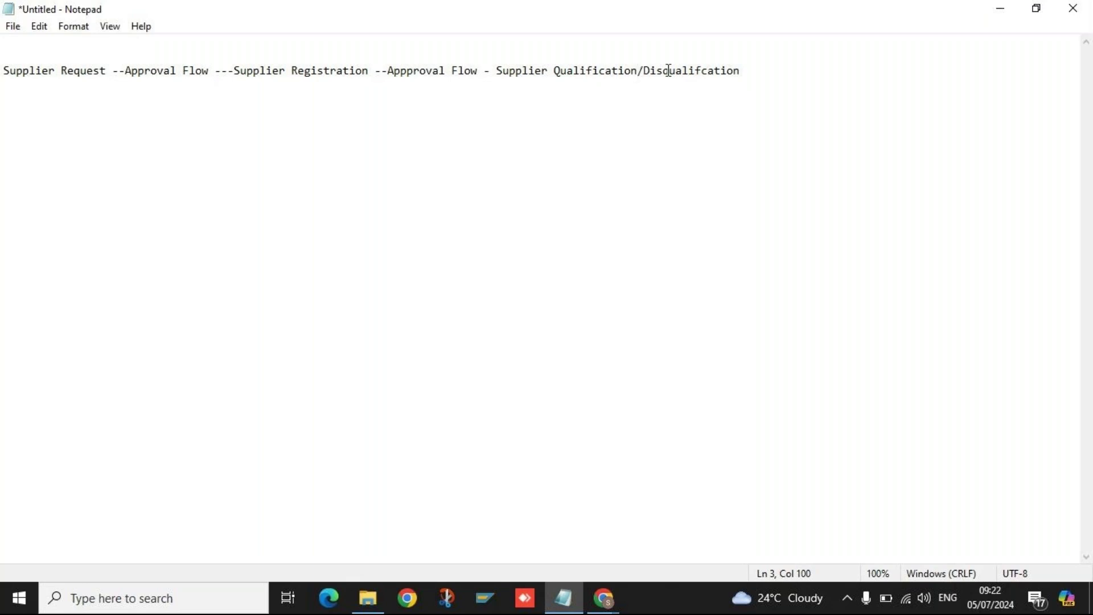
click(749, 70)
text(----)
drag(559, 70, 774, 71)
click(795, 67)
drag(5, 72, 773, 76)
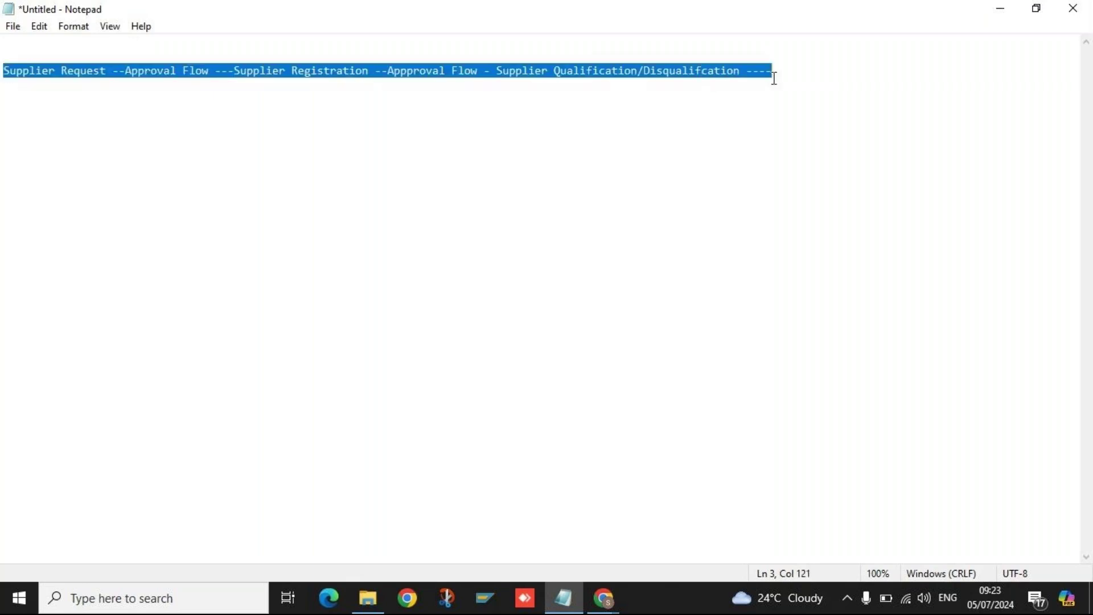
click(788, 76)
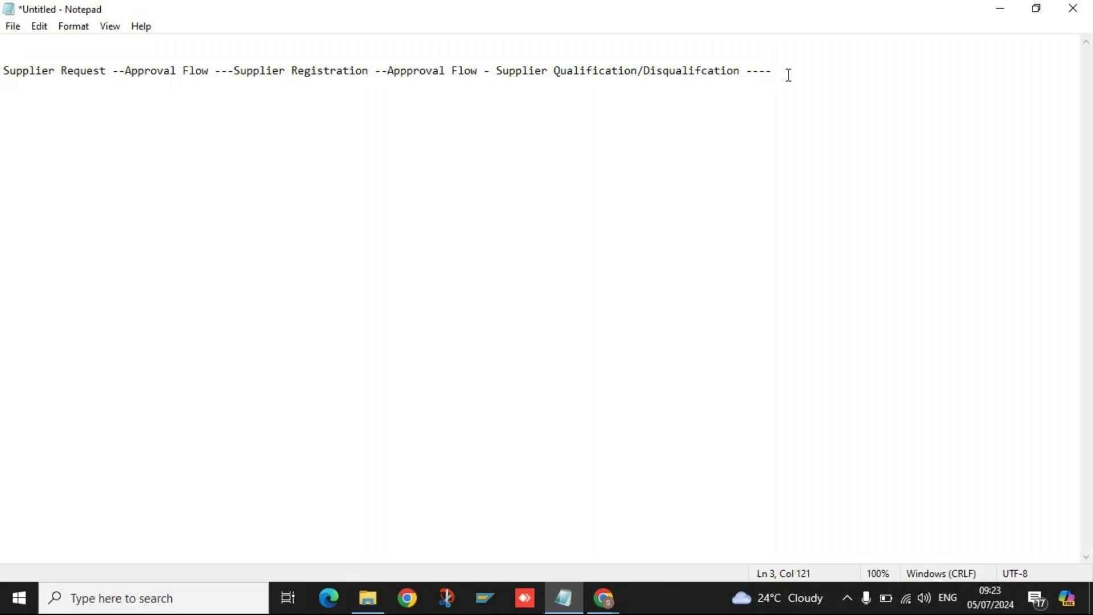
Type 'Preferred Vendor--' at the end of the process line and start new lines below.
text(Preferred Vendor--)
click(3, 72)
shift+click(880, 71)
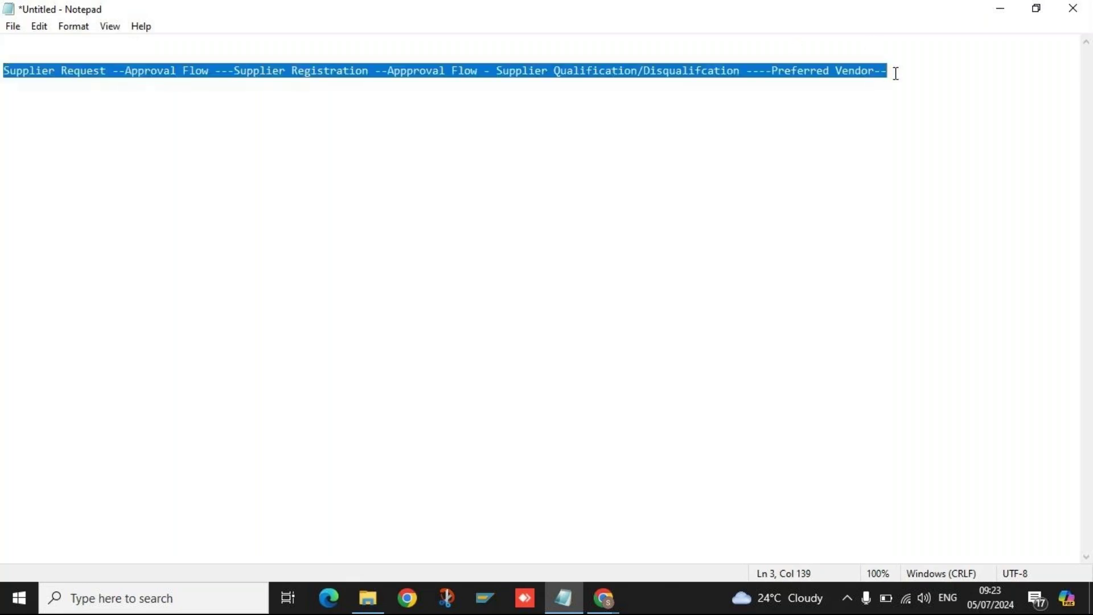
click(896, 73)
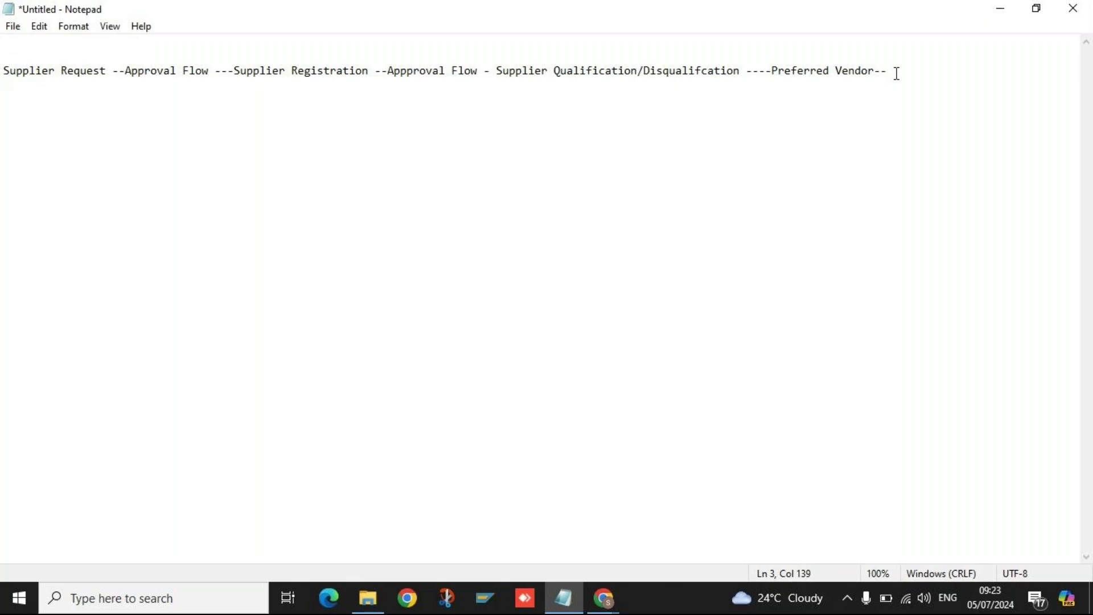
key(Return)
key(Return)
key(Return)
drag(3, 71, 106, 69)
click(103, 108)
Add the 'SLP Features' heading with item '1 Dashboard Management' and start item 2.
text(1)
key(BackSpace)
key(BackSpace)
text(SLP Features)
key(Return)
text(1 Da)
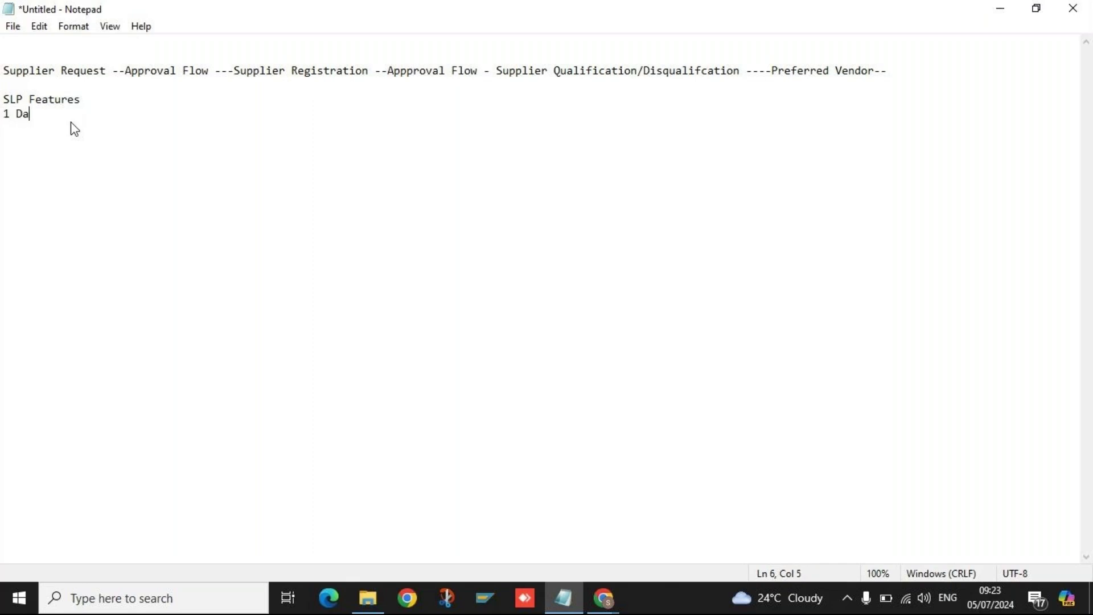
text(shboard Management)
key(Return)
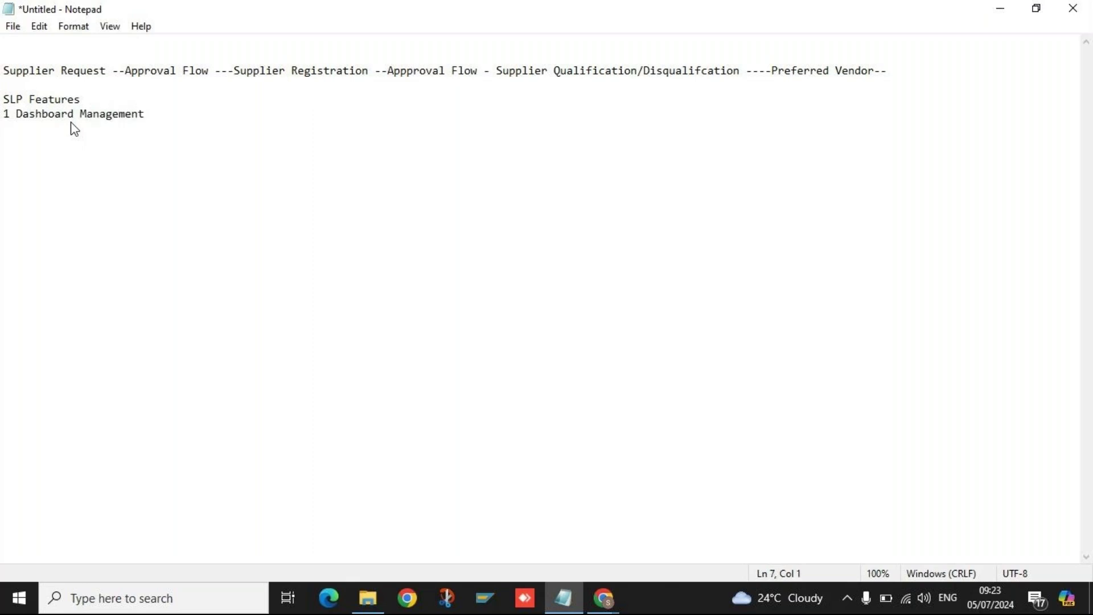
text(2)
Write item 2 as 'Supplier Request/ Registration work Flow'.
drag(4, 71, 42, 71)
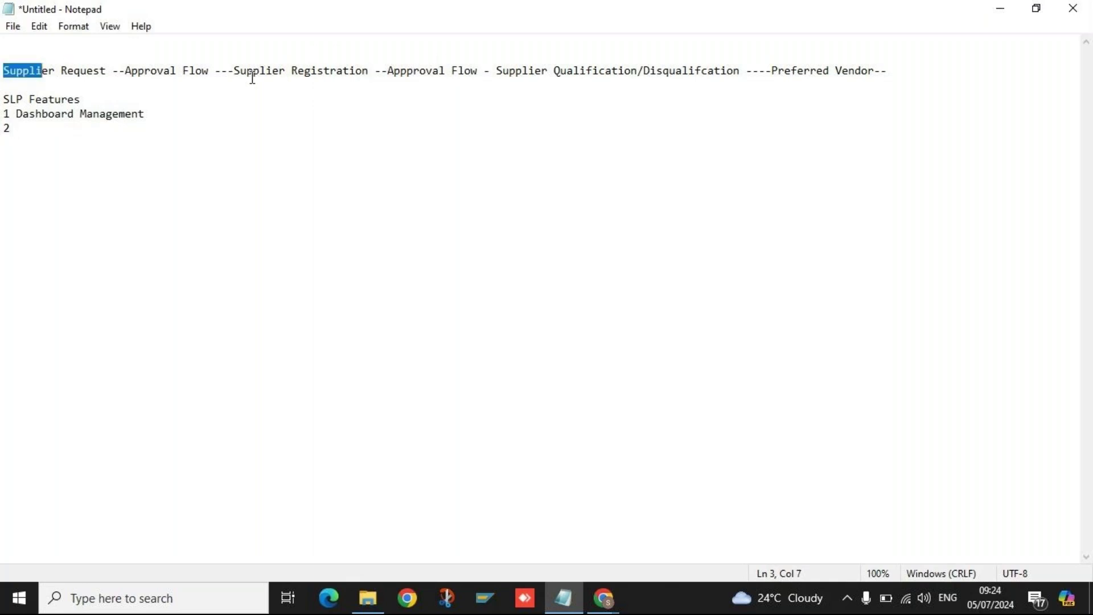
click(40, 130)
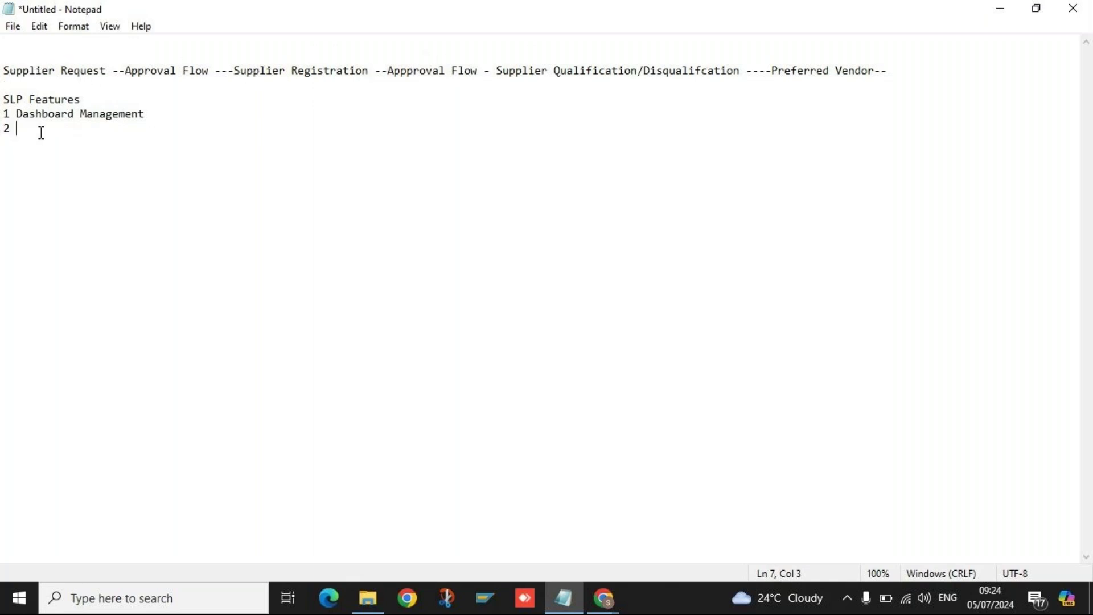
text(Supplier Request/ Regis)
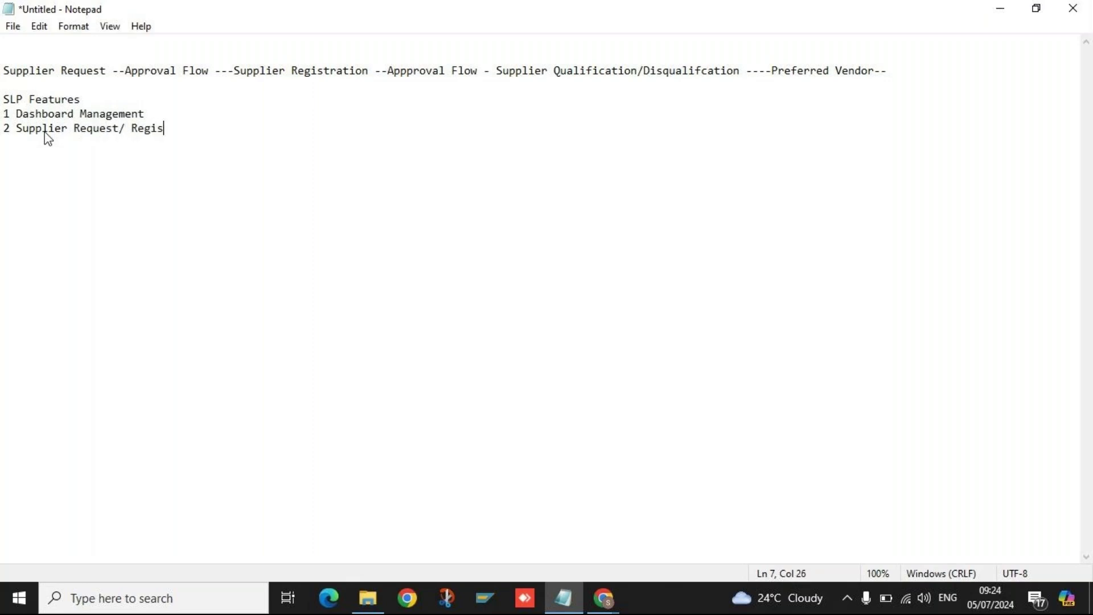
text(tration work Flow)
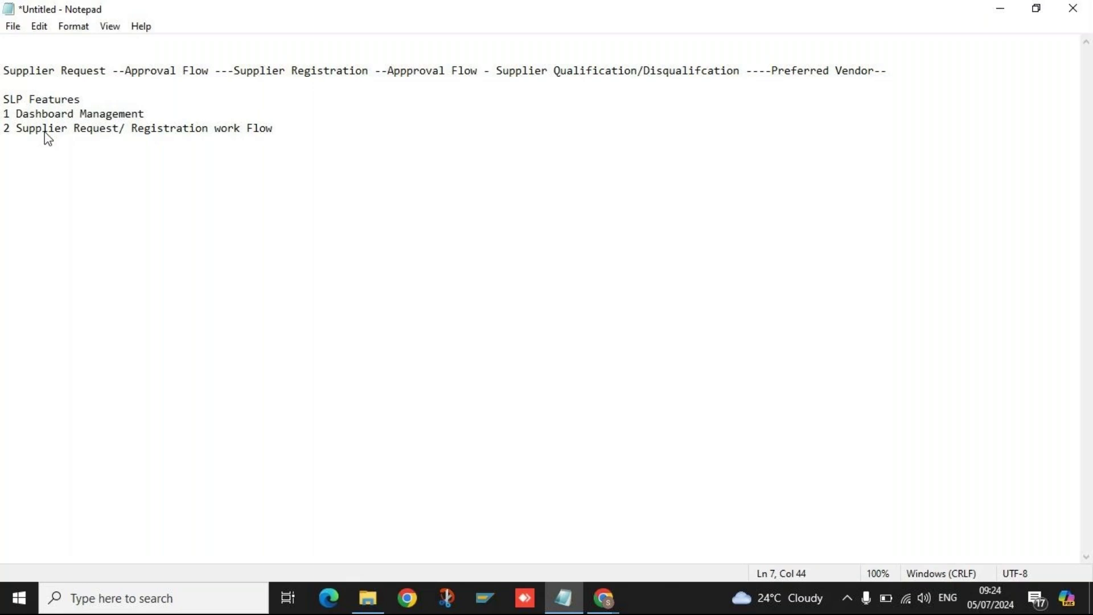
key(Return)
Add items 3–6: Supplier Qualifcation/Disqualification, Certificate Management, Supplier performance Management, Content Management.
text(3 Supplier Qualifcation)
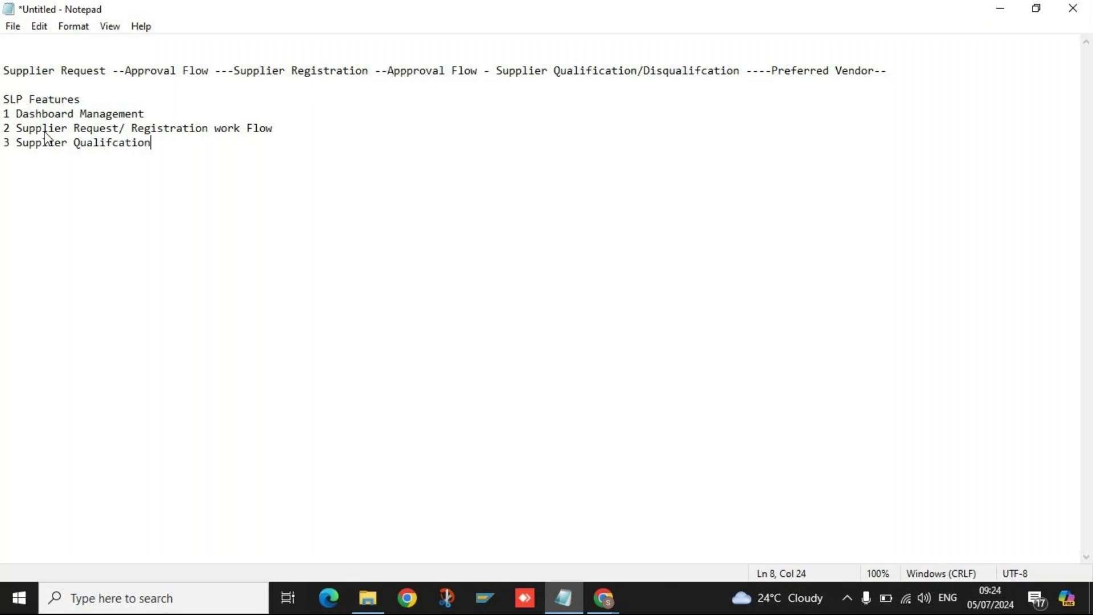
text(/Disqualification)
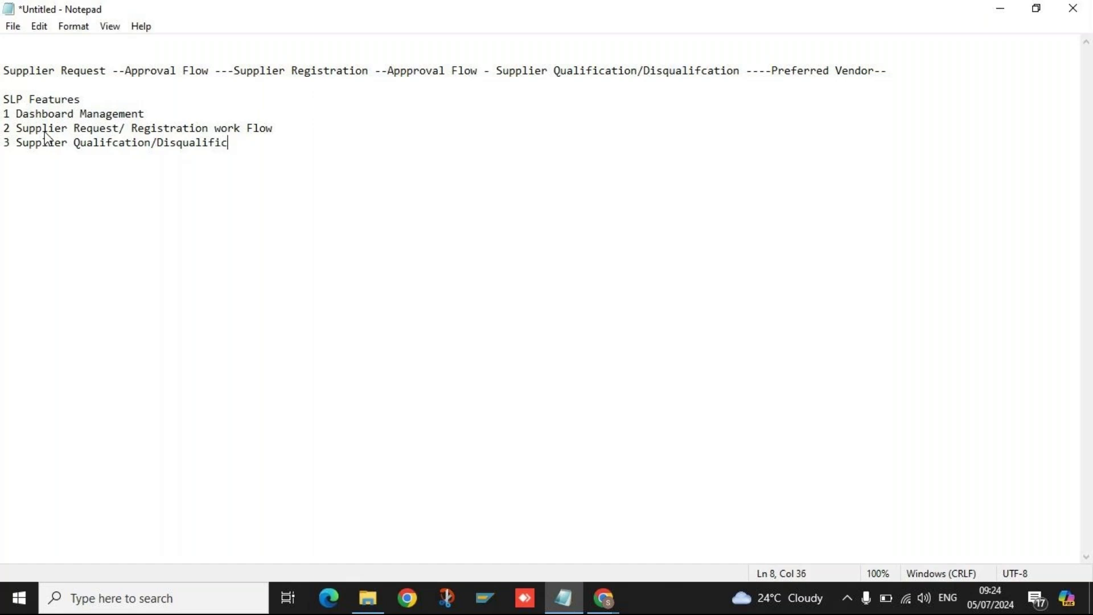
key(Return)
text(4 Certificate M)
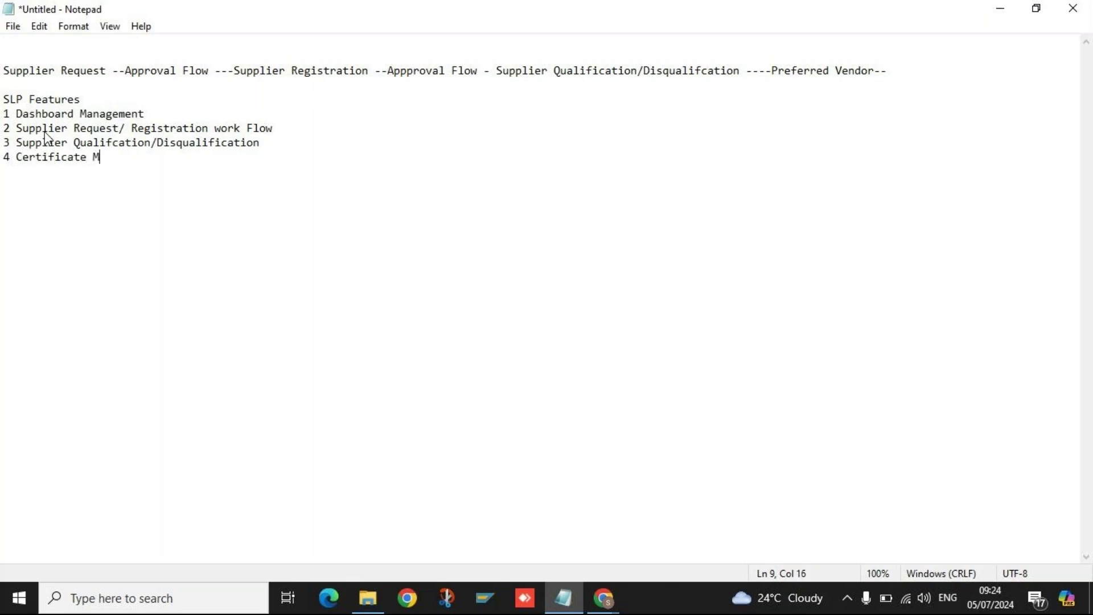
text(anagement)
key(Return)
text(5)
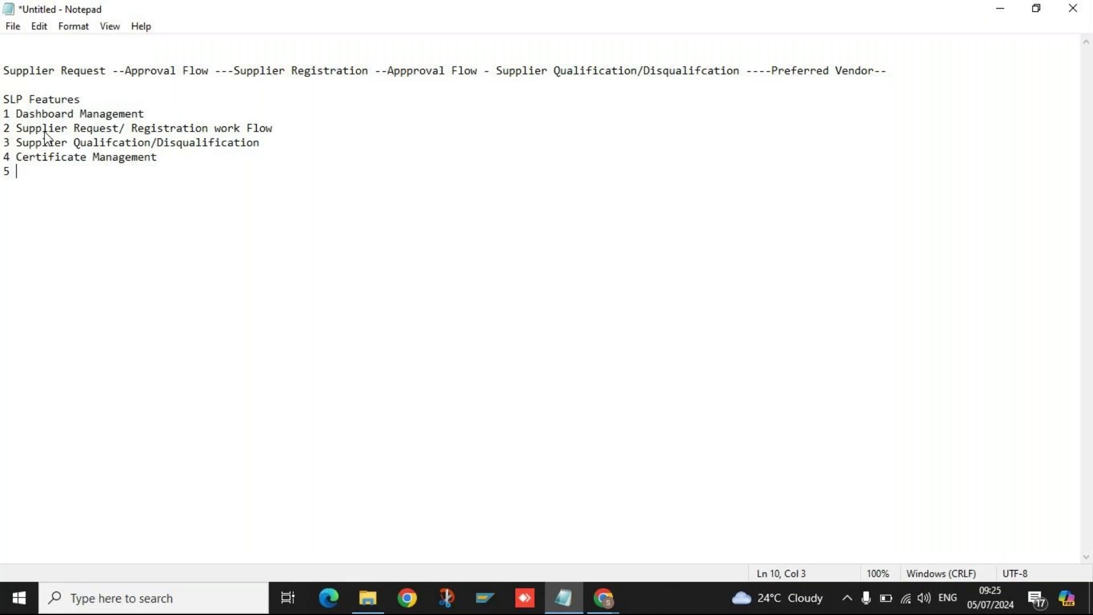
text(Supplier performance)
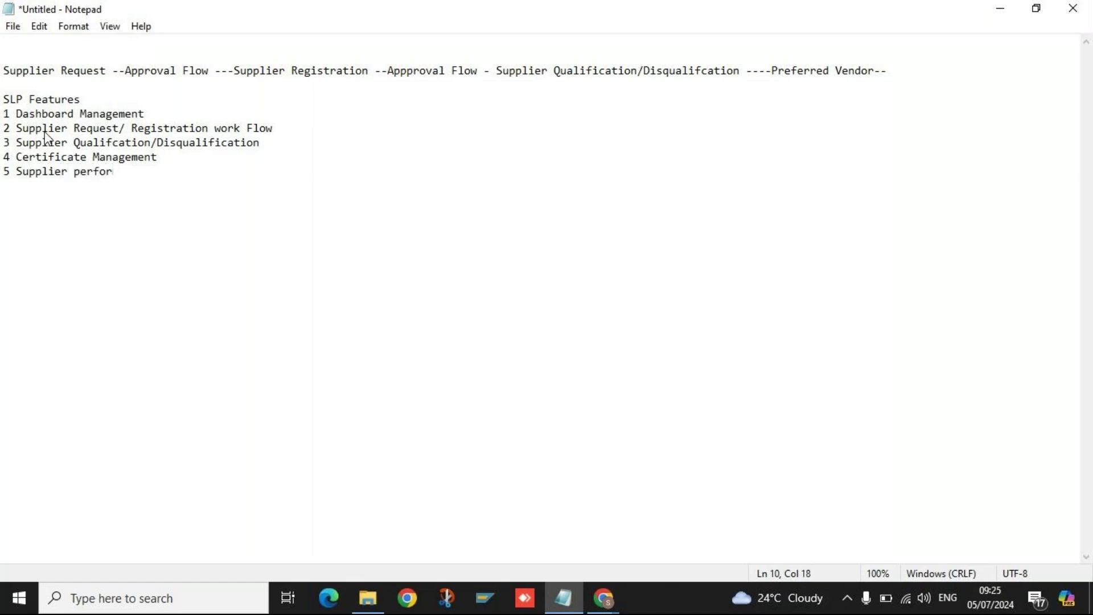
text(anagement)
key(Return)
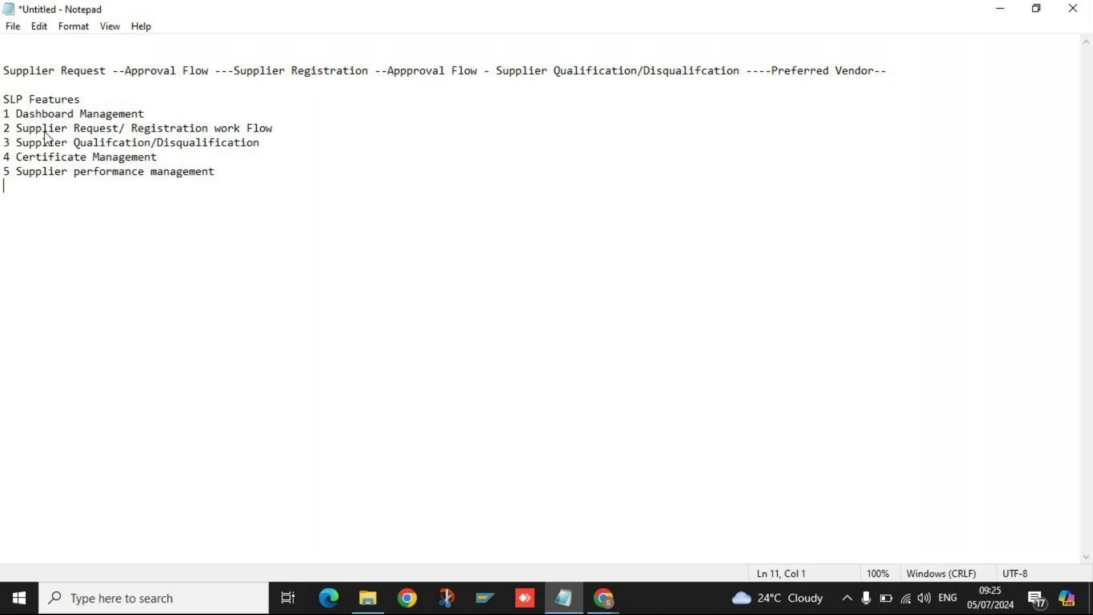
text(6)
text(Content Management)
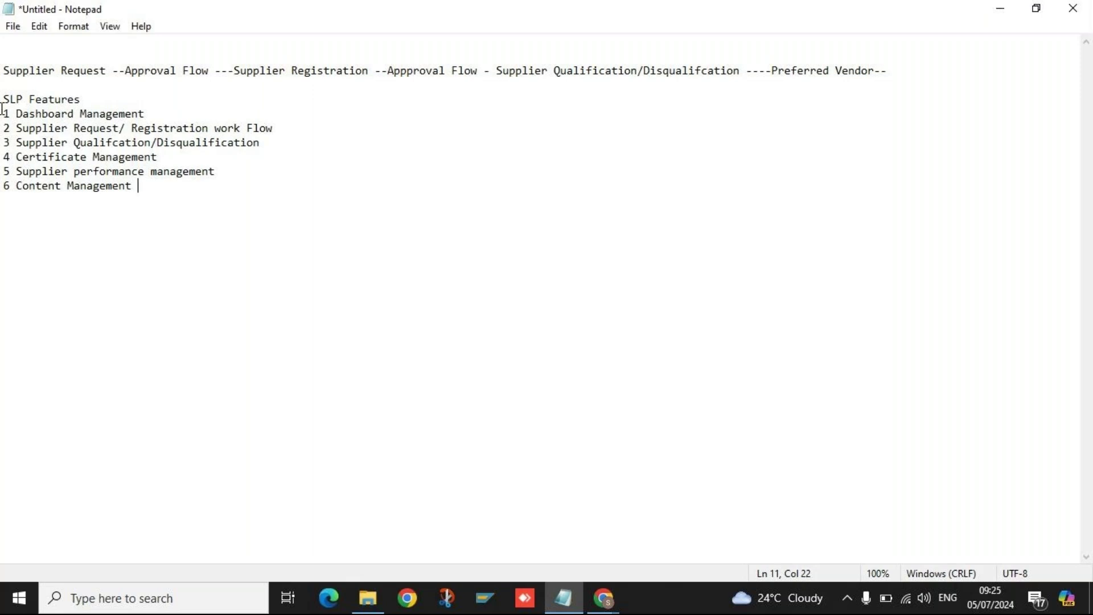
Highlight the six-item SLP Features list, then switch to the SAP Ariba window in Chrome.
mouse_move(2, 99)
mouse_down()
mouse_move(119, 191)
mouse_move(144, 196)
mouse_move(3, 128)
mouse_move(3, 106)
mouse_up()
click(145, 195)
click(166, 199)
drag(2, 99, 148, 189)
click(148, 190)
drag(3, 99, 166, 188)
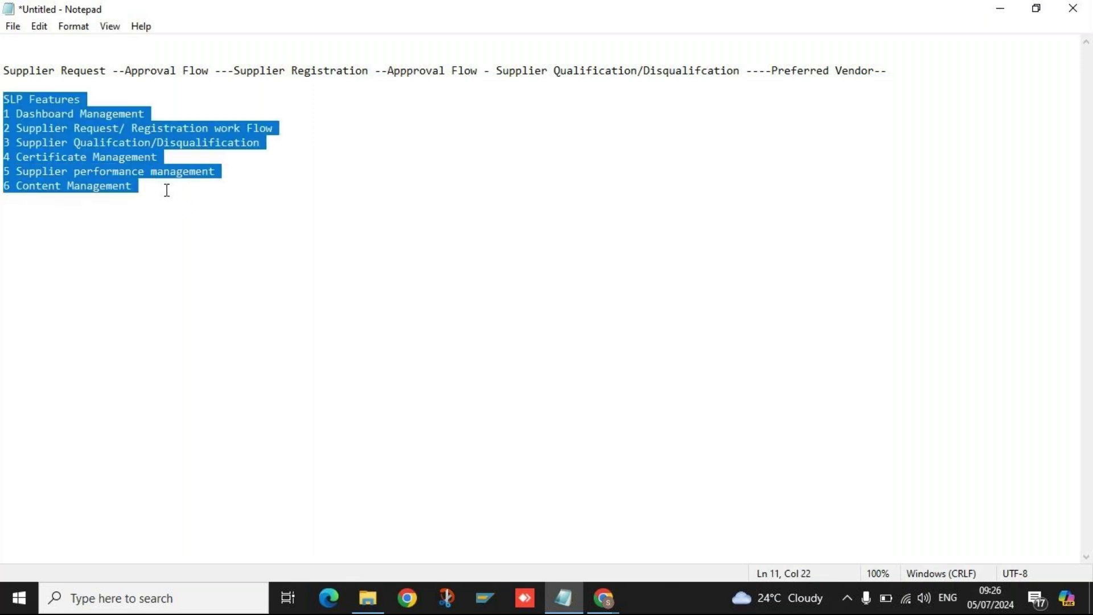
click(167, 190)
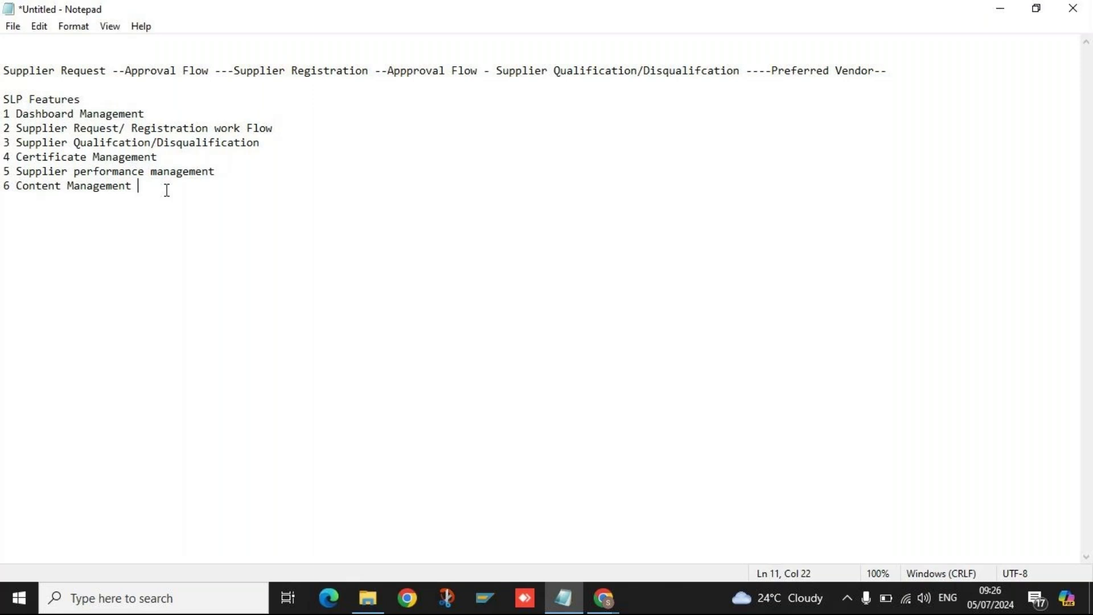
click(593, 597)
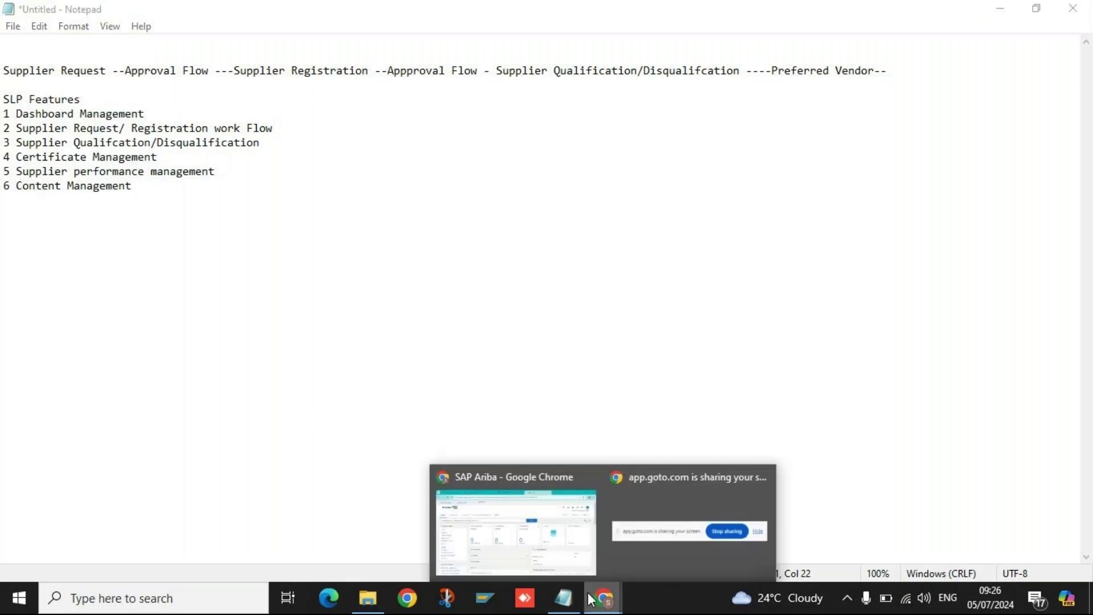
click(562, 548)
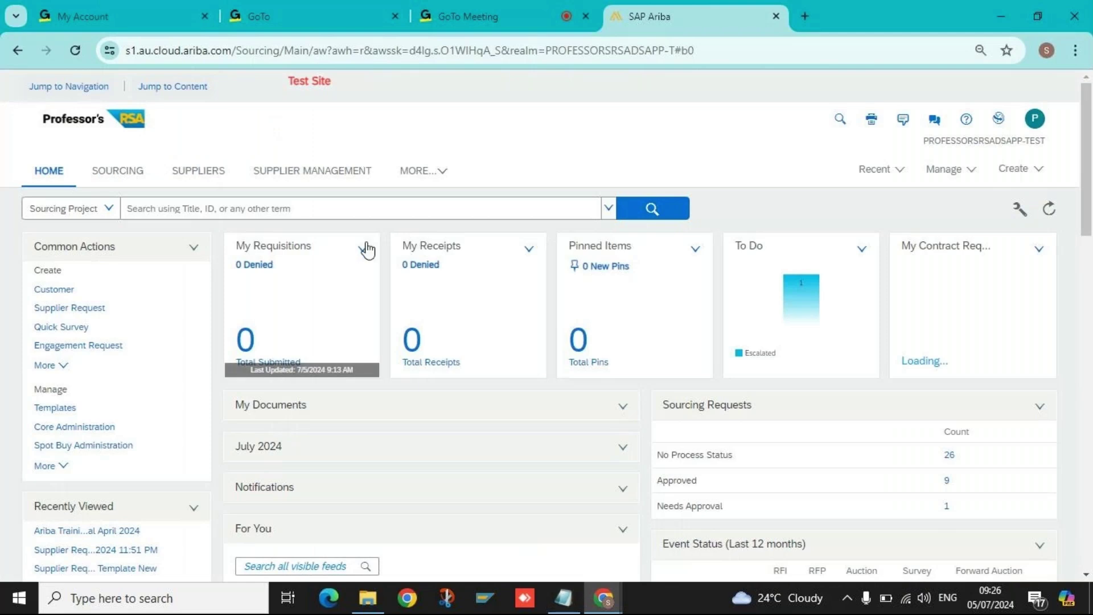
Open the Supplier Management dashboard and list the 5 suppliers under Registration.
click(114, 178)
click(322, 181)
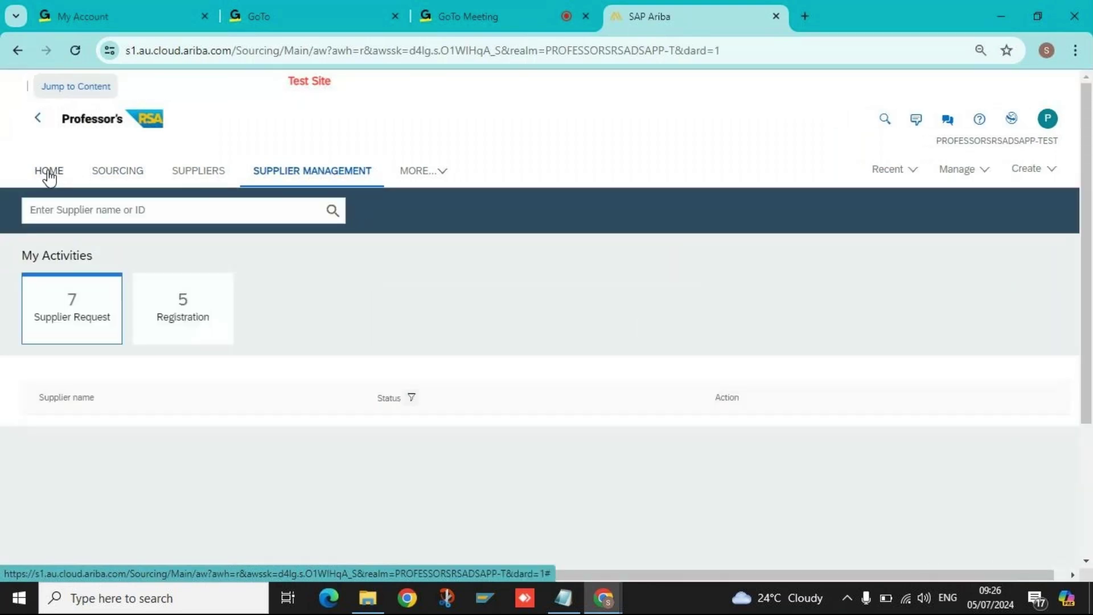
click(45, 174)
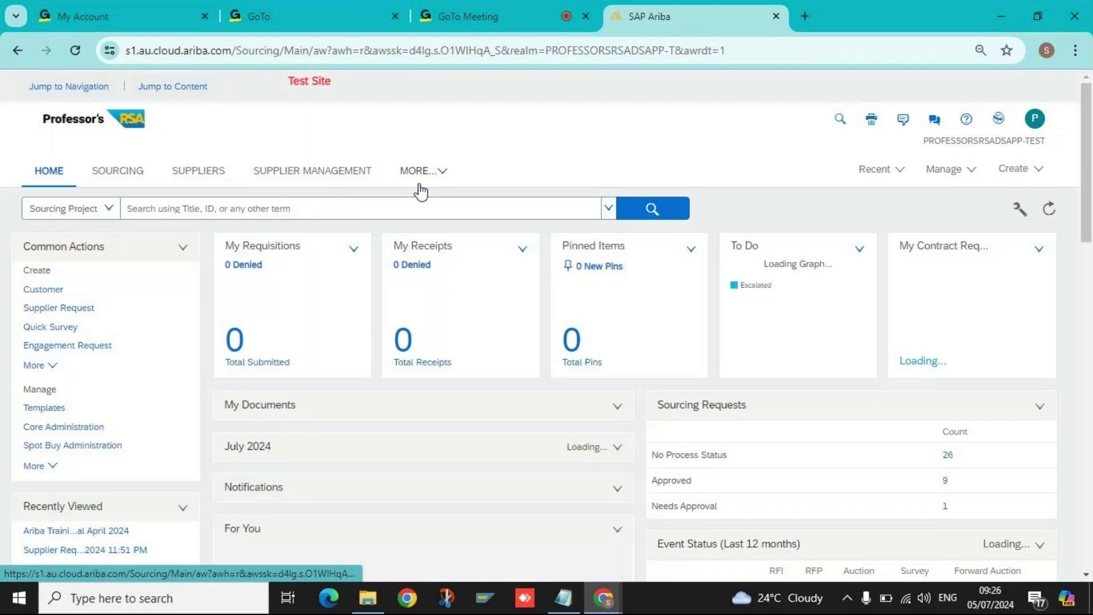
click(310, 180)
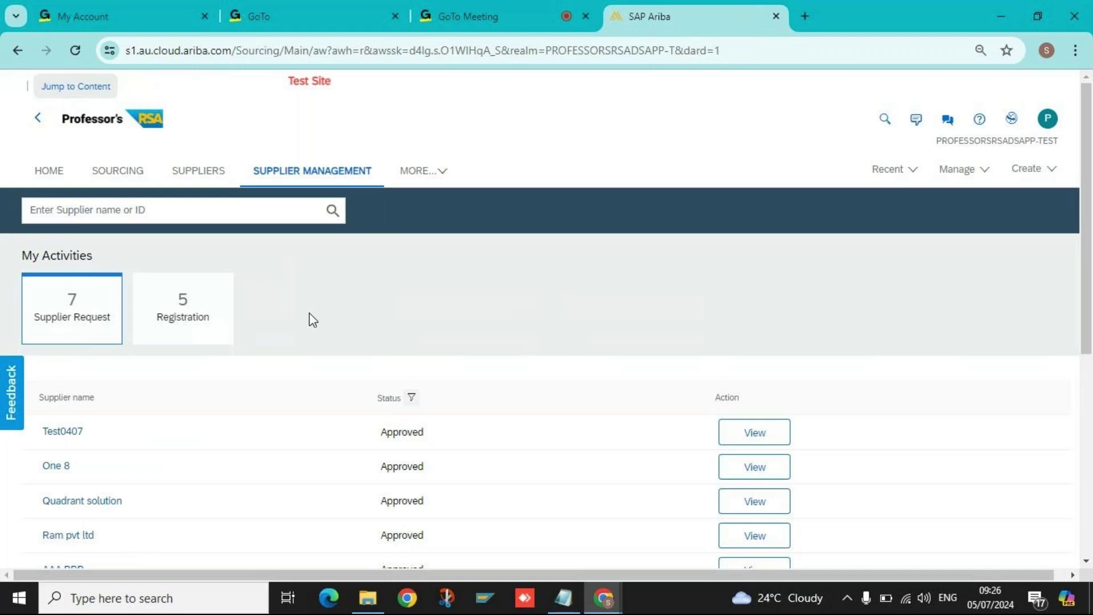
click(168, 311)
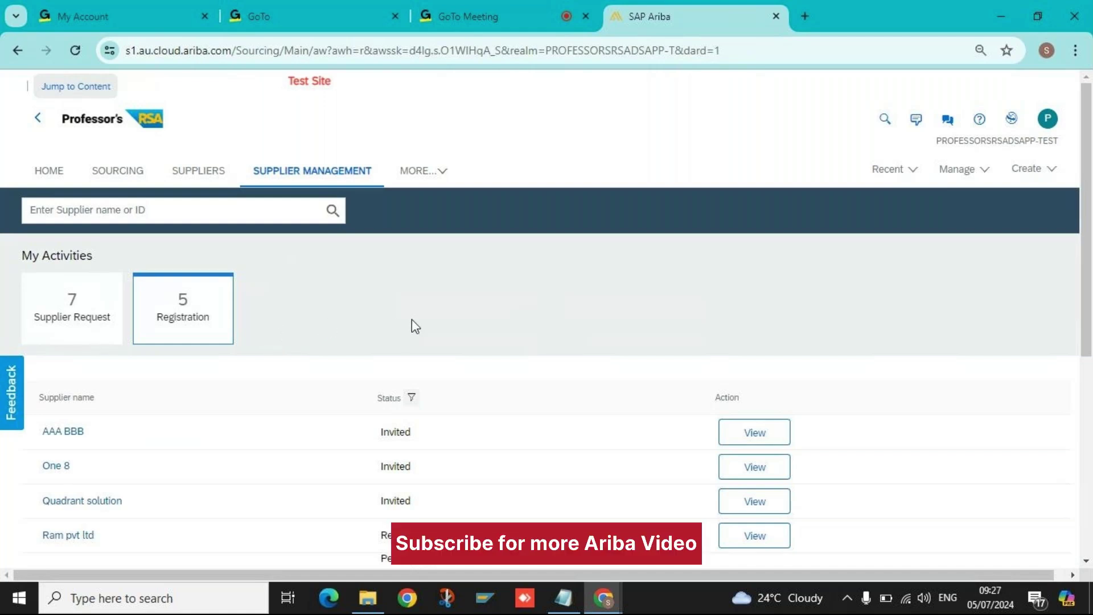
Open Ram pvt ltd's profile and its Qualifications, then go back to the dashboard.
scroll(177, 407, down, 3)
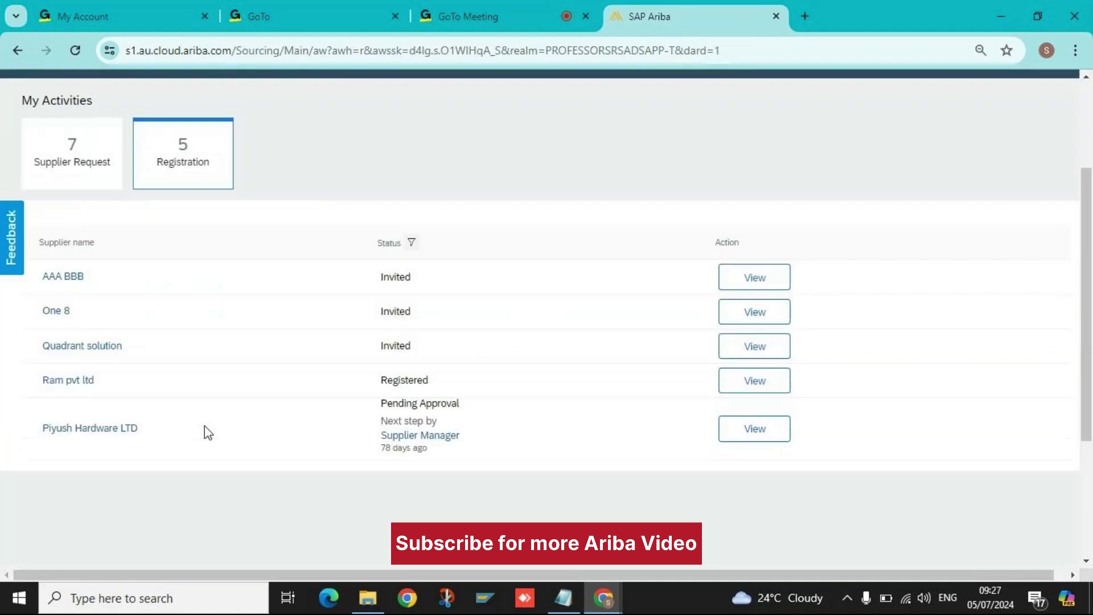
click(85, 376)
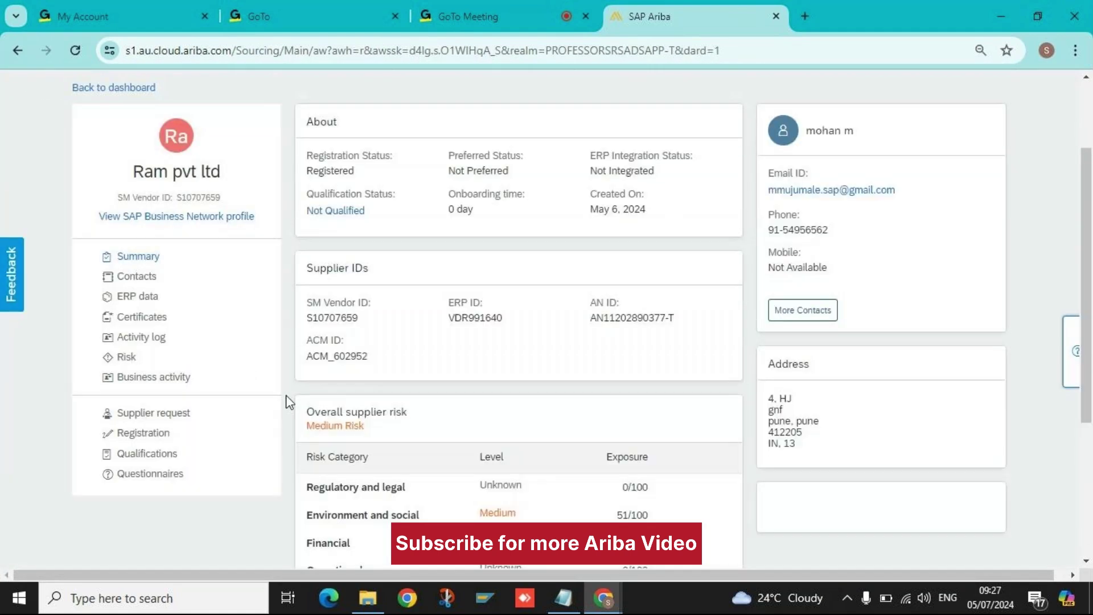
click(160, 457)
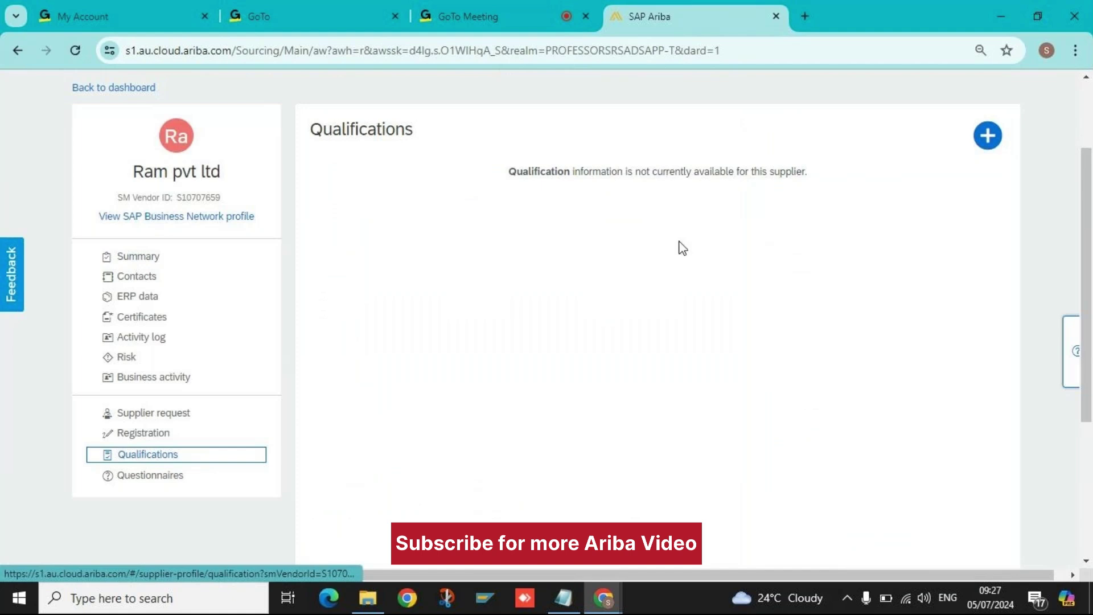
scroll(276, 240, up, 2)
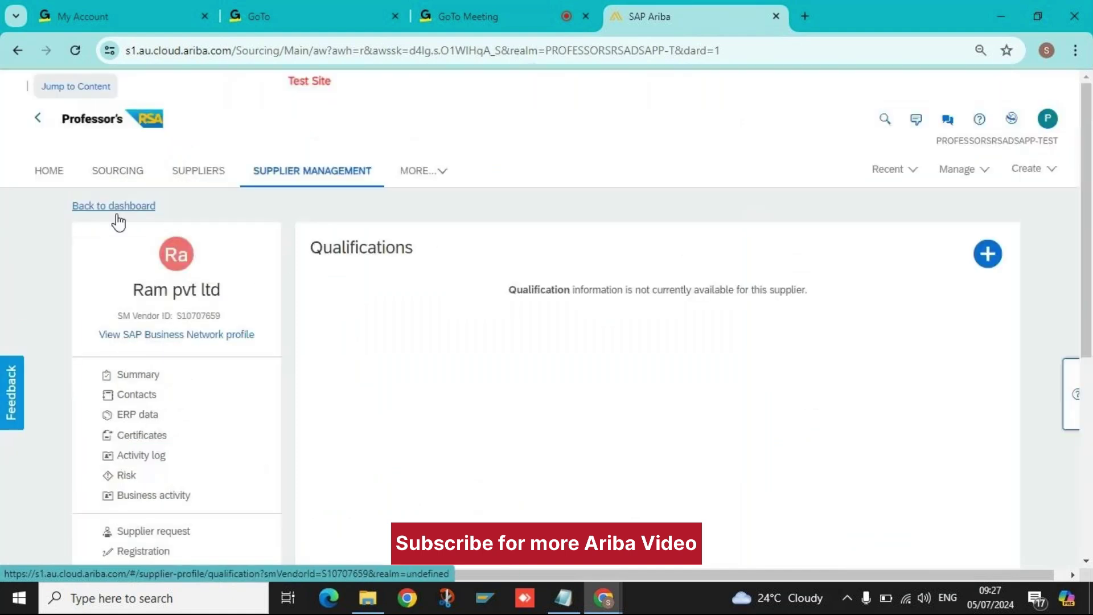
click(313, 176)
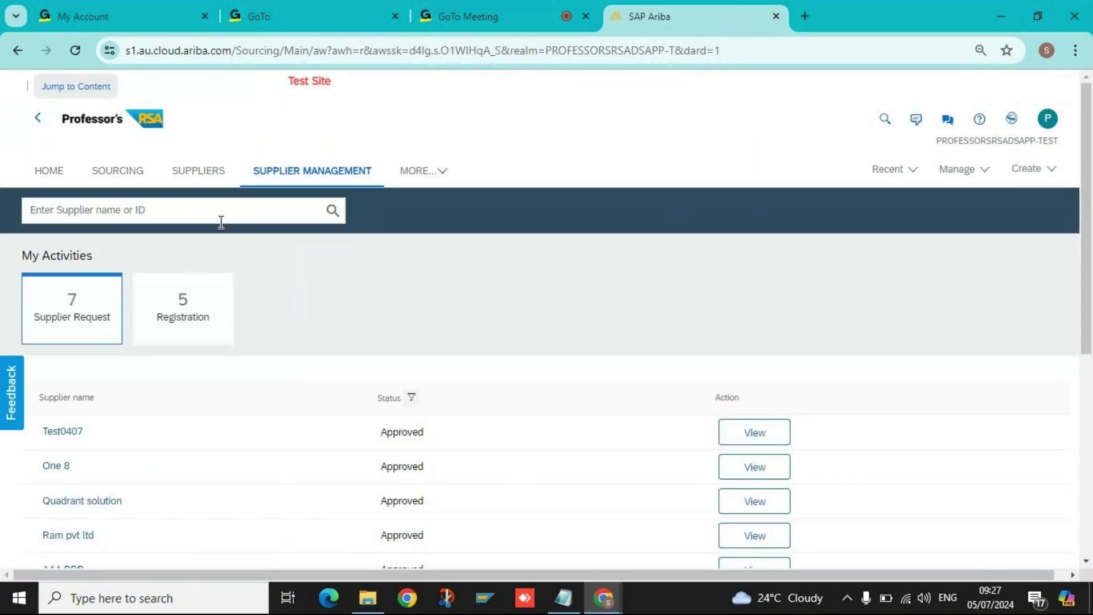
Run an empty supplier search to list all suppliers and browse the results.
click(134, 212)
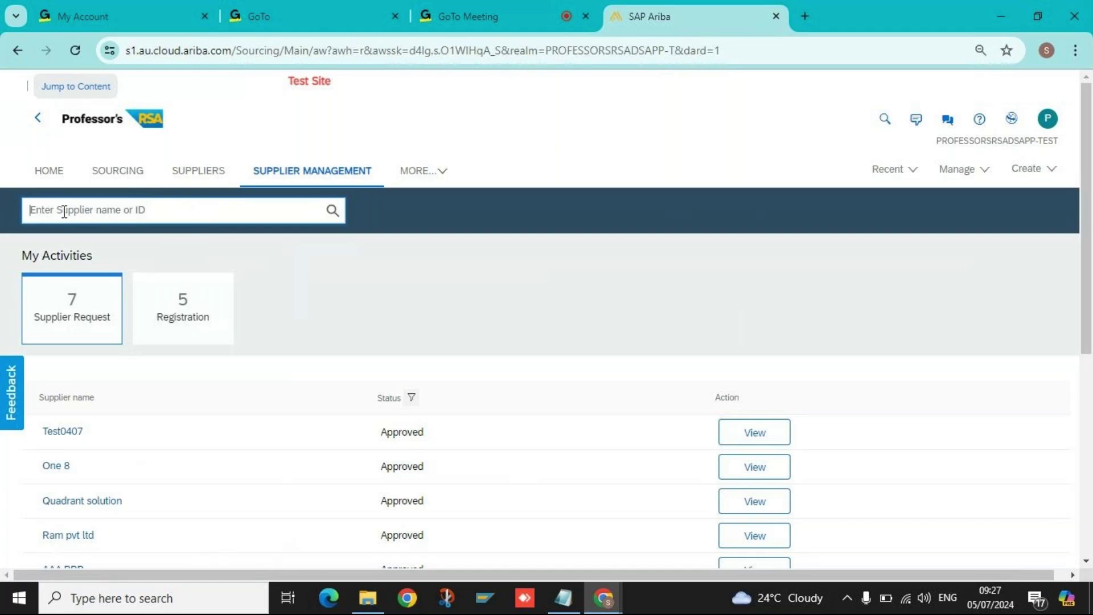
click(332, 211)
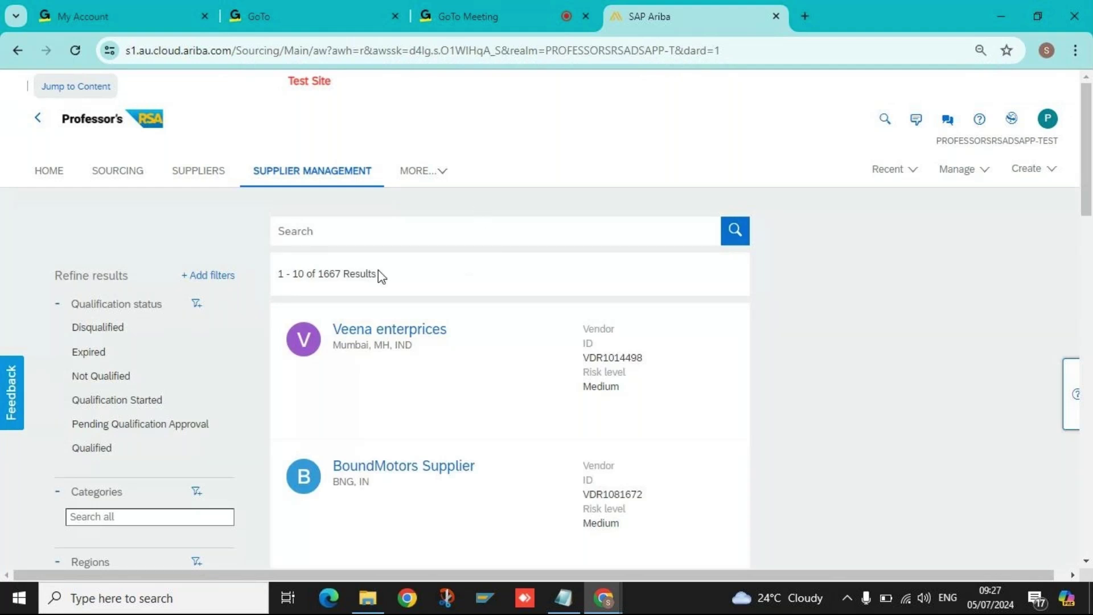
scroll(719, 302, down, 15)
scroll(718, 314, up, 15)
scroll(453, 325, down, 15)
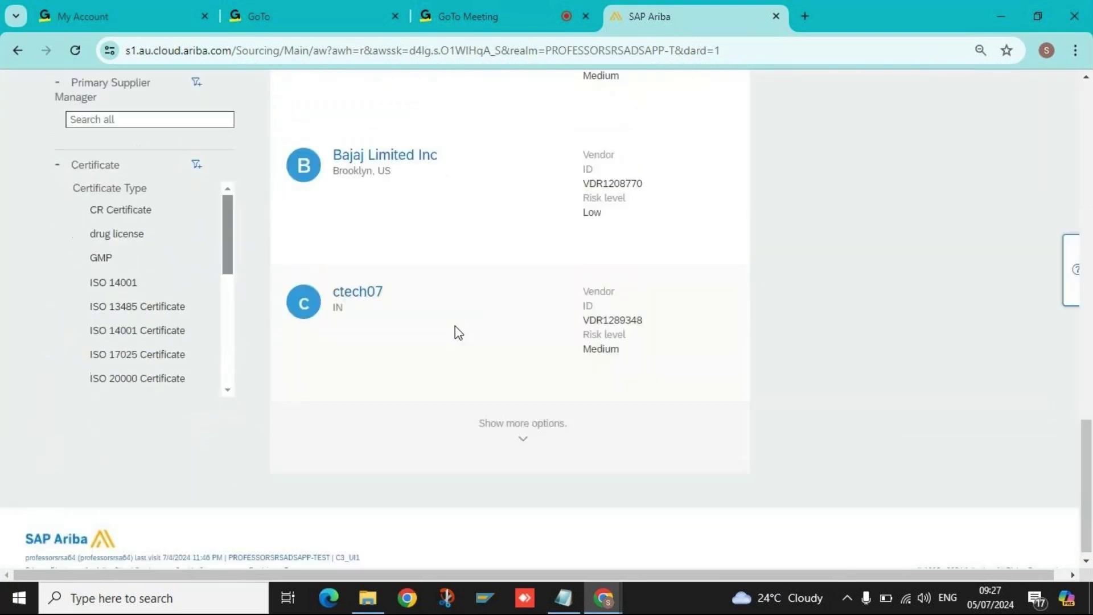
scroll(455, 325, up, 8)
scroll(455, 325, up, 4)
drag(435, 263, 312, 267)
key(ctrl+c)
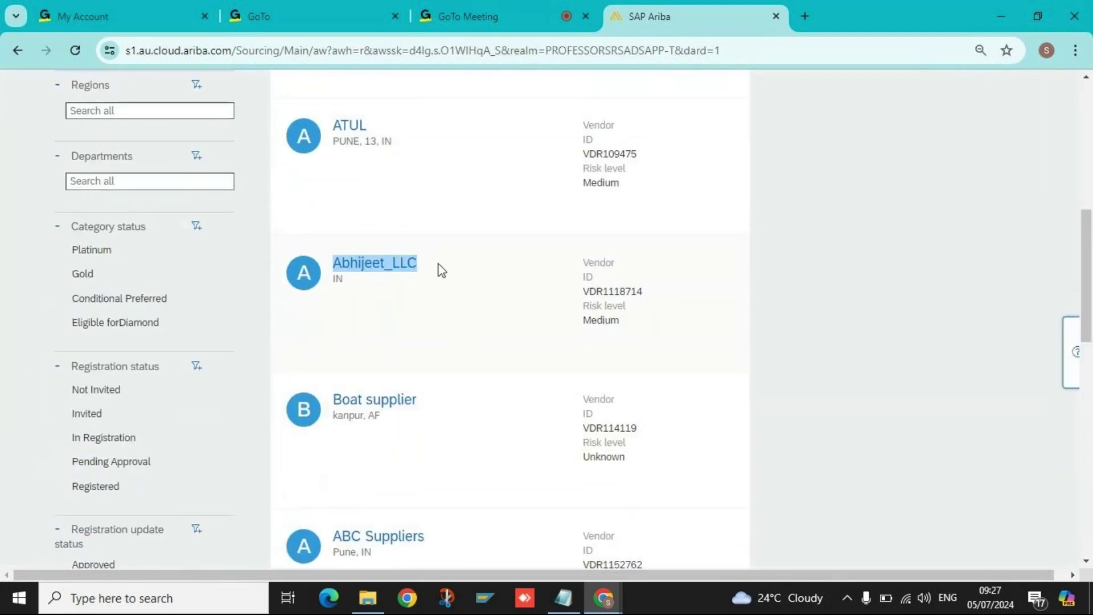
scroll(327, 348, up, 10)
Search for the pasted supplier name Abhijeet_LLC and focus the Categories 'Search all' filter box.
click(354, 232)
key(ctrl+v)
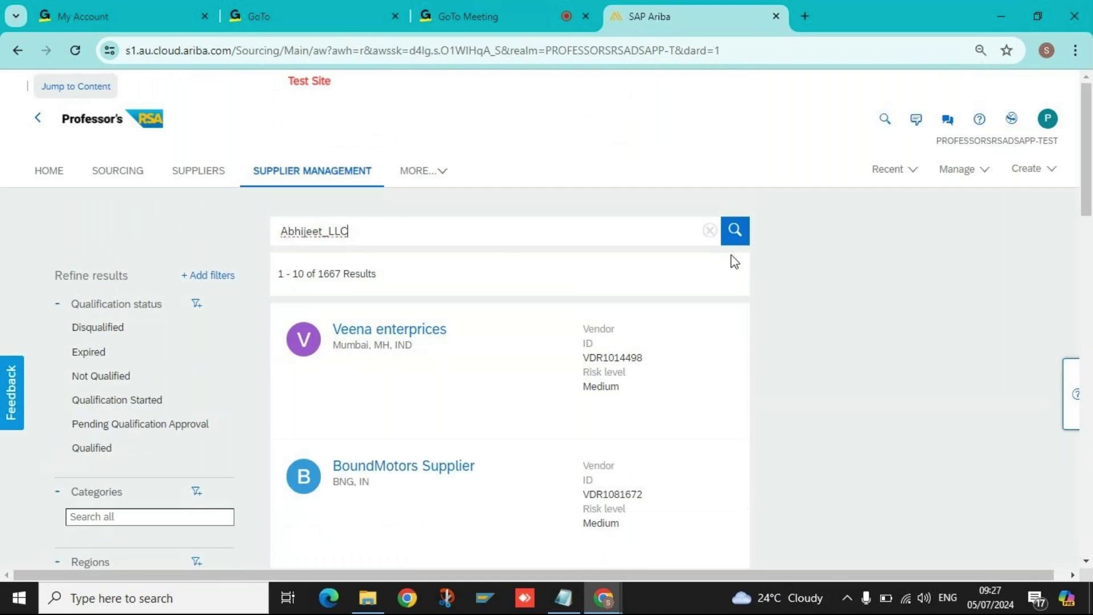
click(734, 238)
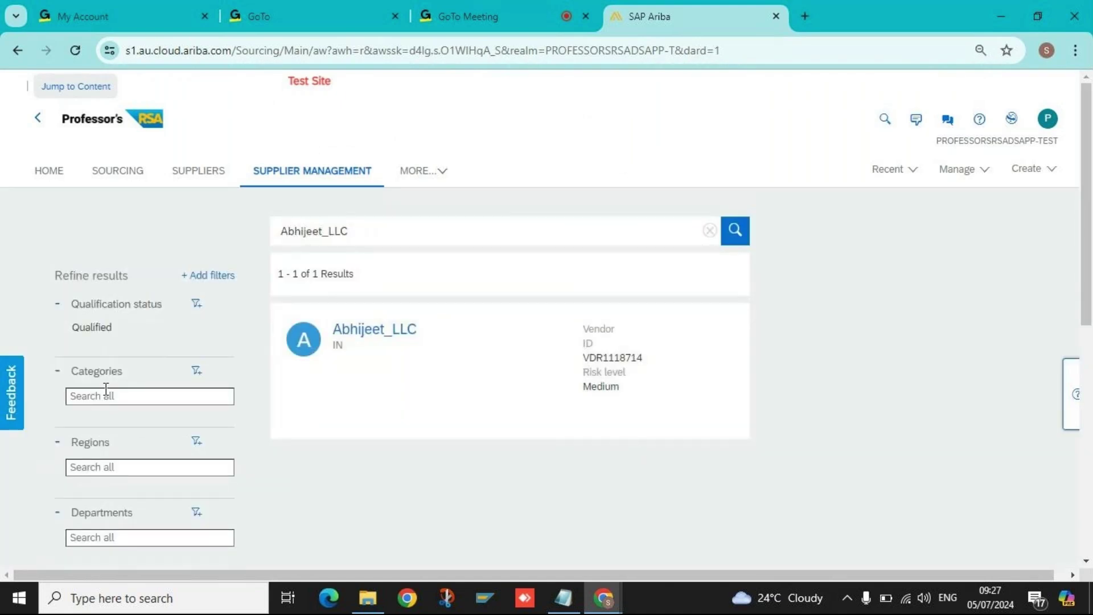
click(135, 405)
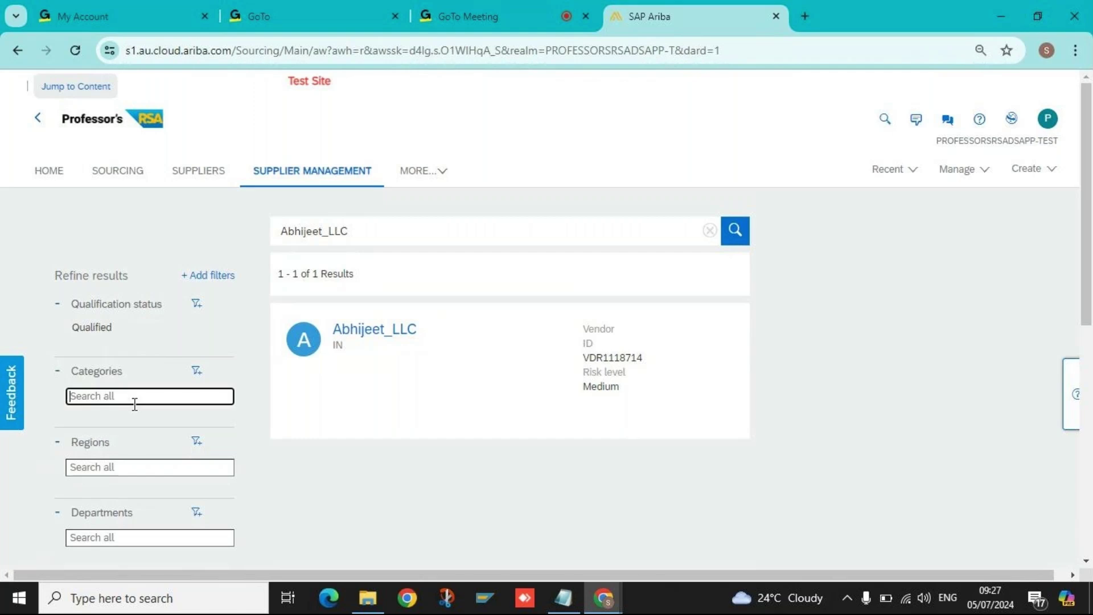
Open the Categories Manage filters options and cancel without applying any filter.
click(199, 371)
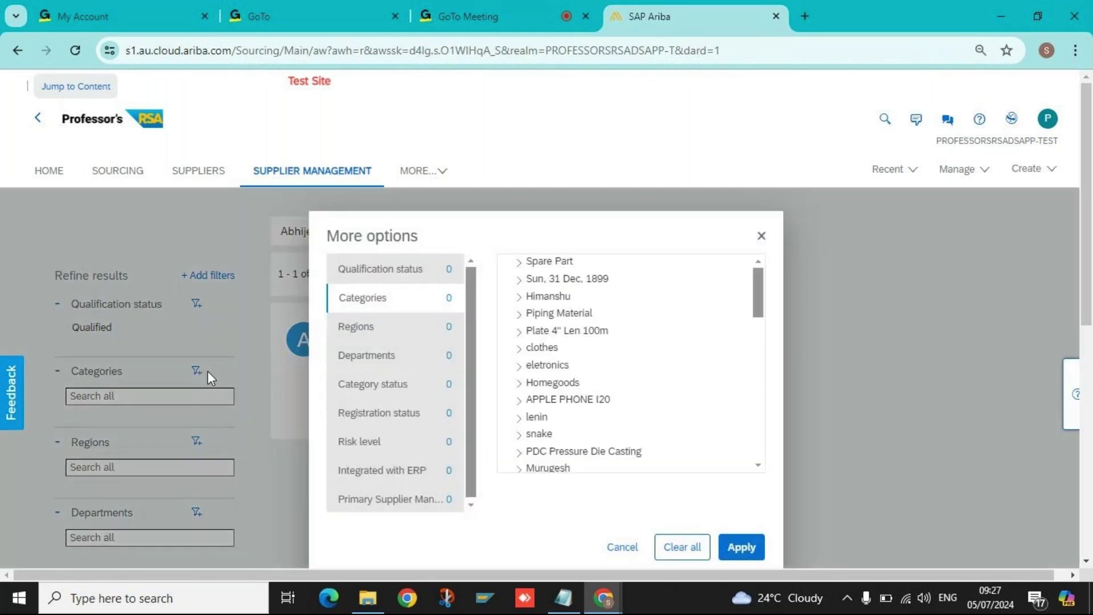
scroll(686, 477, down, 3)
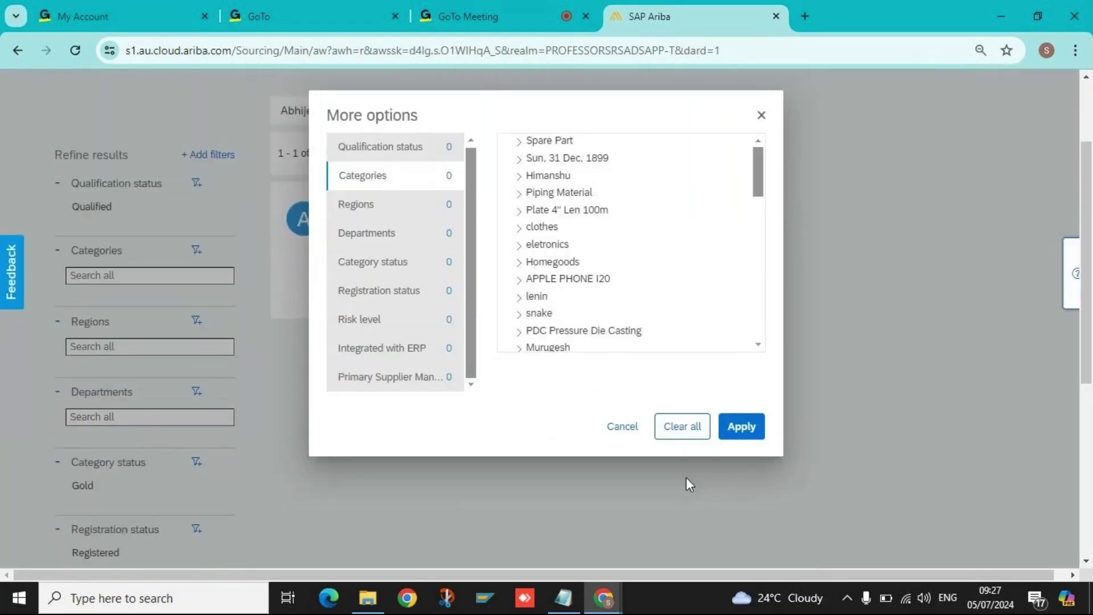
click(620, 393)
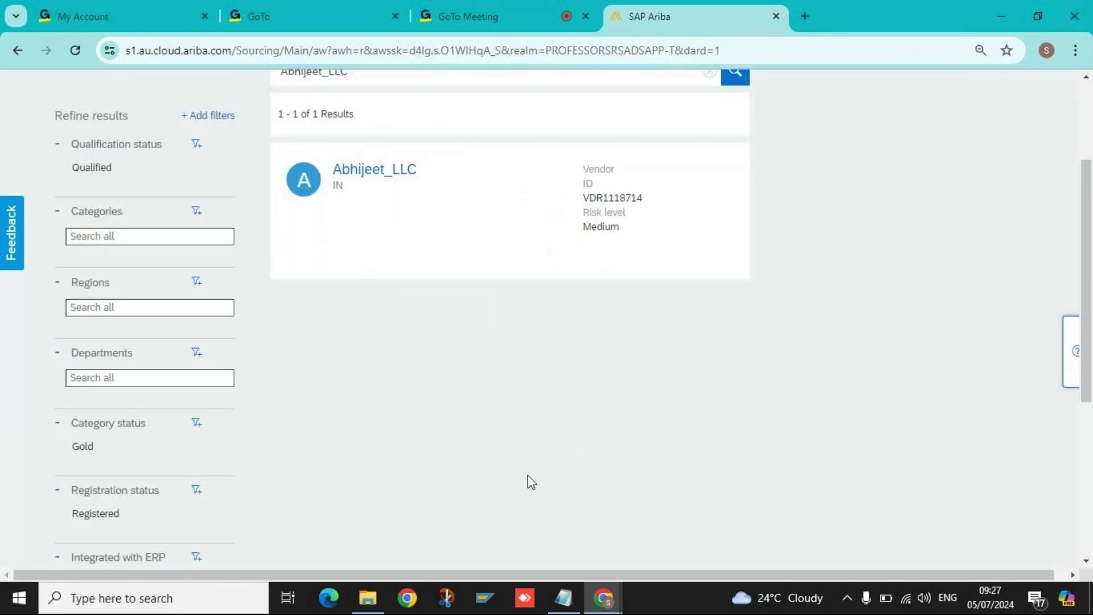
scroll(527, 480, up, 3)
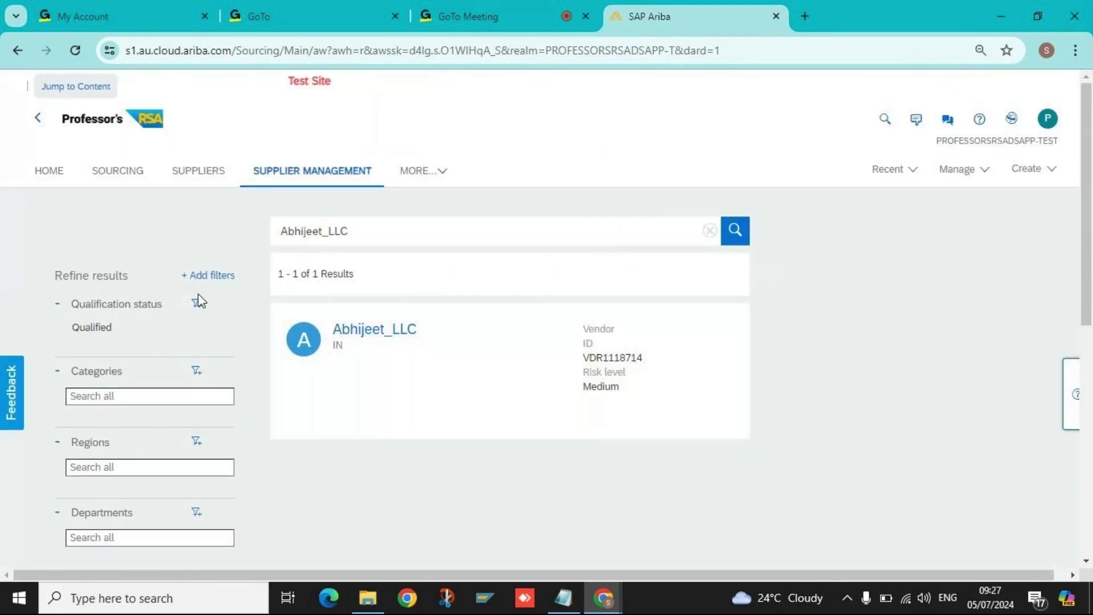
scroll(110, 339, down, 3)
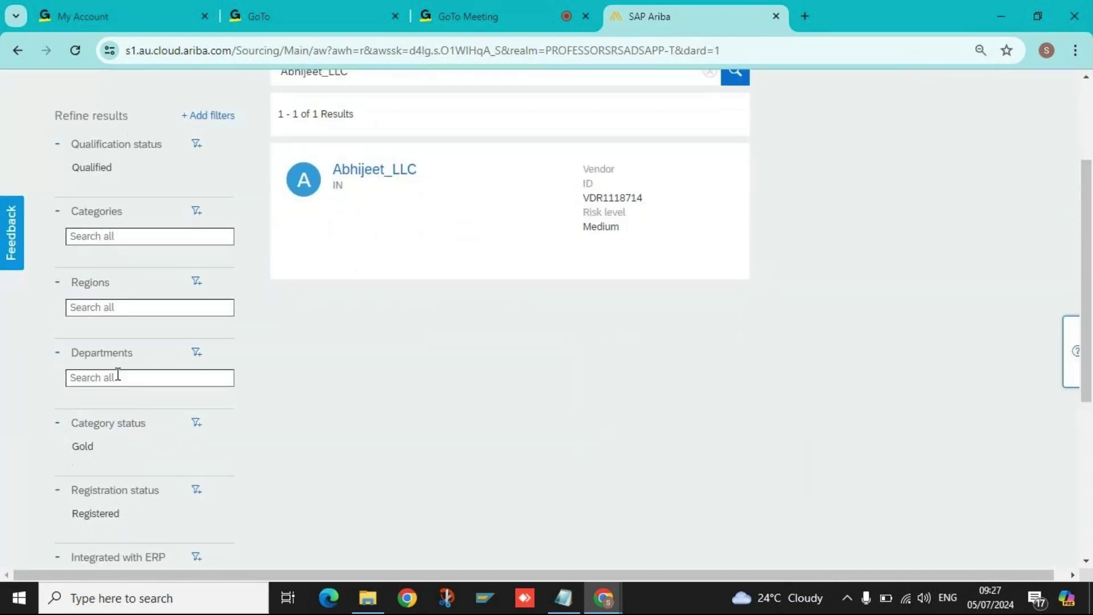
Apply then remove the Category Status Gold filter, and clear the Abhijeet_LLC search term.
click(119, 375)
click(80, 446)
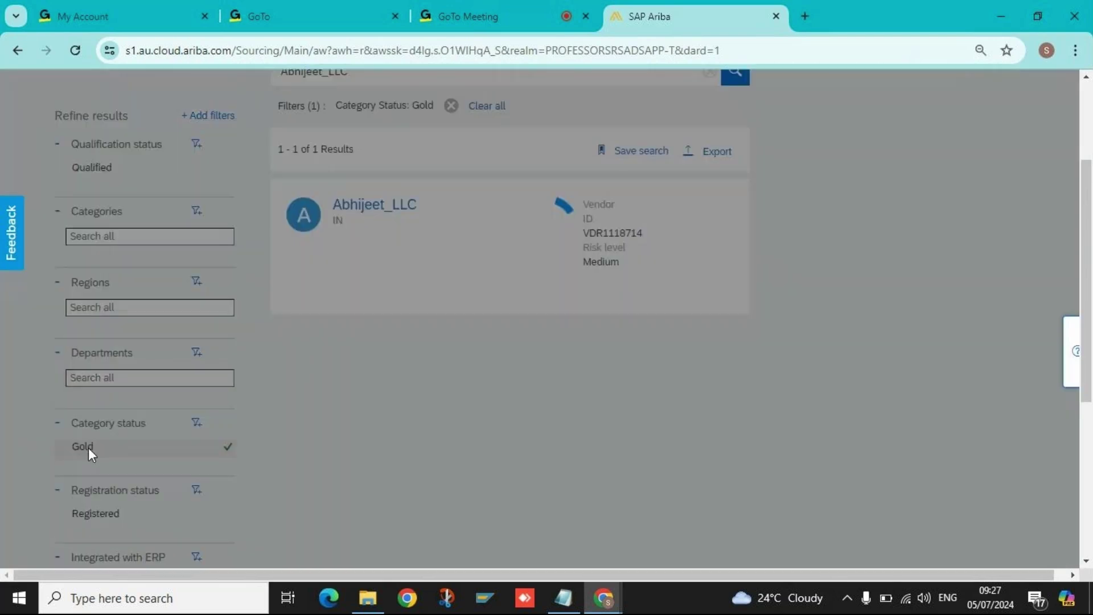
scroll(258, 416, up, 3)
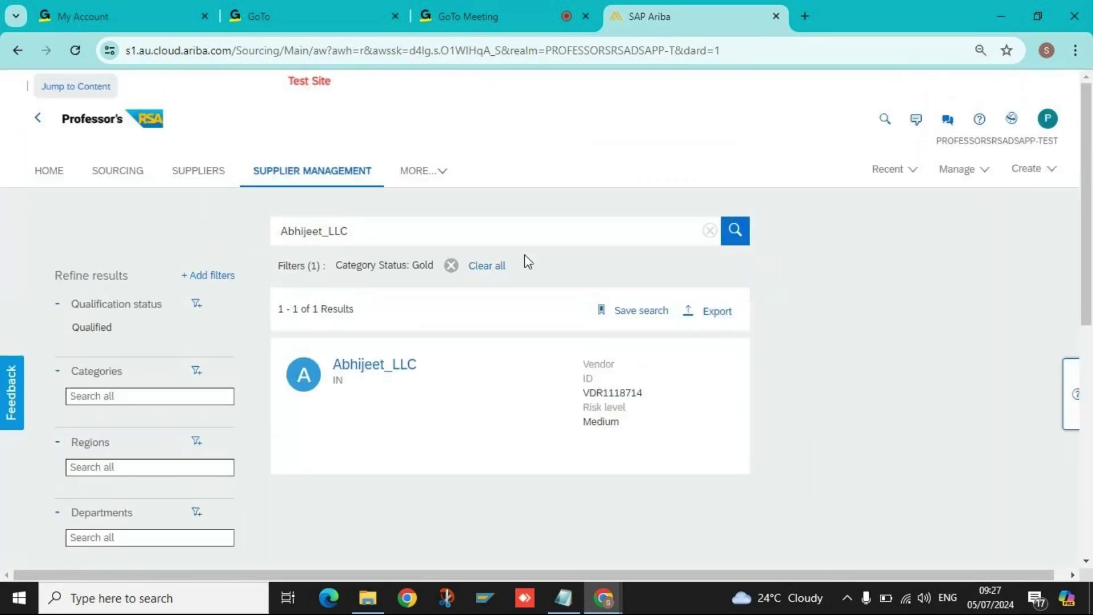
click(451, 266)
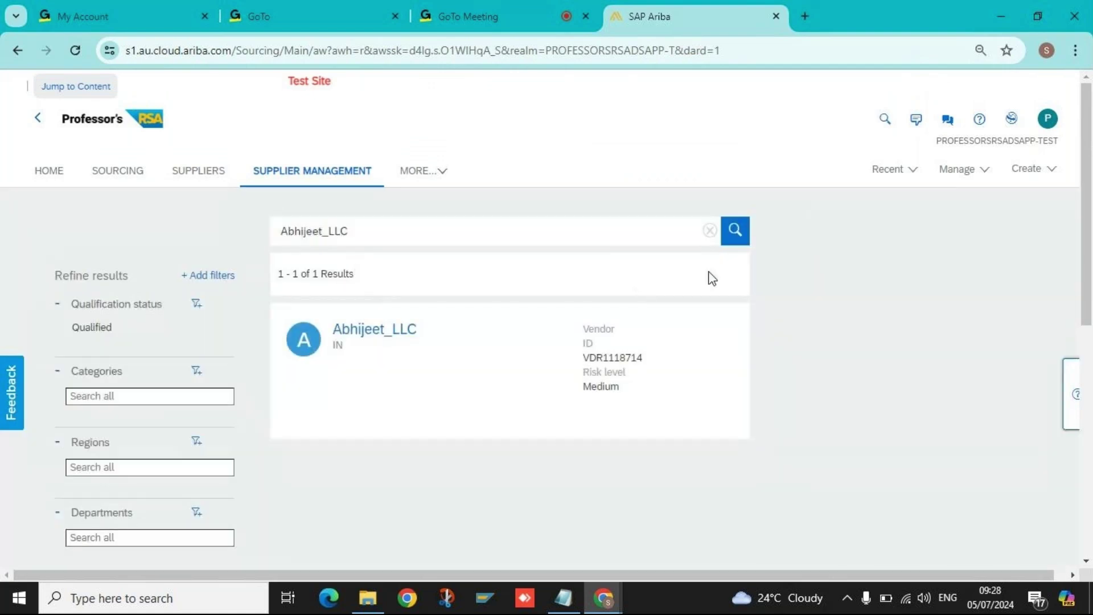
click(709, 230)
Return to Supplier Management and open the Registration tile showing 5 registrations with Invited statuses.
double_click(613, 390)
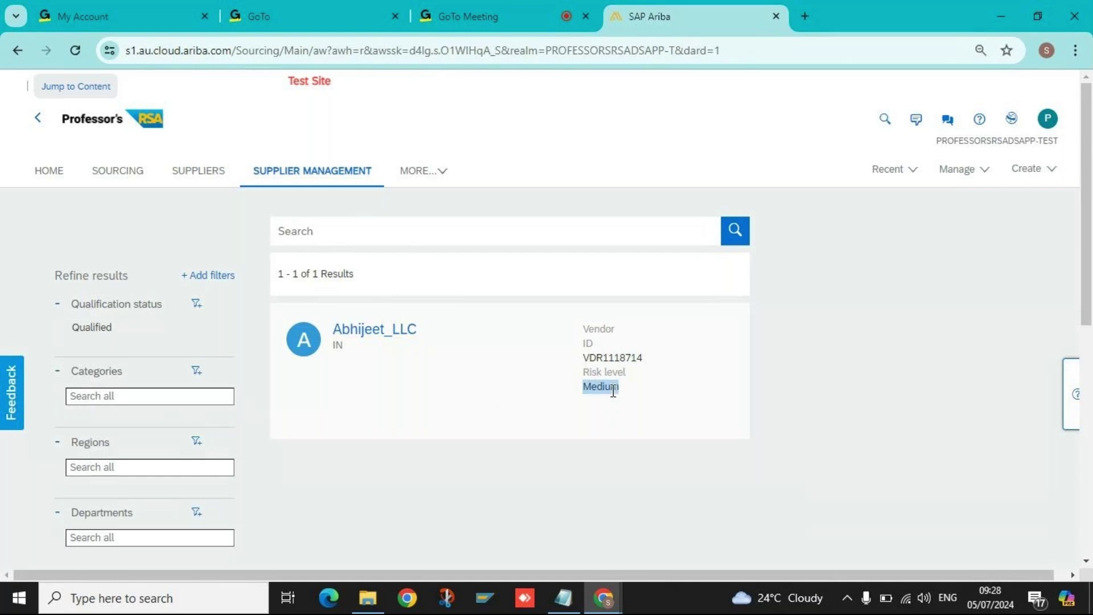
click(608, 393)
click(301, 174)
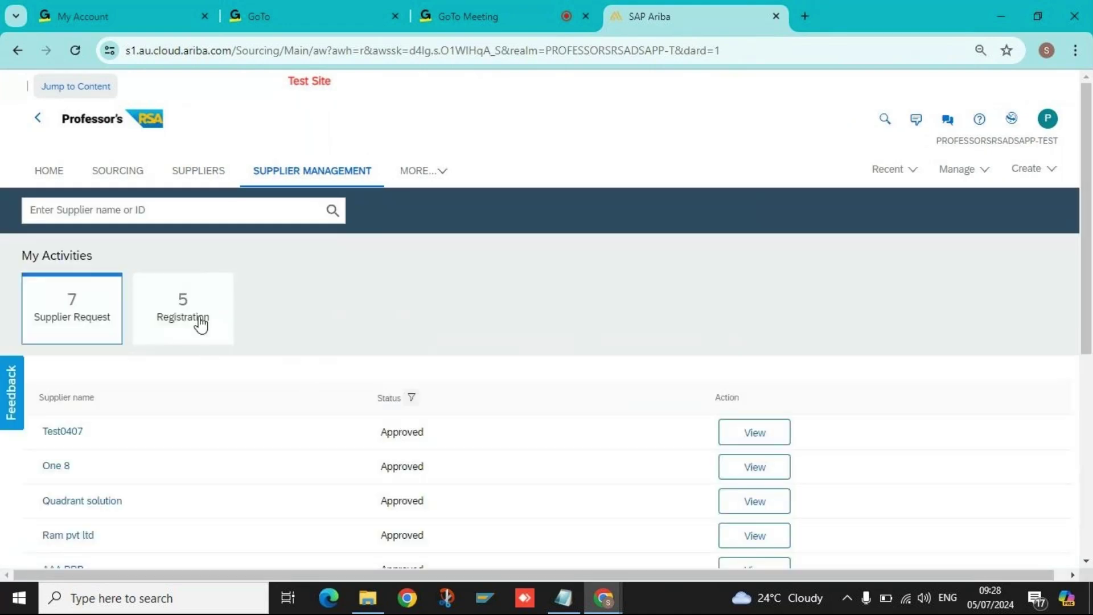
click(219, 321)
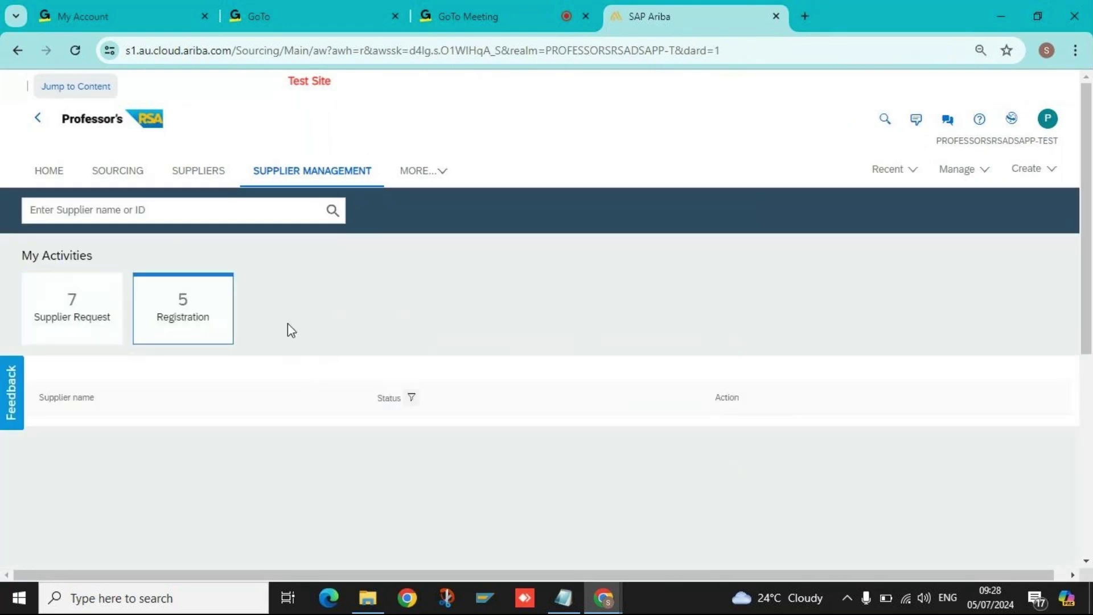
scroll(288, 323, down, 2)
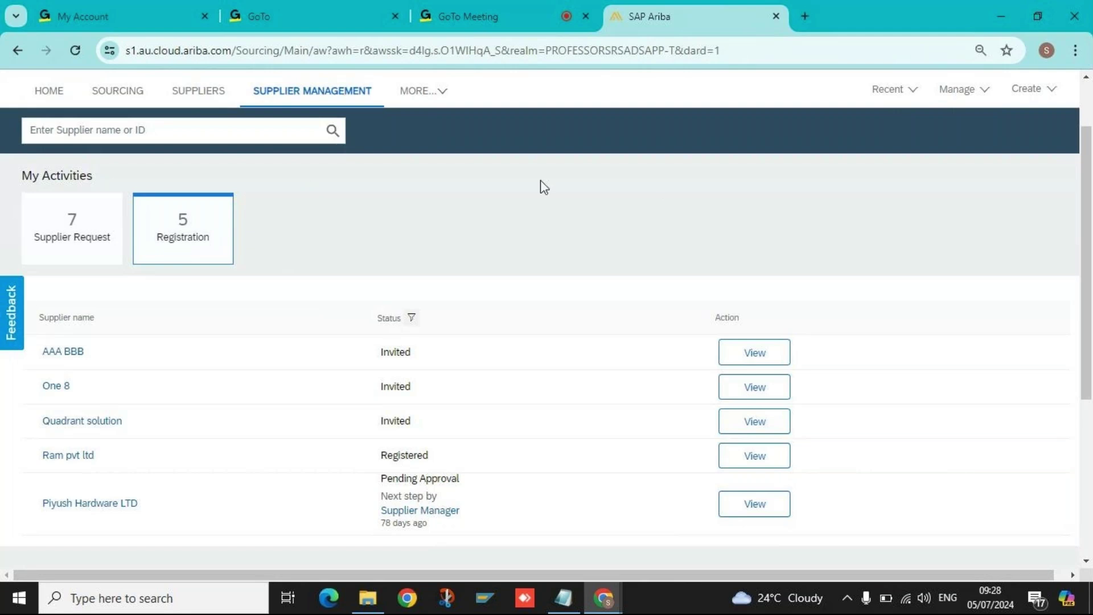
scroll(476, 184, up, 1)
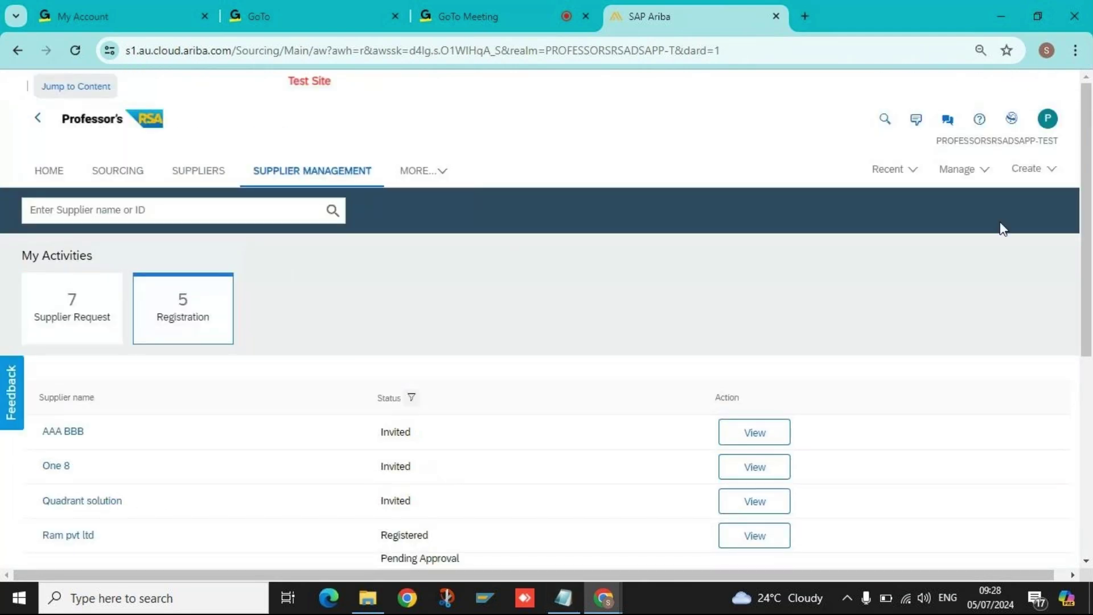
Paste 'Supplier Request' on a new line below the SLP Features list, then minimize Notepad.
key(alt+Tab)
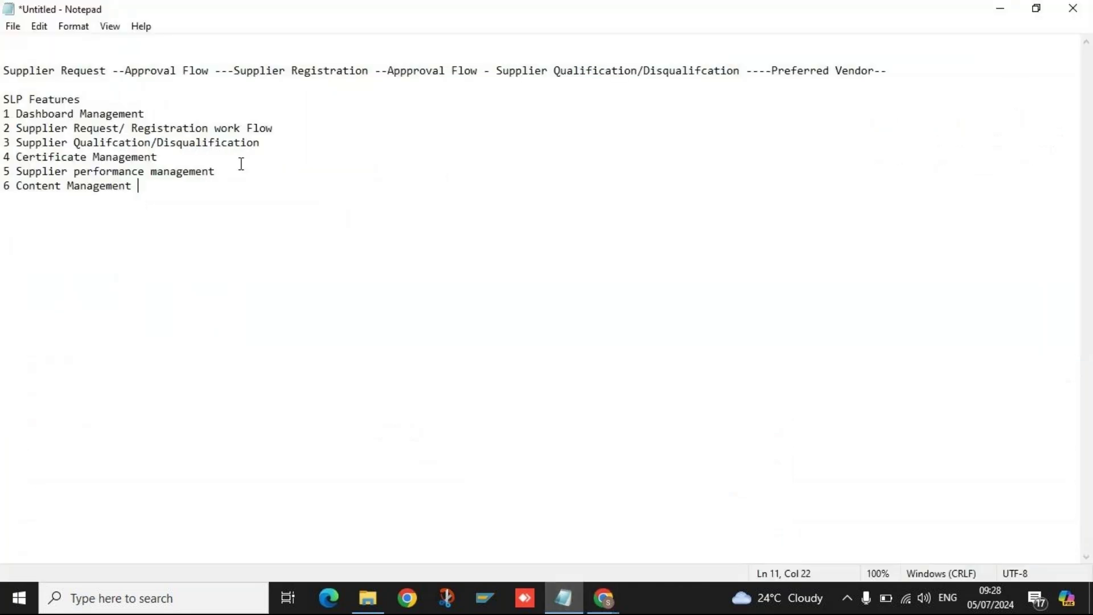
drag(107, 70, 3, 70)
key(ctrl+c)
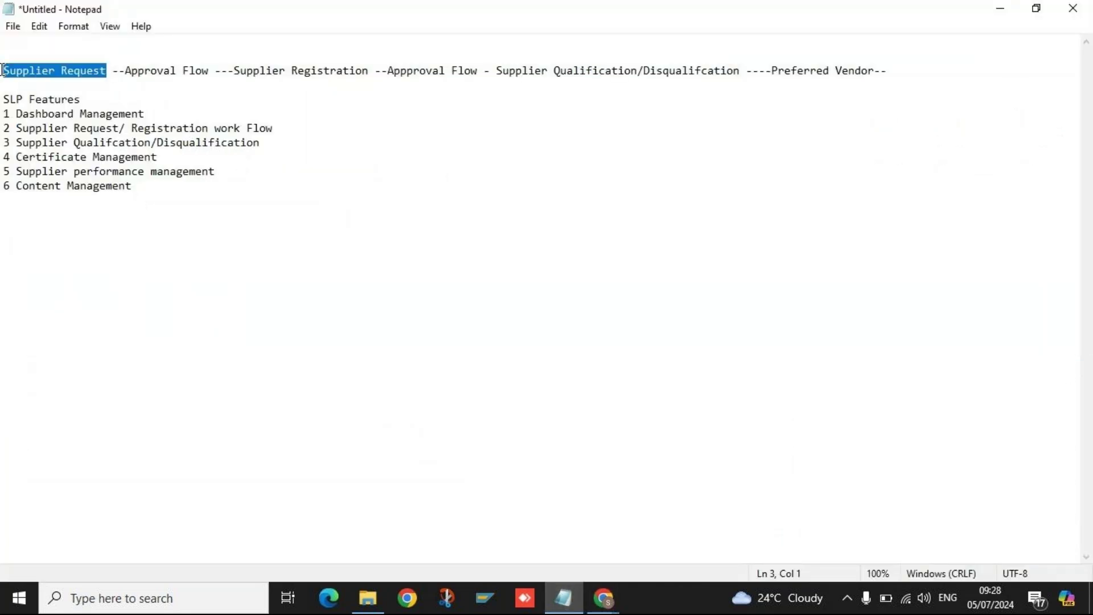
click(12, 266)
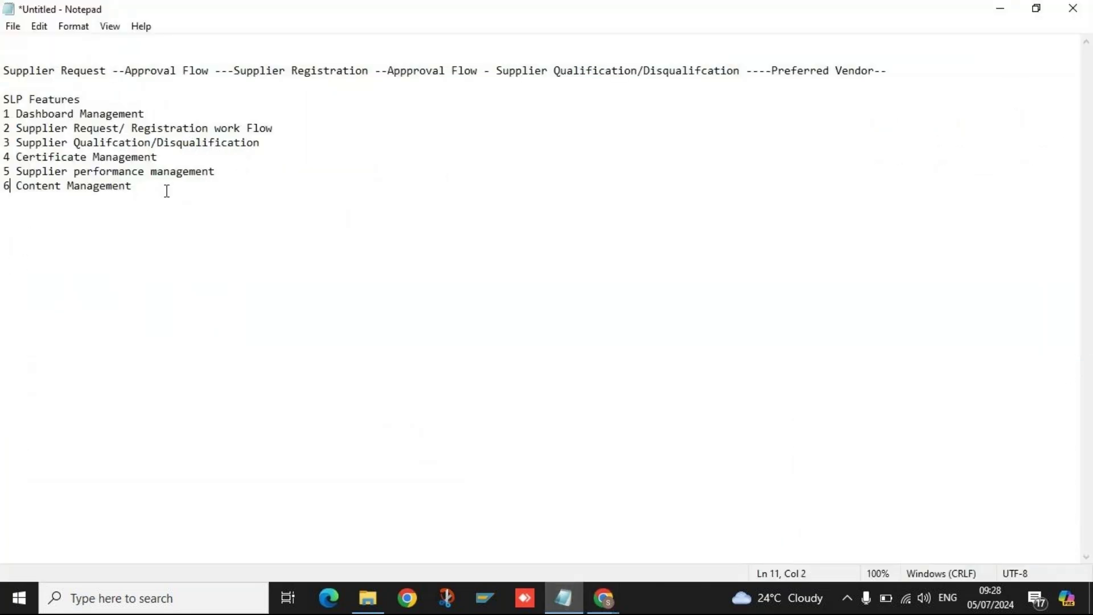
click(166, 191)
key(Return)
key(Return)
key(Return)
key(Return)
key(ctrl+v)
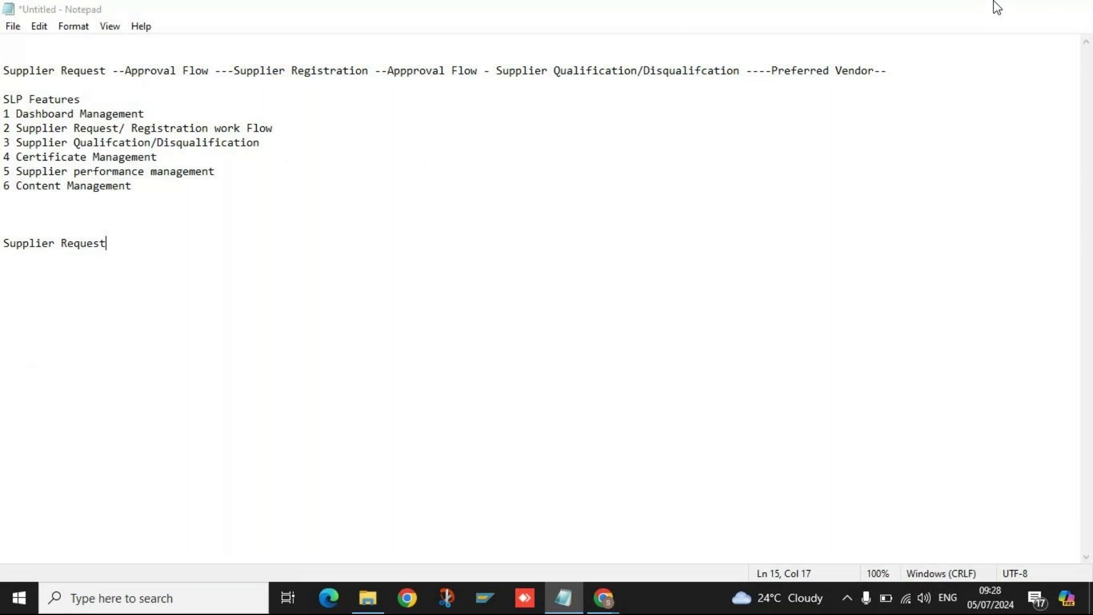
click(998, 7)
Load the Ariba Training > Server Ariba Site bookmark in a new tab, then open an Incognito window.
click(355, 51)
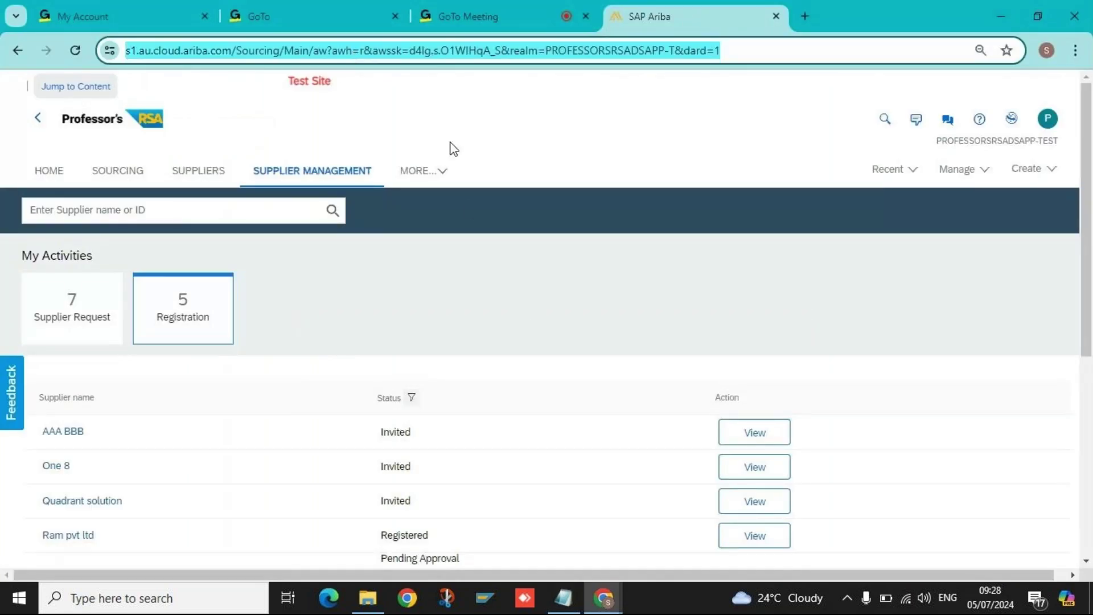
mouse_move(608, 595)
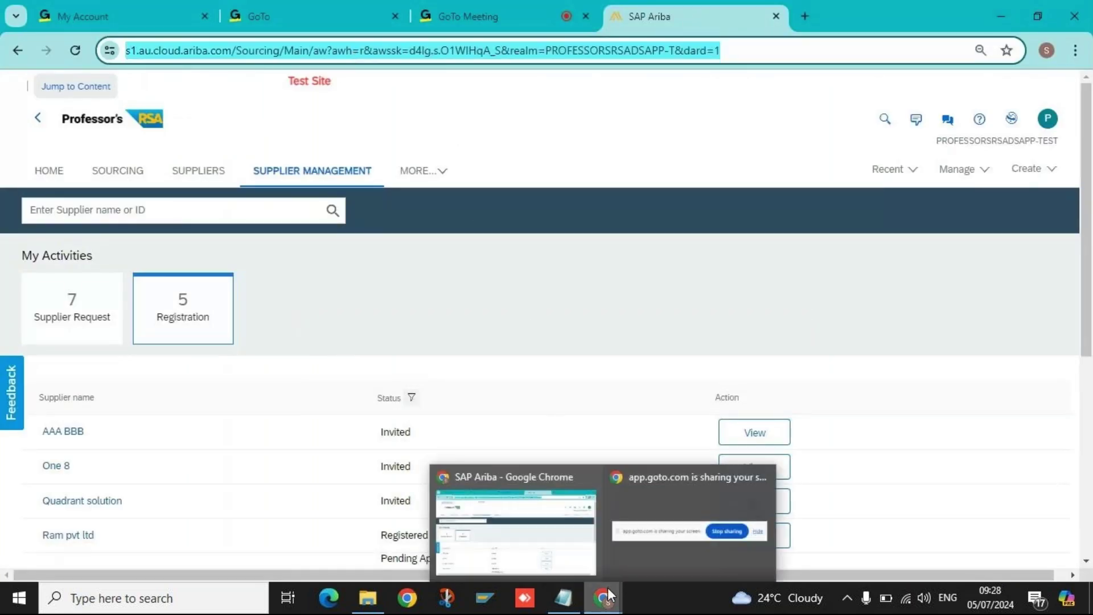
click(395, 105)
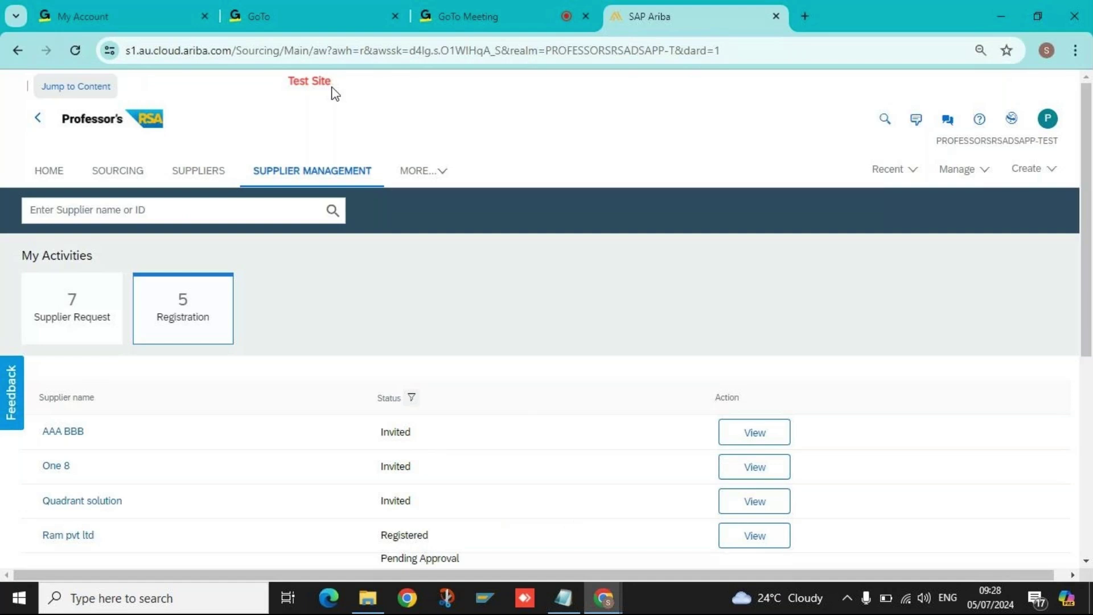
click(210, 53)
key(ctrl+c)
click(779, 81)
click(806, 17)
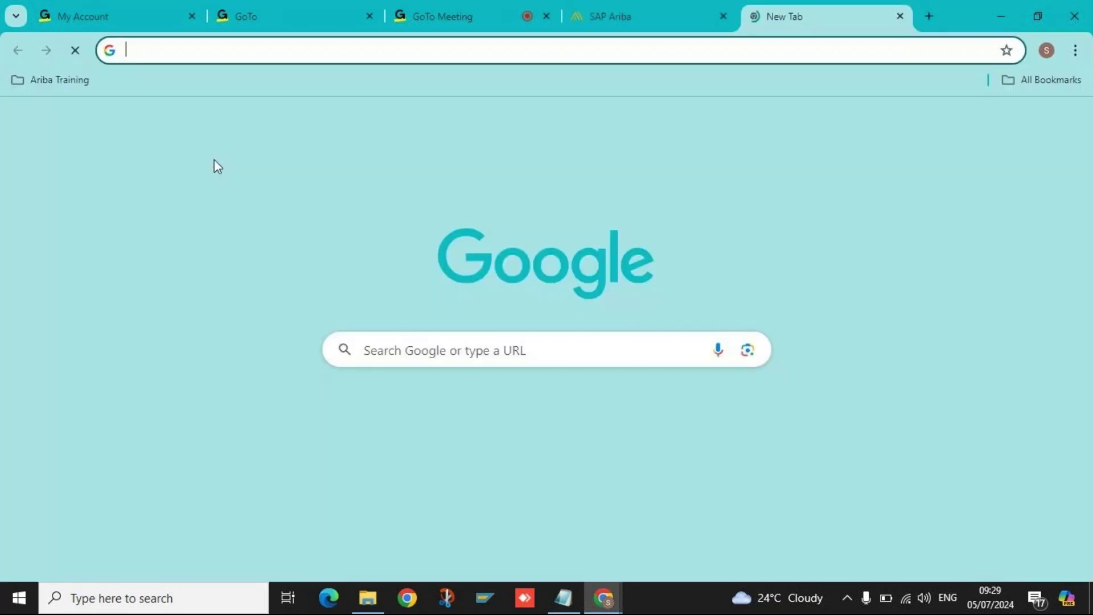
click(59, 81)
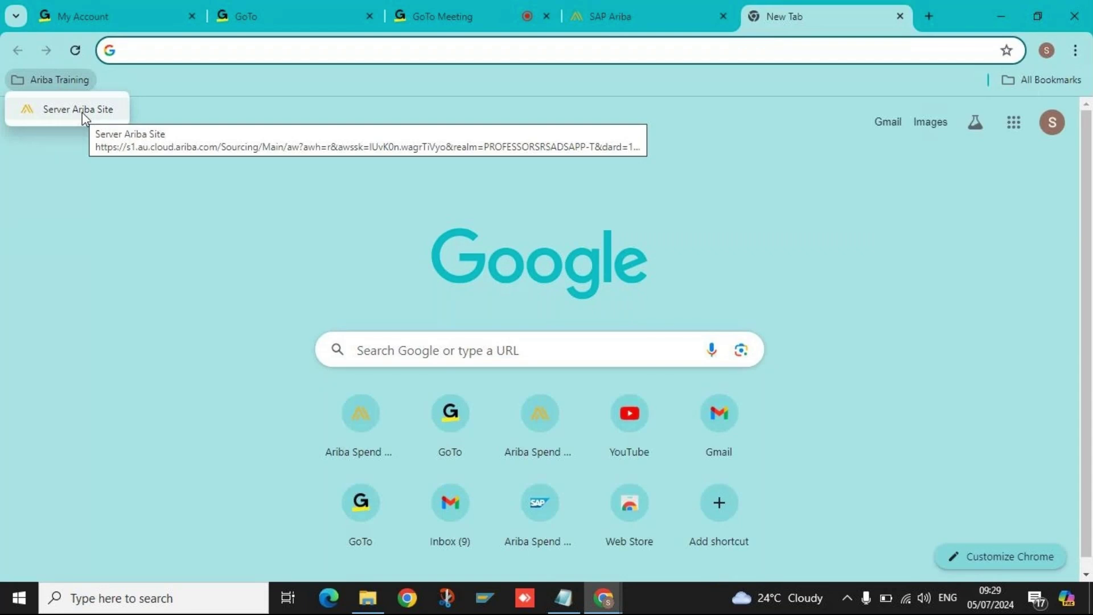
click(84, 113)
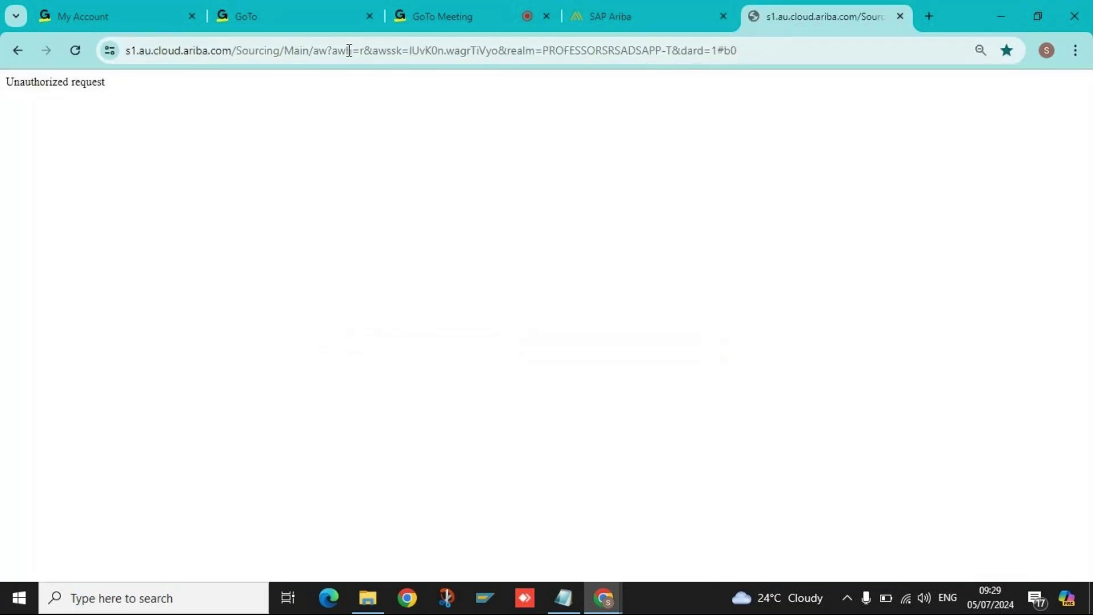
click(1075, 50)
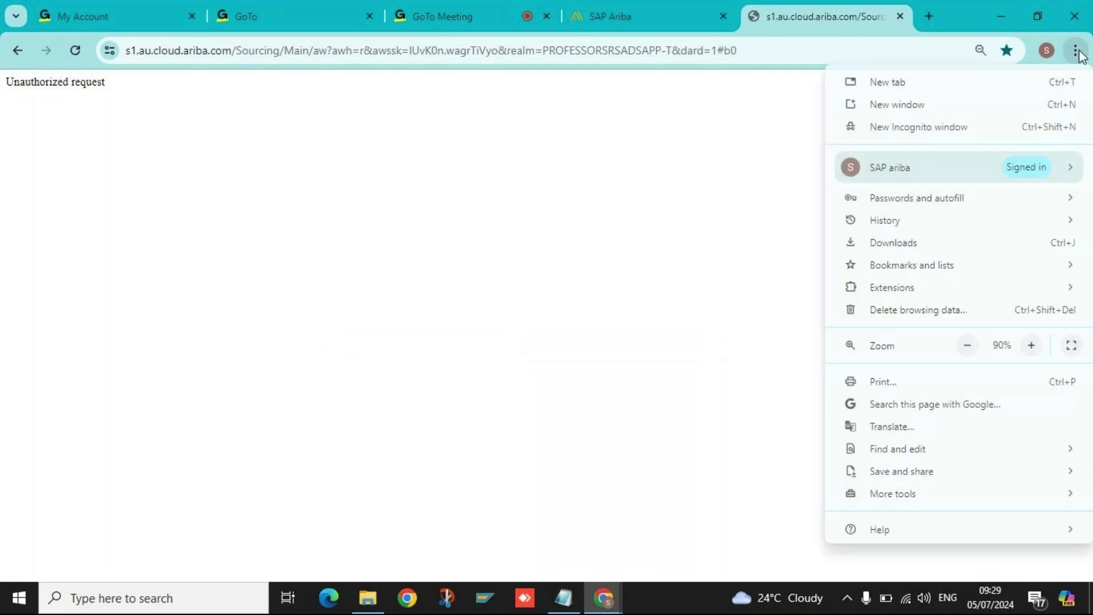
click(910, 126)
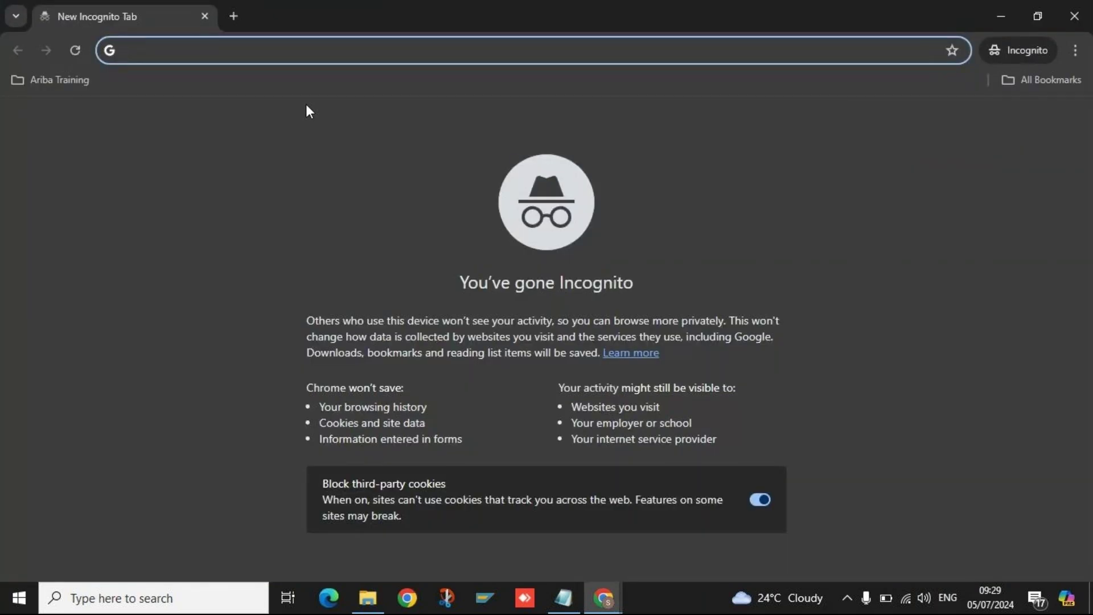
Copy the SAP Ariba tab's URL and paste it into a new Incognito window's address bar.
text(Supplier Request)
key(BackSpace)
key(BackSpace)
key(BackSpace)
key(BackSpace)
key(BackSpace)
key(BackSpace)
key(BackSpace)
key(BackSpace)
key(BackSpace)
key(BackSpace)
key(BackSpace)
key(BackSpace)
key(BackSpace)
key(BackSpace)
key(BackSpace)
key(BackSpace)
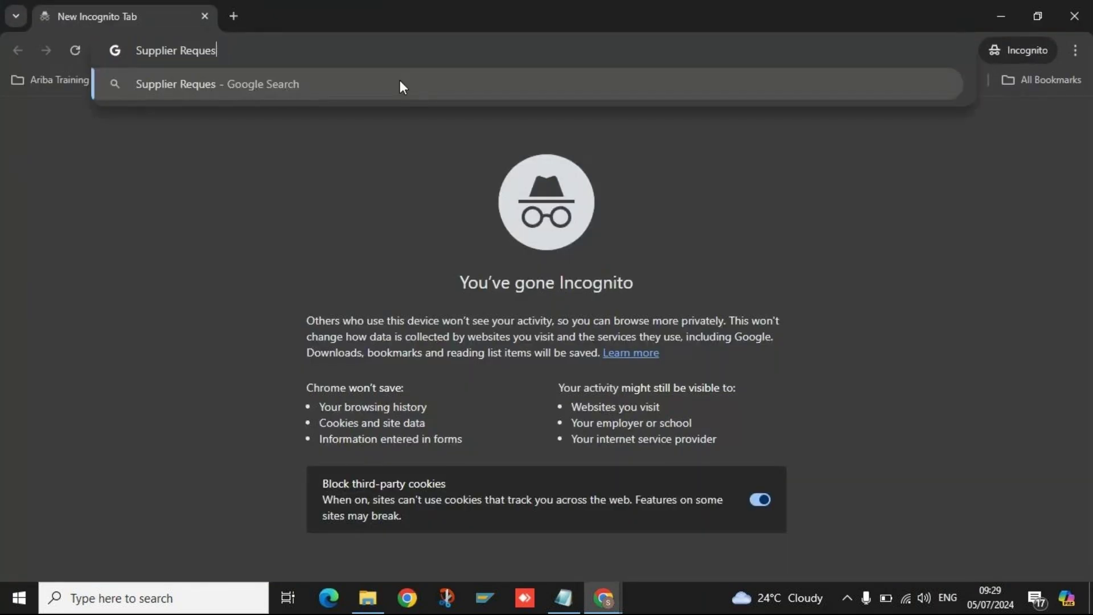
key(ctrl+w)
click(307, 50)
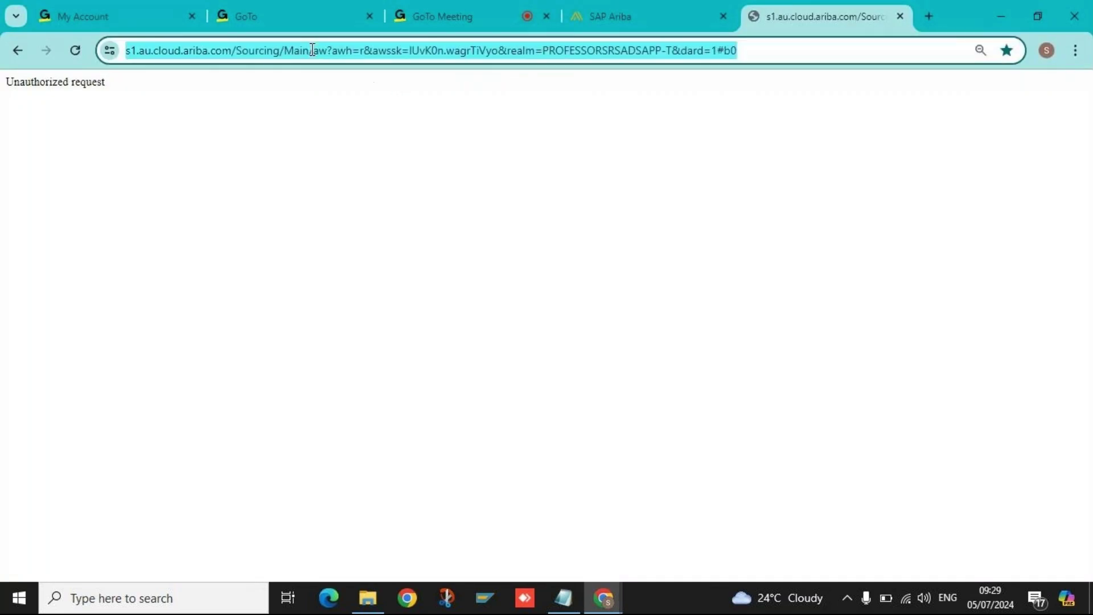
click(118, 10)
click(609, 16)
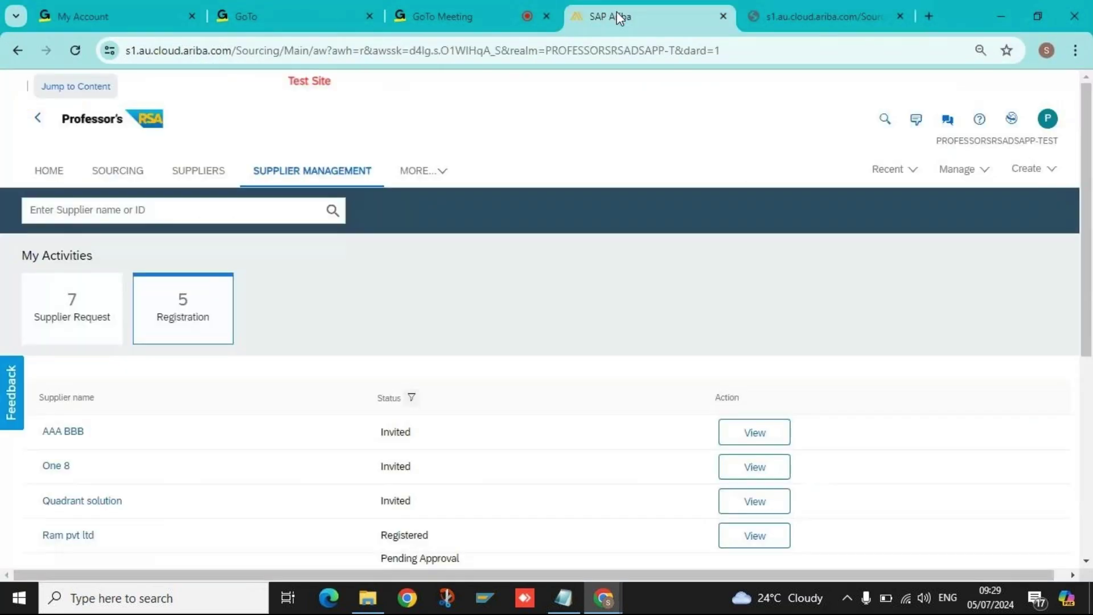
click(477, 54)
key(ctrl+shift+n)
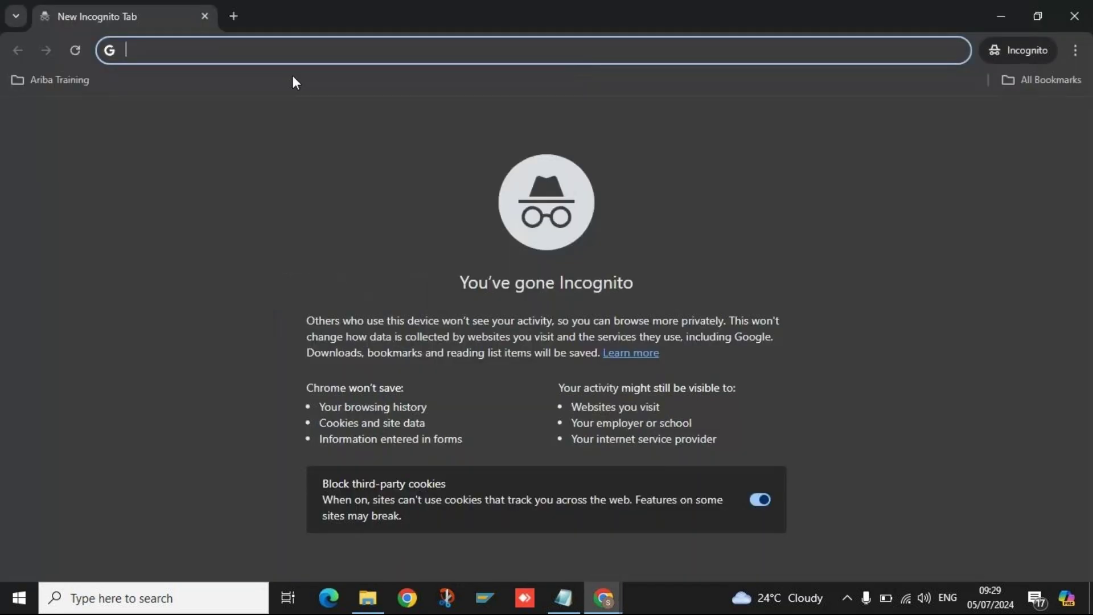
key(ctrl+v)
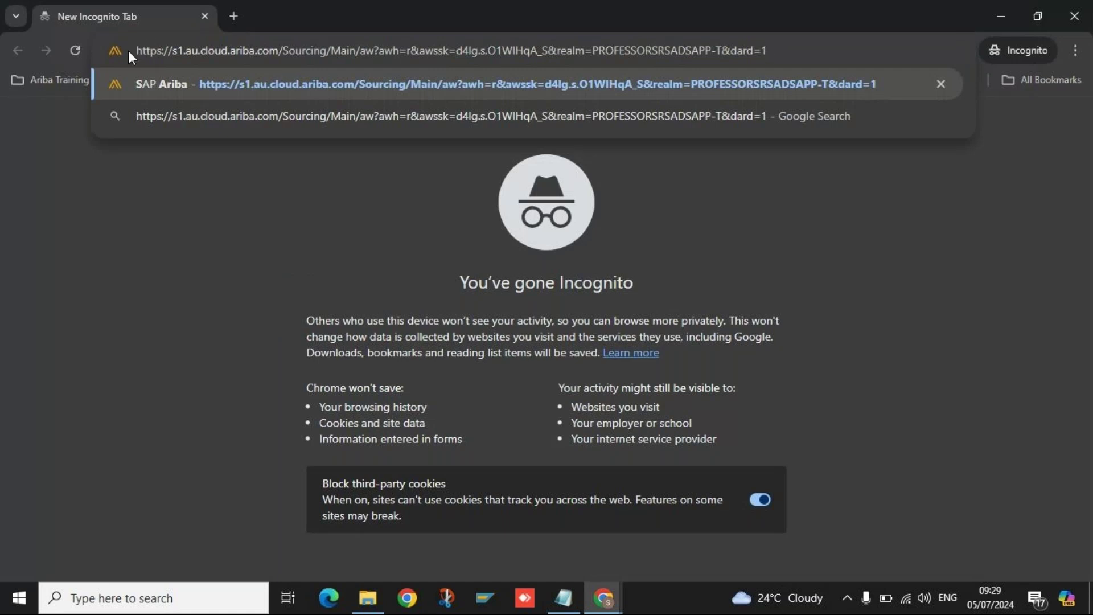
Inspect the realm parameter PROFESSORSRSADSAPP-T in the pasted address, leaving the caret at the end.
drag(596, 50, 723, 50)
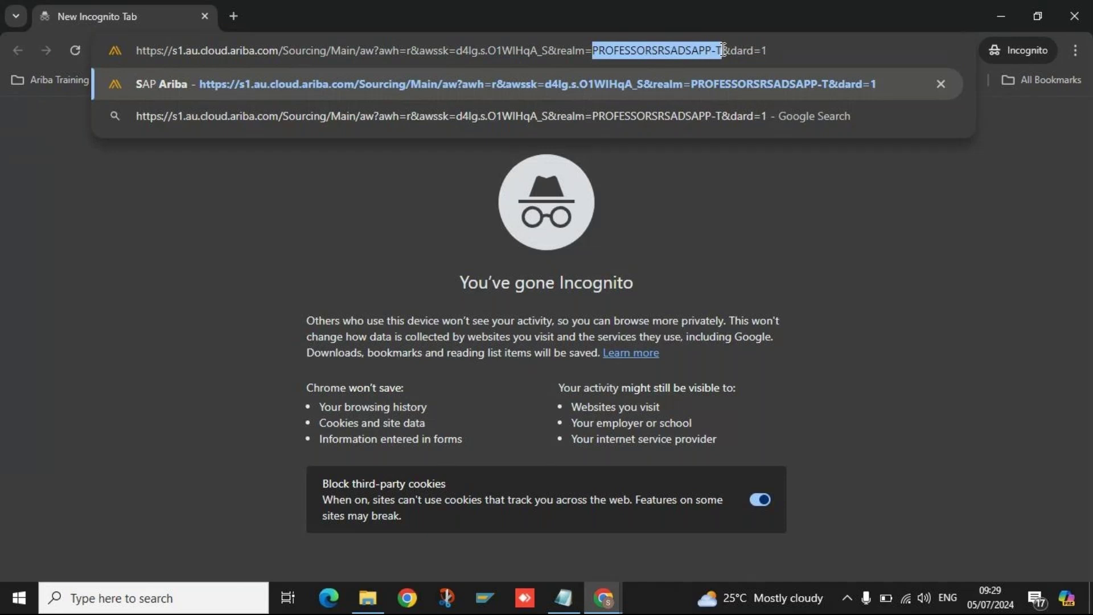
drag(561, 50, 721, 50)
click(600, 50)
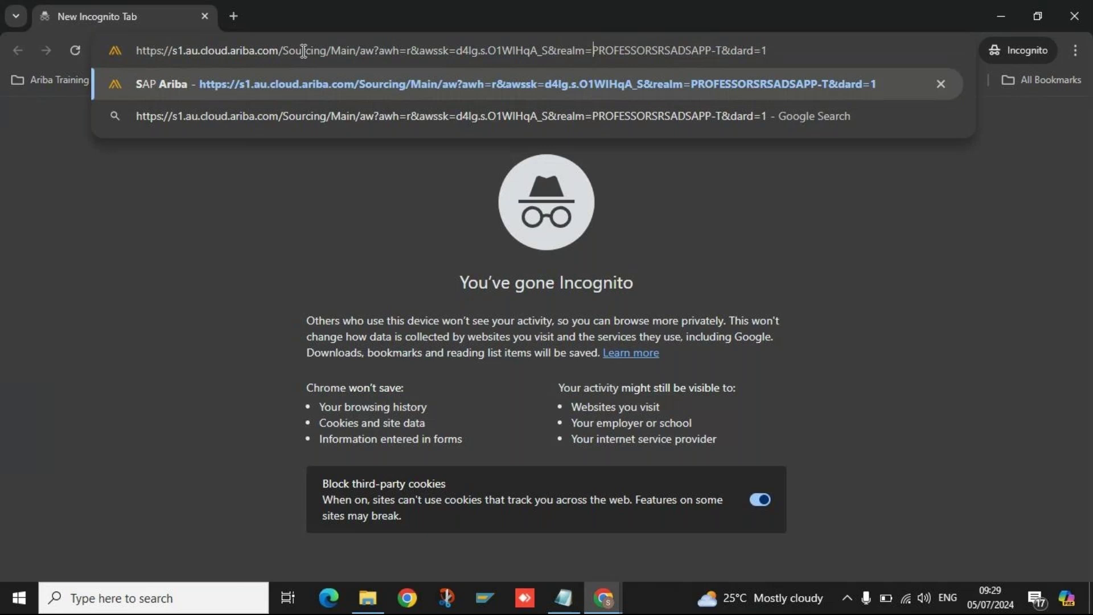
drag(594, 51, 711, 52)
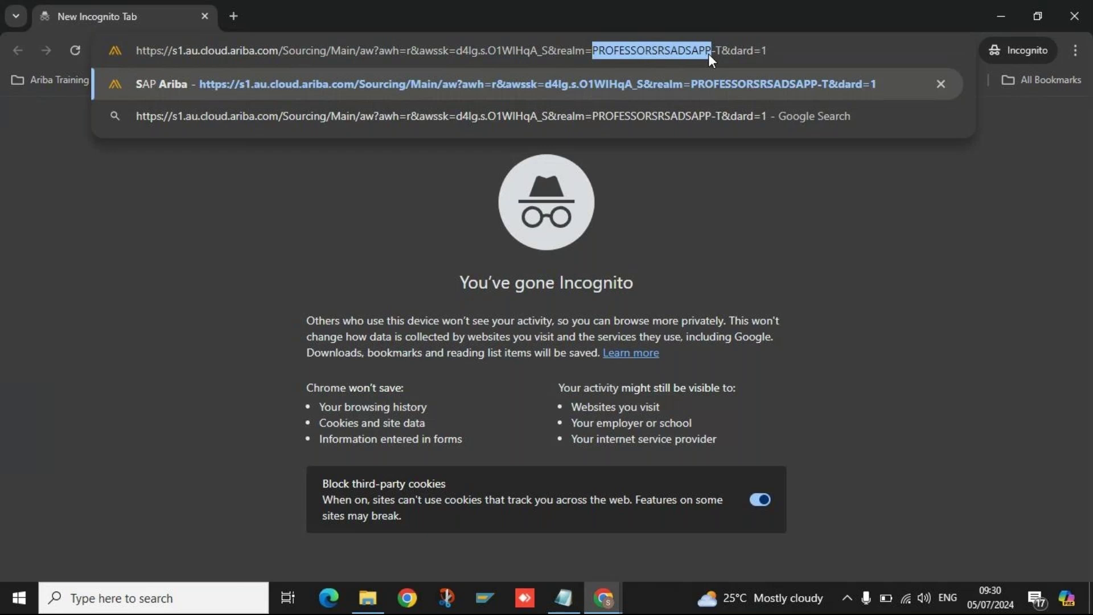
click(658, 53)
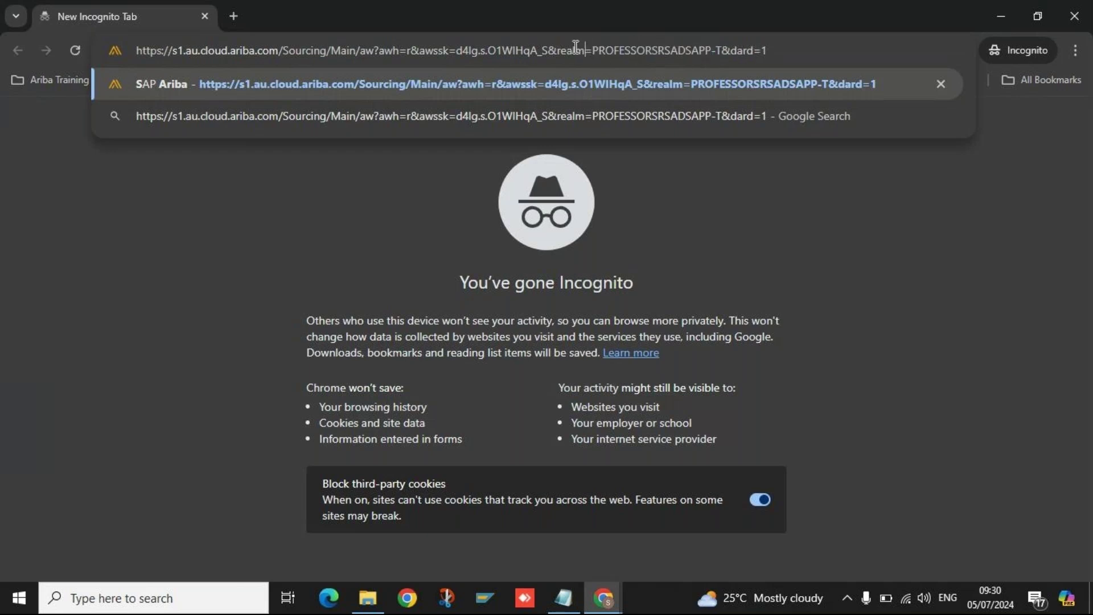
drag(559, 51, 719, 51)
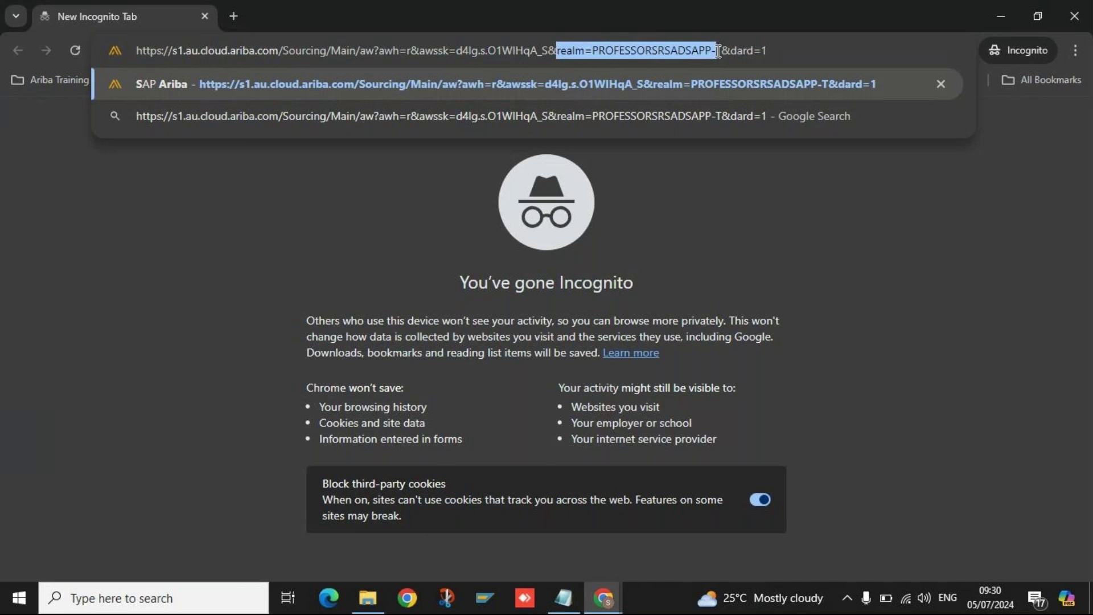
click(602, 51)
drag(592, 51, 725, 50)
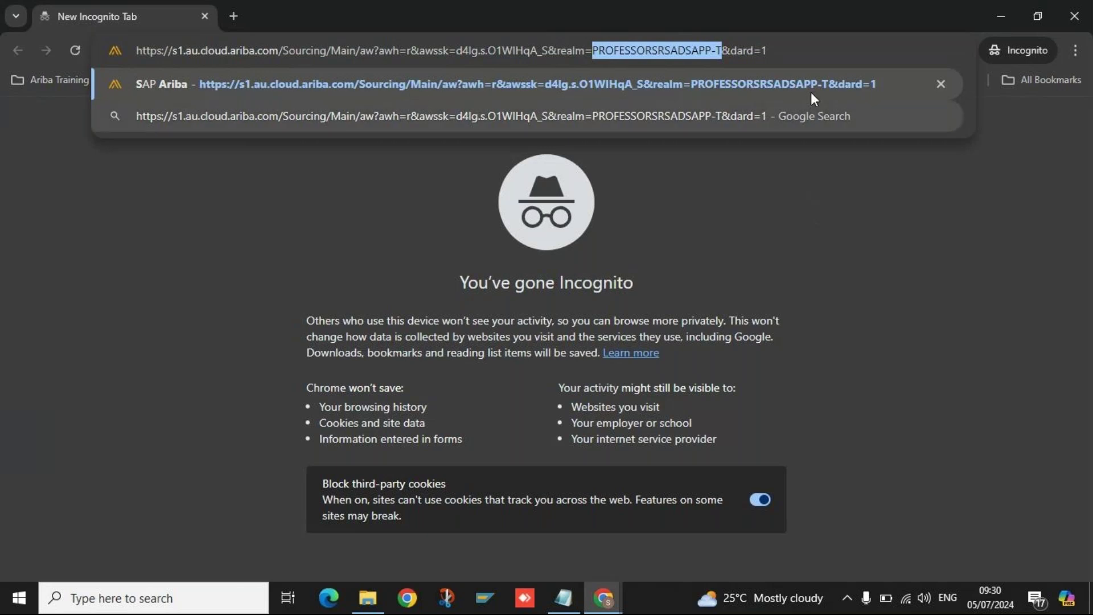
click(795, 48)
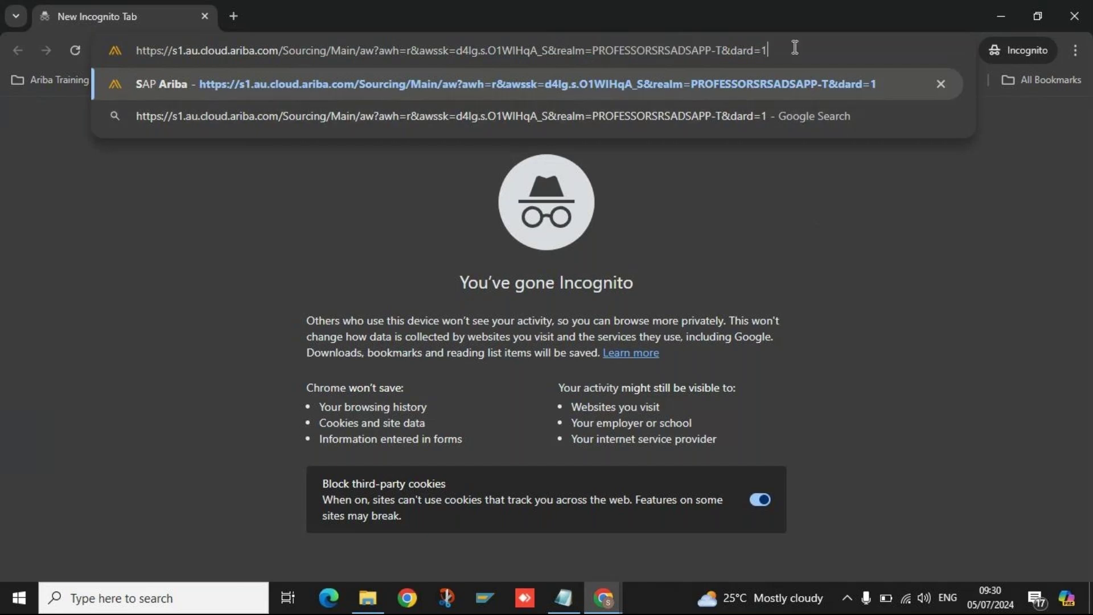
click(779, 166)
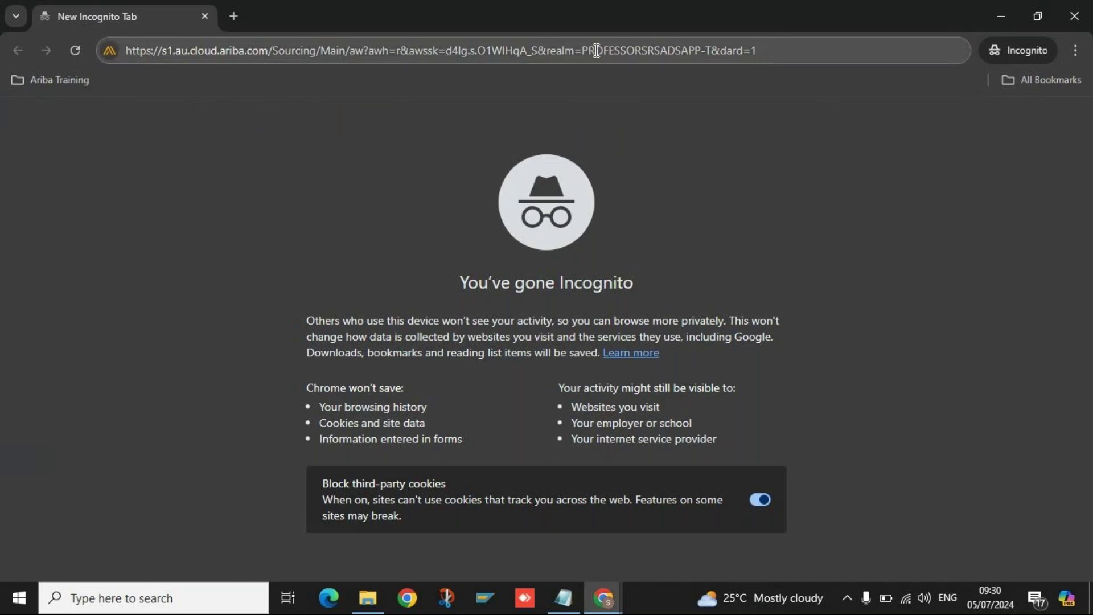
drag(582, 52, 733, 52)
click(800, 51)
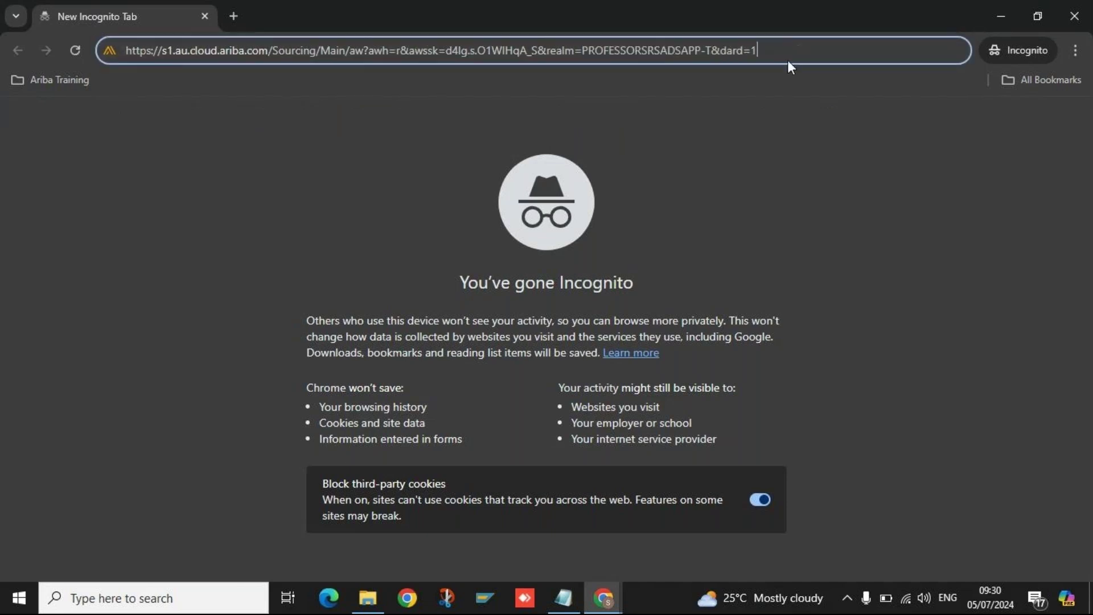
Load the test-realm URL and sign in using the browser's saved user name and password.
key(Return)
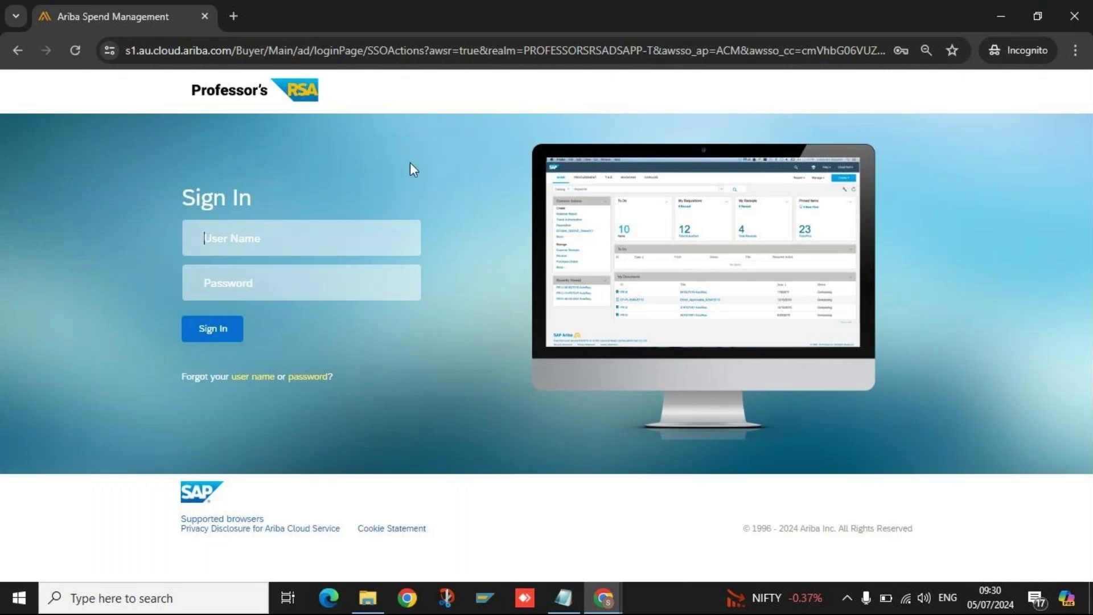
click(283, 238)
click(507, 227)
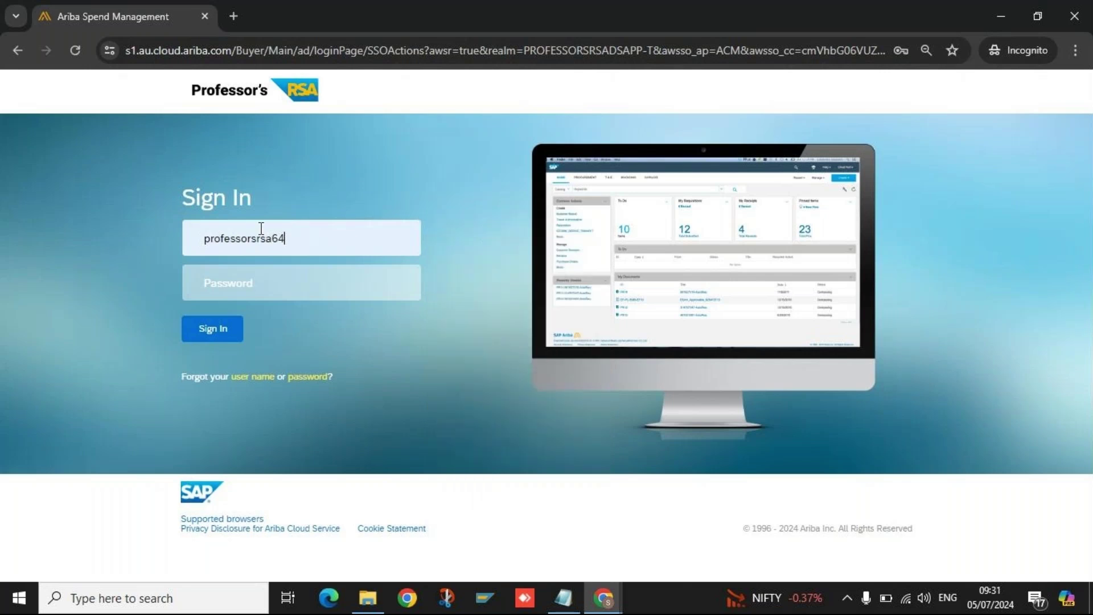
click(324, 246)
click(285, 283)
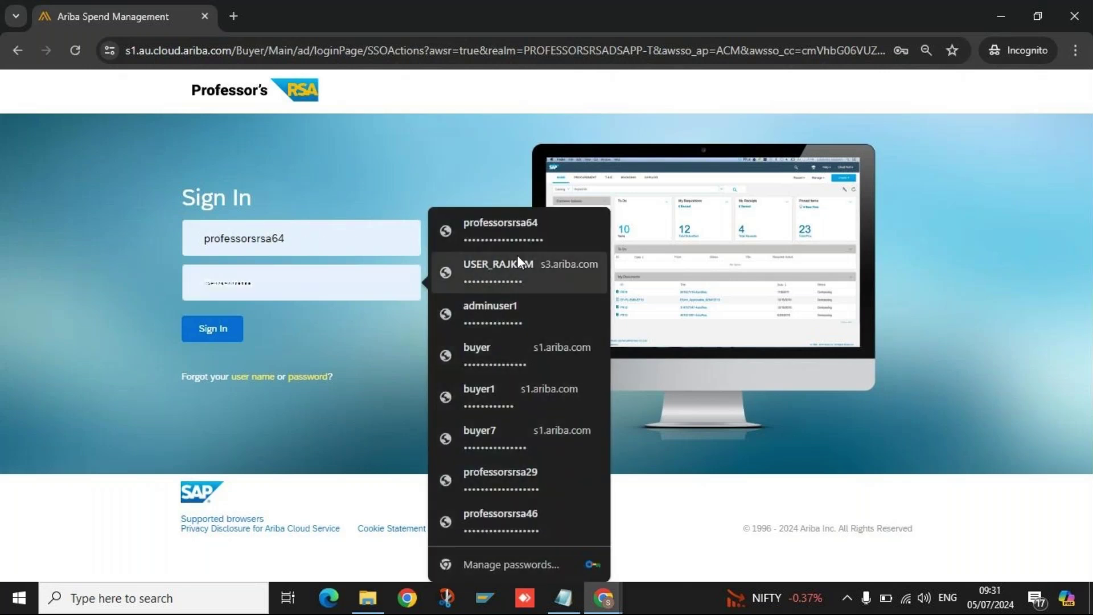
click(524, 231)
click(218, 335)
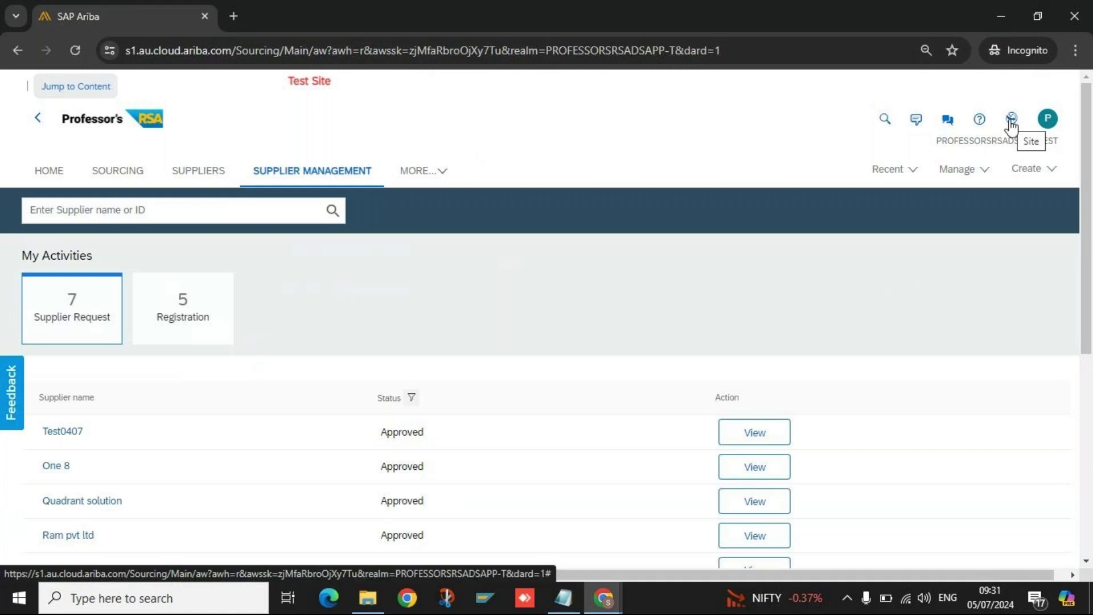
Go to HOME and choose the C1-TEST site from the globe site switcher.
click(50, 176)
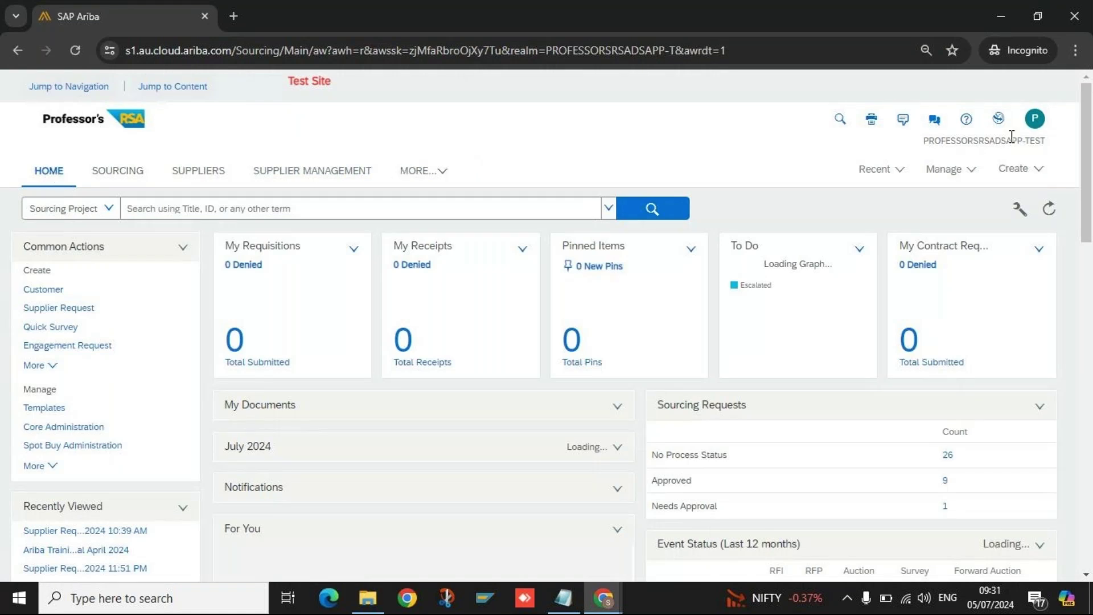
click(999, 121)
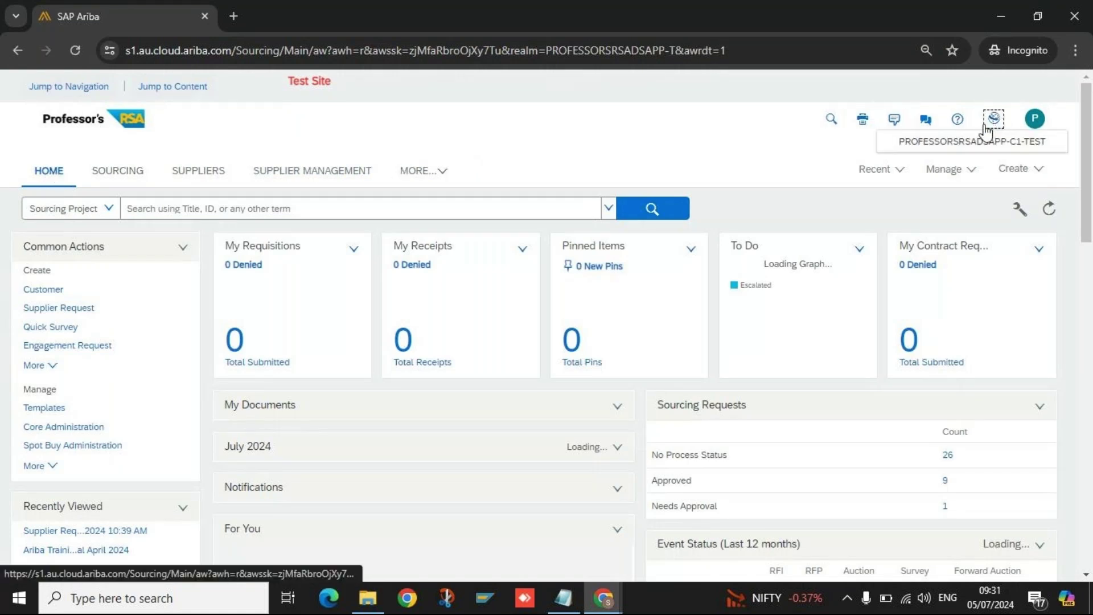
click(985, 138)
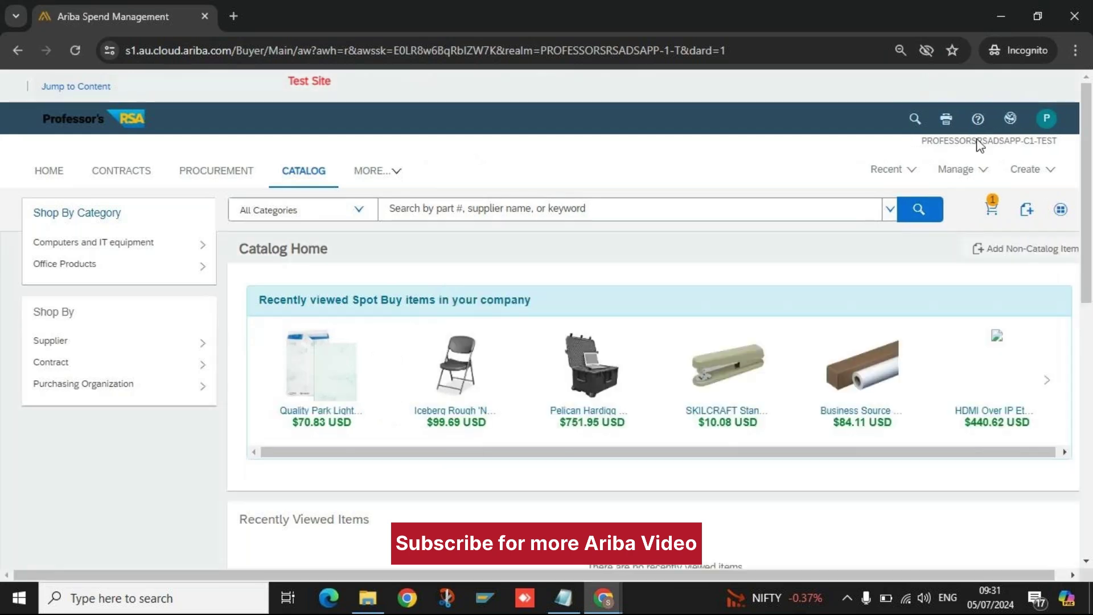
click(1013, 119)
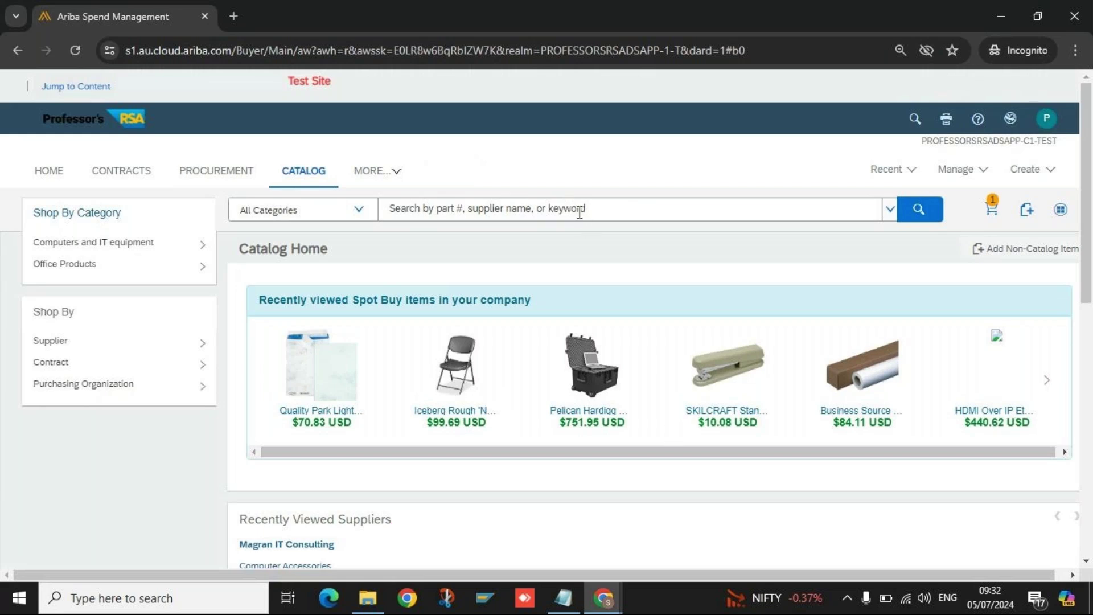
click(1012, 119)
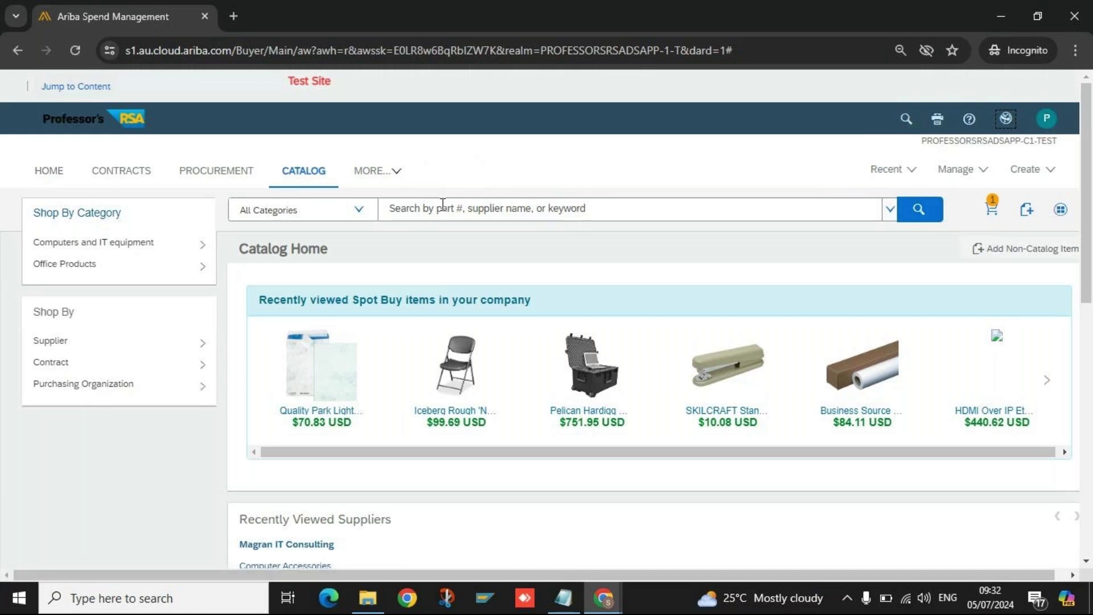
click(51, 172)
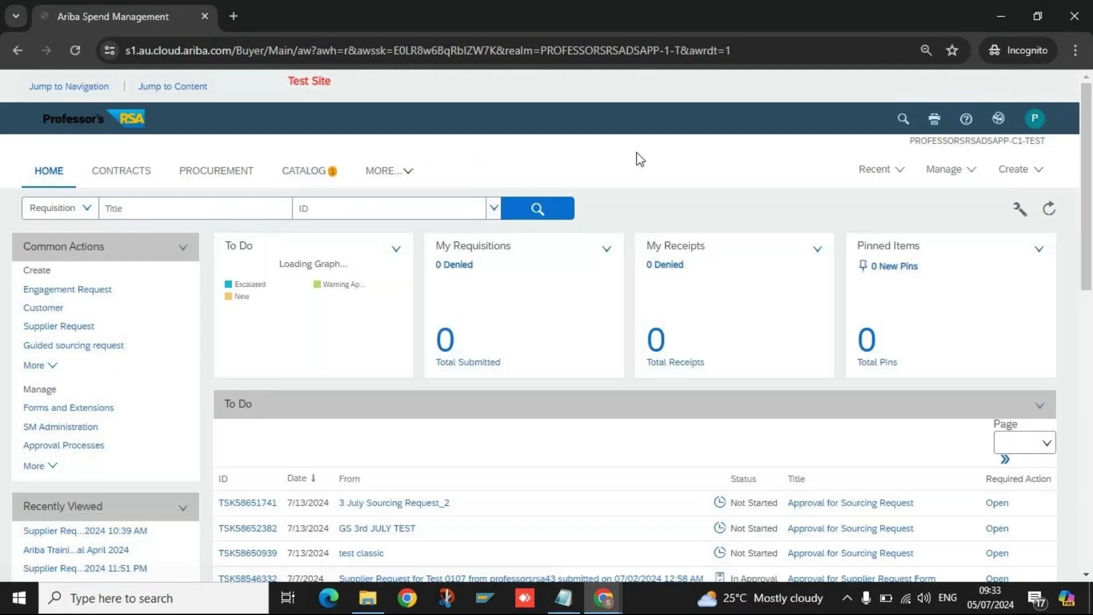
Toggle between the C1 test site and the main test site via the globe switcher, ending on the main site.
click(998, 121)
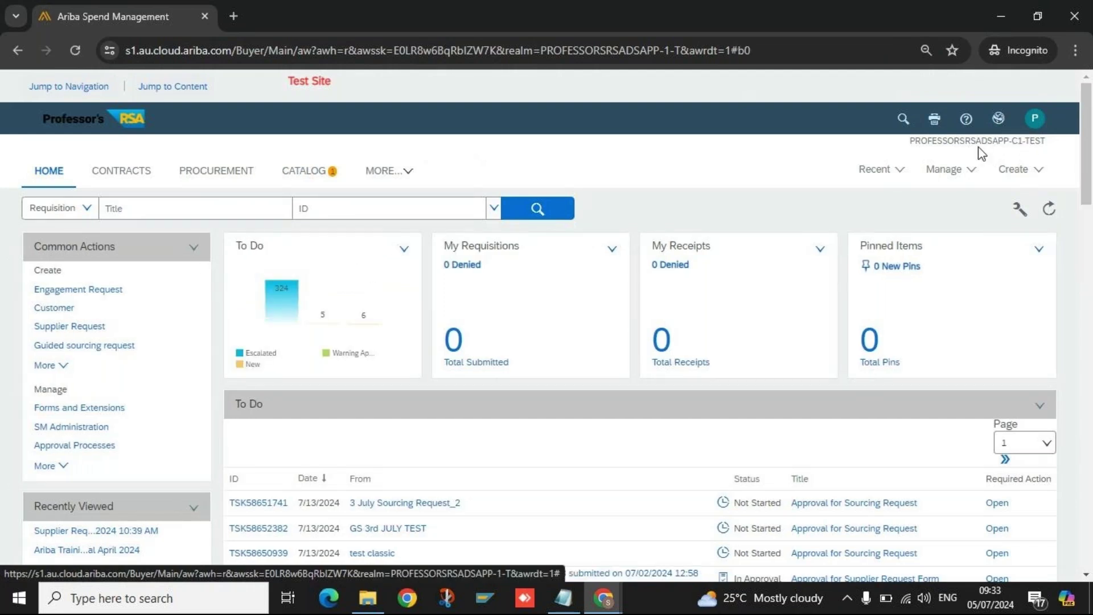
triple_click(980, 139)
click(1001, 121)
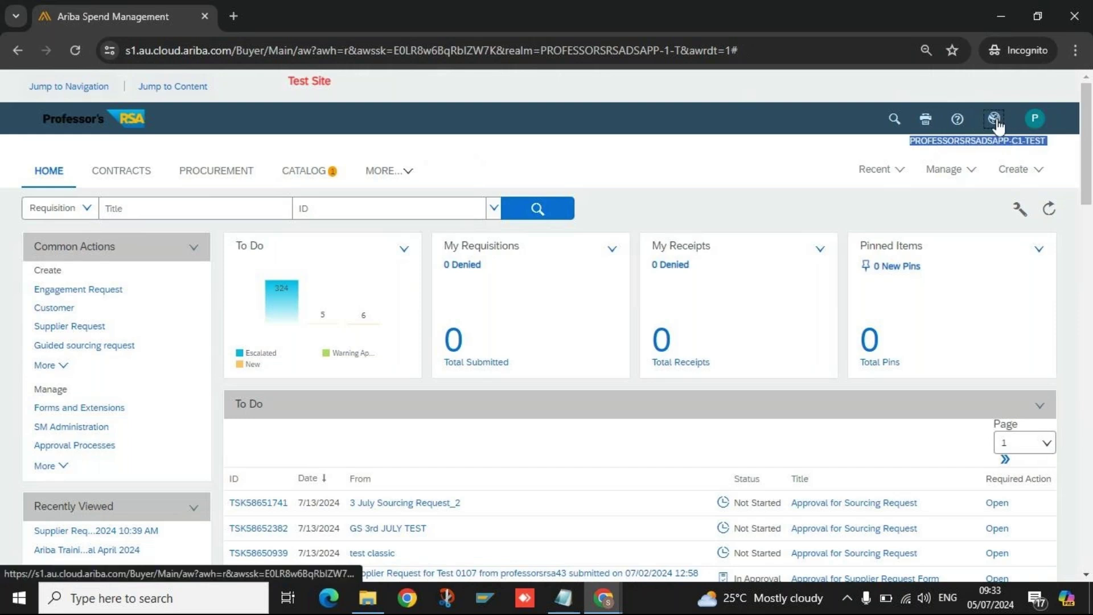
click(994, 122)
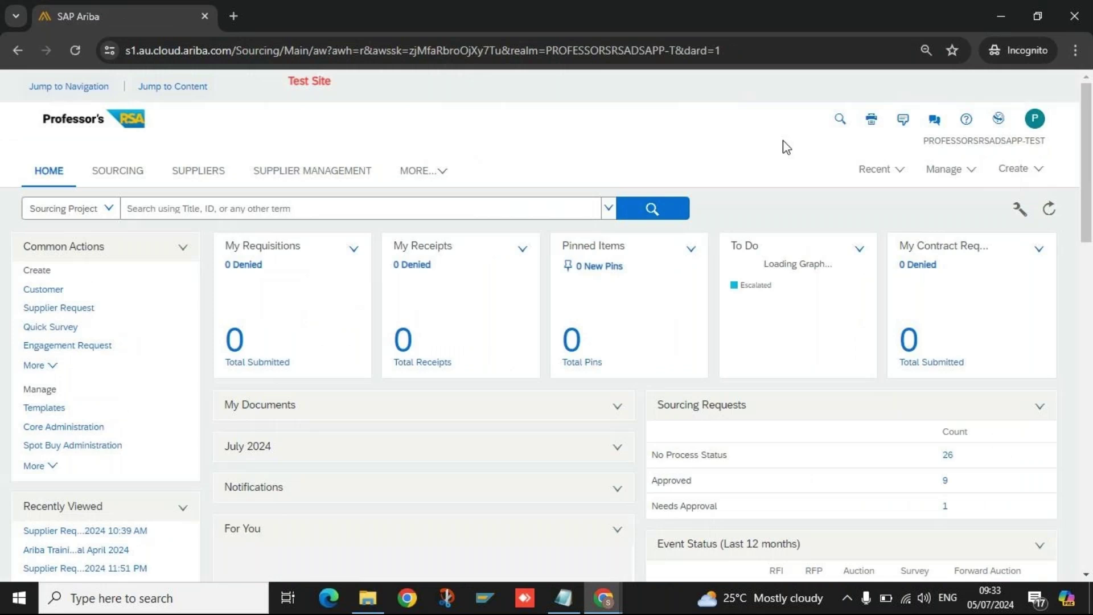
double_click(999, 142)
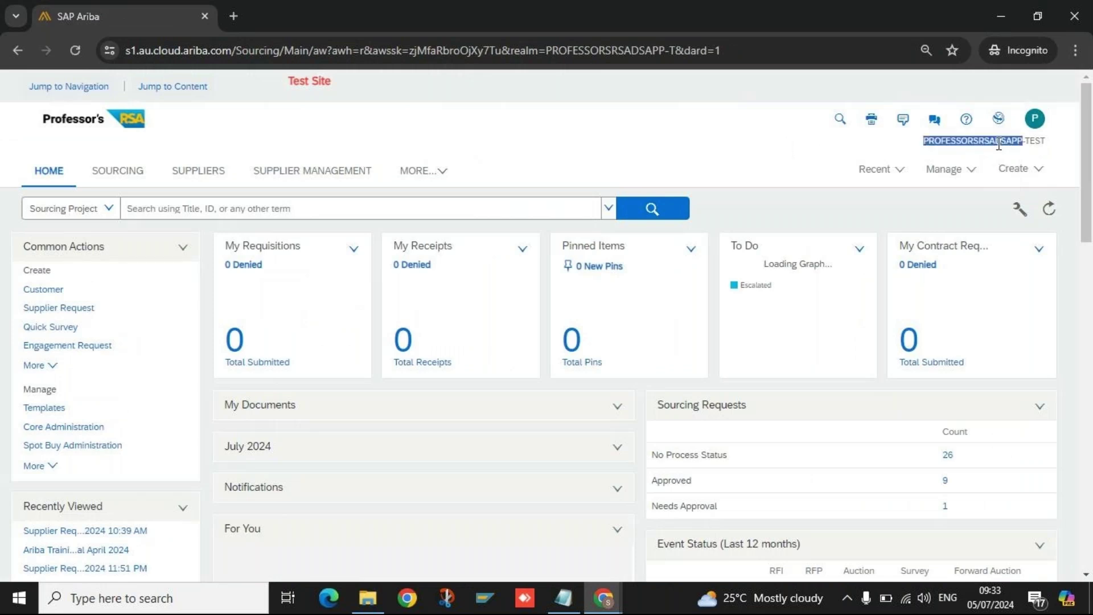
click(717, 152)
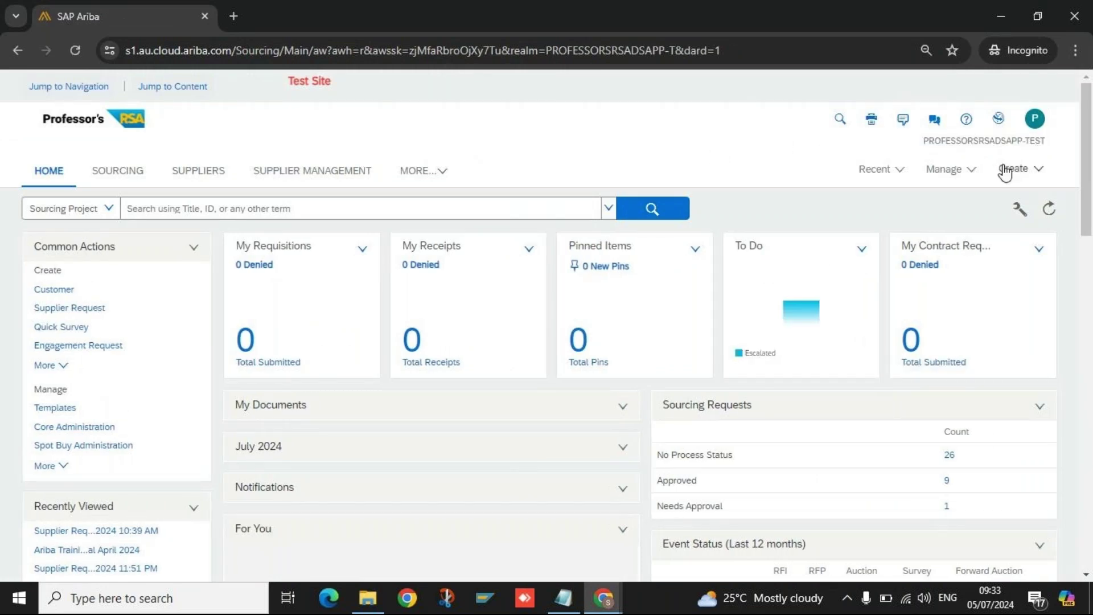
click(998, 124)
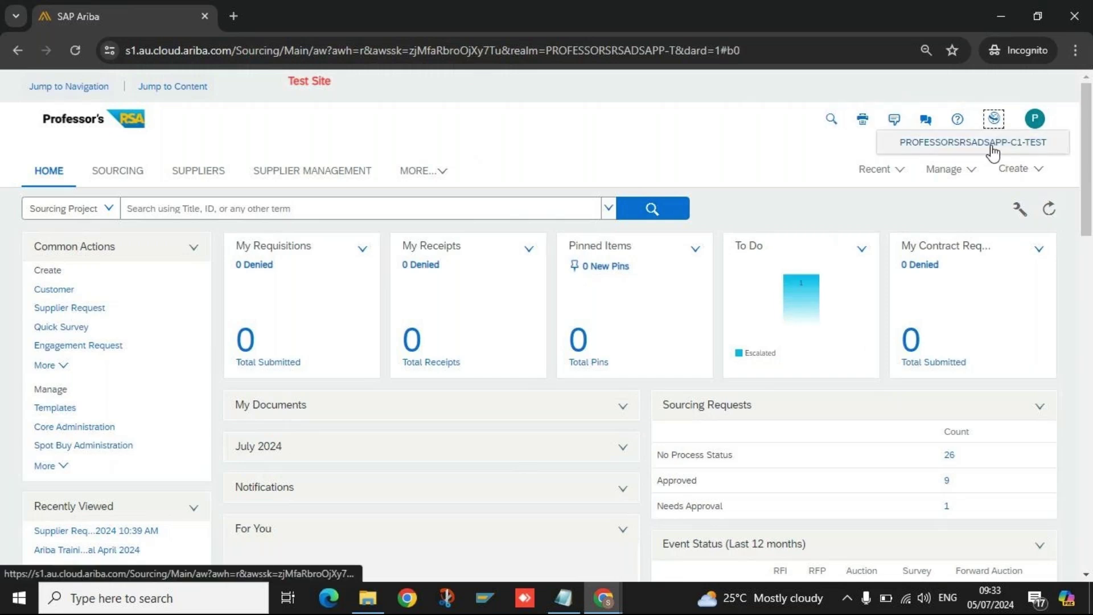
click(995, 144)
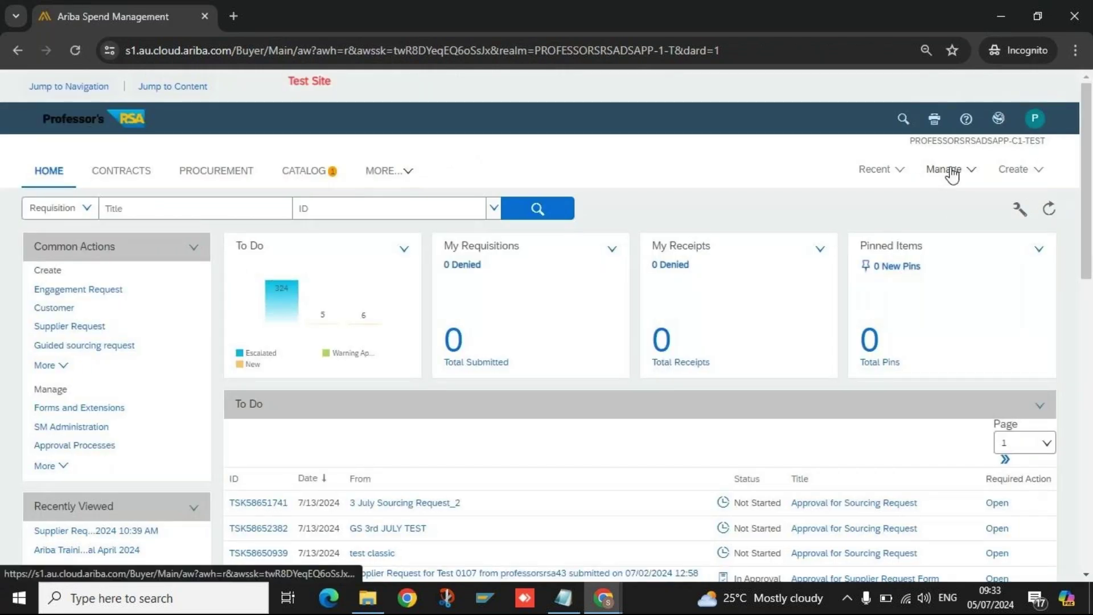
click(994, 120)
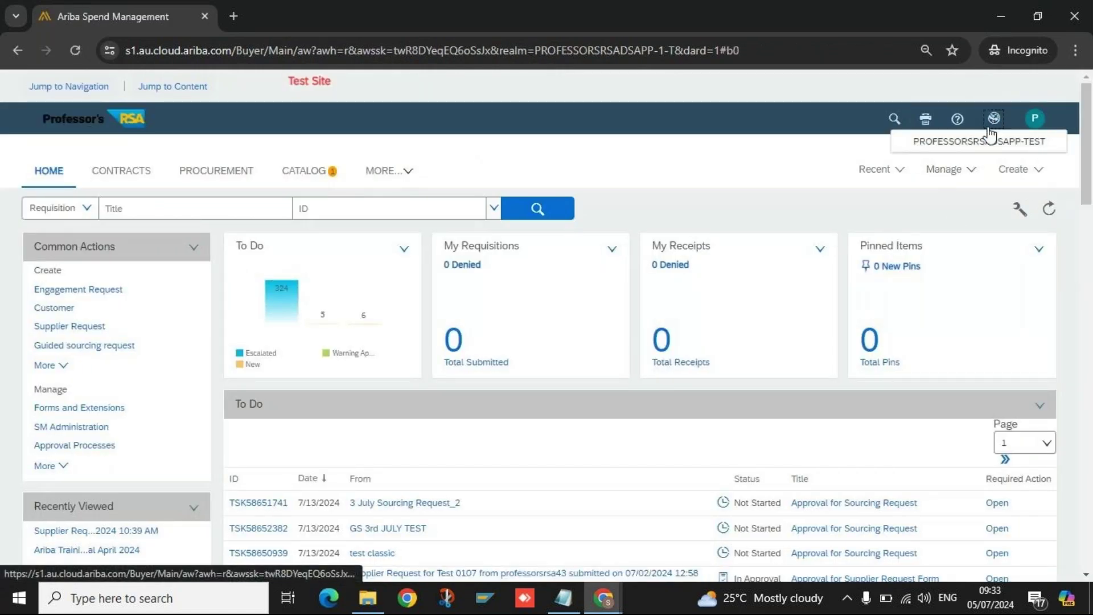
click(984, 141)
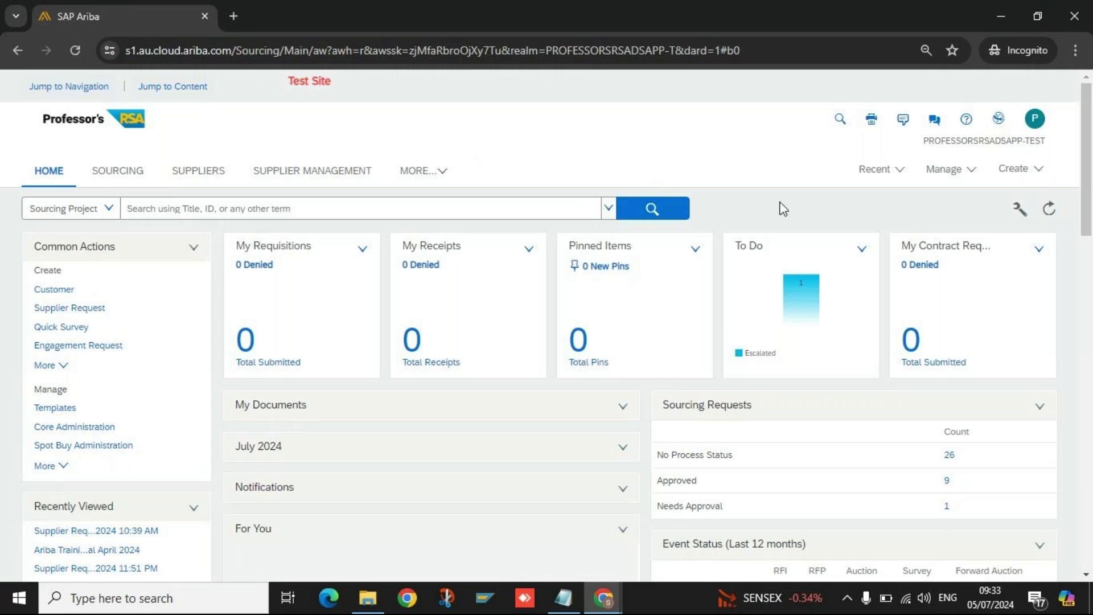
Review the main test site's sourcing dashboard, then bring the Notepad notes to the front.
scroll(783, 208, down, 4)
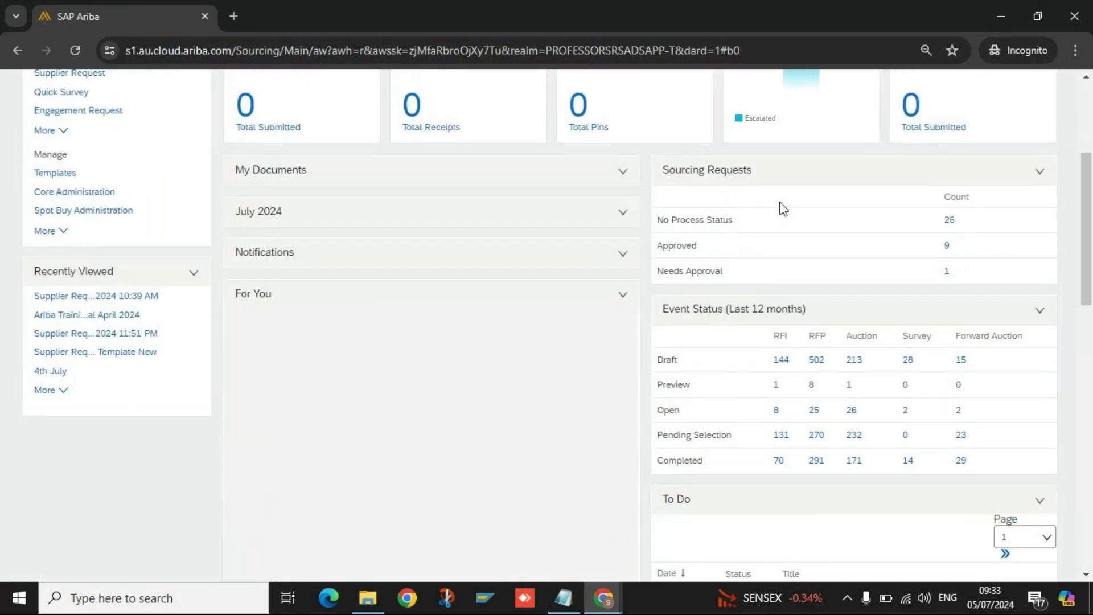
scroll(783, 208, up, 3)
scroll(783, 209, up, 2)
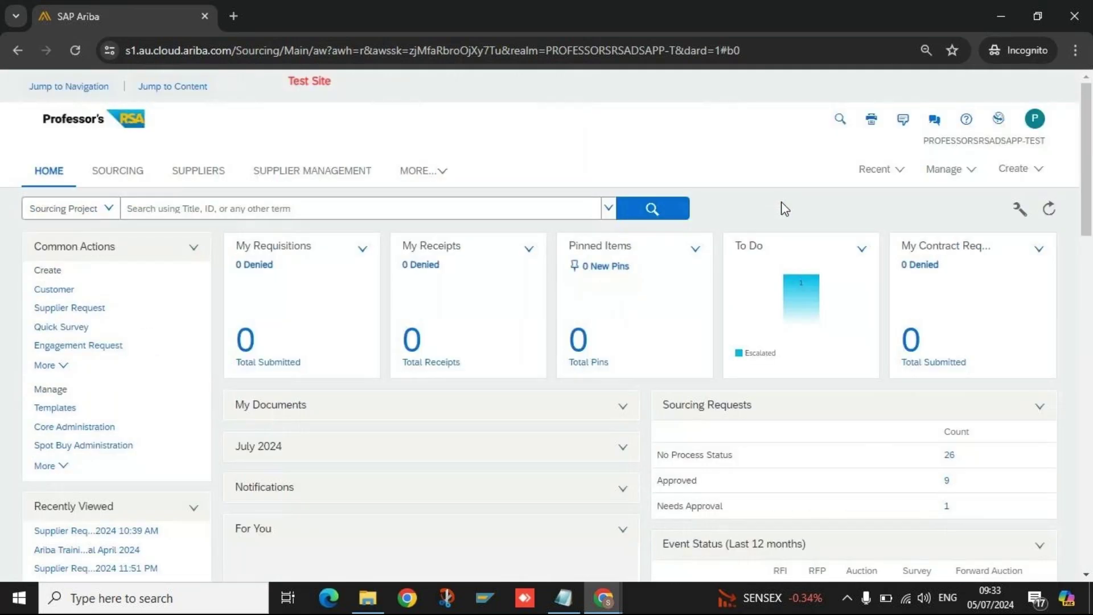
click(570, 598)
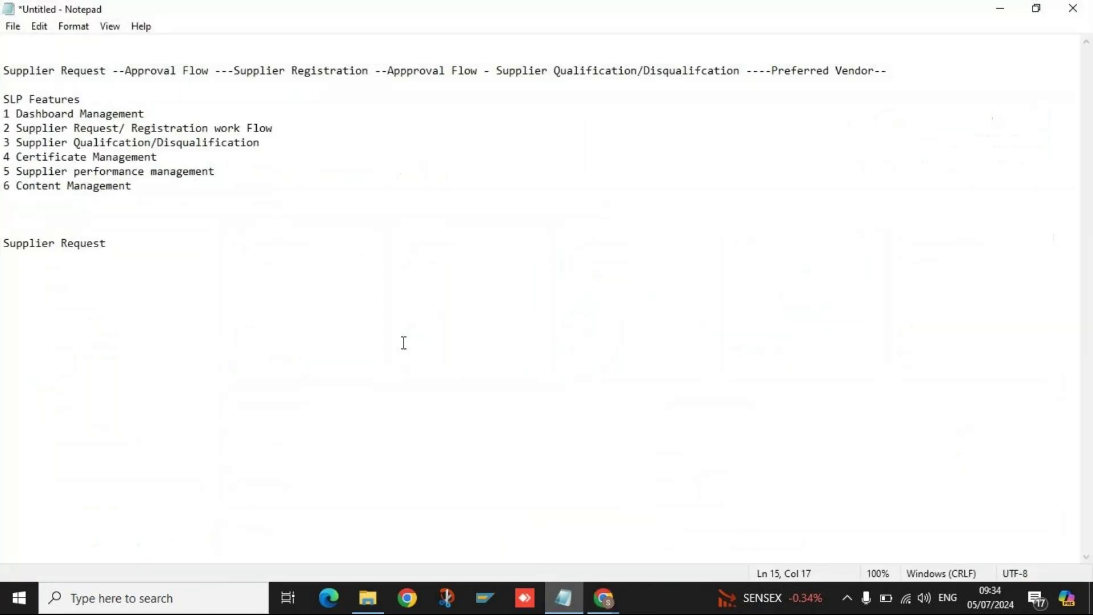
Add the line '1 Internal Request--- within Org' below the Supplier Request heading.
key(Return)
key(Return)
text(1 Internal Request)
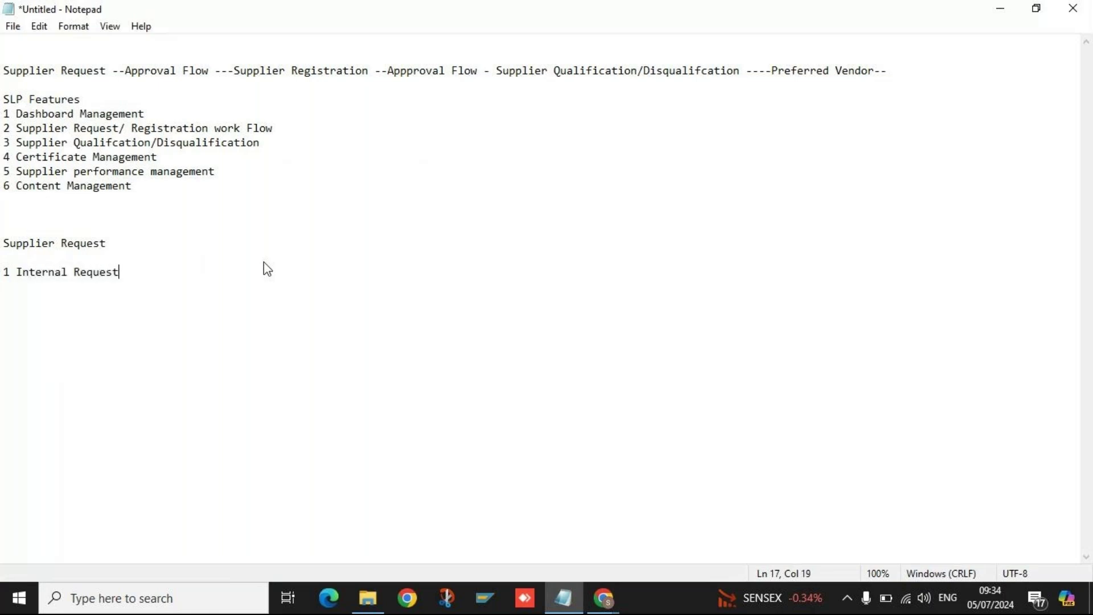
text(--- within Org)
key(Return)
key(Return)
key(Return)
key(Return)
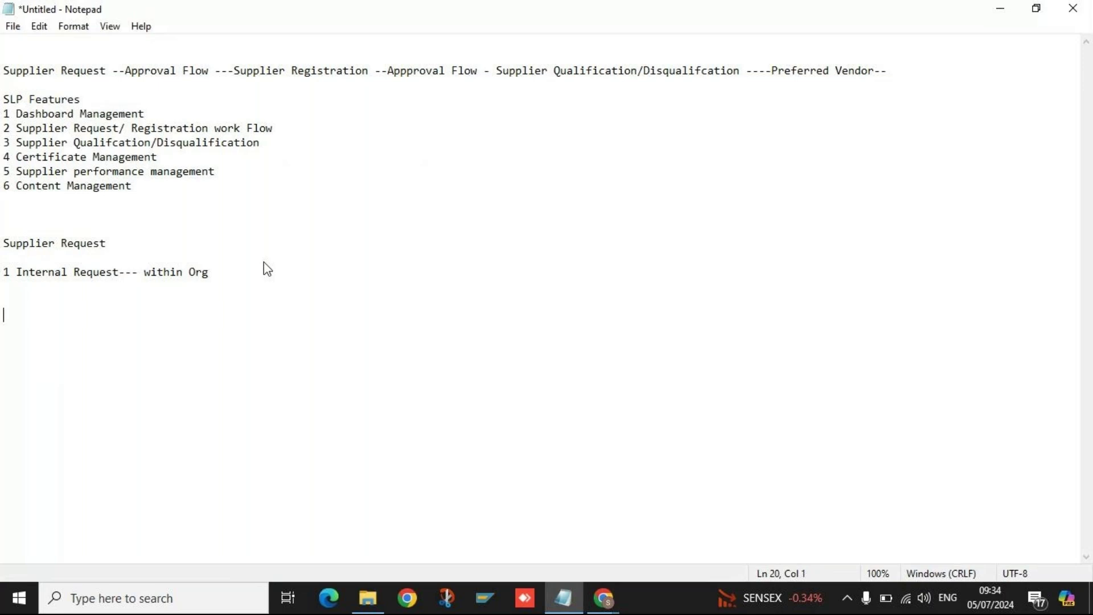
Add '2 External Request -- Website, email, Extenal Link' as the next numbered line.
text(2 External Request )
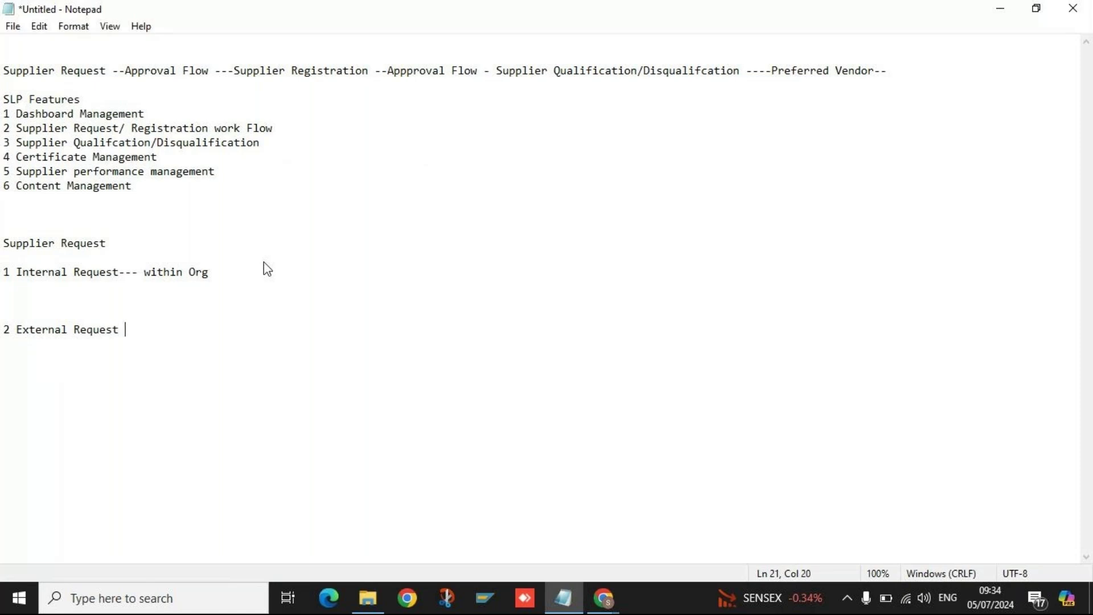
text(--)
text(Website,)
text( ena)
key(BackSpace)
key(BackSpace)
text(mail)
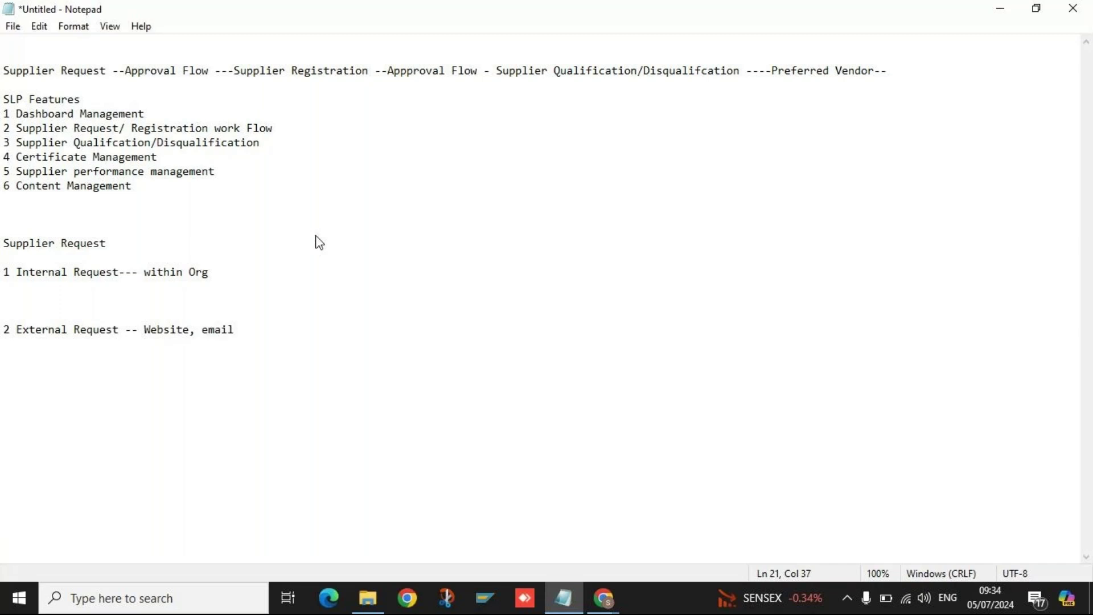
text(,)
text(Ext)
key(BackSpace)
text(tenal Link)
key(Return)
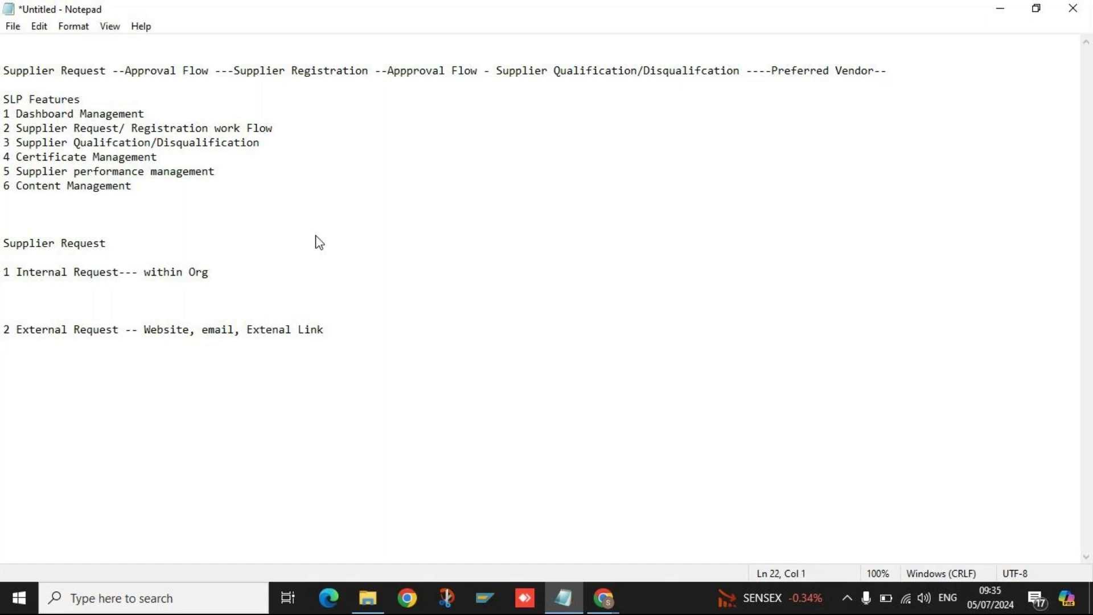
key(BackSpace)
Highlight the External Request line and heading while explaining, then add blank lines below External Request.
drag(2, 335, 327, 342)
click(336, 332)
drag(3, 243, 156, 245)
click(156, 245)
drag(361, 330, 8, 330)
click(359, 331)
key(Return)
key(Return)
Walk through the Supplier Request heading, Internal Request line and external channels by highlighting each.
click(114, 245)
drag(114, 245, 2, 243)
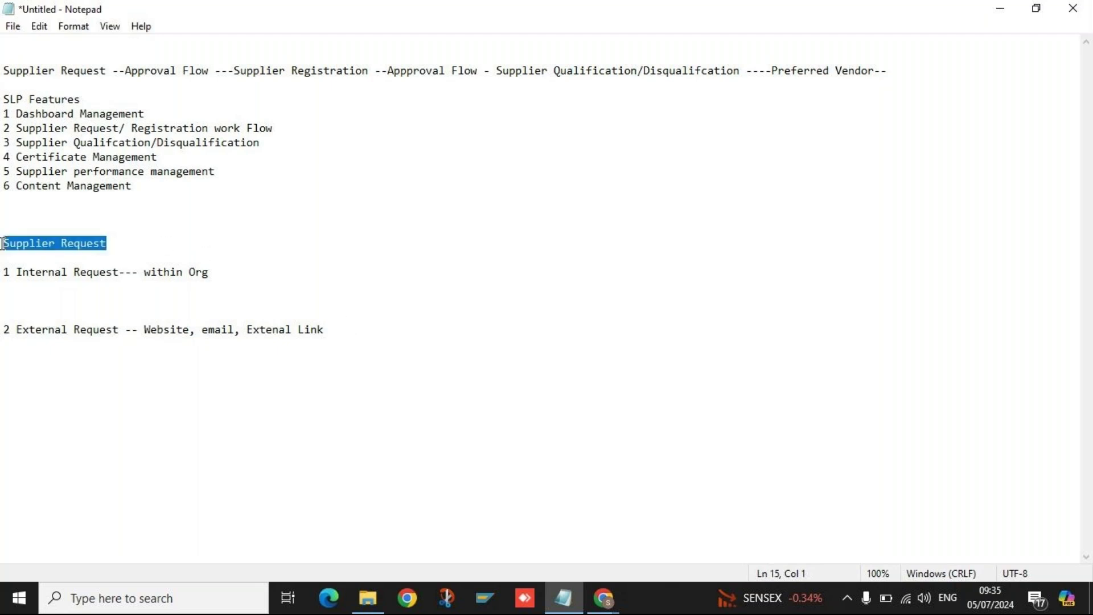
click(114, 244)
drag(349, 329, 147, 329)
click(349, 330)
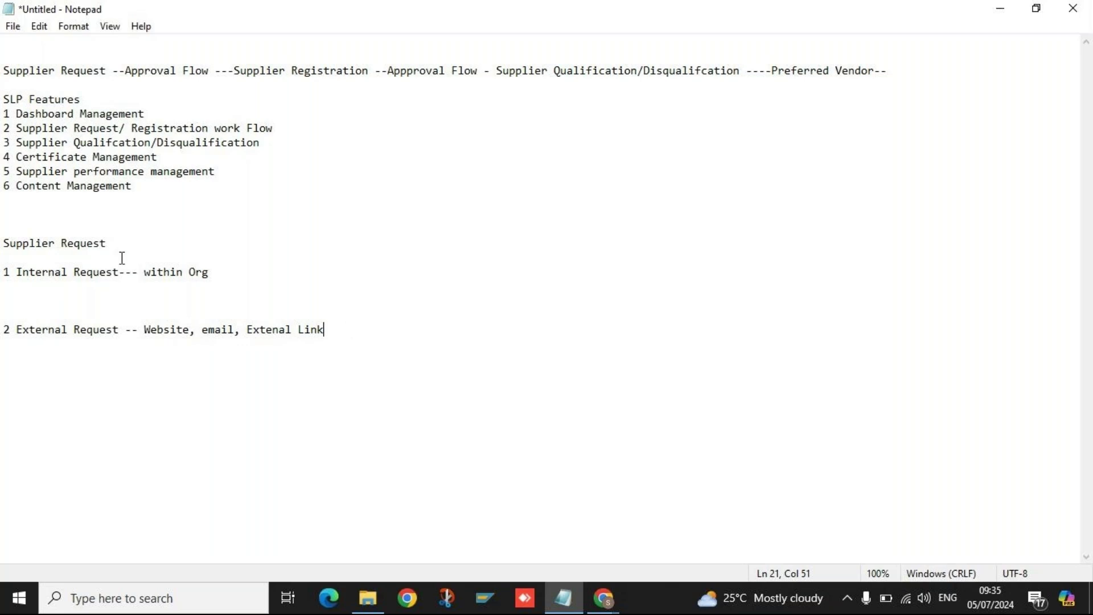
drag(106, 243, 5, 243)
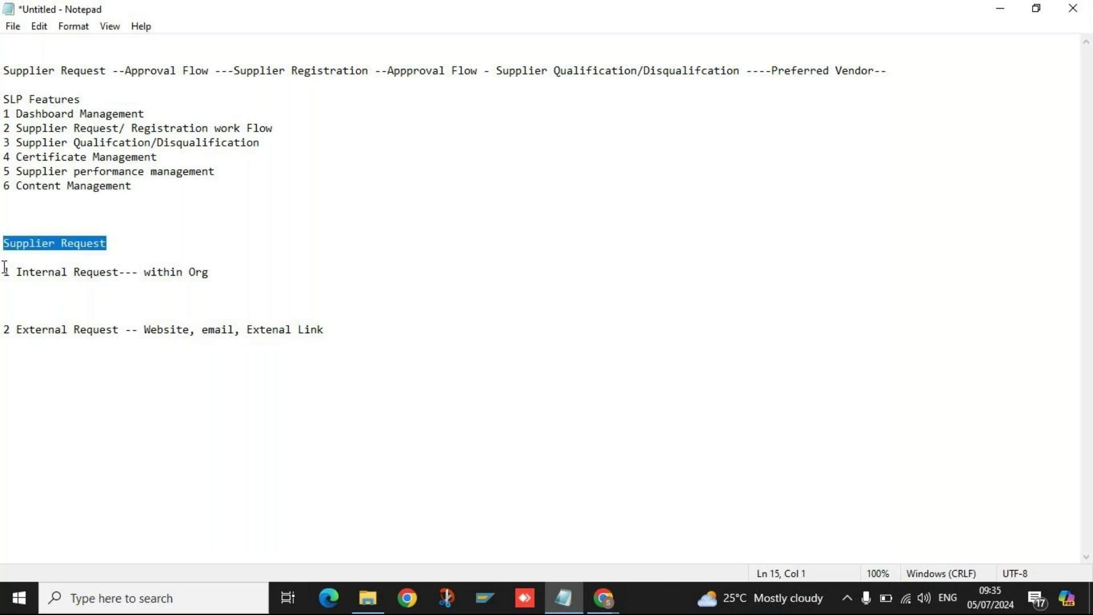
click(29, 321)
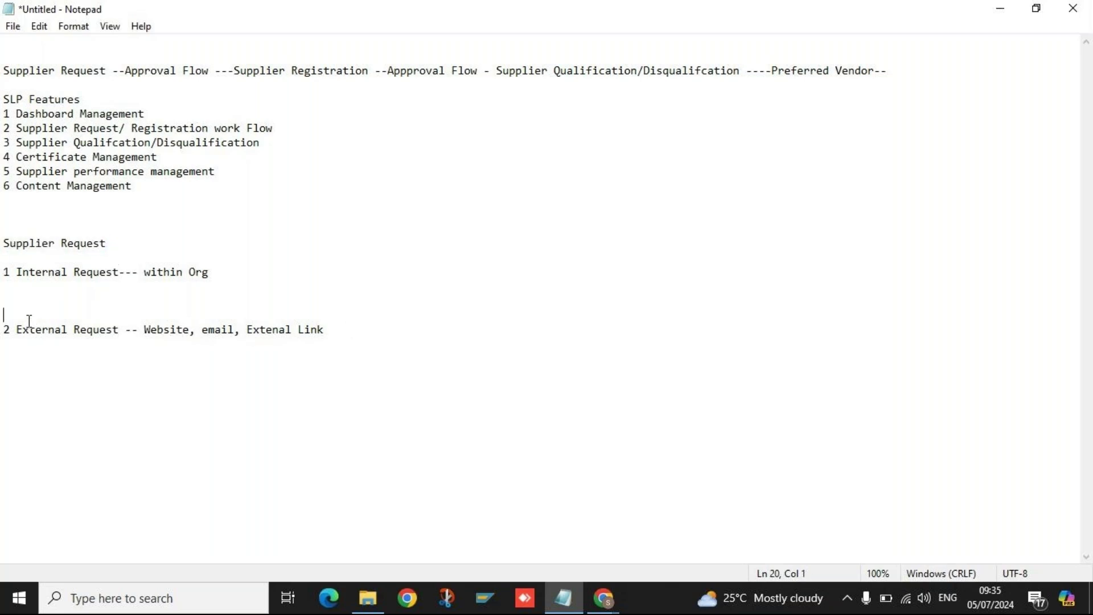
drag(17, 271, 251, 271)
click(253, 272)
drag(19, 325, 116, 325)
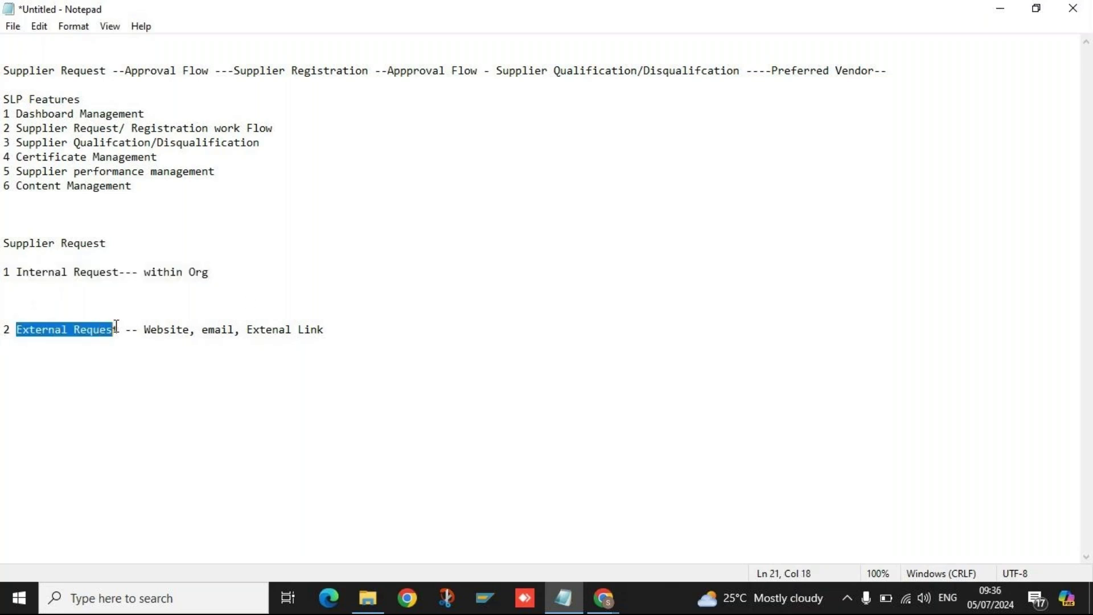
click(337, 335)
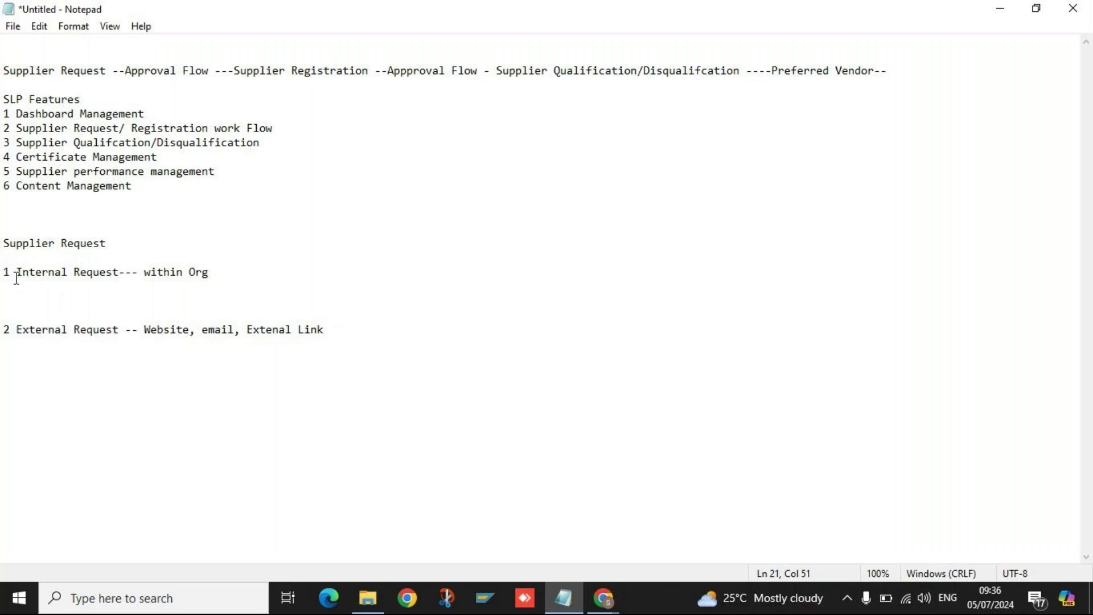
drag(17, 272, 222, 273)
click(222, 272)
Move through the request lines and place the caret after 'within Org' to extend the Internal Request line.
click(6, 319)
click(144, 329)
drag(119, 330, 13, 322)
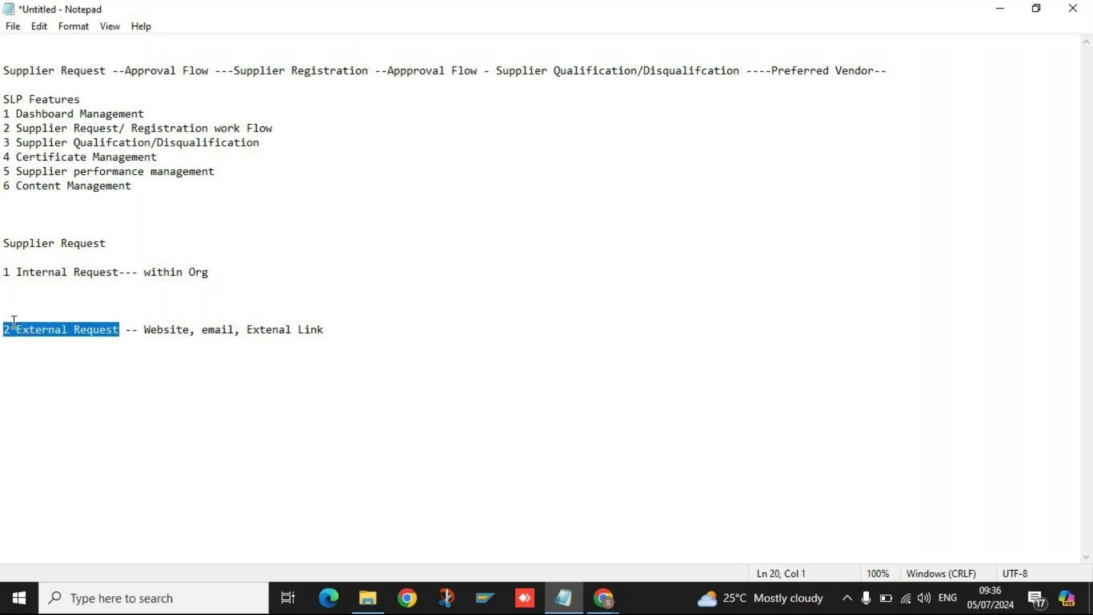
click(345, 338)
click(340, 331)
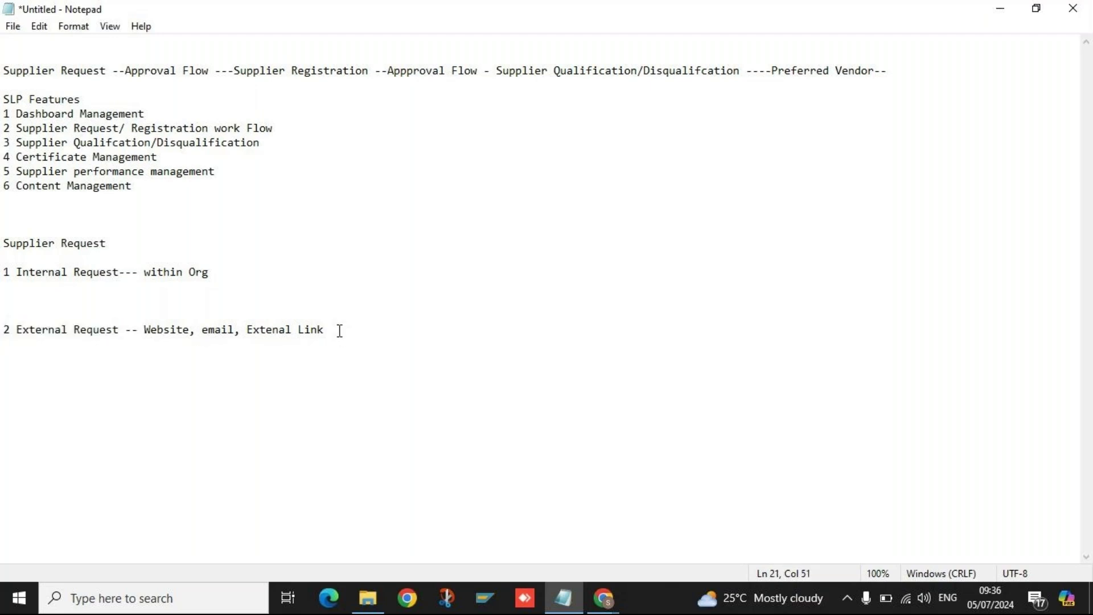
click(43, 307)
click(78, 251)
click(115, 245)
click(3, 273)
click(4, 300)
click(117, 240)
click(62, 271)
click(230, 275)
Append '---- Buyer' to the Internal Request within Org note, then show the Chrome window previews.
text(---- Buyer)
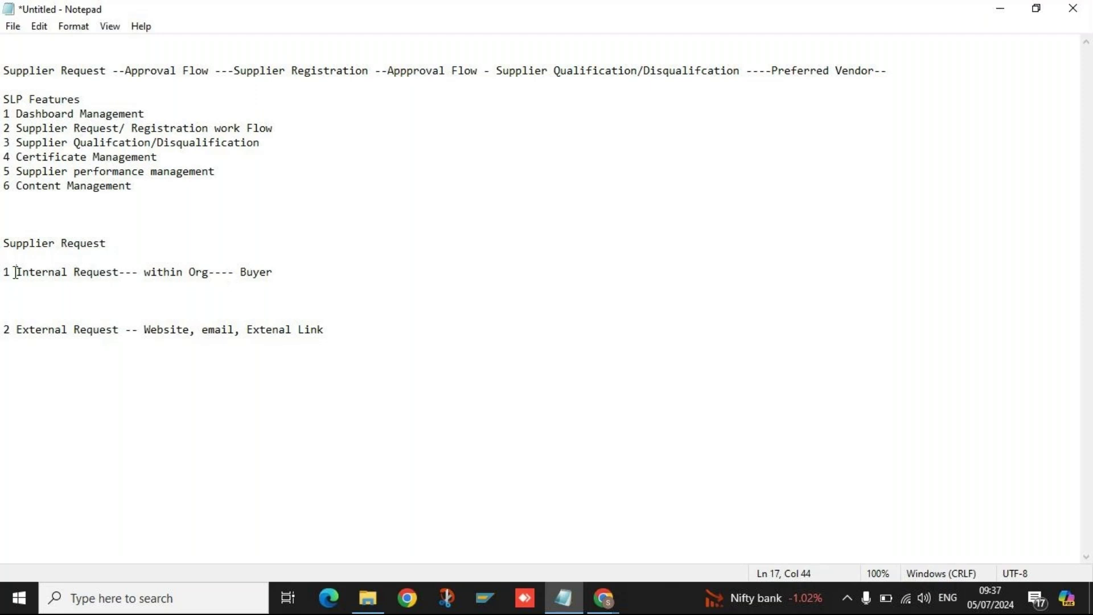
drag(15, 271, 380, 293)
click(303, 270)
click(18, 273)
shift+click(304, 273)
click(48, 288)
click(288, 269)
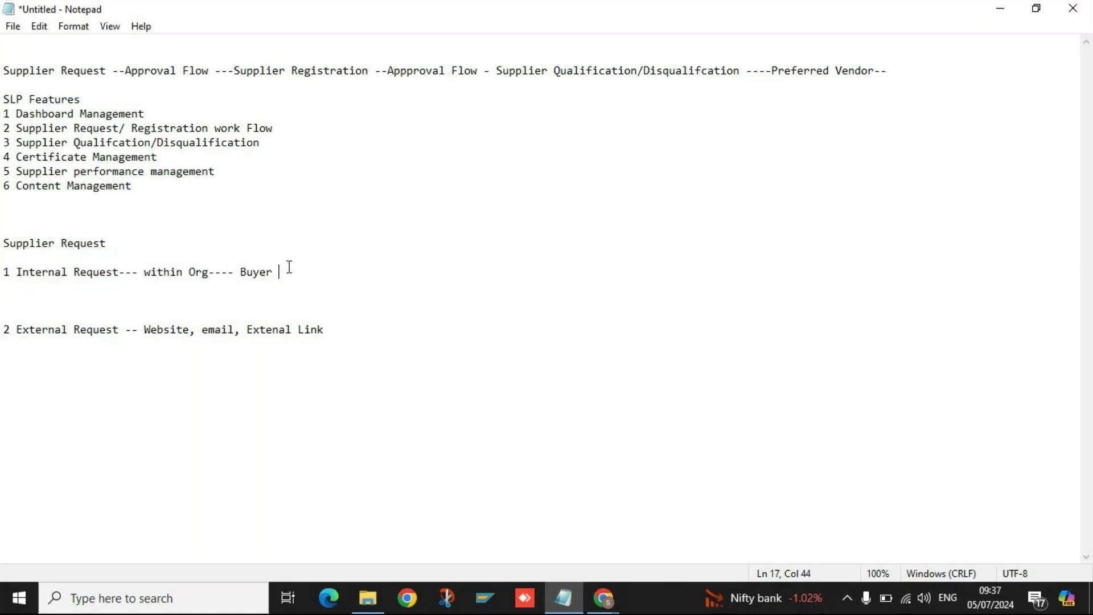
click(598, 605)
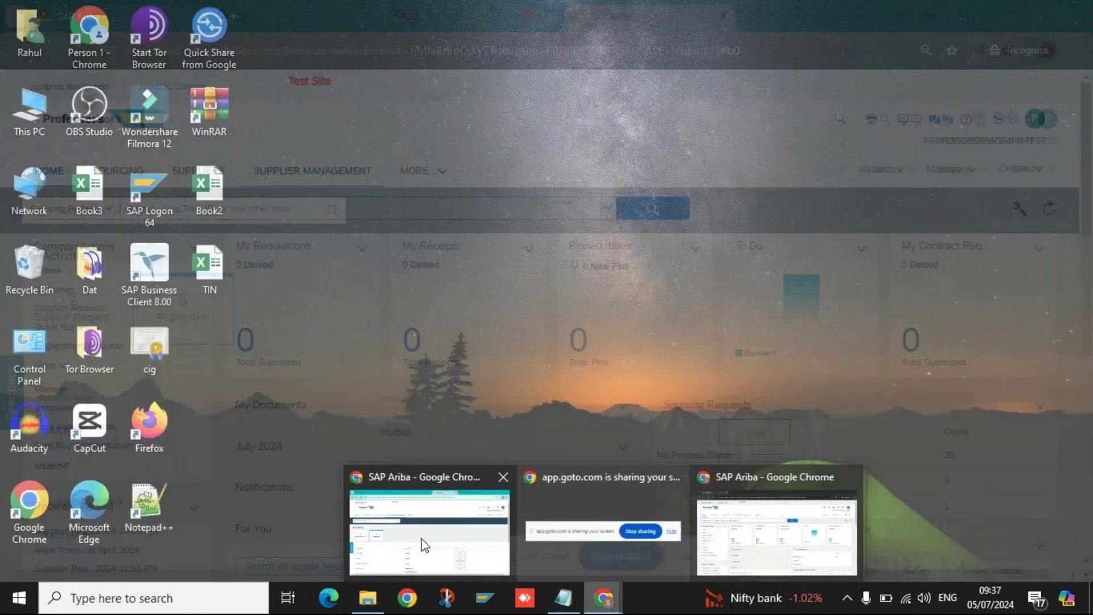
In SAP Ariba, start a new Supplier Request Form from the home dashboard.
click(419, 541)
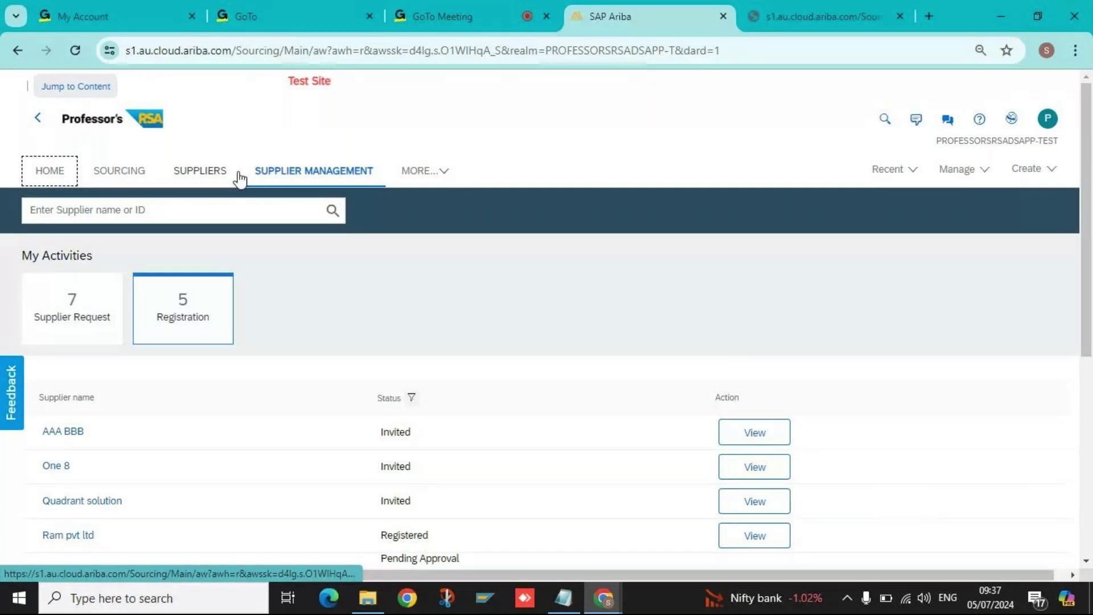
click(30, 176)
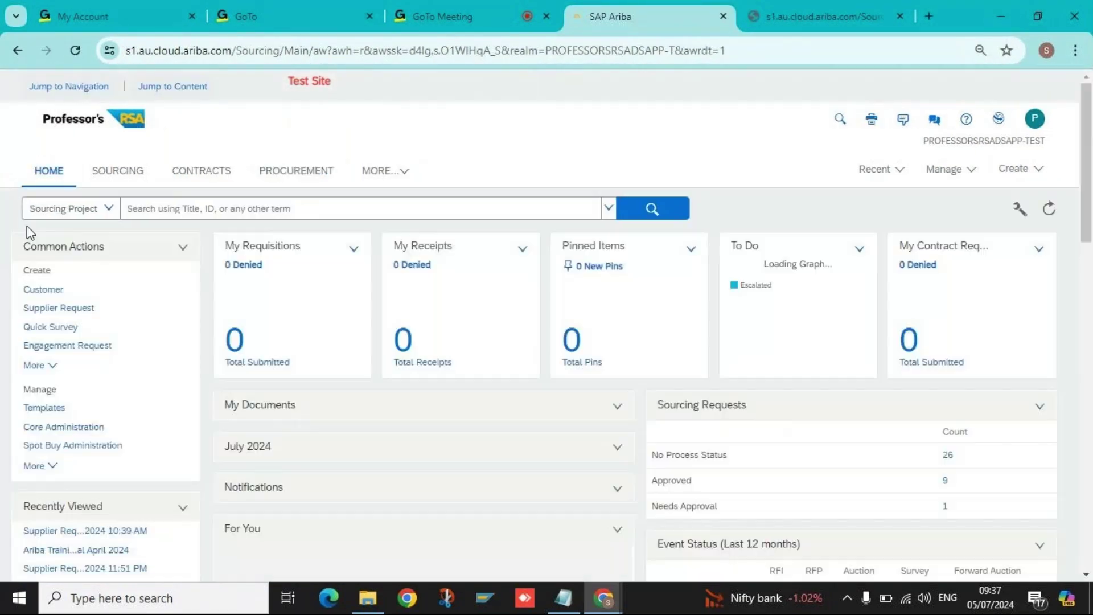
click(1013, 170)
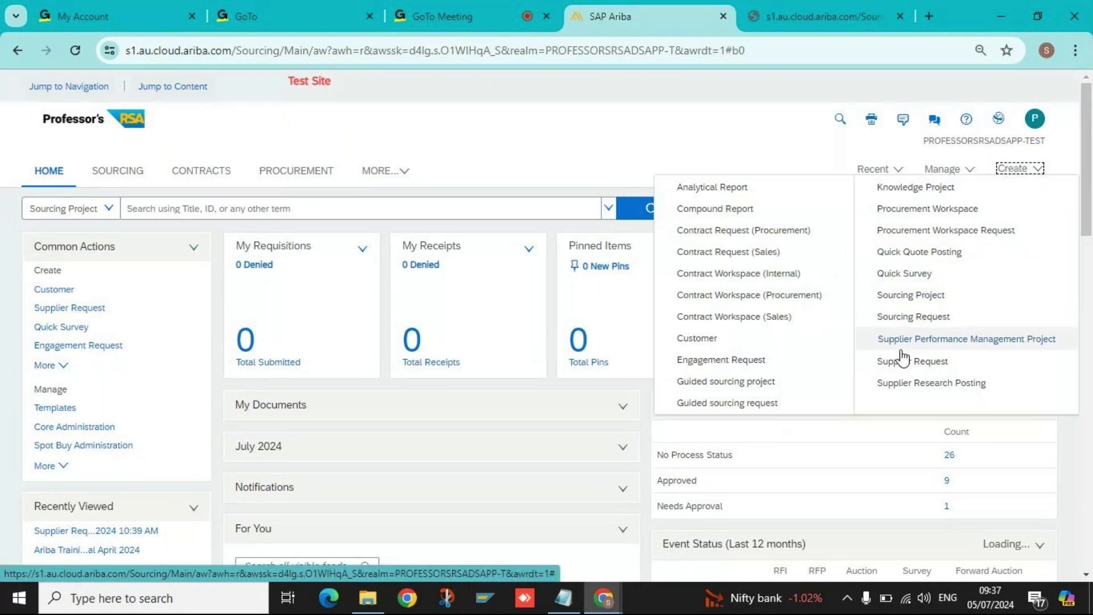
click(904, 362)
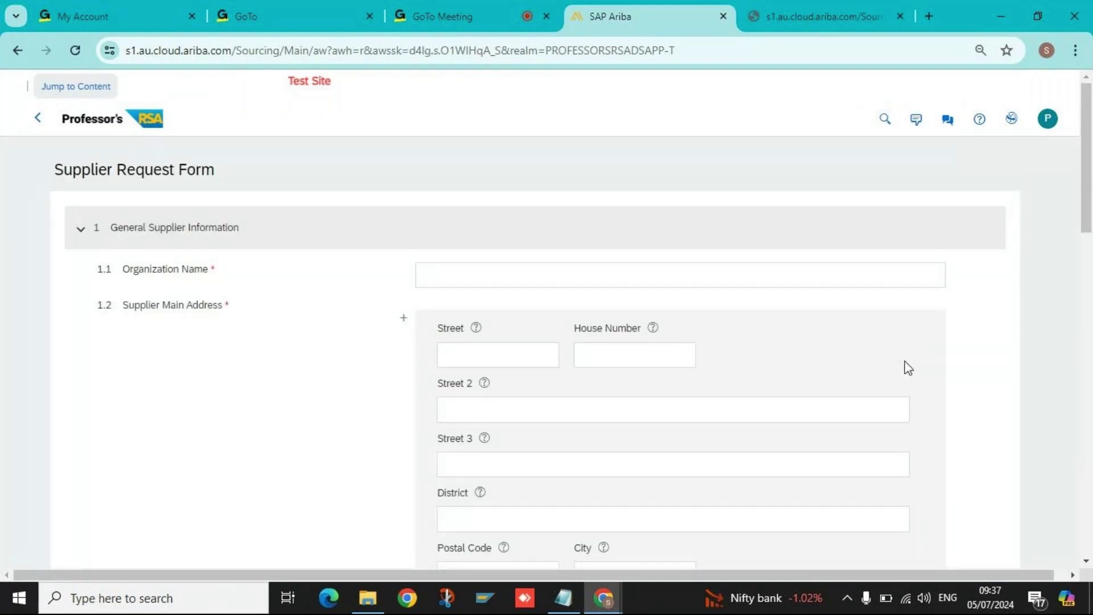
Enter the Organization Name as 'Test Supplier', fixing the capital U and removing '0507'.
click(461, 277)
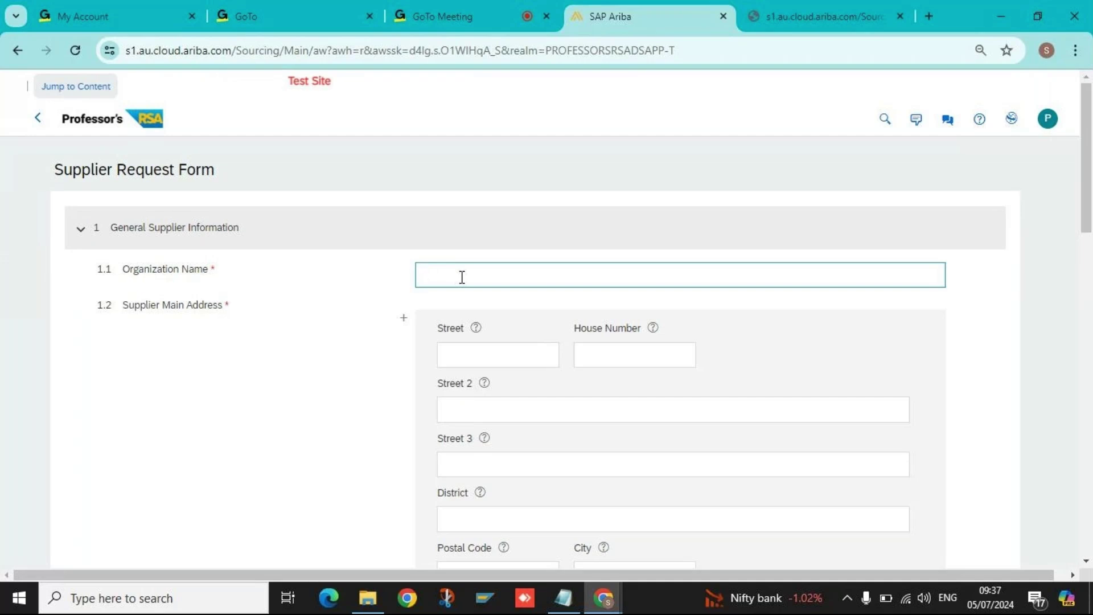
text(Test SUppl)
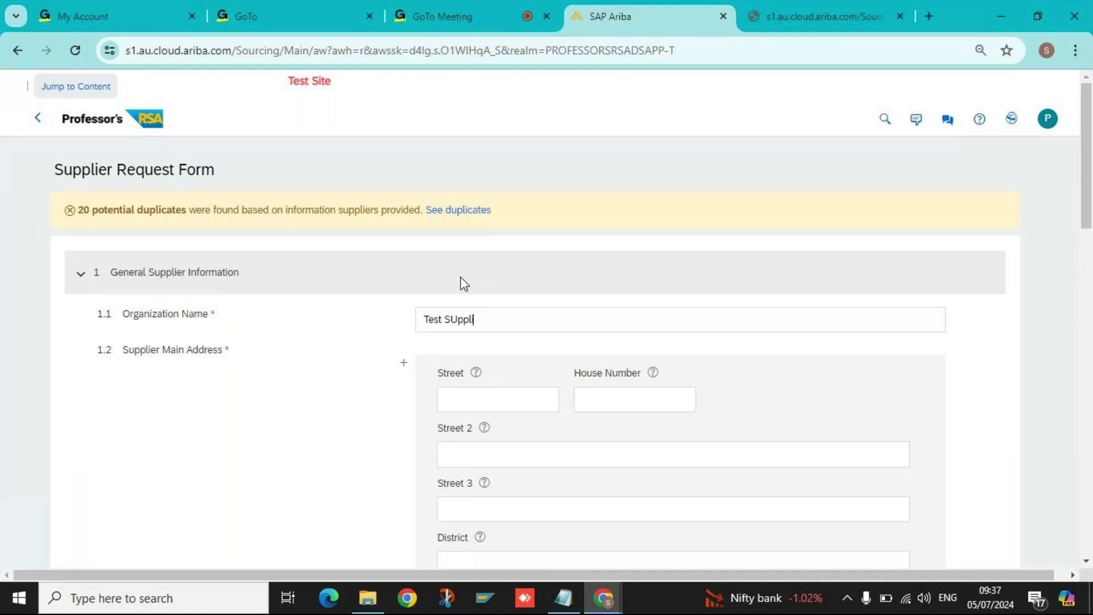
text(ier0507)
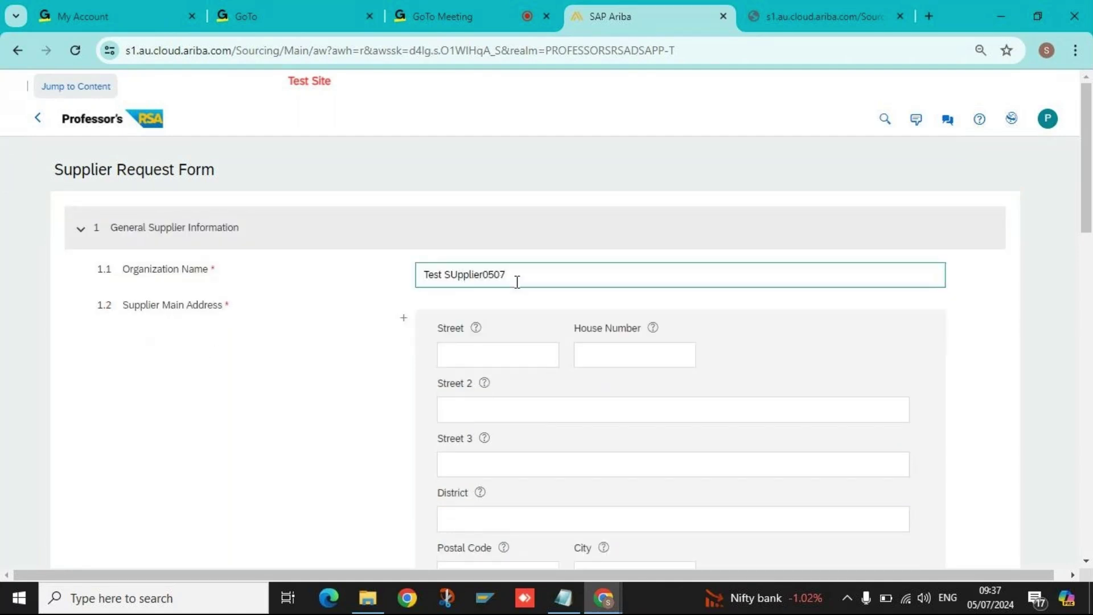
click(455, 274)
key(BackSpace)
text(u)
double_click(529, 281)
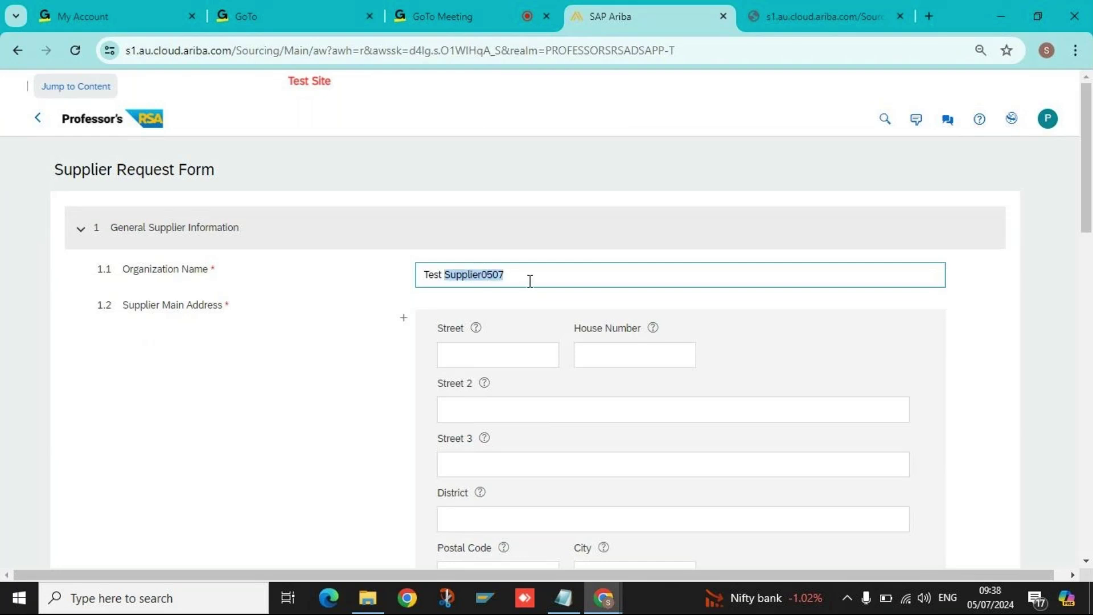
click(530, 280)
drag(481, 274, 564, 281)
key(BackSpace)
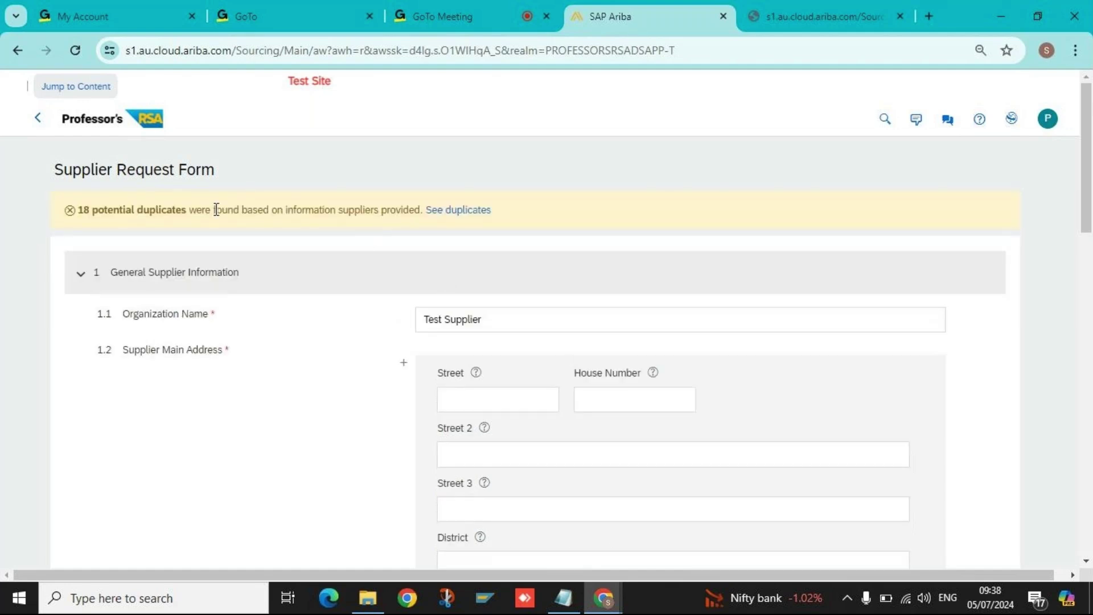
Open the list of potential duplicate suppliers from the warning's See duplicates link.
drag(95, 217, 417, 215)
click(204, 253)
click(503, 319)
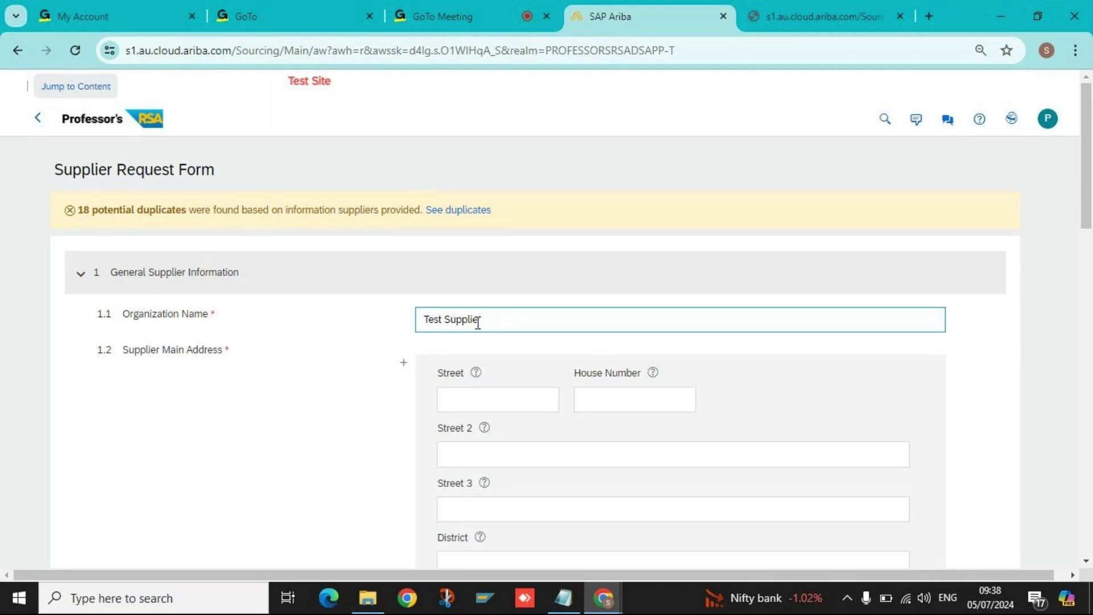
click(458, 211)
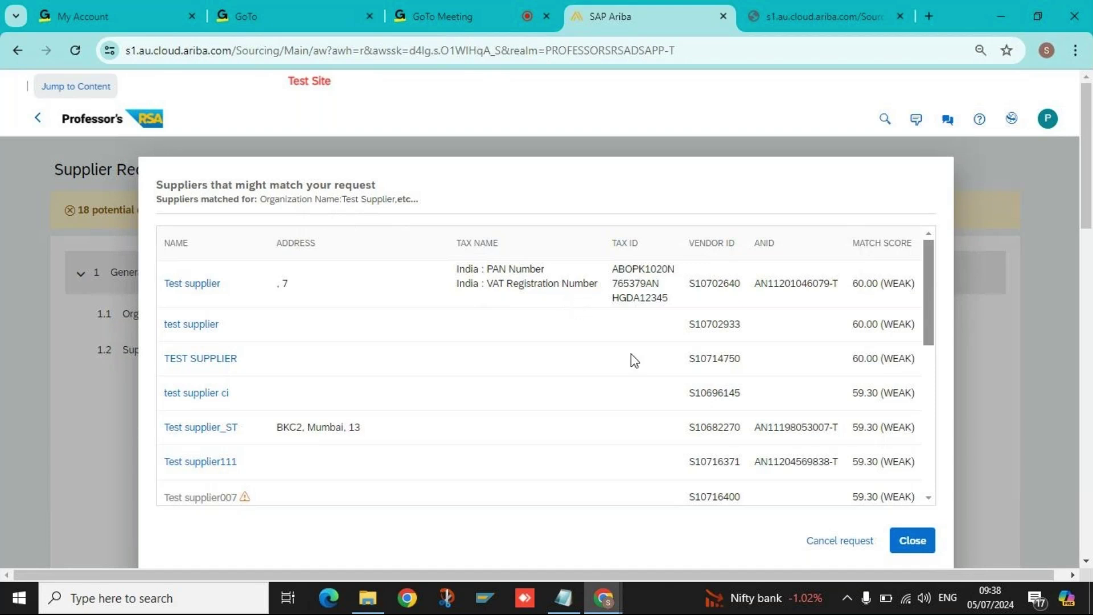
Scroll through the matching suppliers, with WEAK scores down to 55.10, then close the list.
scroll(615, 373, down, 2)
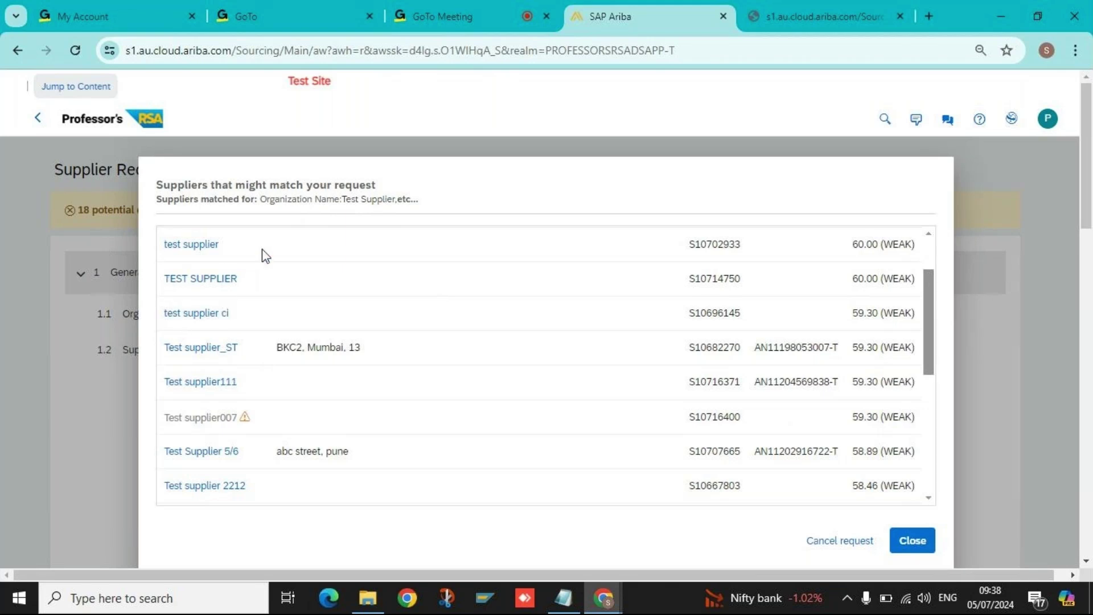
scroll(290, 308, down, 1)
scroll(310, 359, down, 3)
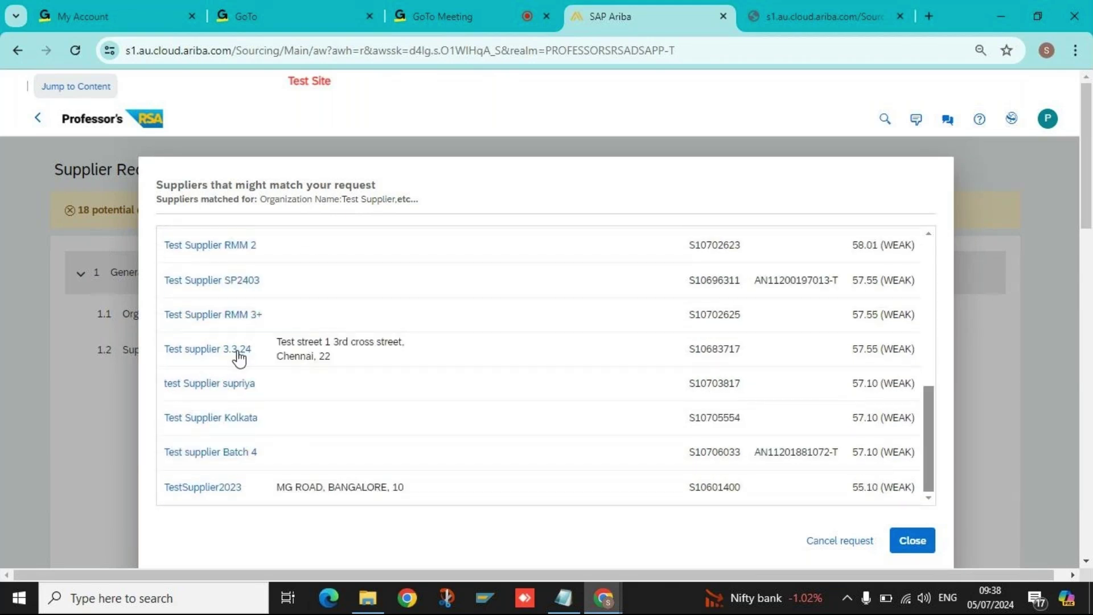
scroll(236, 456, down, 4)
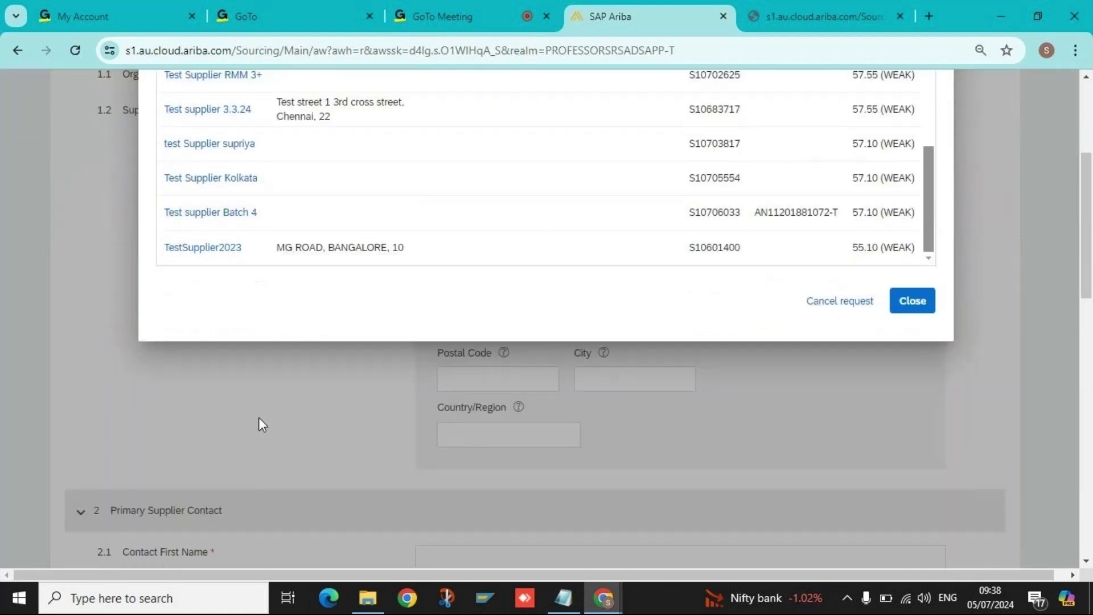
scroll(279, 387, up, 1)
scroll(291, 359, up, 3)
scroll(509, 359, up, 4)
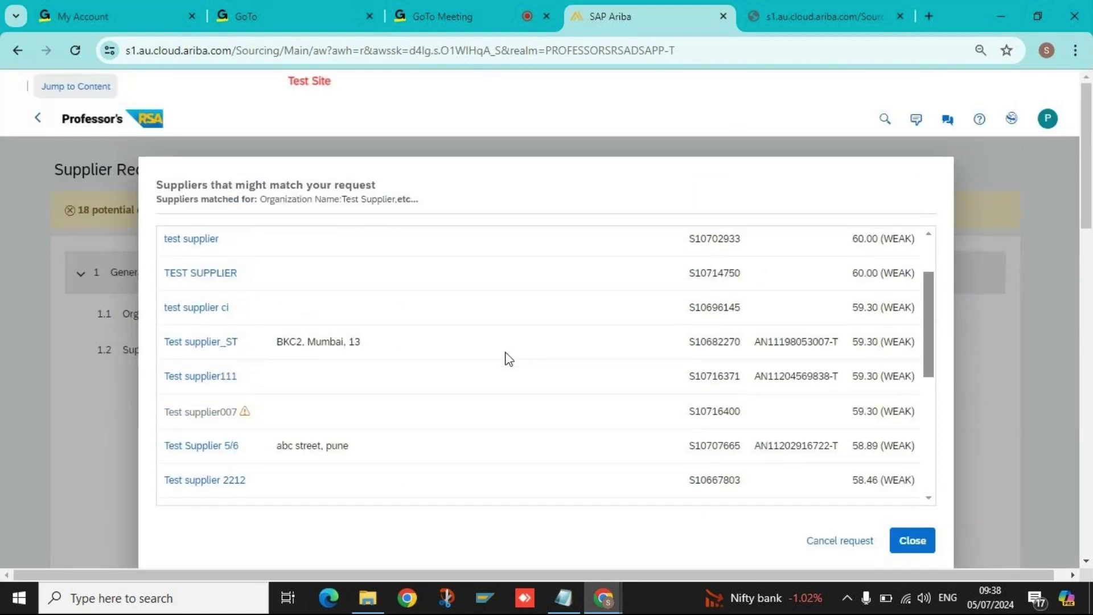
scroll(508, 358, up, 2)
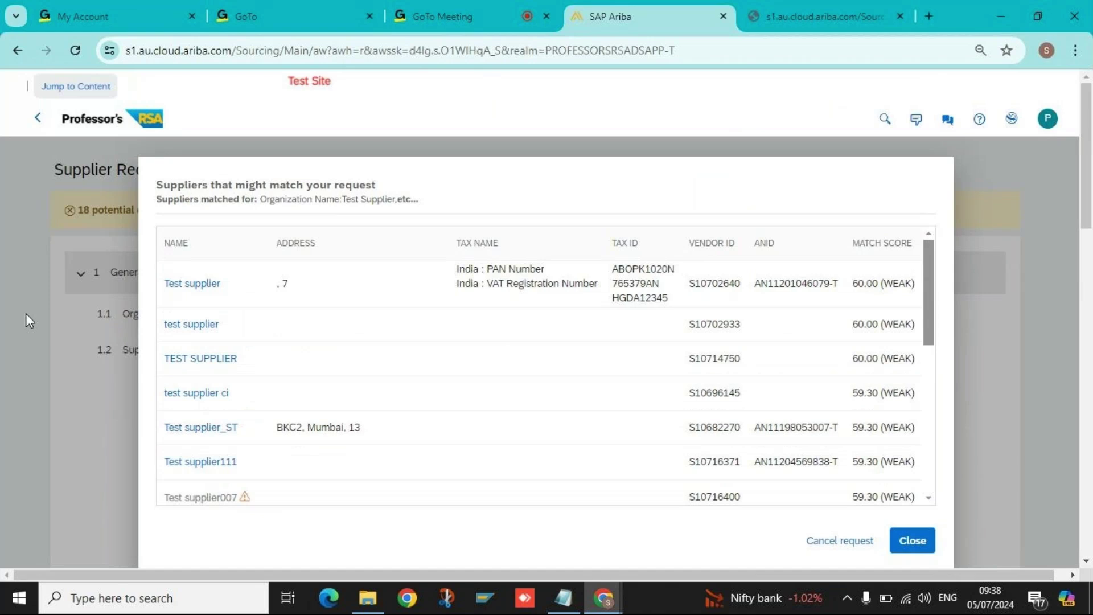
click(912, 544)
triple_click(106, 212)
click(239, 214)
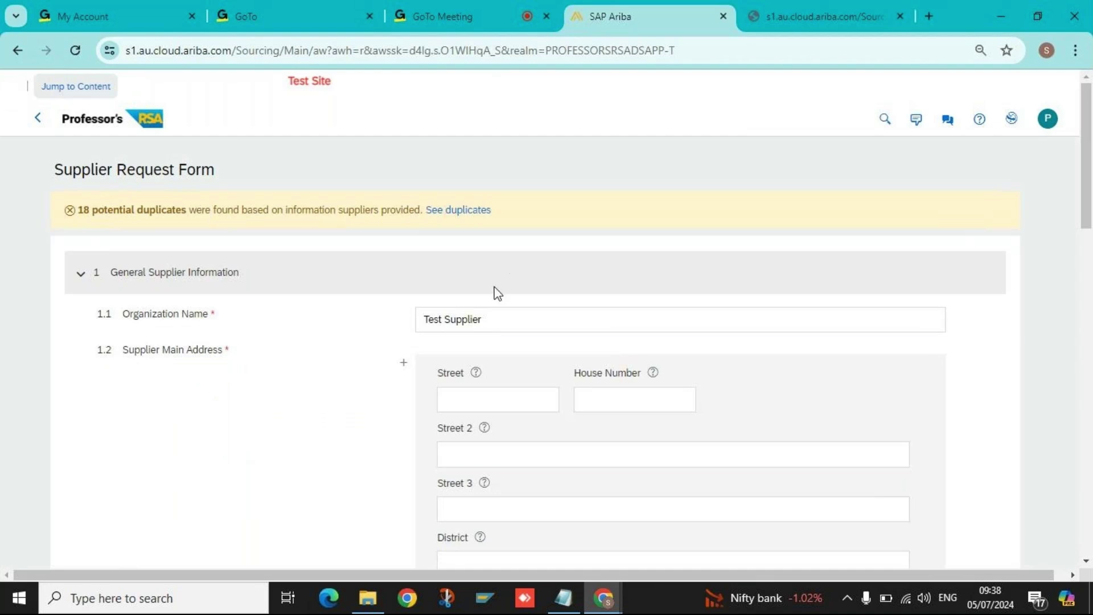
Change the Organization Name to 'Test Supplier0507' and enter 'Block 50' as the street.
click(495, 318)
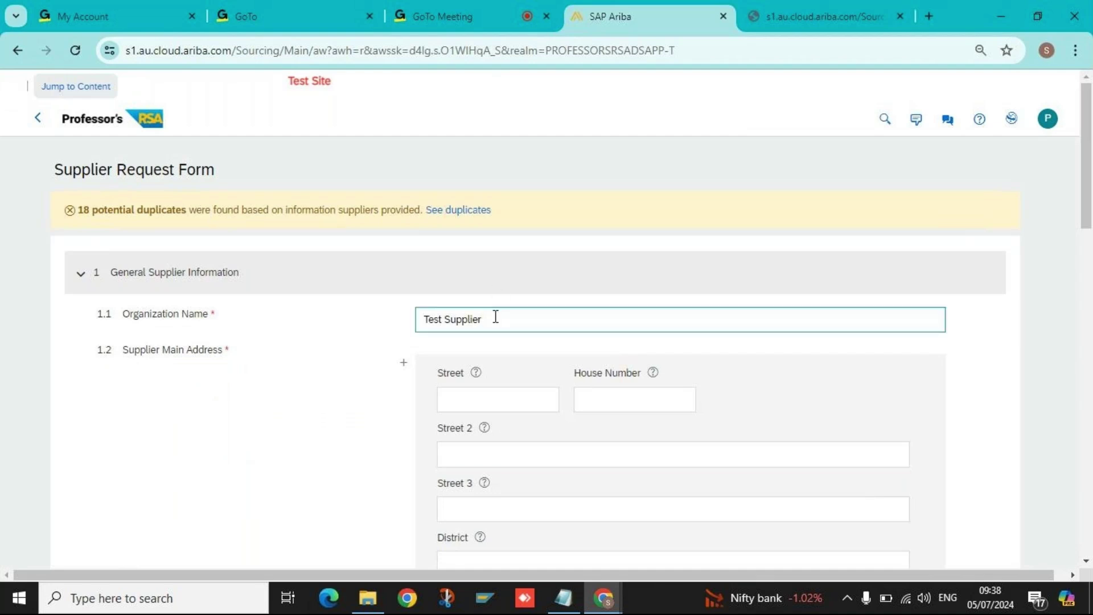
text(0507)
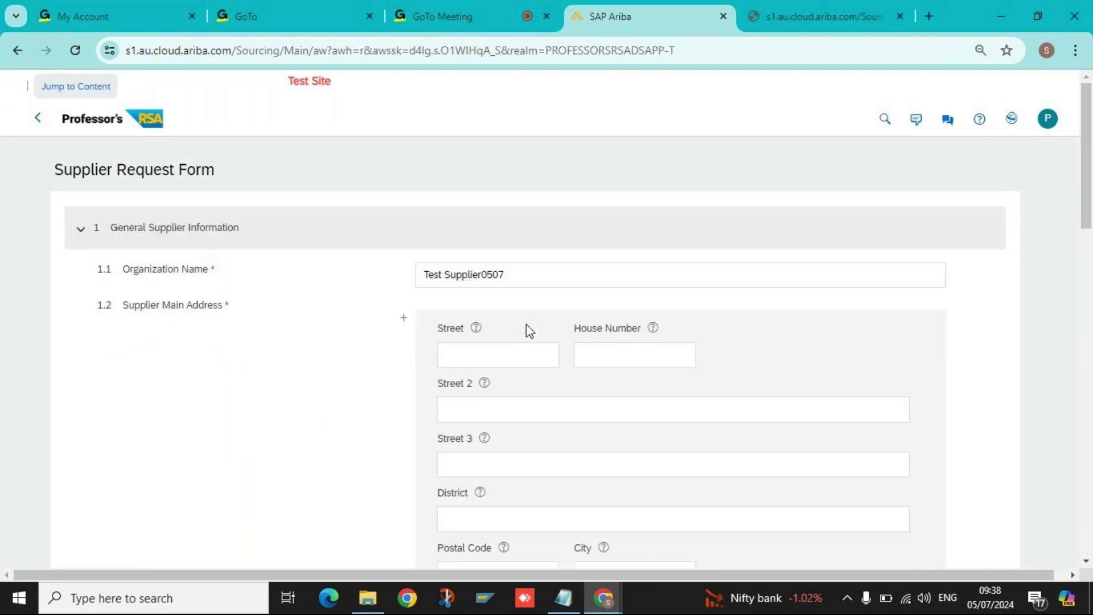
click(501, 281)
scroll(369, 376, down, 2)
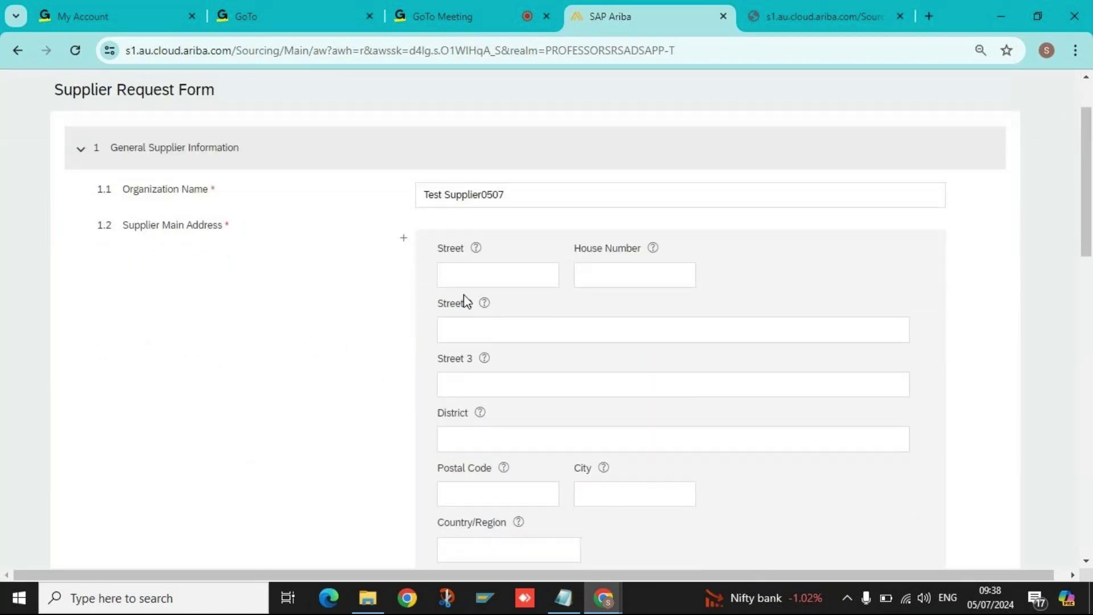
click(472, 272)
text(Block)
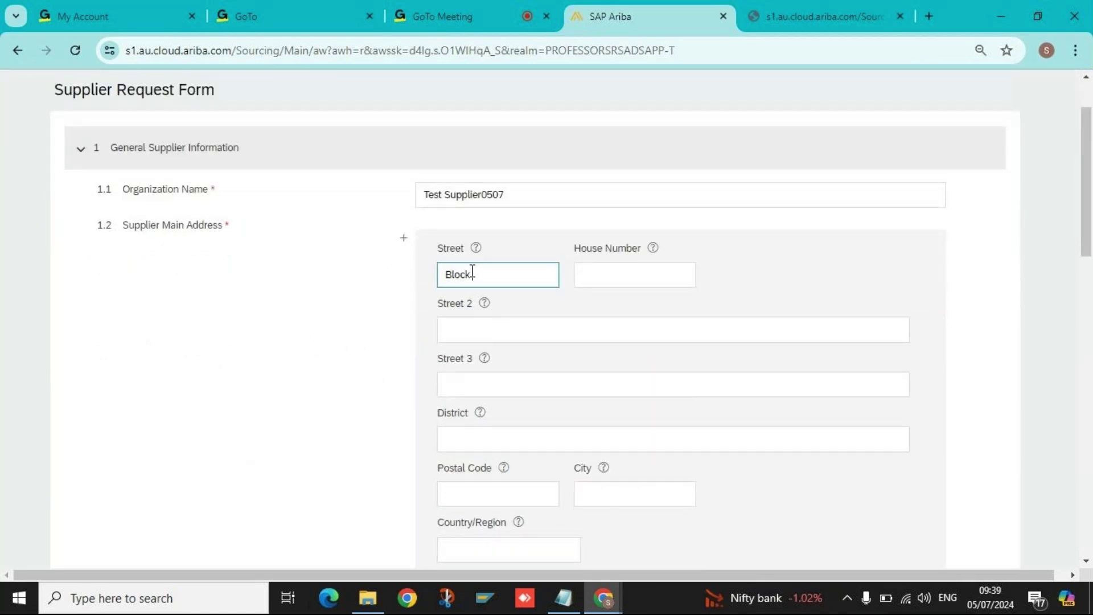
text( 50)
scroll(298, 327, down, 4)
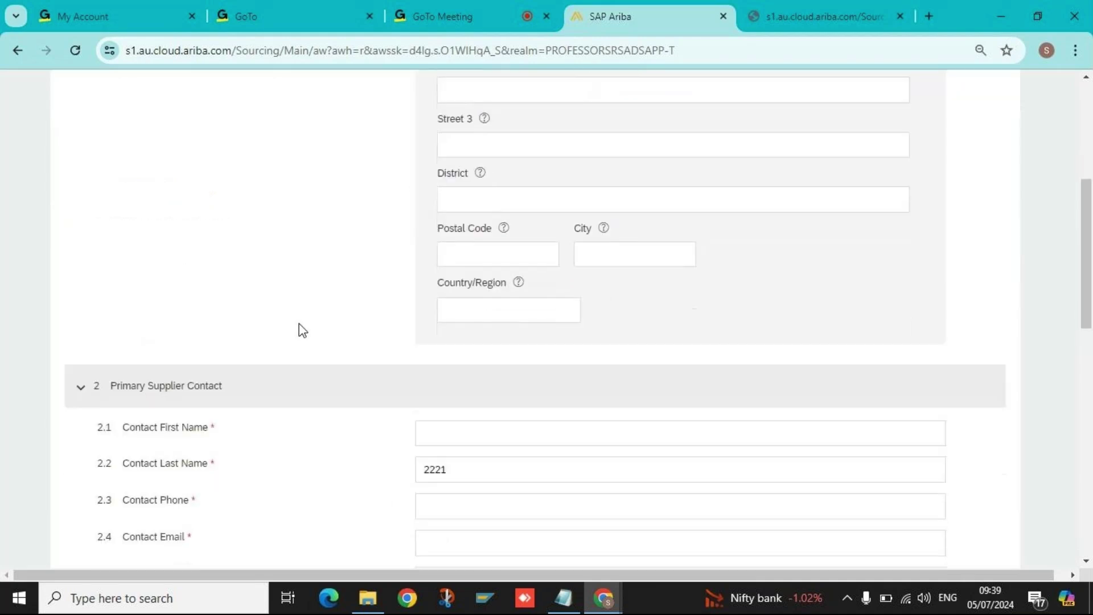
scroll(64, 195, up, 4)
Collapse the General, Primary Contact, Additional and Supplier Information sections, keeping Compliance expanded.
click(81, 152)
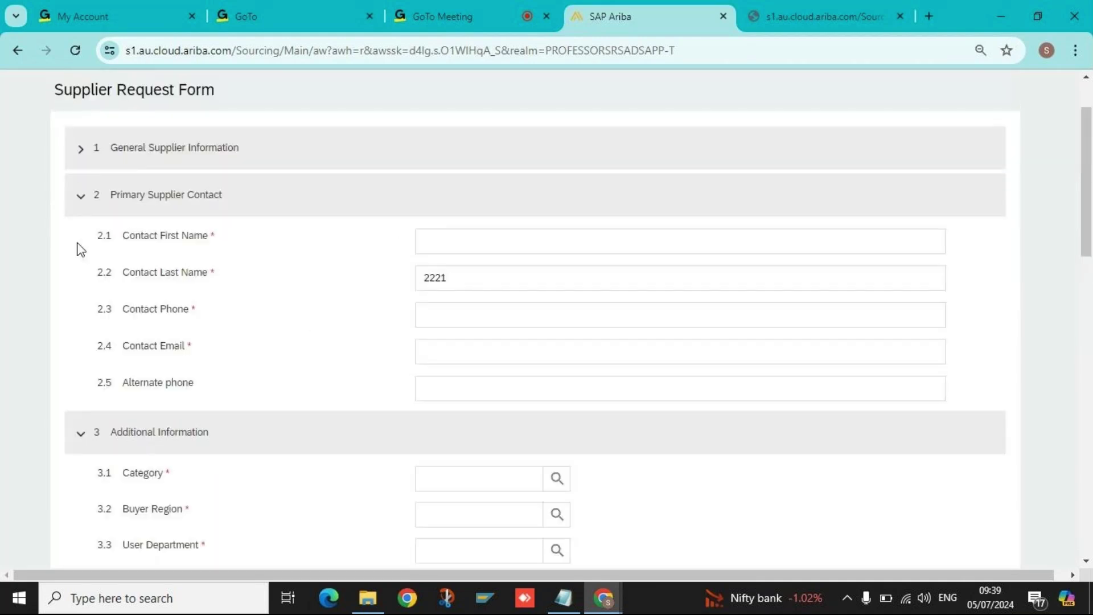
click(83, 197)
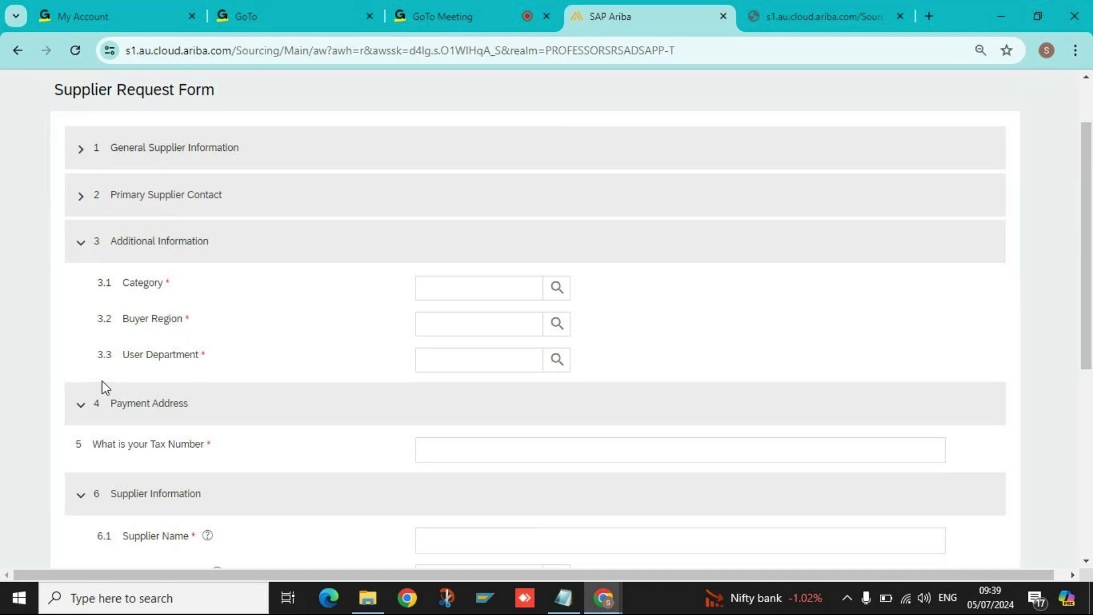
click(80, 244)
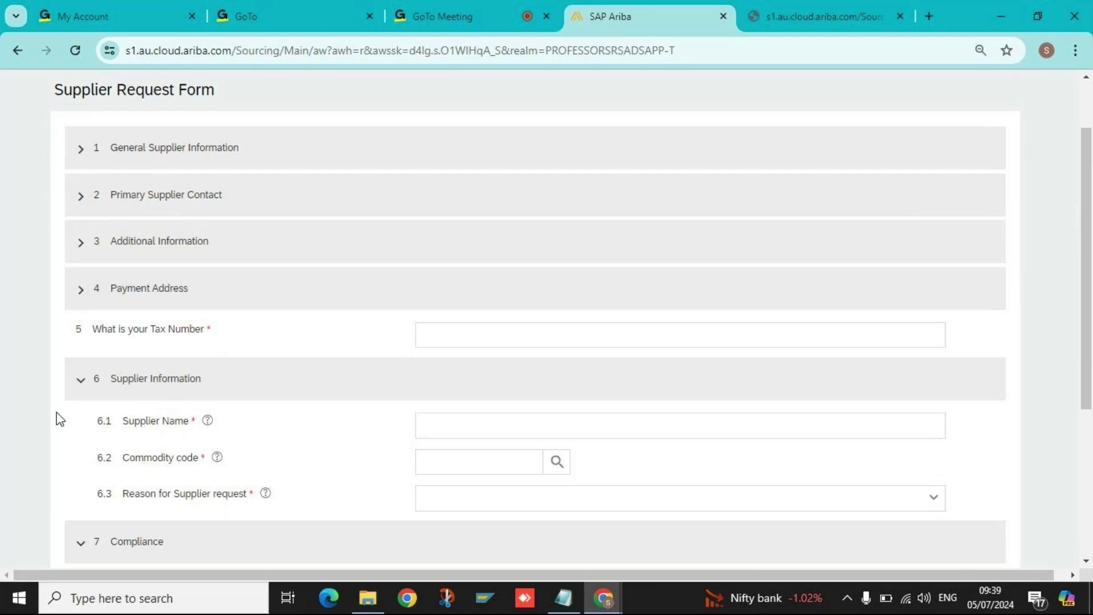
click(465, 341)
scroll(283, 395, down, 2)
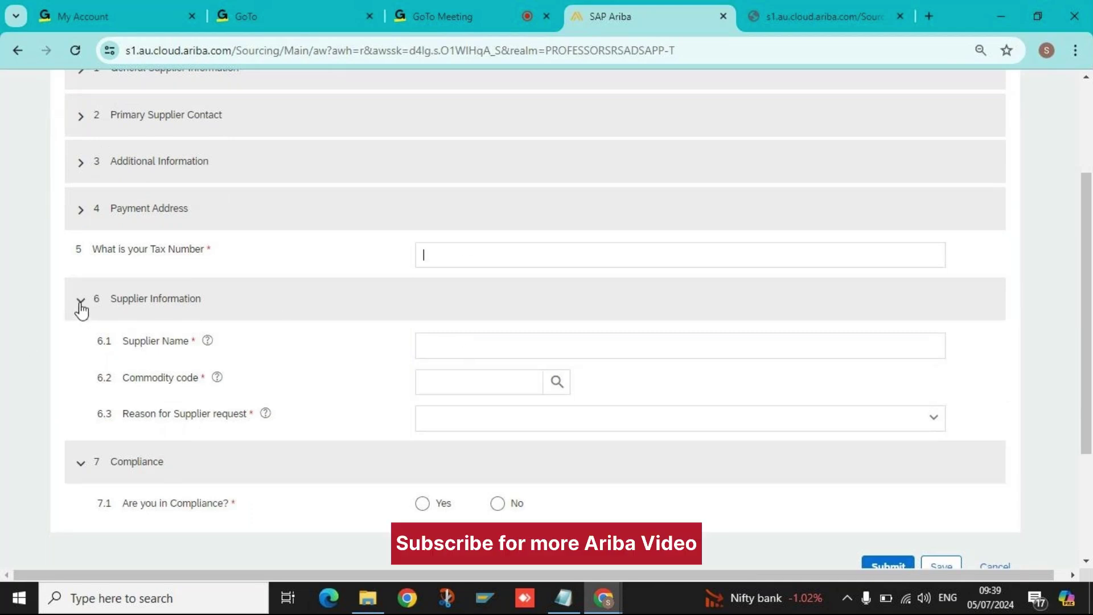
click(81, 307)
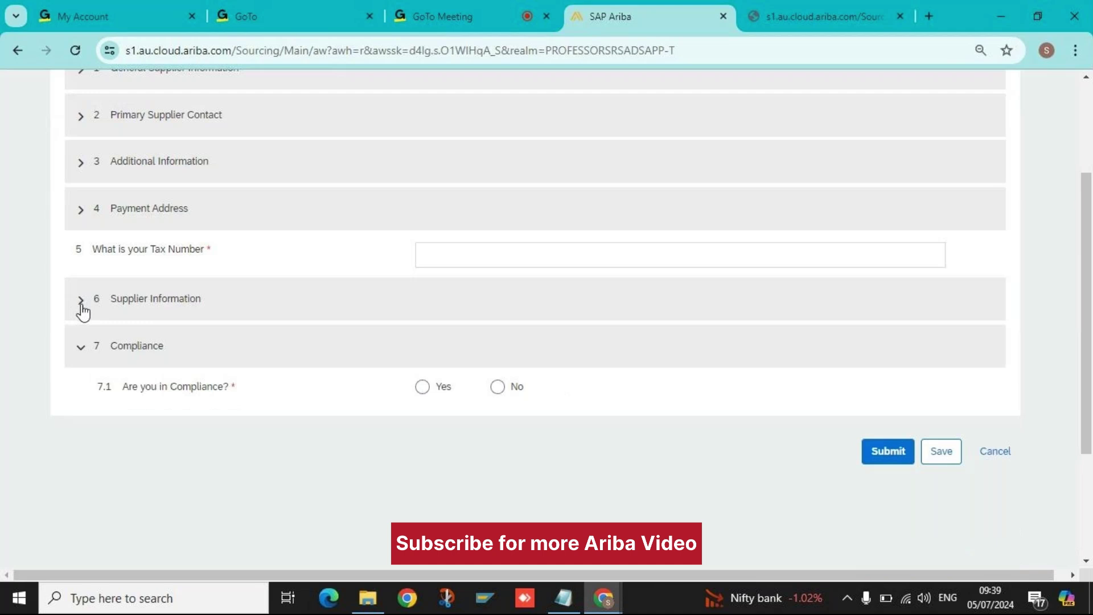
click(81, 351)
click(81, 351)
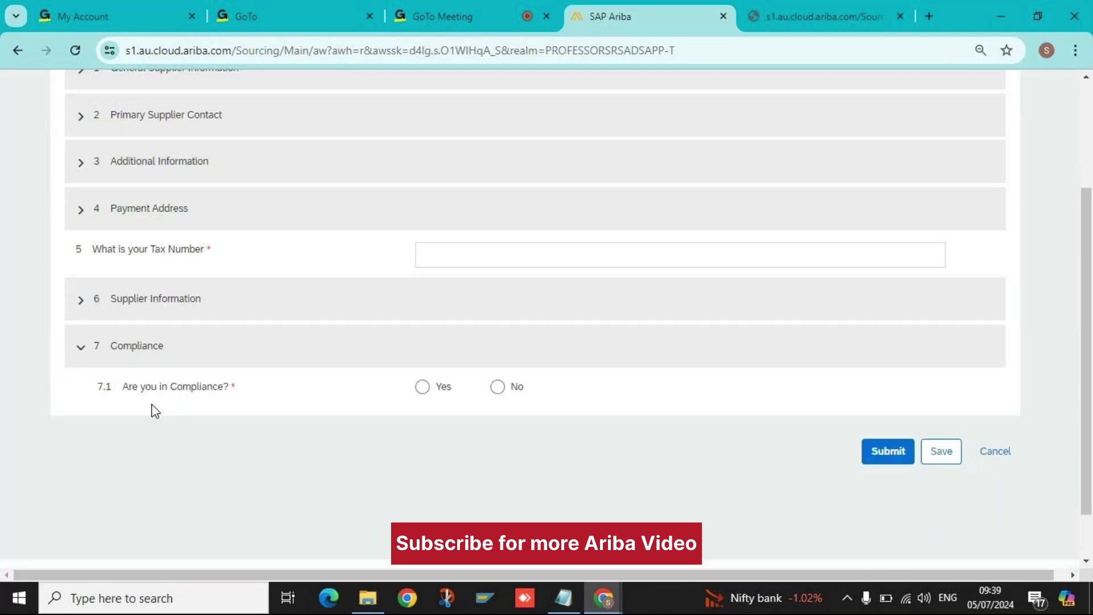
scroll(155, 410, up, 3)
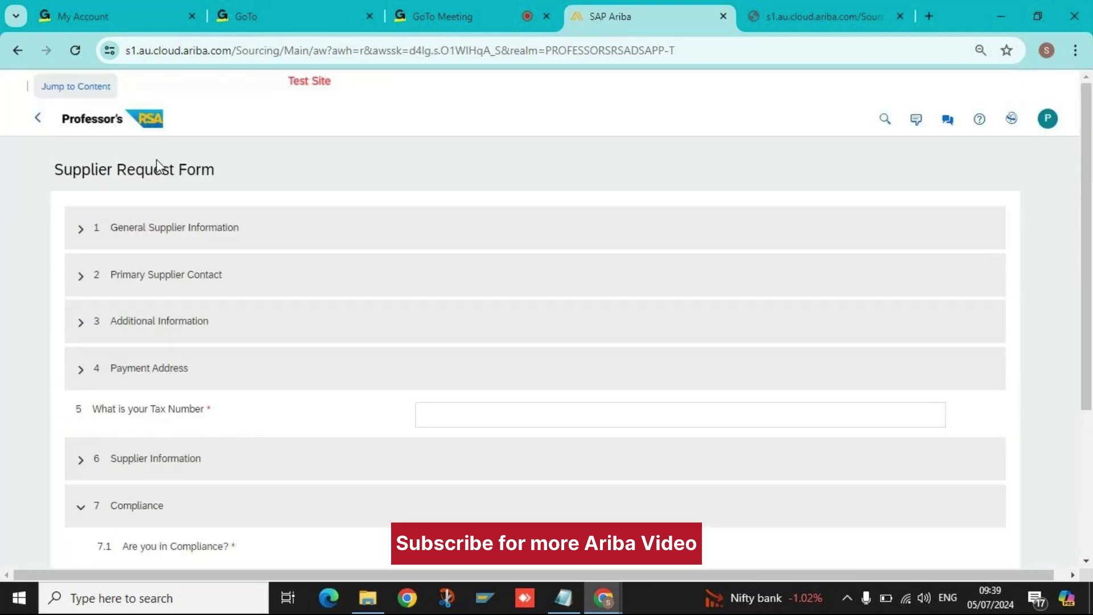
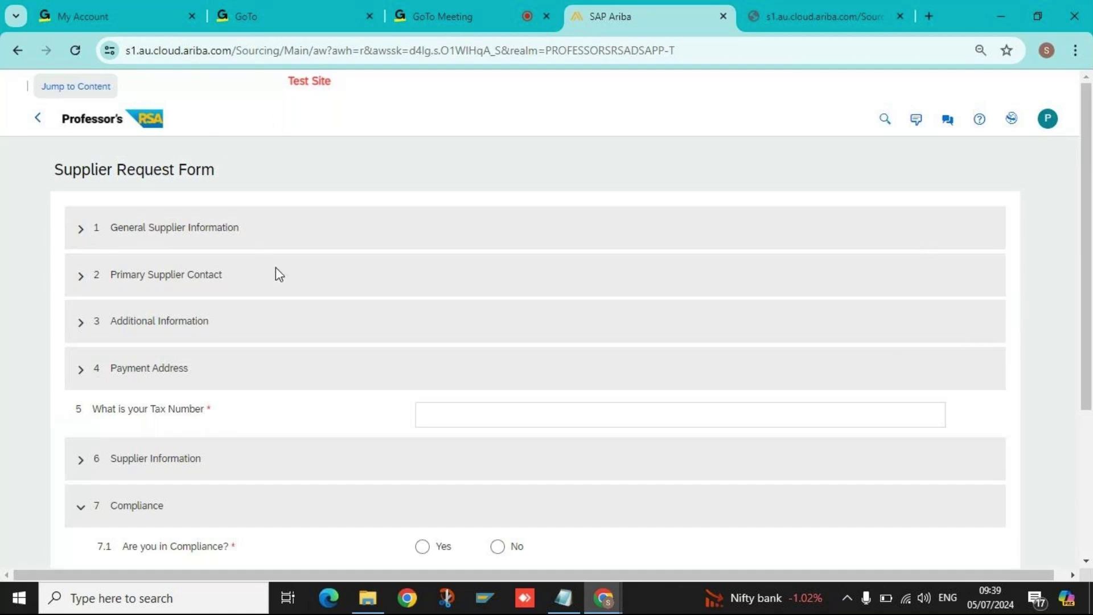
Enter district Pune, postal code 431100 and city Pune in the main address.
click(81, 230)
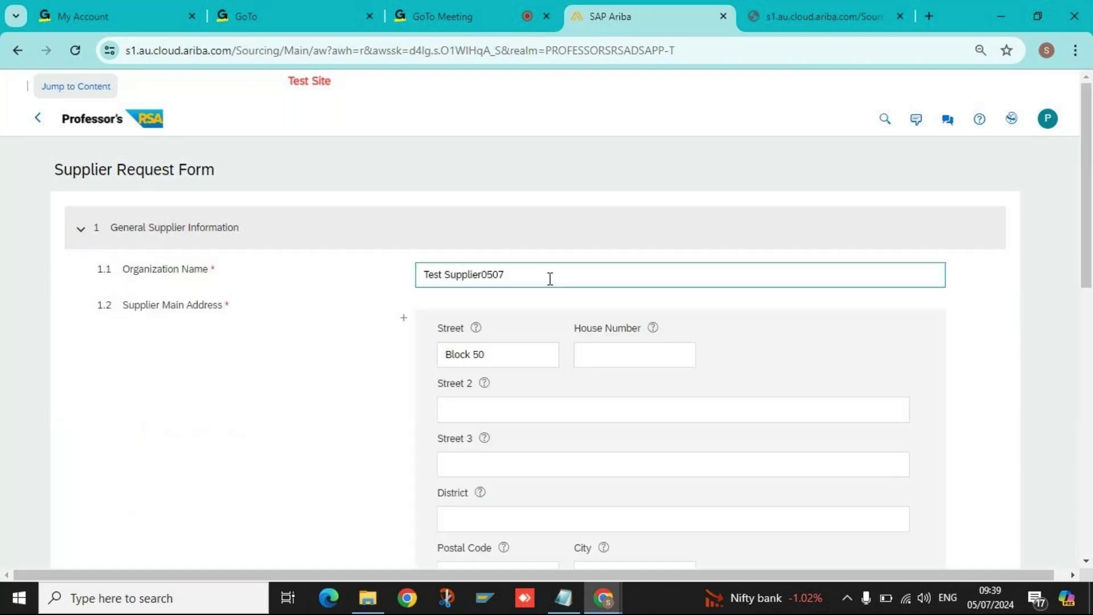
click(596, 340)
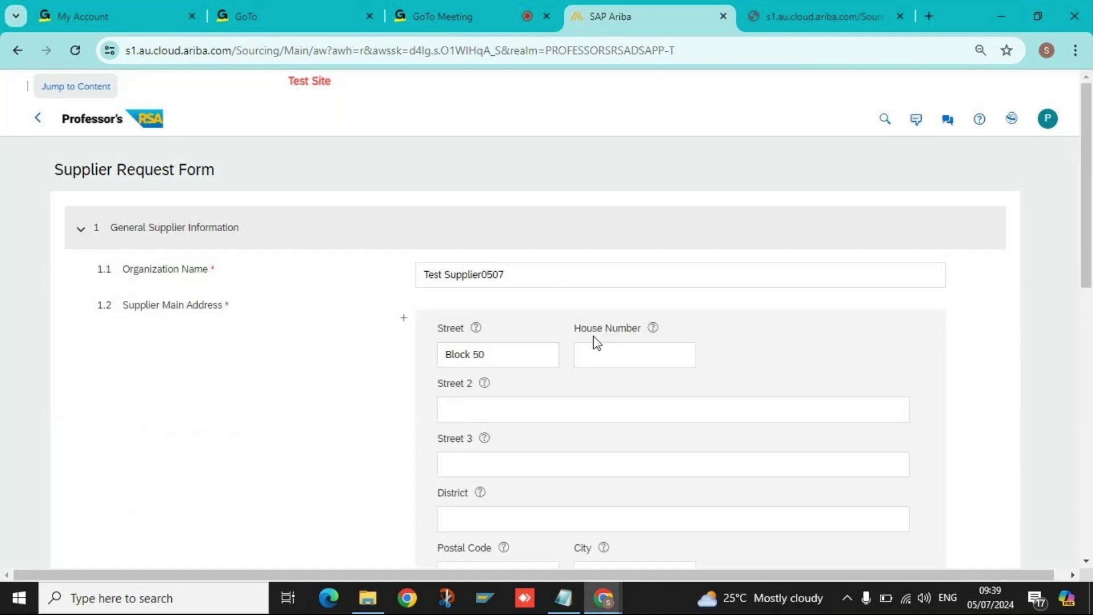
click(594, 341)
scroll(600, 349, down, 1)
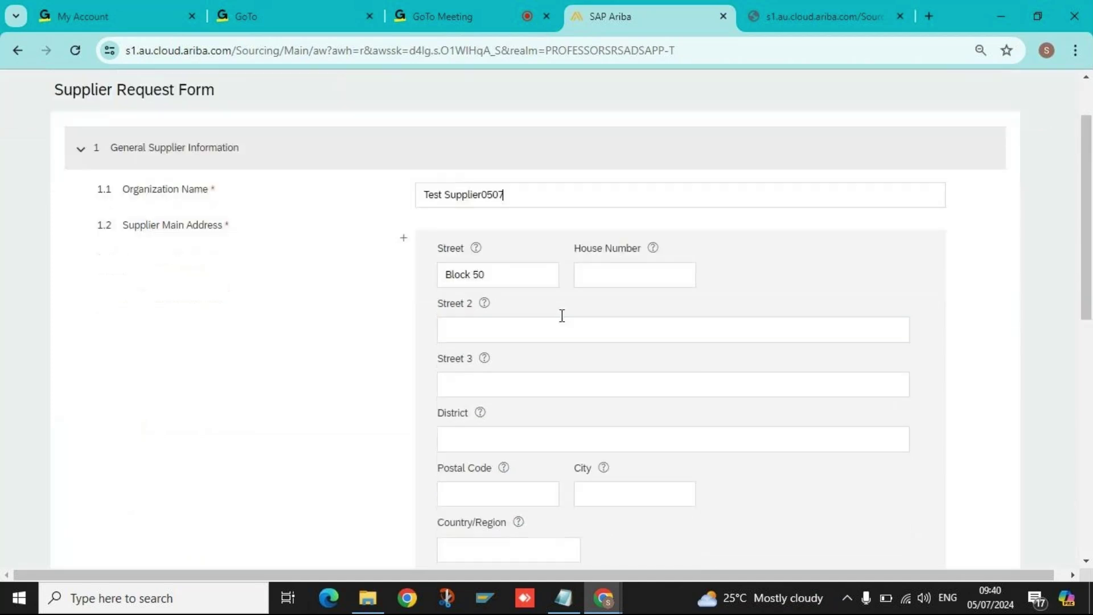
click(556, 326)
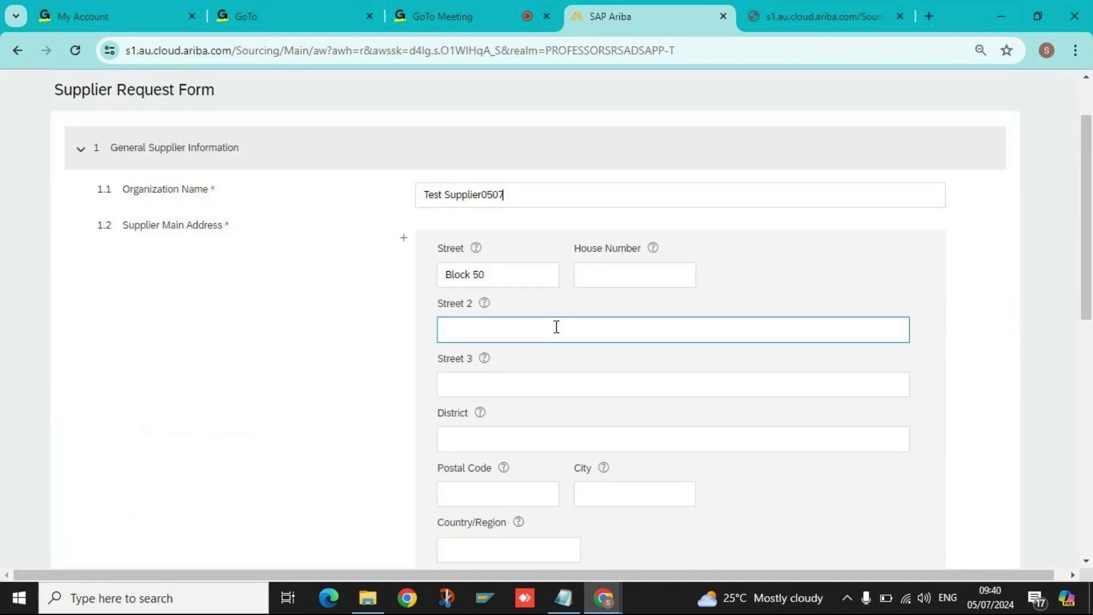
scroll(555, 336, down, 1)
scroll(555, 336, down, 1)
click(490, 313)
click(510, 351)
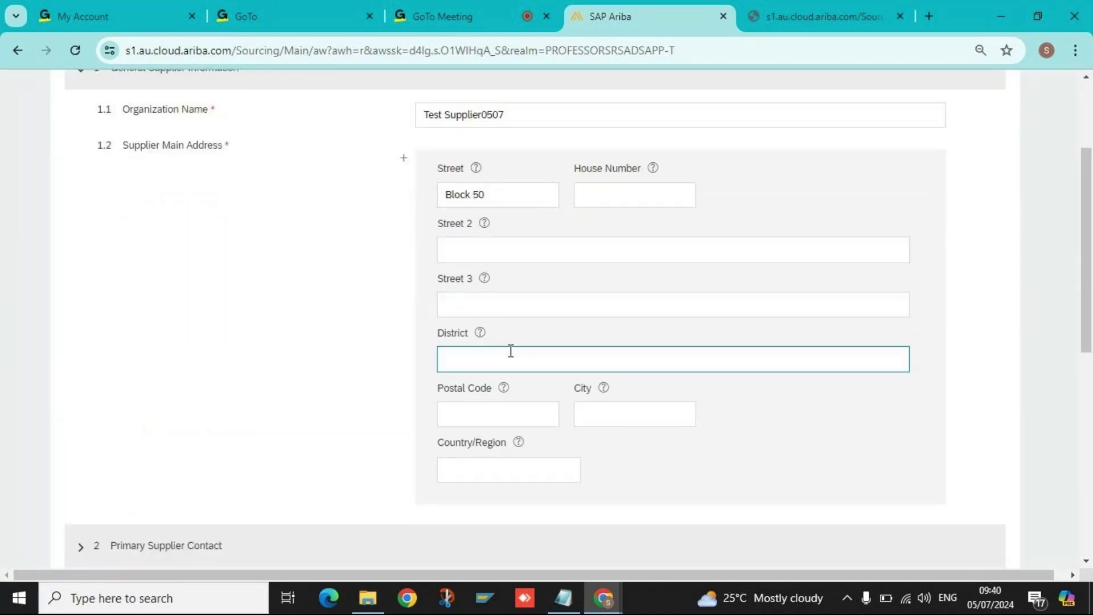
text(Pune)
click(515, 411)
text(41)
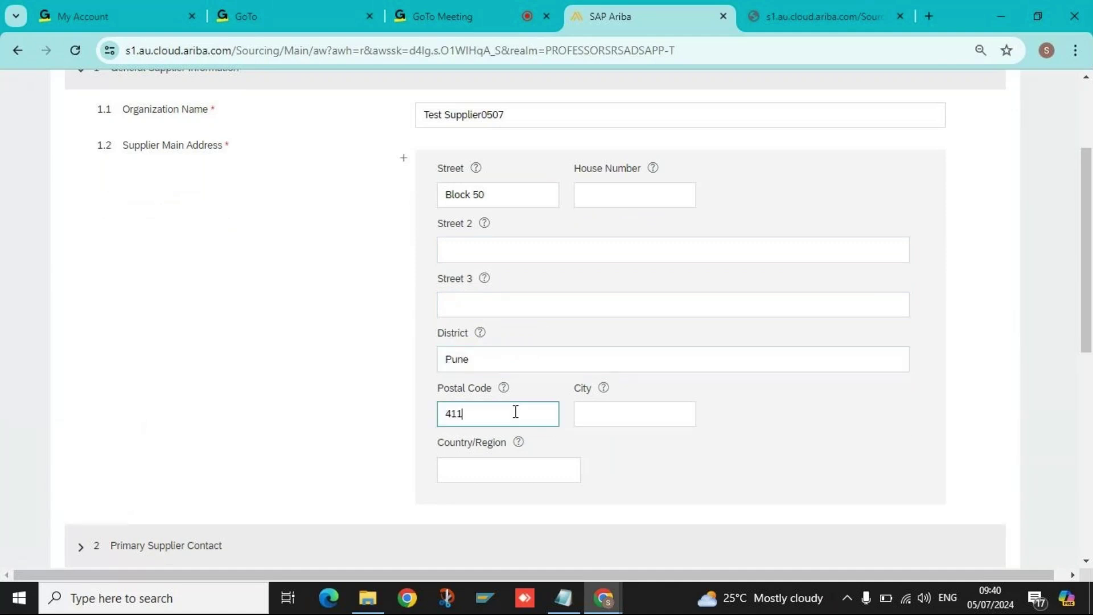
key(BackSpace)
text(31100)
click(615, 419)
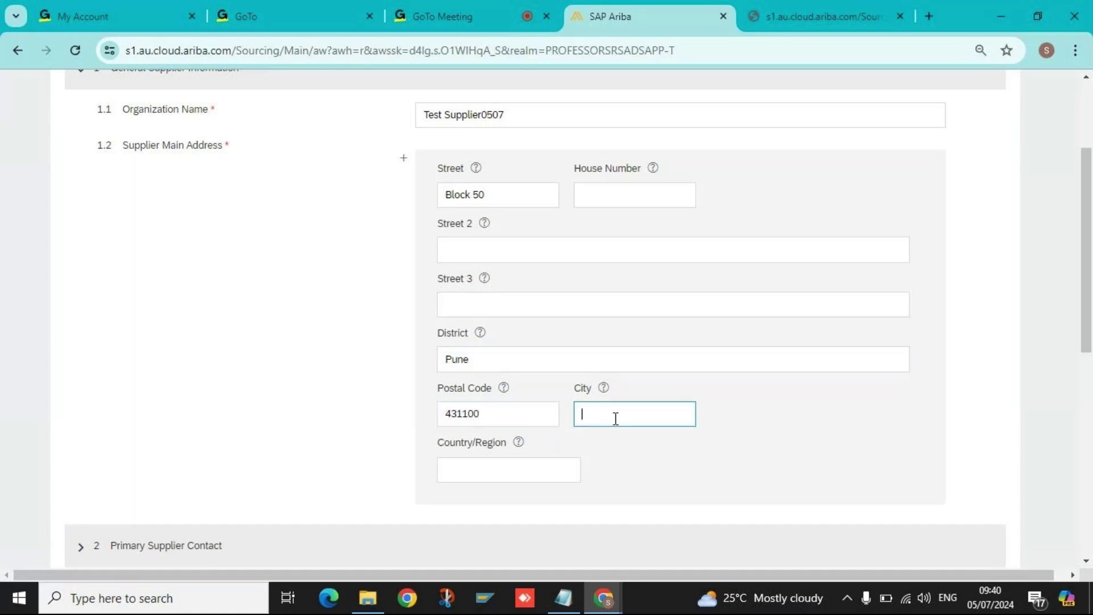
text(Pune)
Set the address country to India and the state to Maharashtra (13).
click(472, 474)
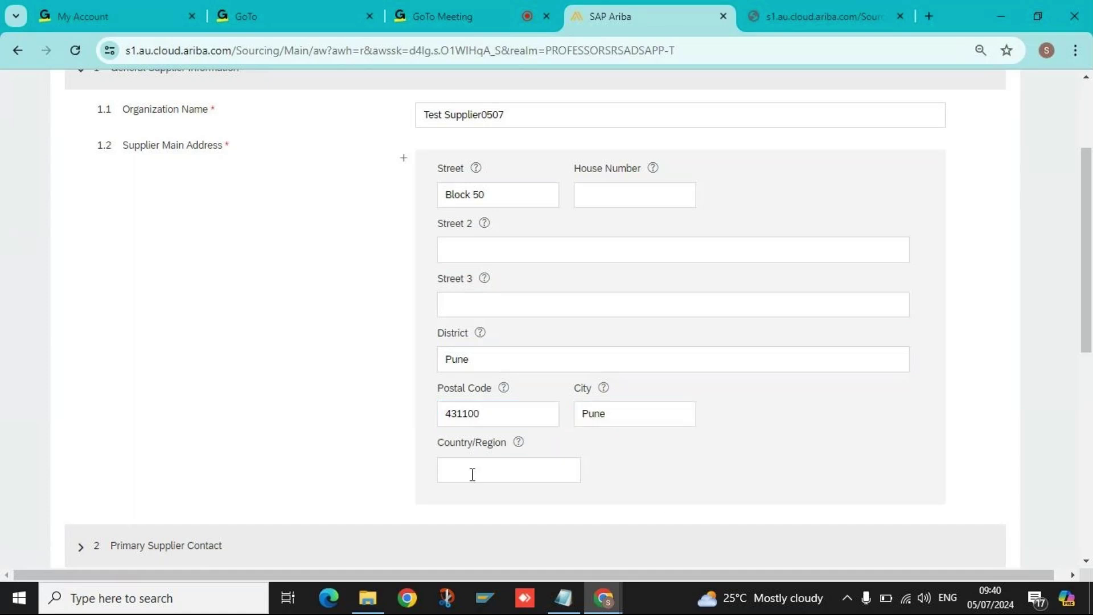
text(Indi)
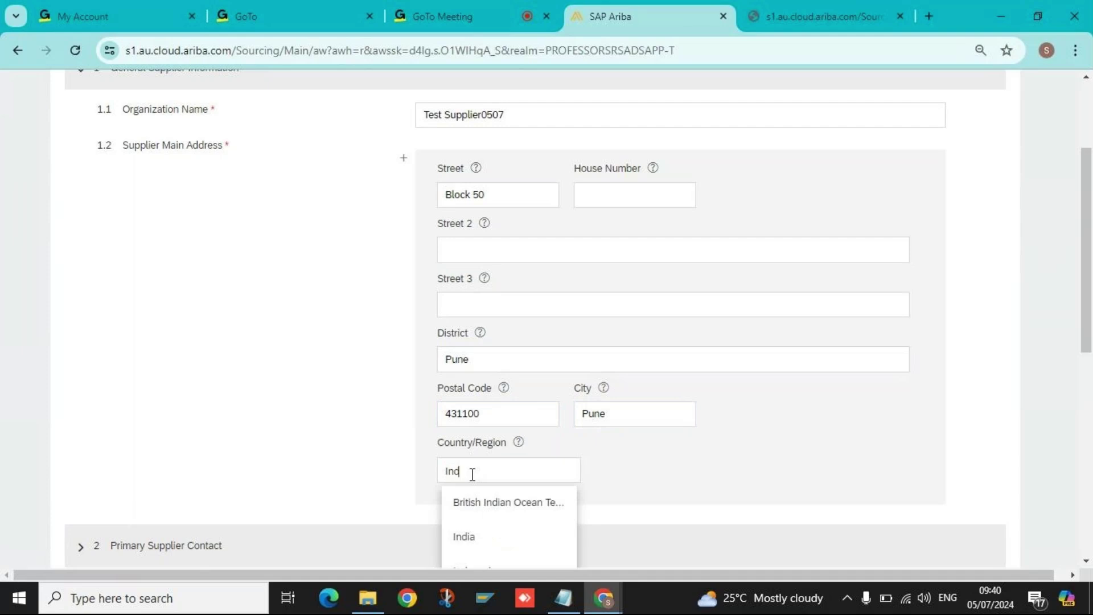
click(487, 548)
click(673, 468)
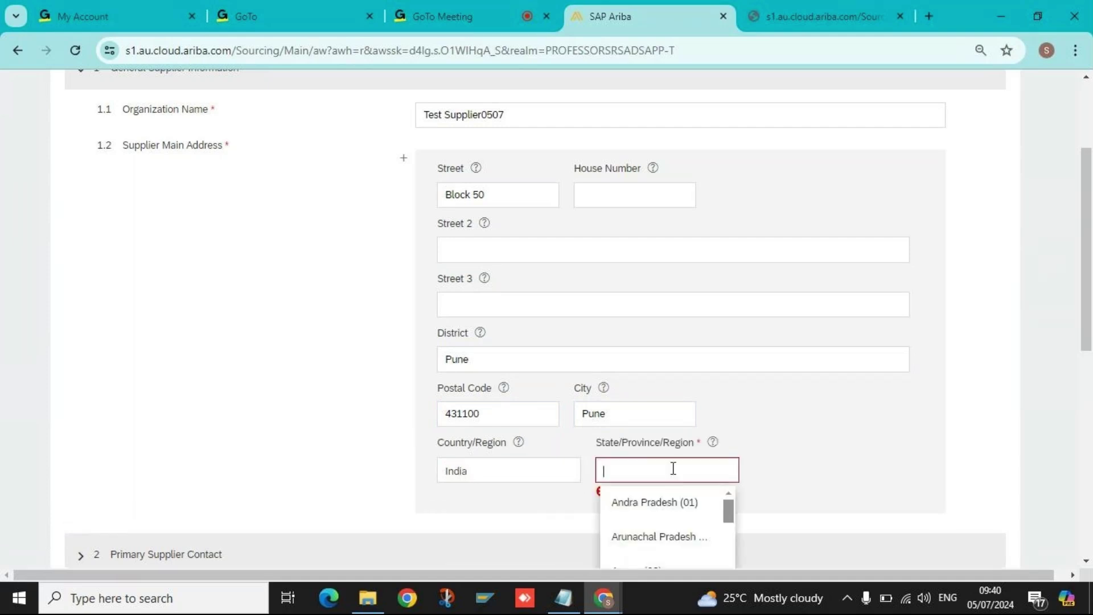
text(mas)
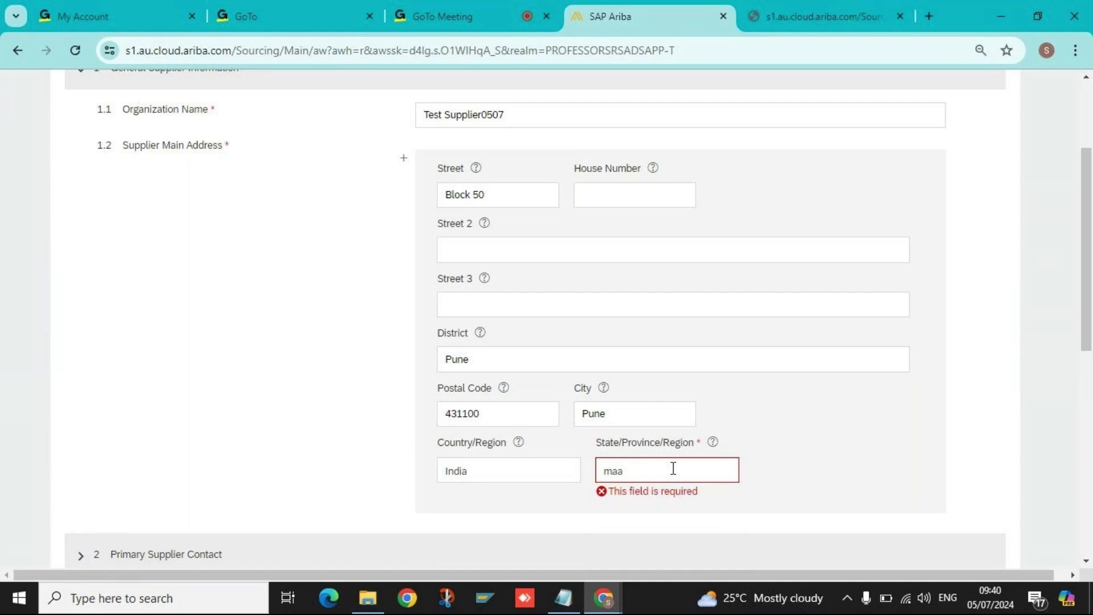
key(BackSpace)
key(BackSpace)
key(BackSpace)
text(Maha)
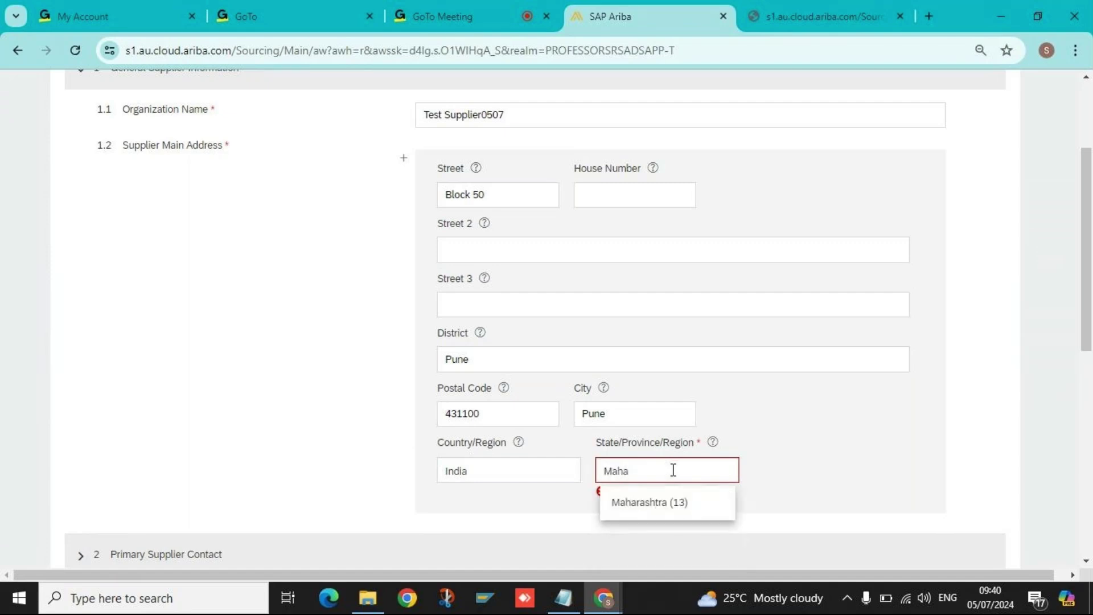
click(674, 498)
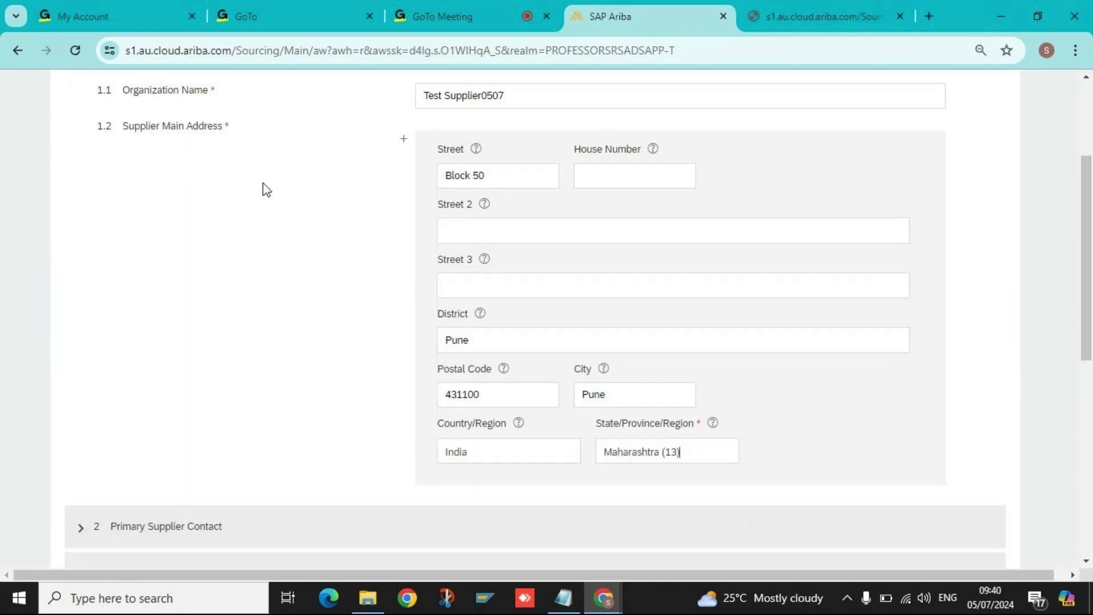
scroll(284, 194, down, 2)
scroll(305, 200, up, 3)
drag(522, 120, 208, 111)
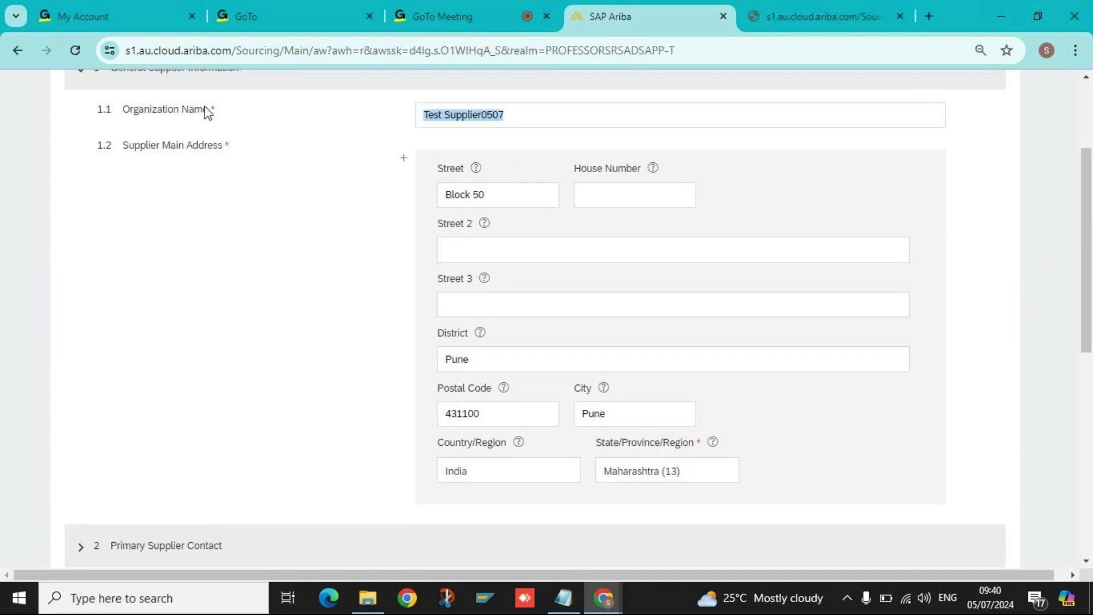
scroll(203, 158, down, 5)
Enter the primary contact's first name and replace the old last name 2221 with the new one.
click(81, 228)
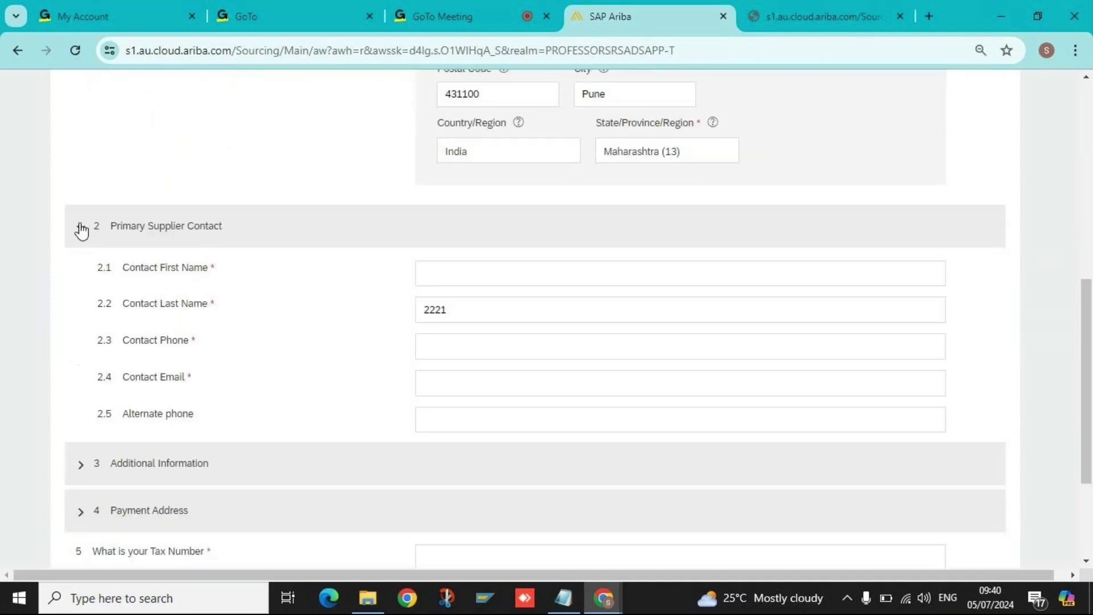
click(490, 279)
text(Tes)
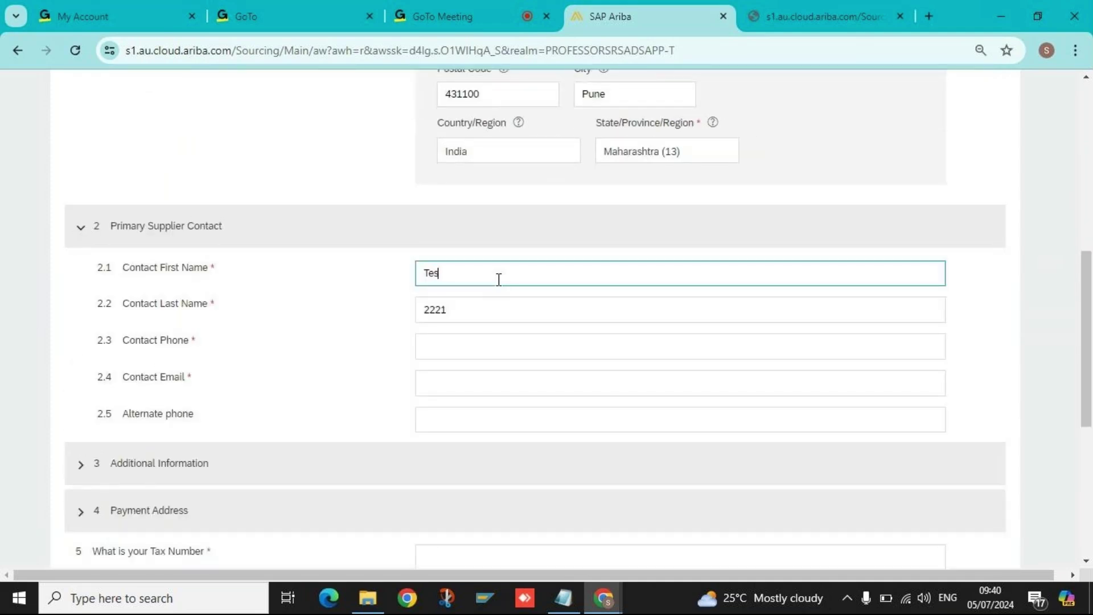
text(tSupplier)
click(501, 313)
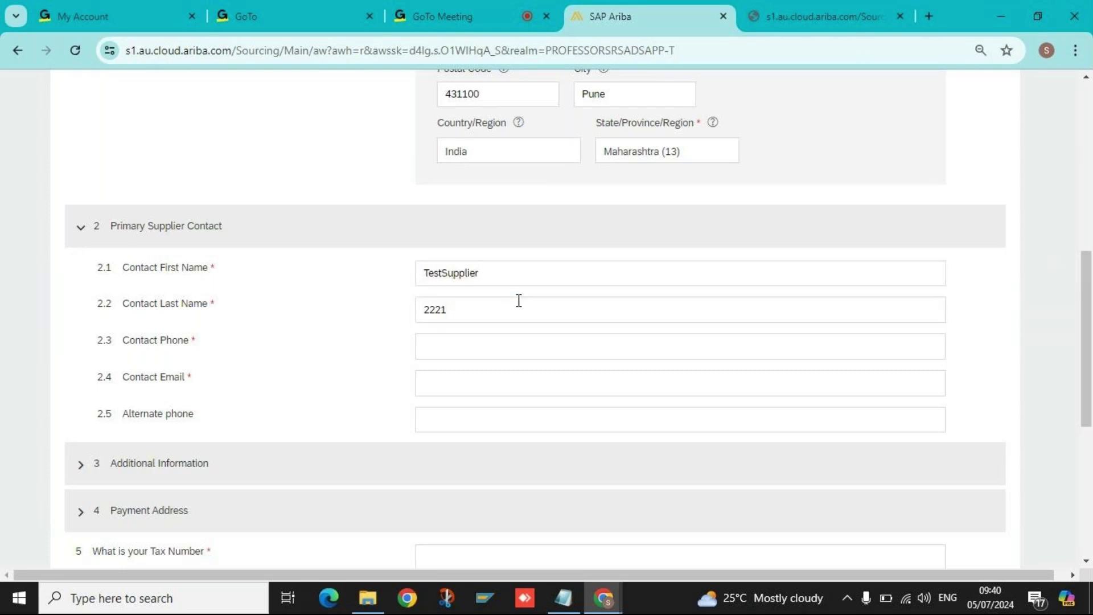
double_click(487, 309)
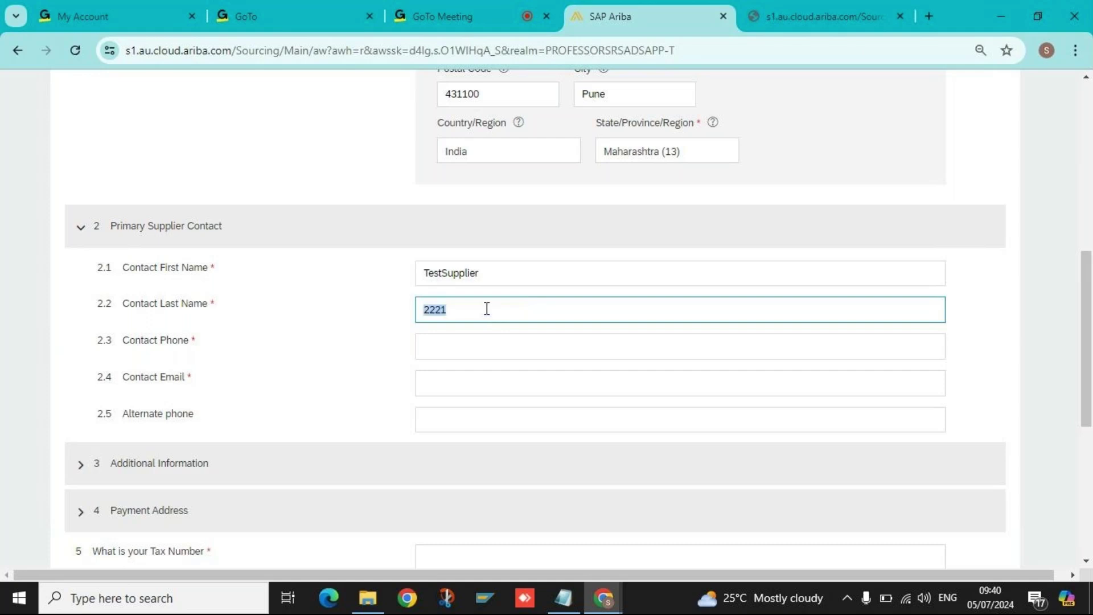
key(BackSpace)
text(Test)
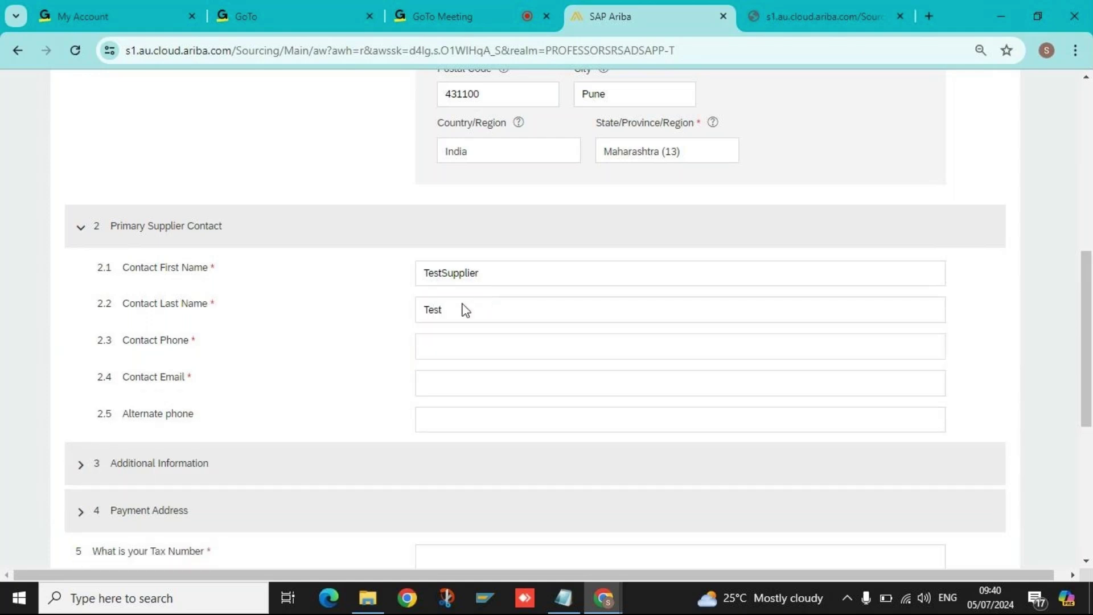
Fill in the contact's phone number and e-mail address.
click(454, 348)
text(8)
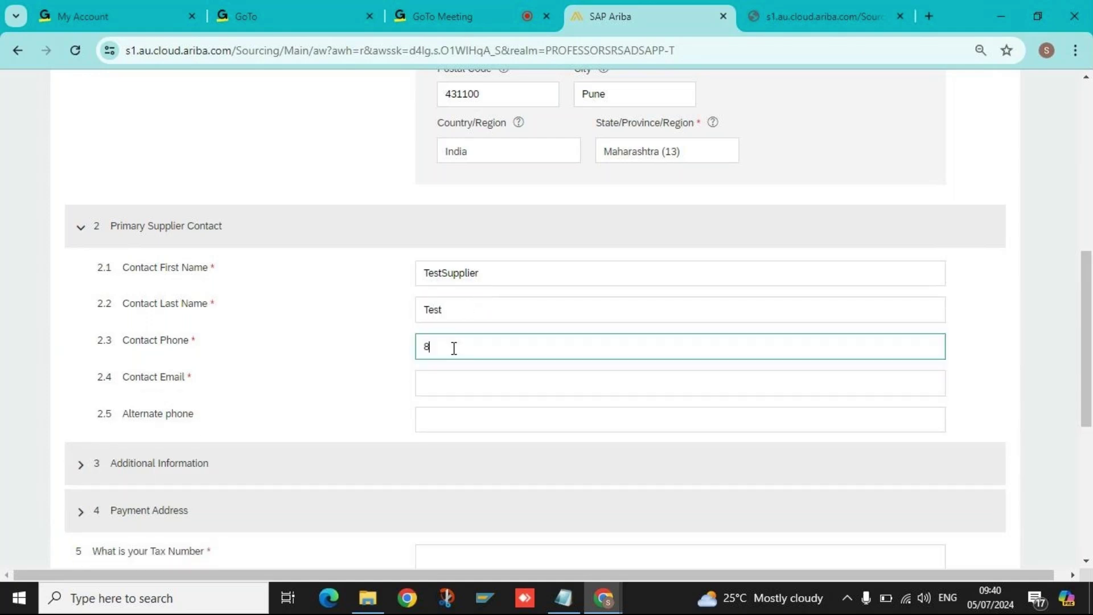
text(8888888888)
click(452, 381)
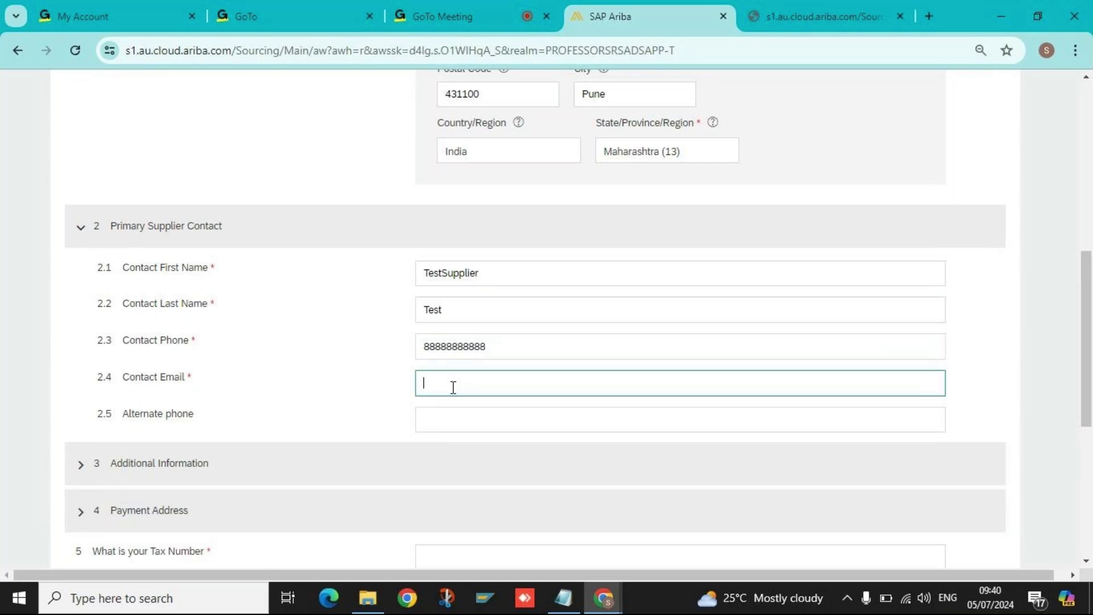
text(dummy@)
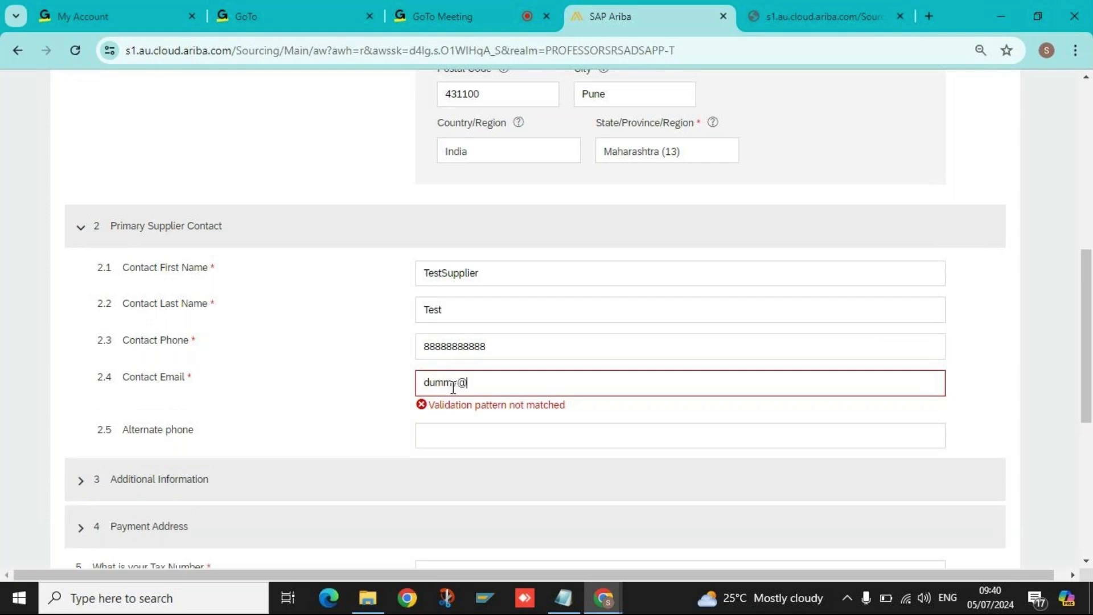
text(gmai;l.com)
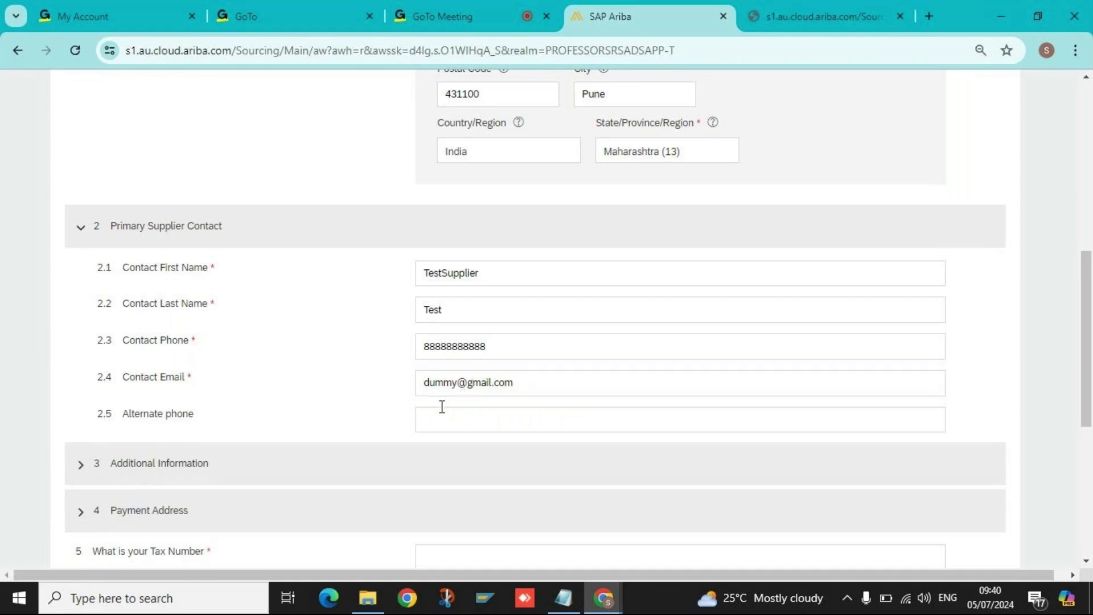
click(442, 408)
scroll(207, 522, down, 2)
click(502, 343)
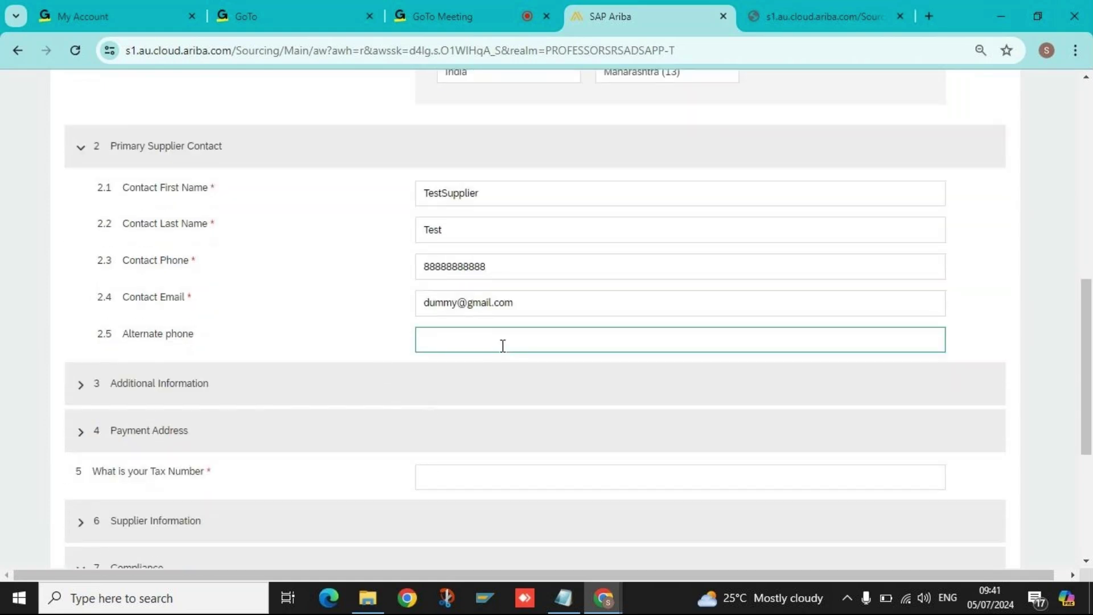
click(386, 351)
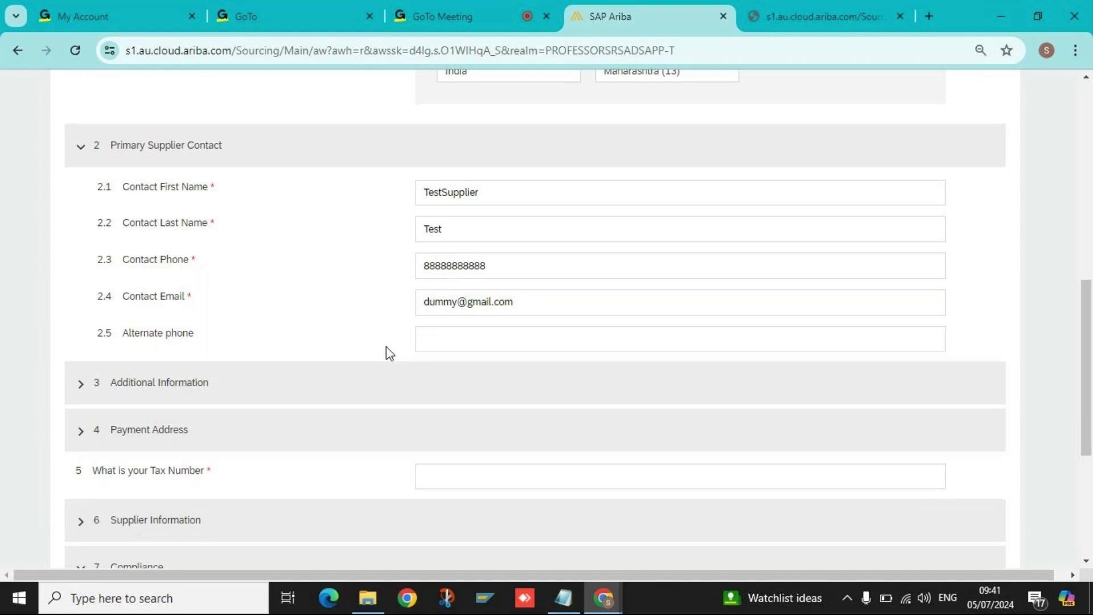
scroll(228, 342, down, 2)
click(79, 307)
Choose All as the supplier category.
click(503, 356)
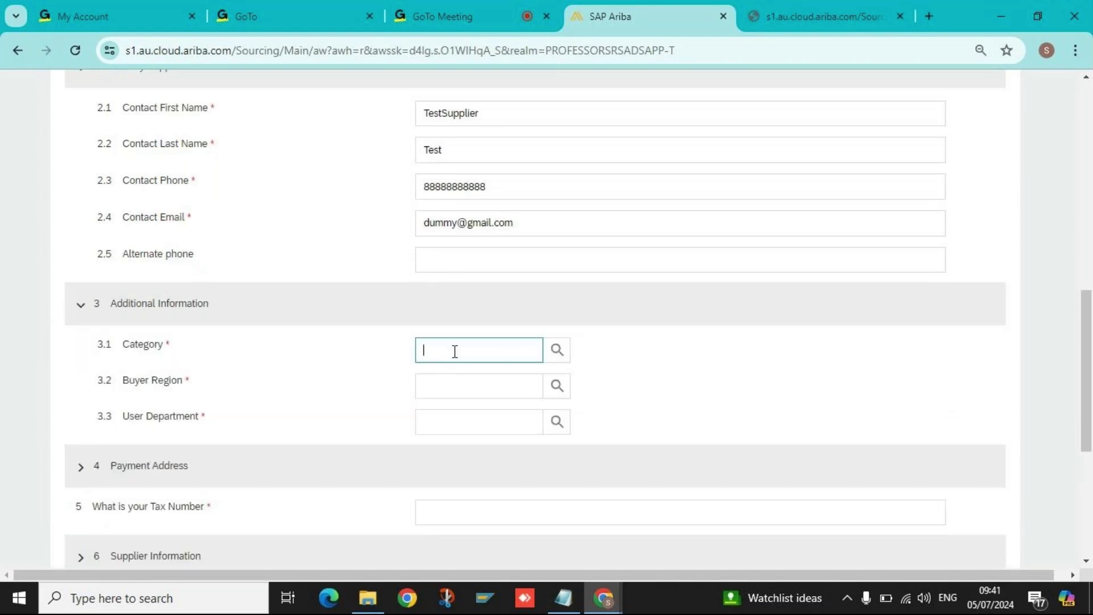
click(558, 356)
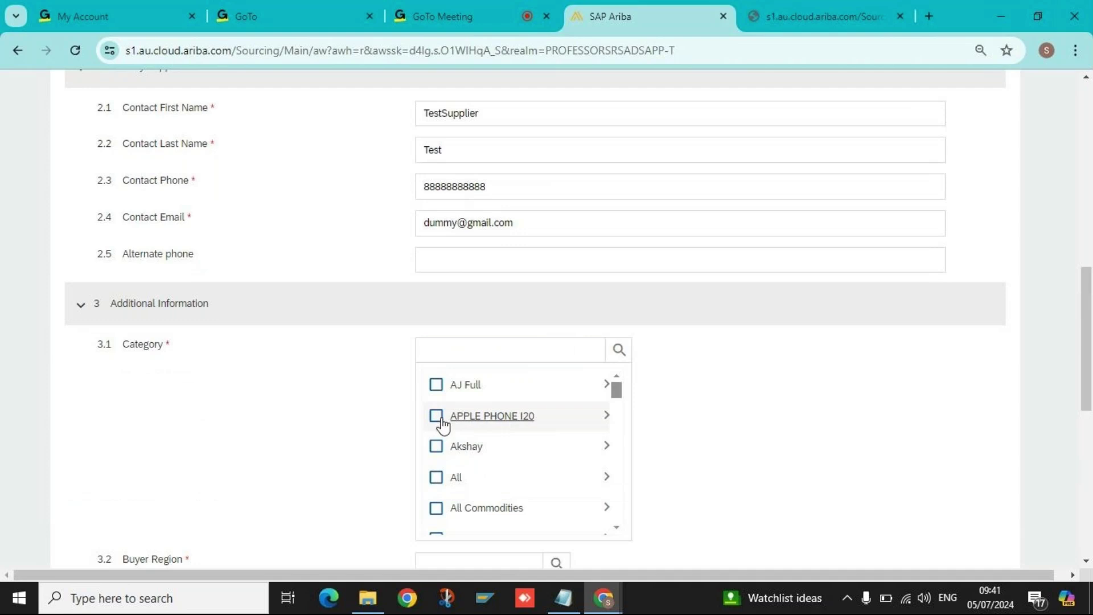
scroll(439, 452, down, 1)
scroll(439, 452, down, 1)
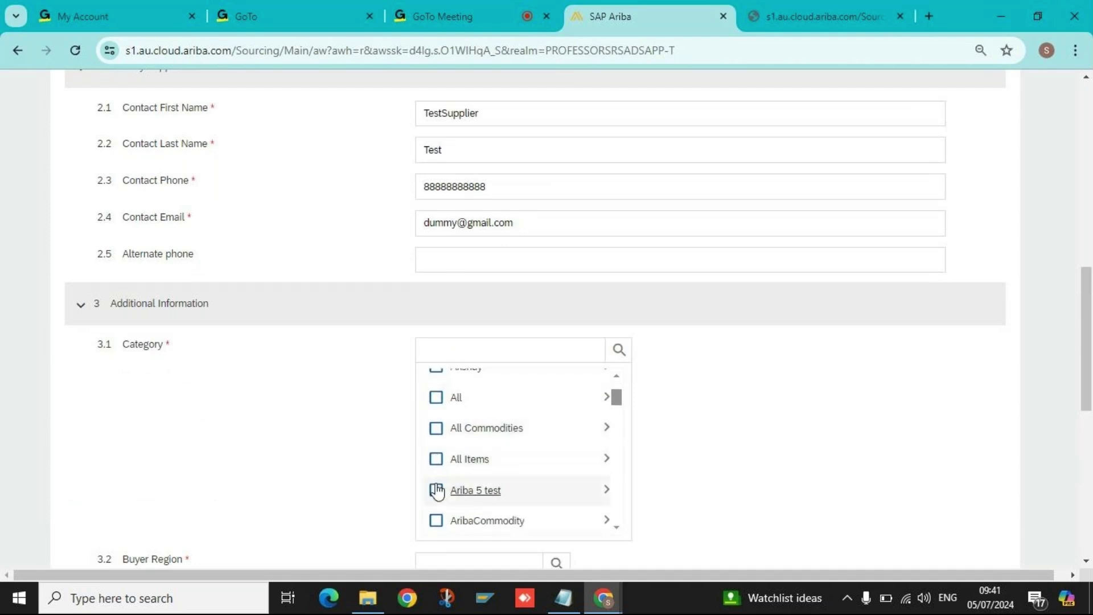
click(435, 397)
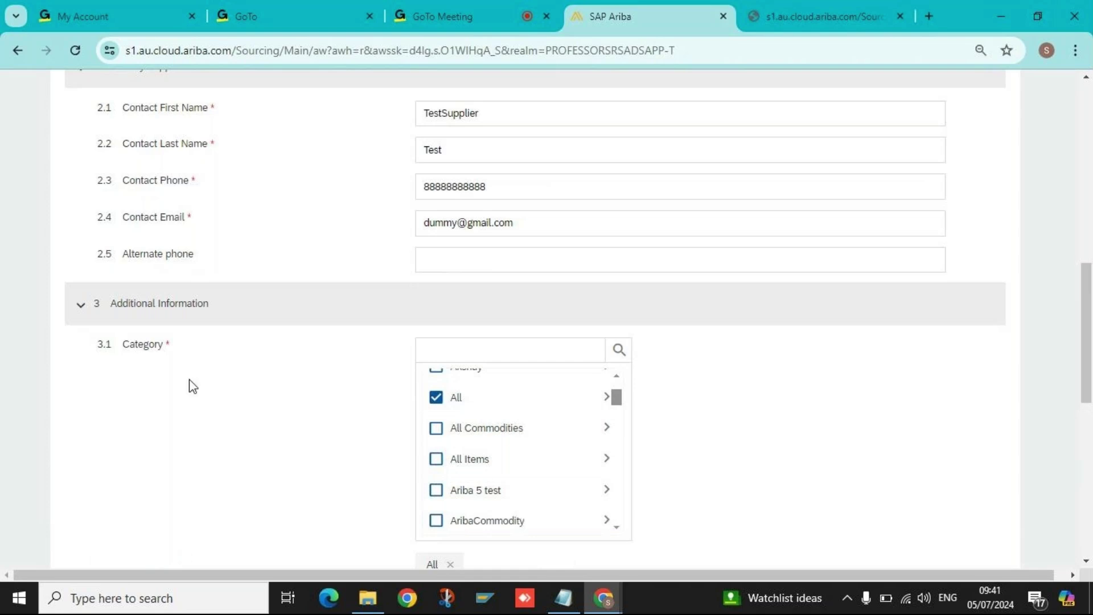
scroll(222, 375, down, 4)
Set the buyer region to Hi-Tech City (INDIA) by searching for 'india'.
click(449, 368)
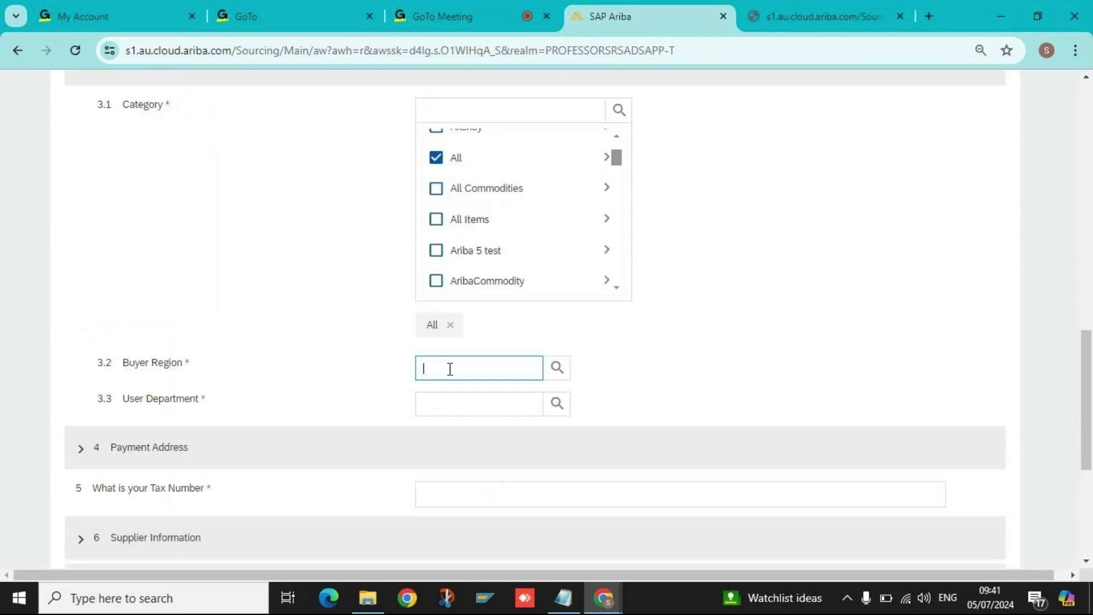
click(557, 369)
scroll(472, 450, down, 3)
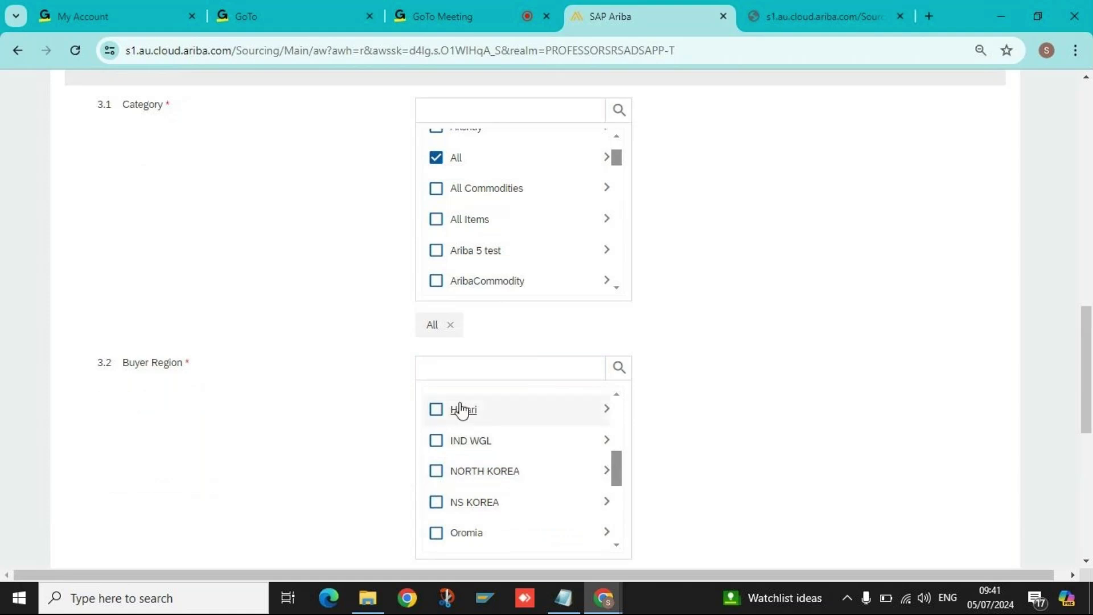
click(475, 364)
text(india)
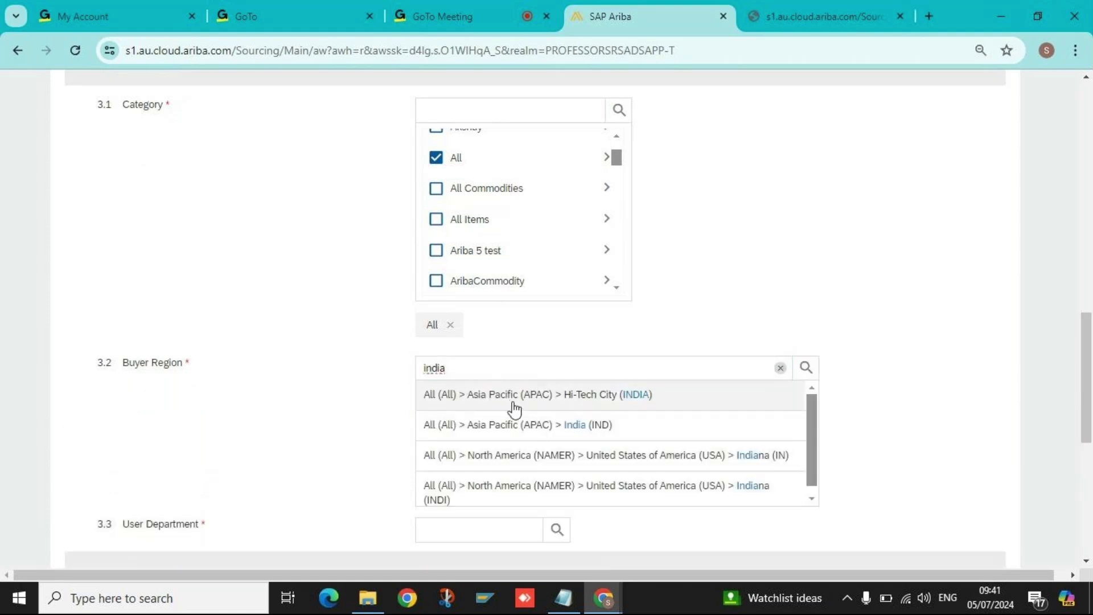
click(679, 402)
scroll(330, 392, down, 2)
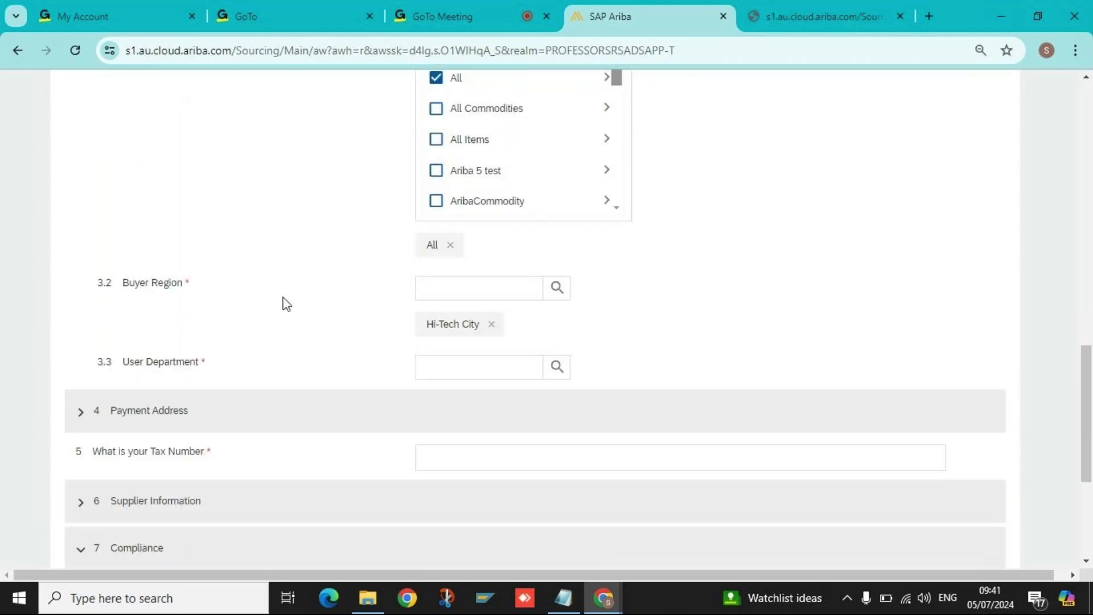
Set the user department to Parent Dept.
click(468, 376)
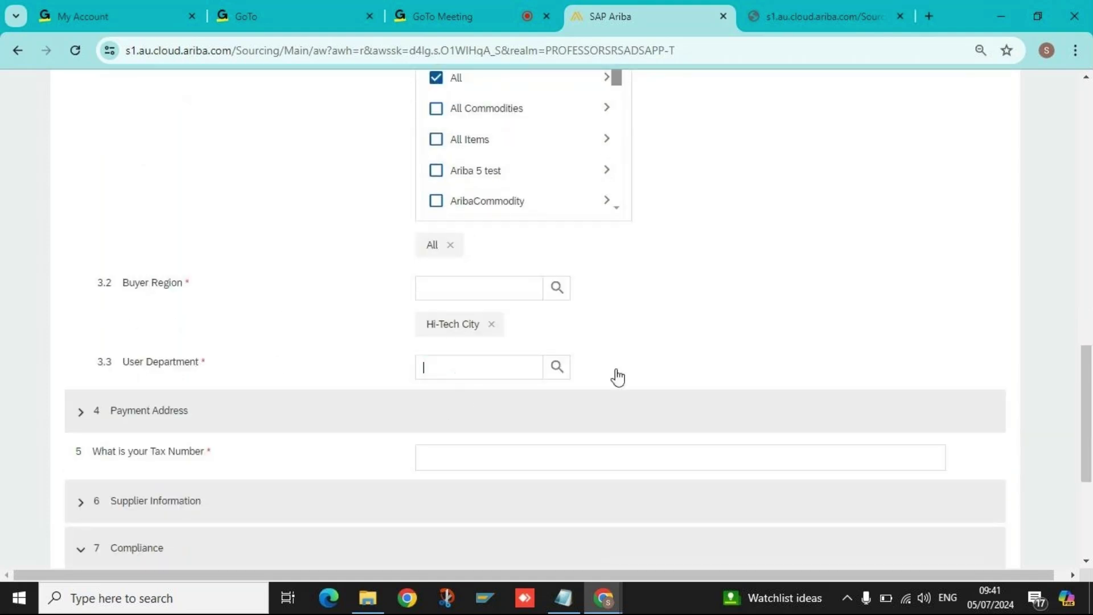
click(557, 366)
click(437, 403)
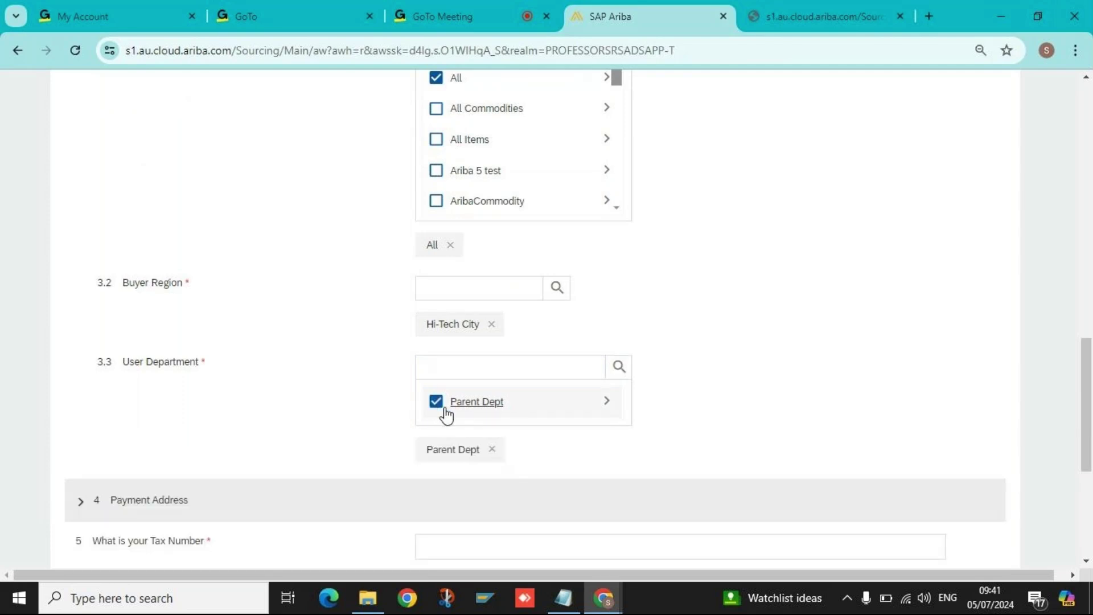
scroll(573, 430, down, 4)
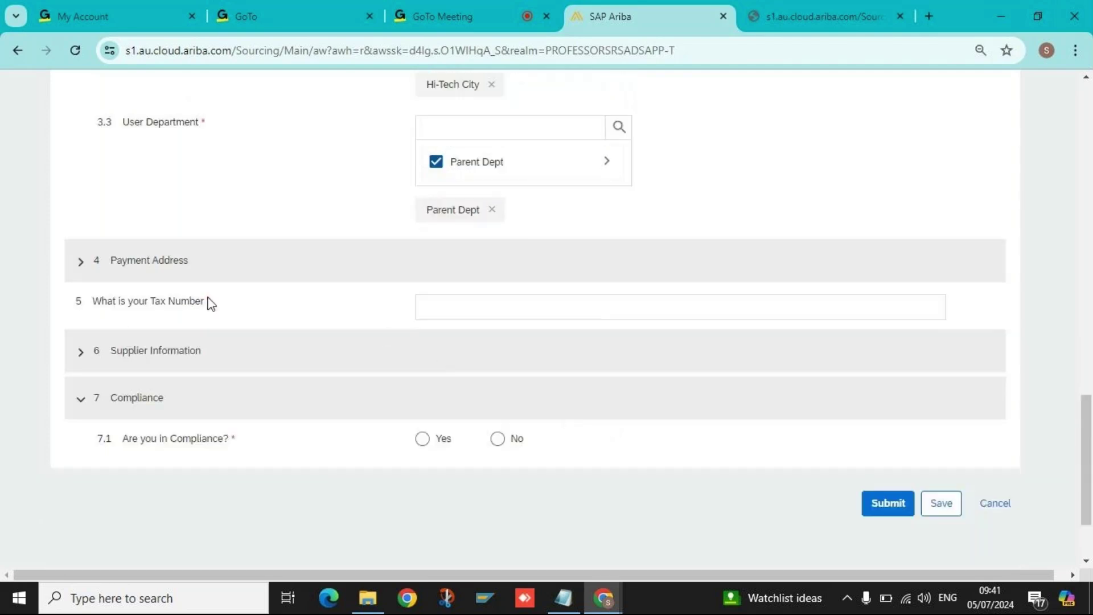
click(421, 296)
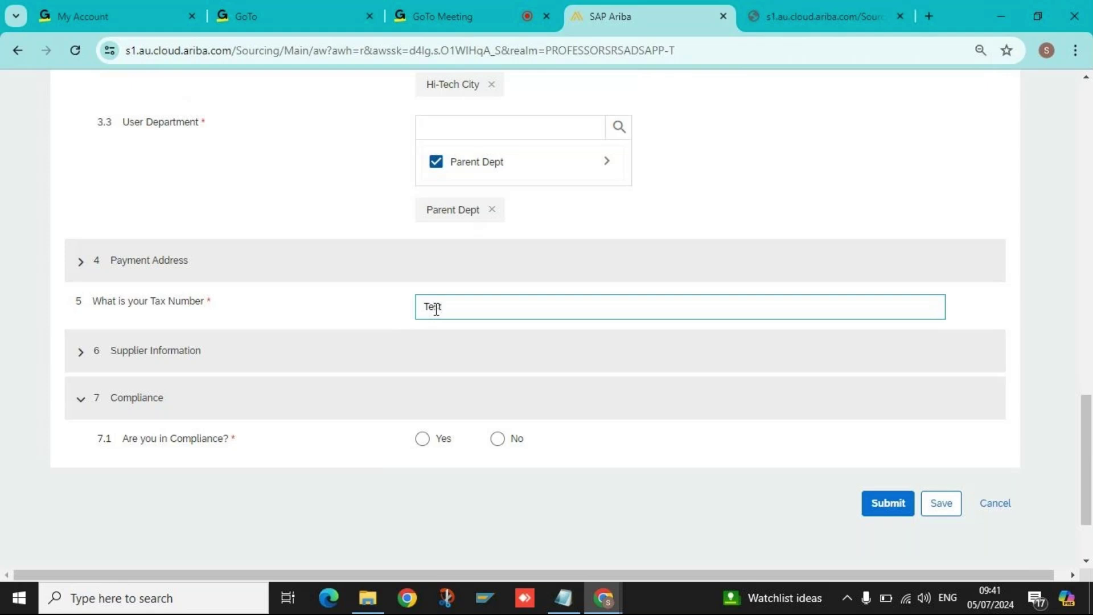
Enter tax number TestTax and paste the supplier name Test Supplier0507.
text(Tax)
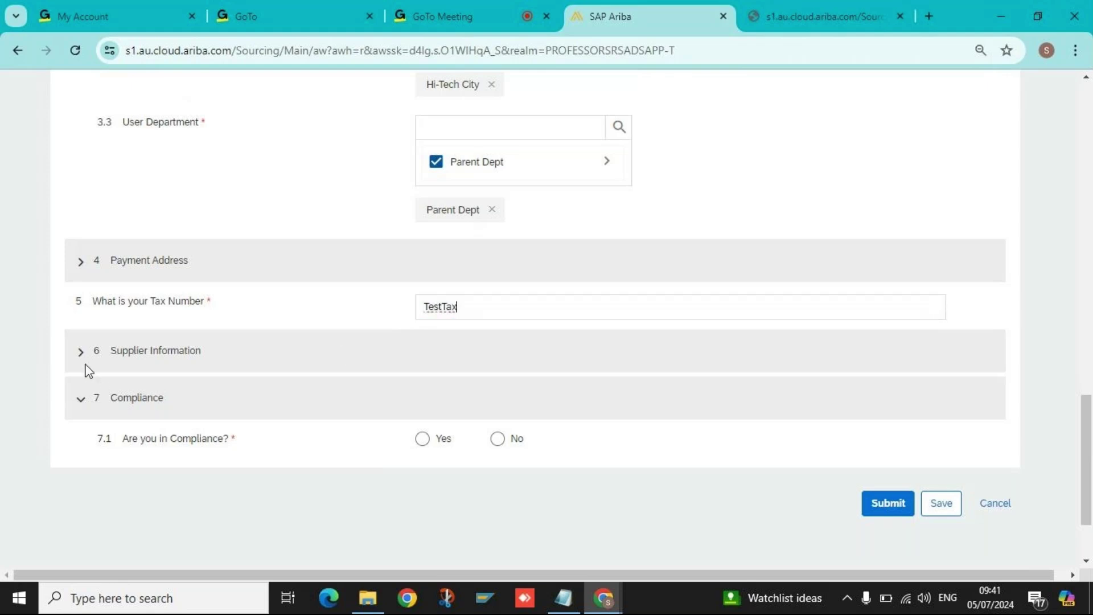
click(82, 363)
click(480, 397)
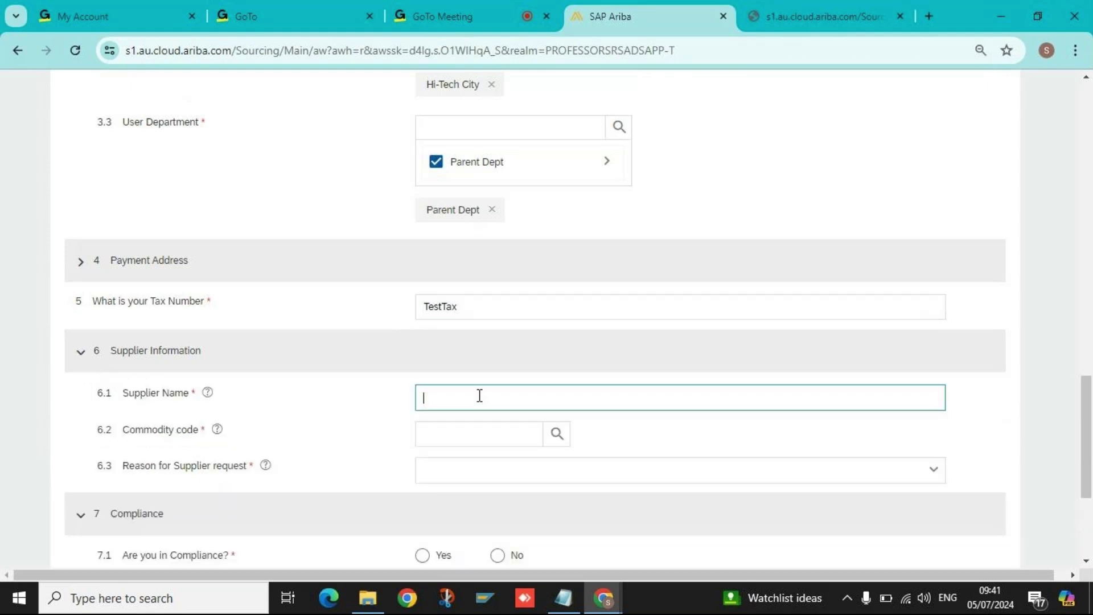
text(Test Supplier0507)
click(422, 414)
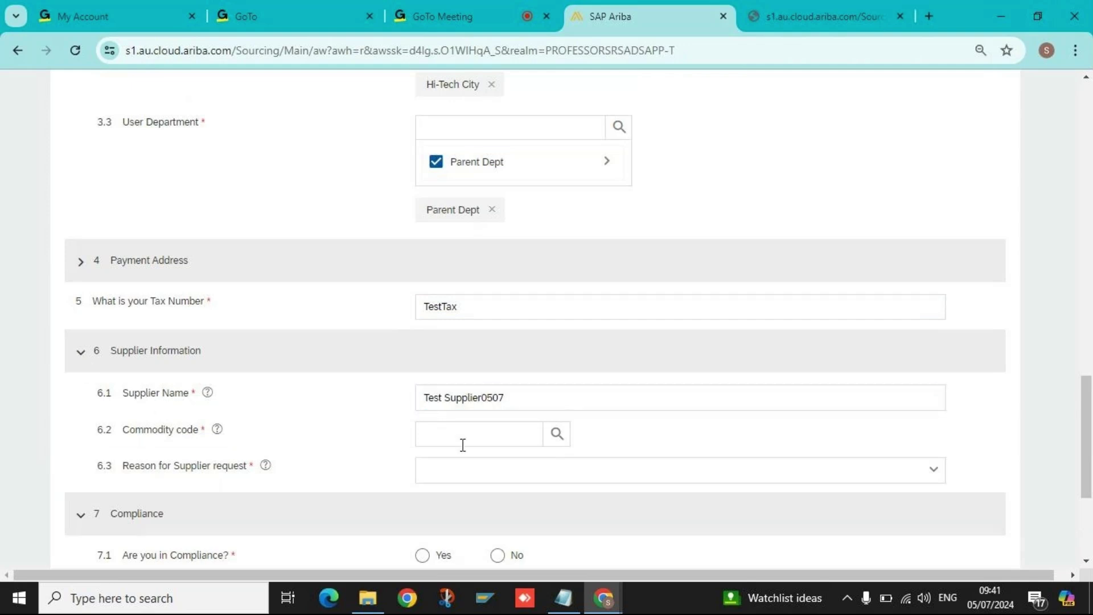
Select All Commodities as the commodity code.
click(478, 437)
click(557, 434)
scroll(483, 482, down, 1)
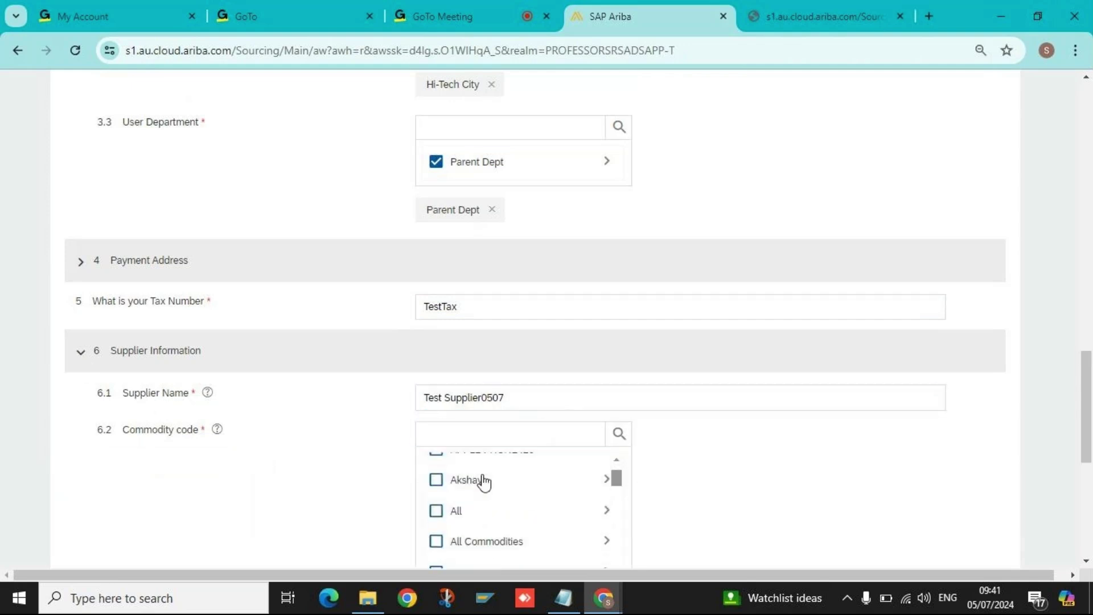
scroll(483, 482, down, 3)
scroll(434, 485, up, 2)
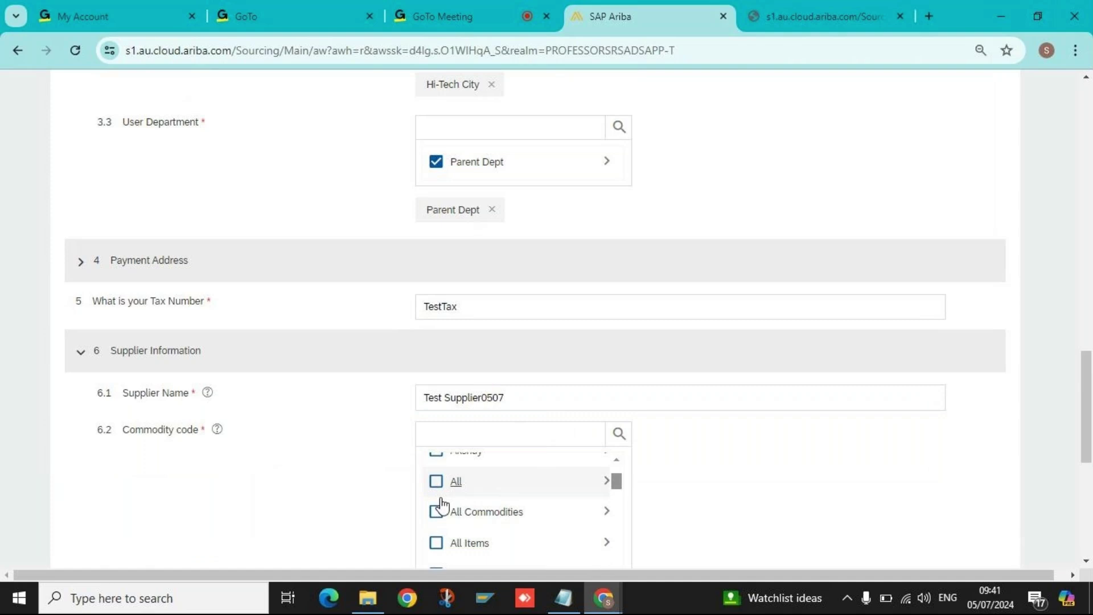
click(436, 512)
scroll(646, 509, down, 3)
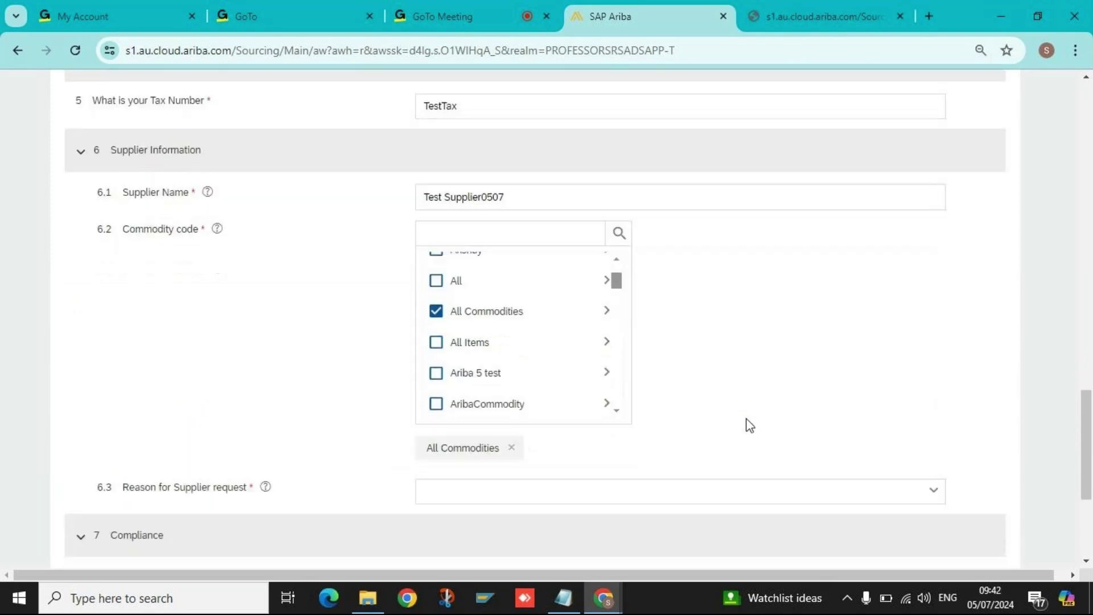
scroll(626, 450, down, 1)
Tick Sourcing, Contract and Purchase Order as the supplier request reasons.
click(436, 451)
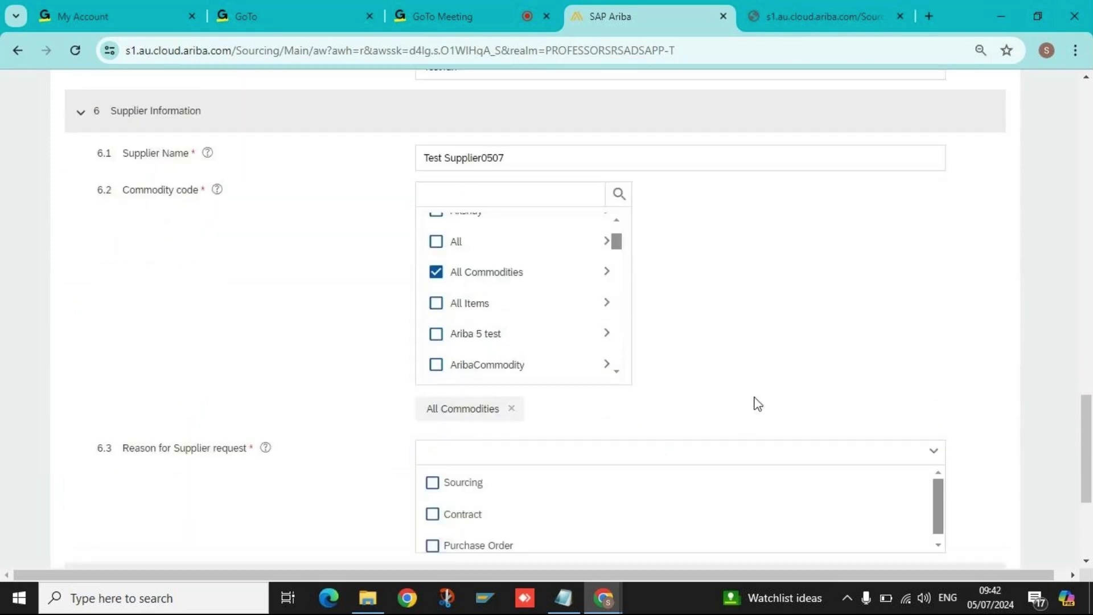
scroll(757, 403, down, 1)
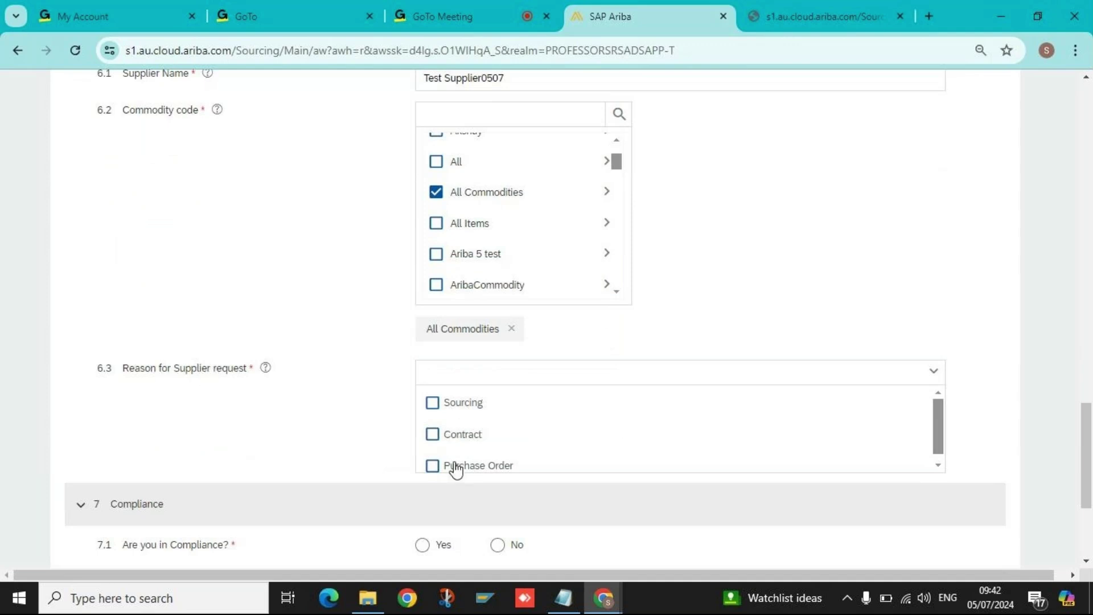
scroll(486, 466, down, 1)
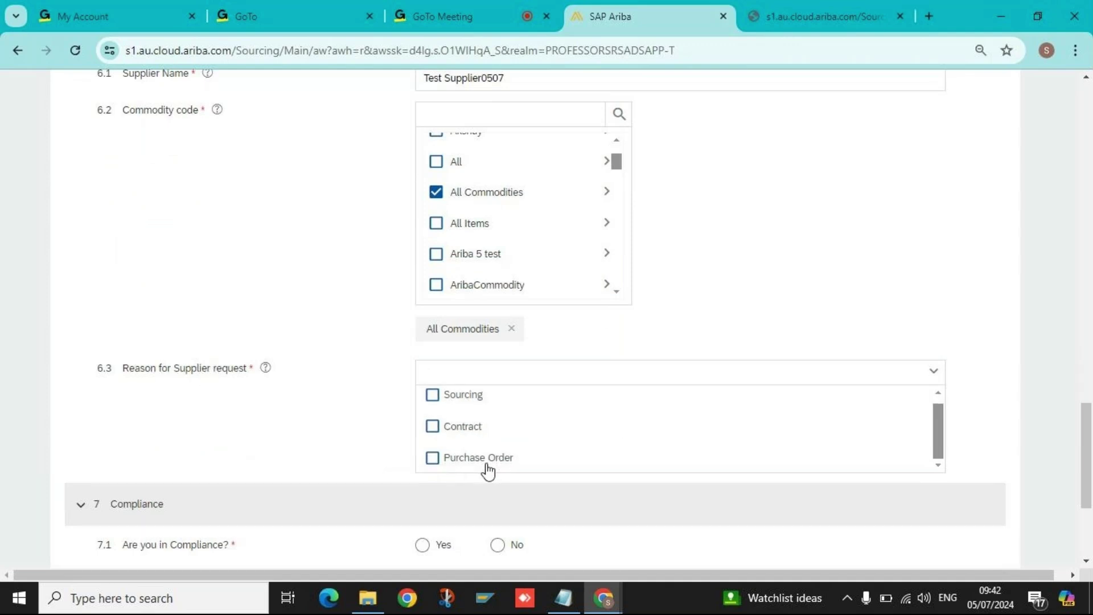
scroll(486, 466, up, 1)
click(432, 402)
click(433, 435)
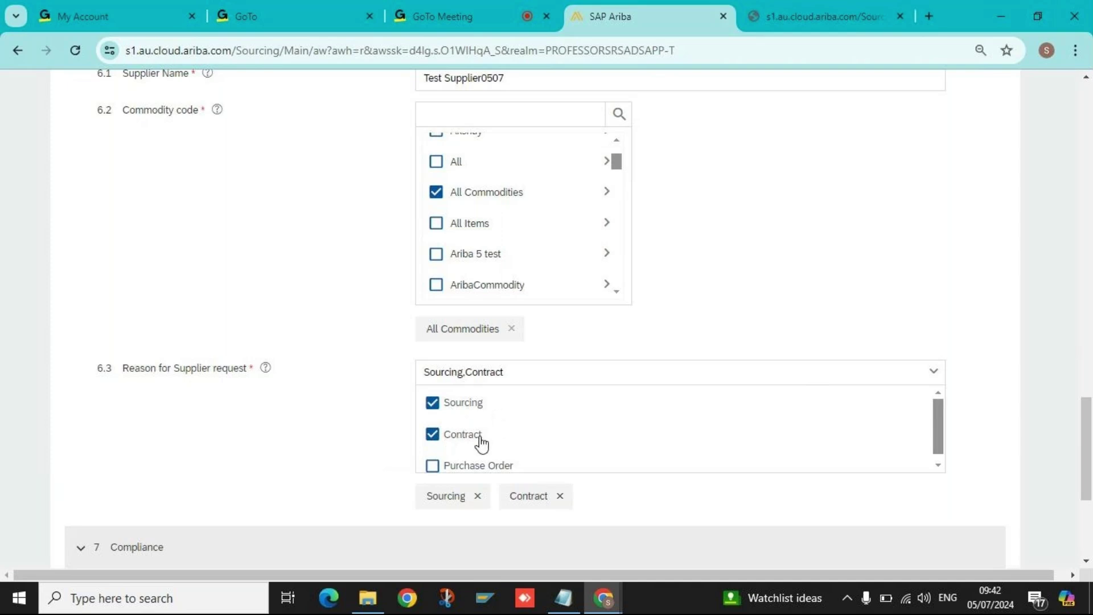
click(433, 465)
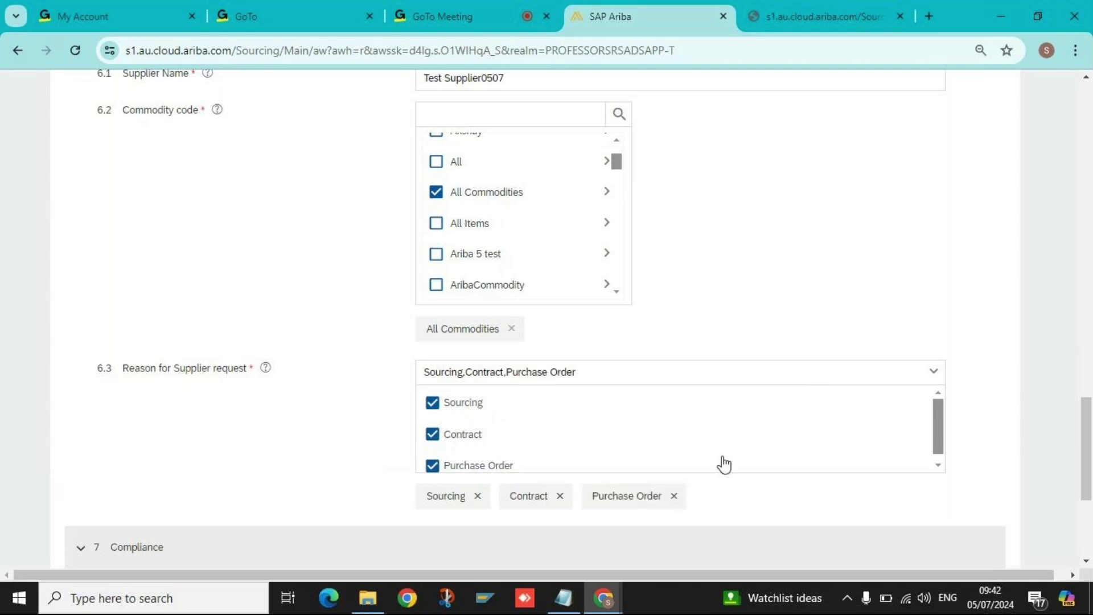
scroll(768, 466, down, 2)
scroll(768, 470, down, 2)
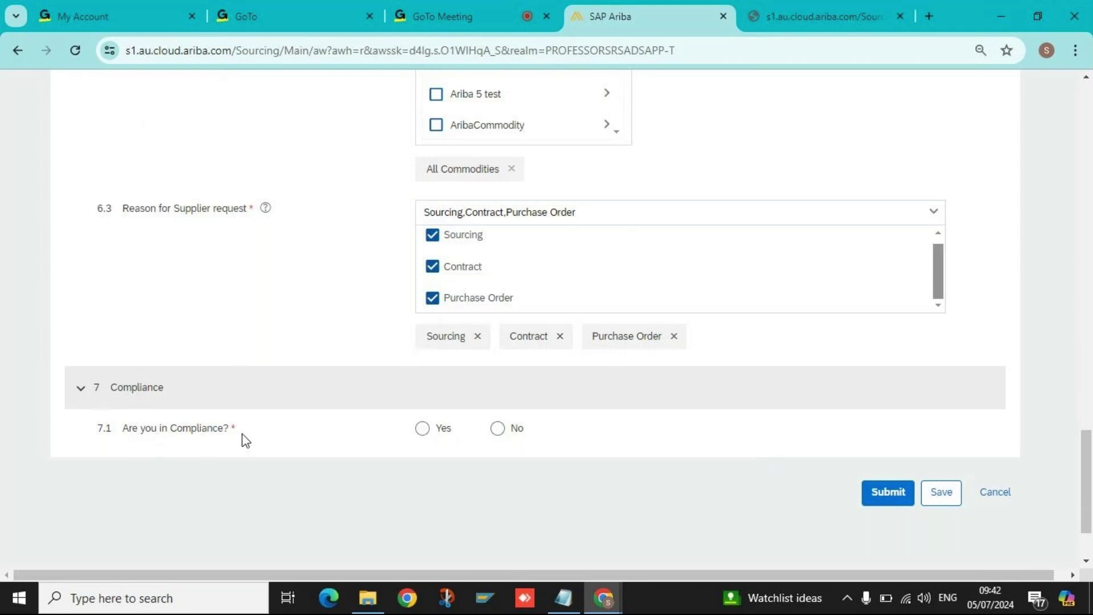
Answer No to question 7.1 Are you in Compliance?
click(424, 429)
click(500, 430)
scroll(650, 441, up, 15)
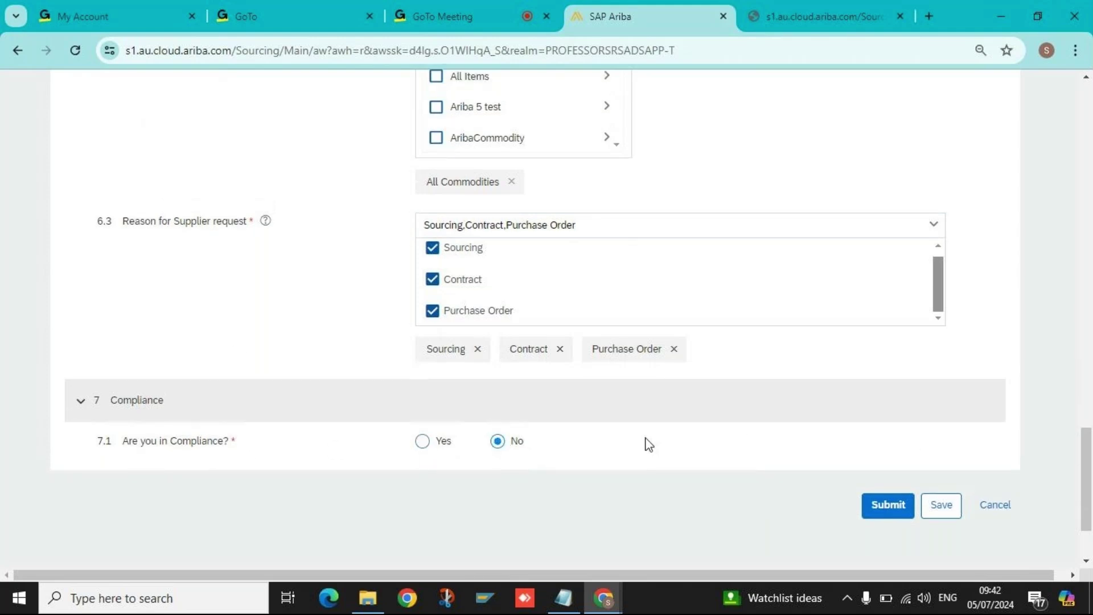
scroll(661, 418, up, 15)
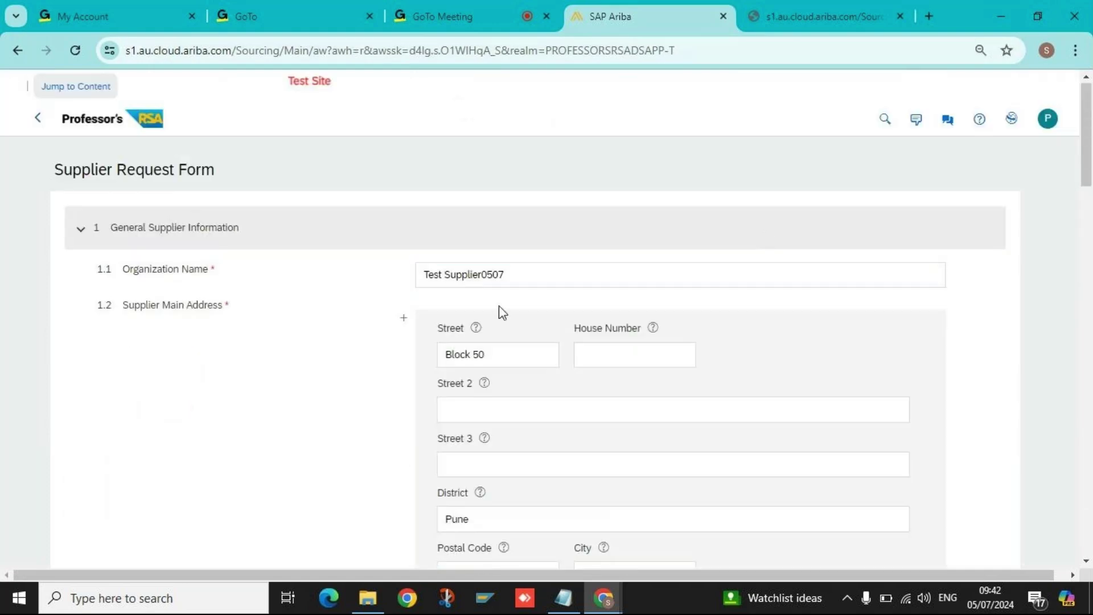
Check the organization name Test Supplier0507 and submit the request form.
click(534, 276)
double_click(534, 277)
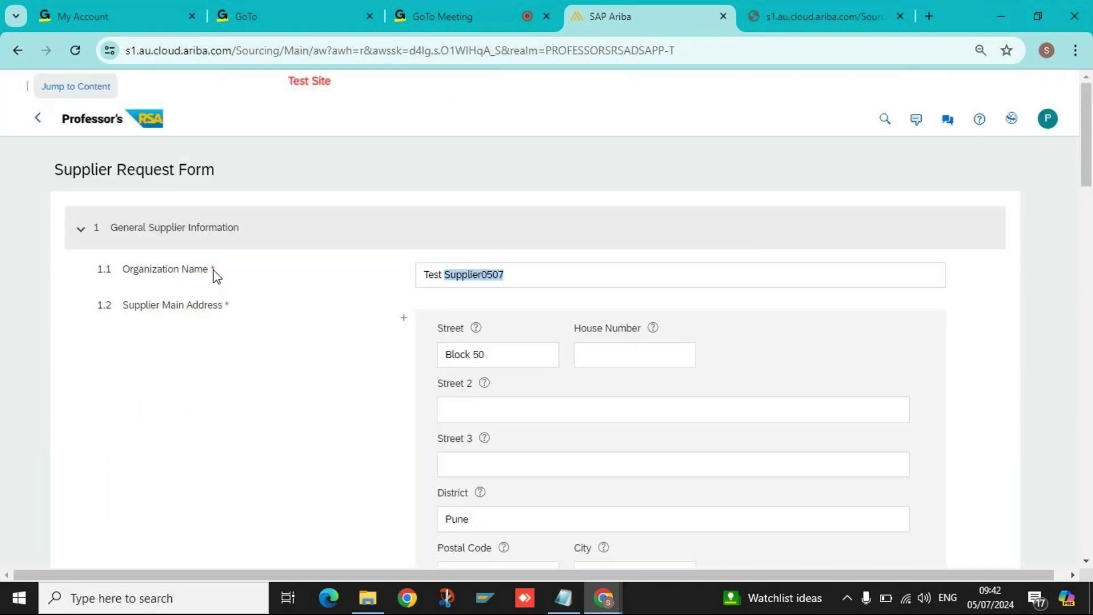
scroll(225, 294, down, 10)
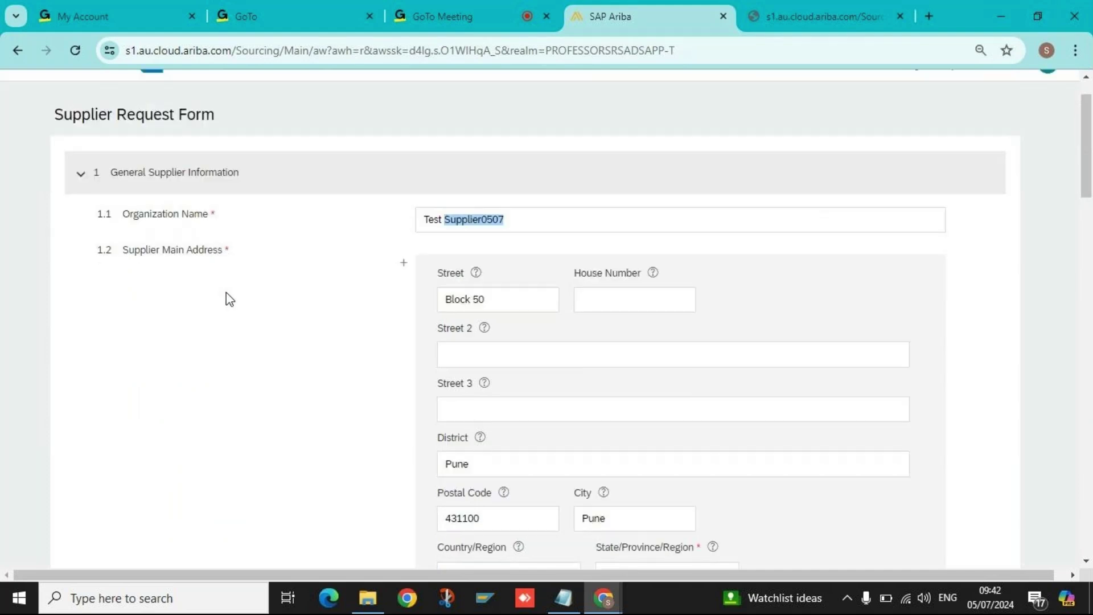
scroll(374, 341, down, 15)
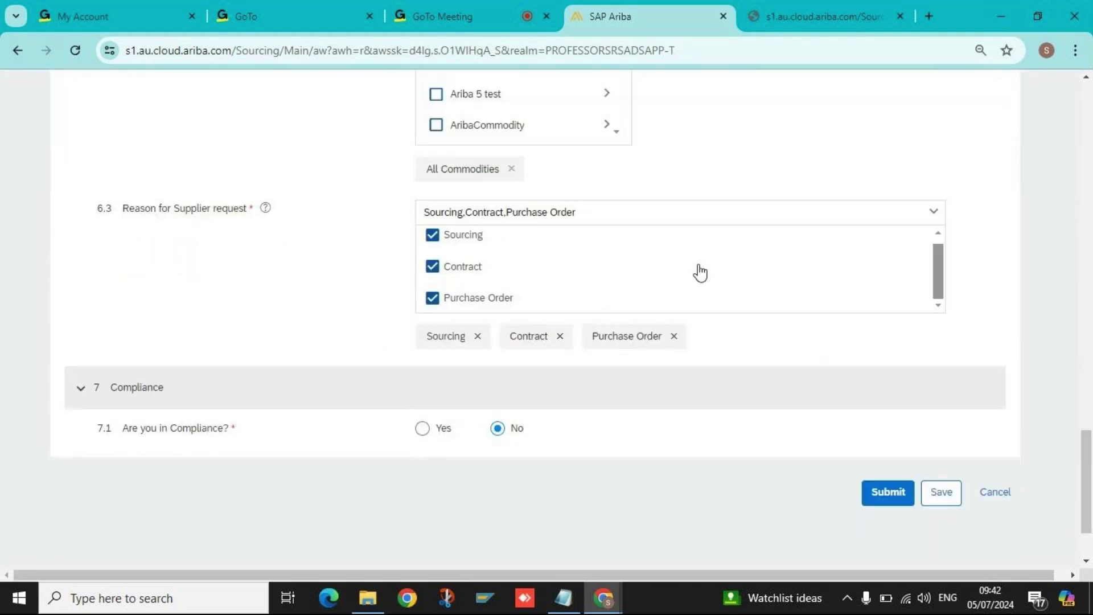
click(872, 497)
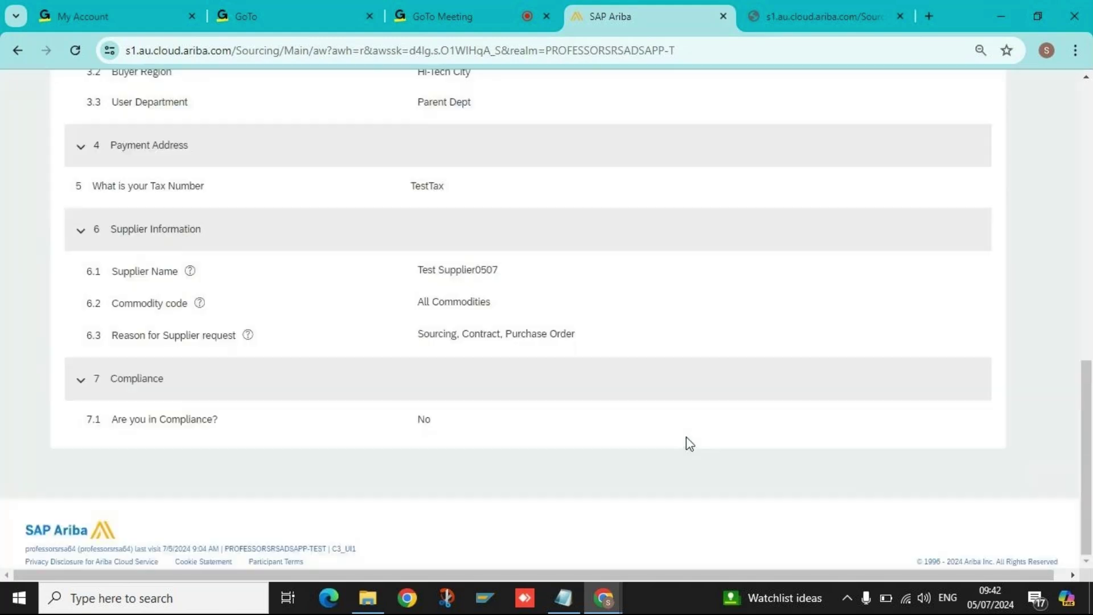
scroll(686, 436, up, 15)
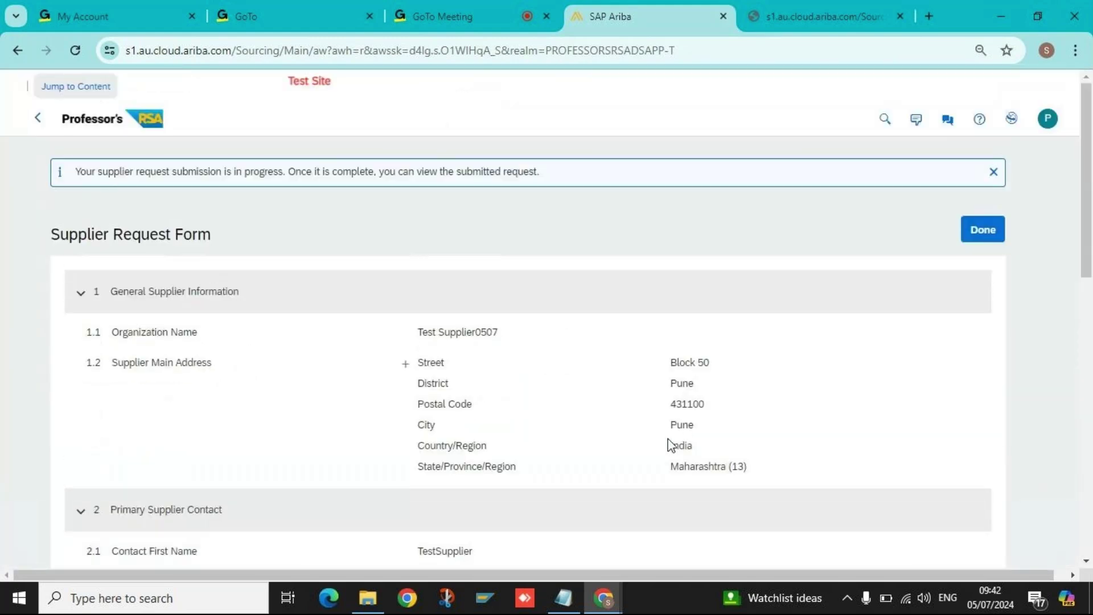
Review the submission-in-progress message, then choose Done to return to the dashboard.
double_click(255, 176)
click(341, 175)
double_click(342, 175)
click(382, 176)
double_click(428, 176)
double_click(521, 177)
triple_click(524, 178)
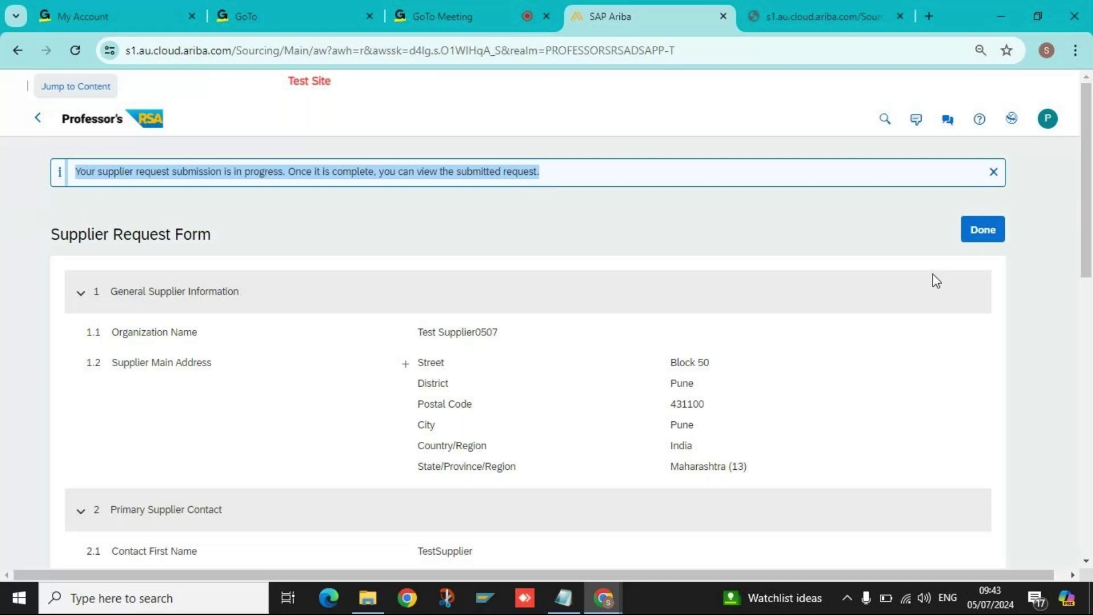
click(980, 238)
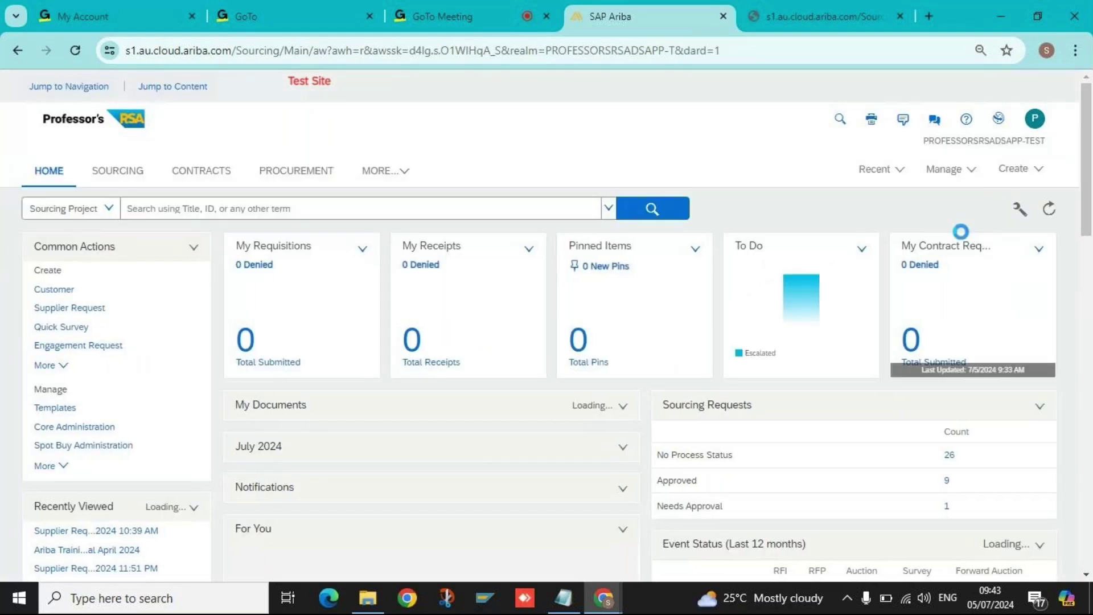
In Supplier Management, check Test Supplier0507's In Approval status and open its request.
click(372, 181)
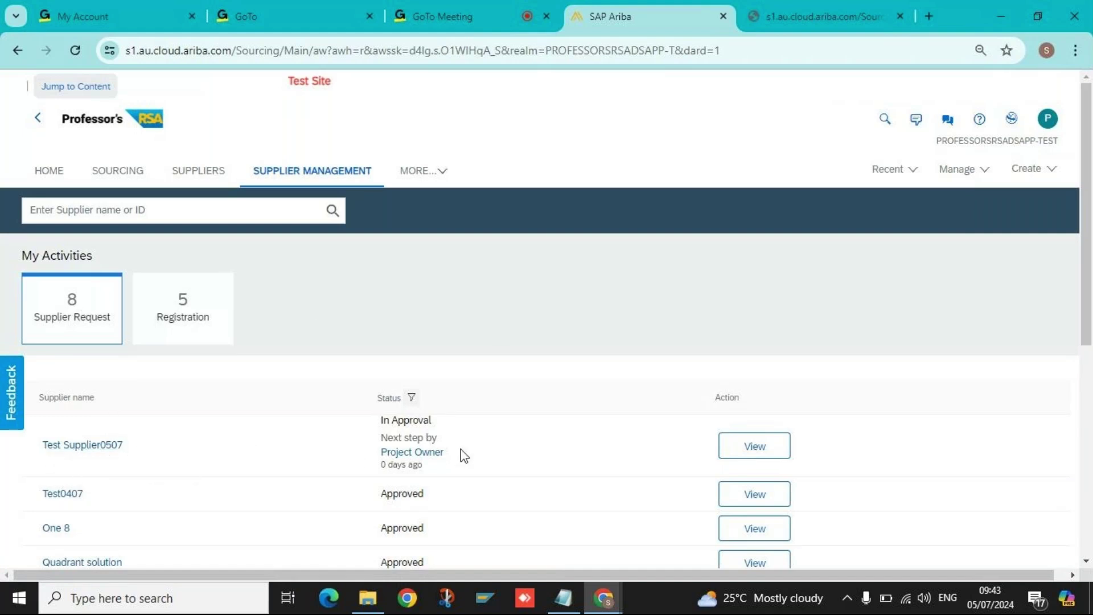
triple_click(389, 421)
click(403, 441)
triple_click(402, 441)
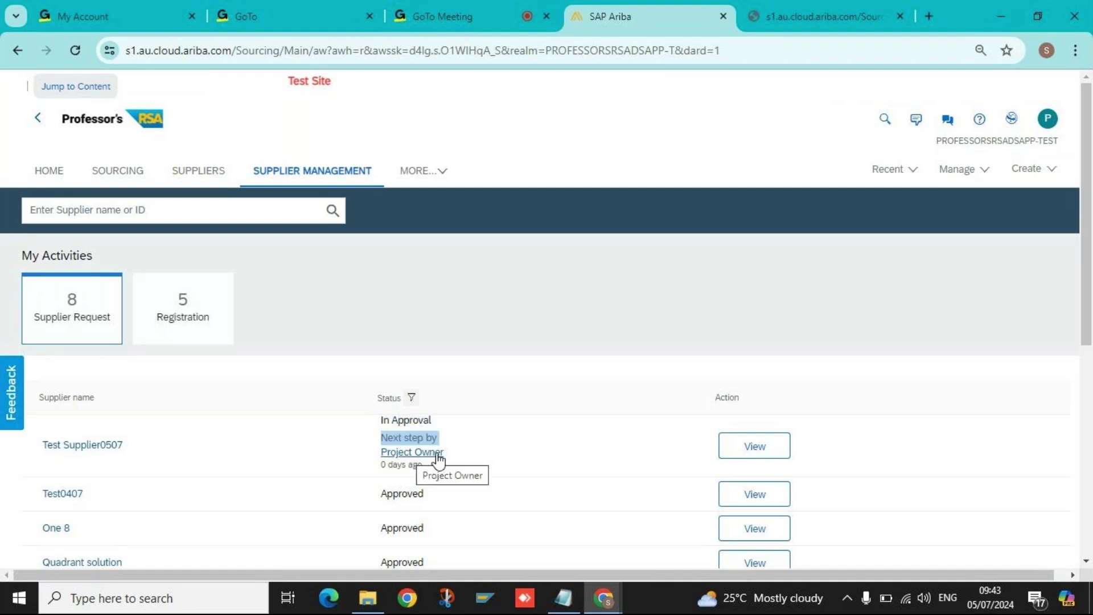
click(497, 463)
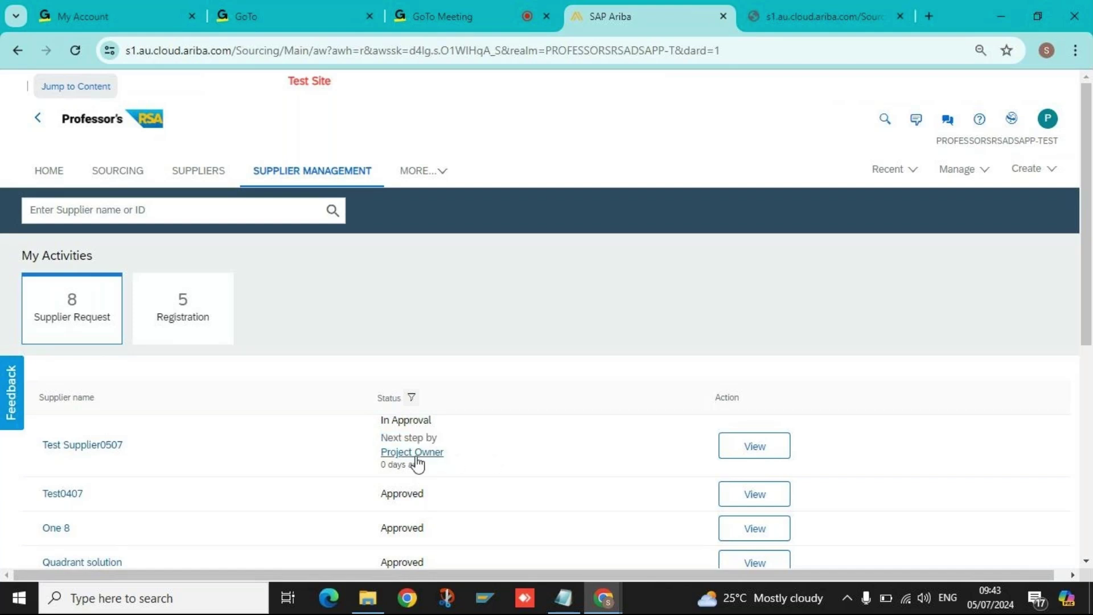
click(732, 454)
Open the Test Supplier0507 request, expand Supplier Information and Compliance, and check the Approval step.
click(728, 459)
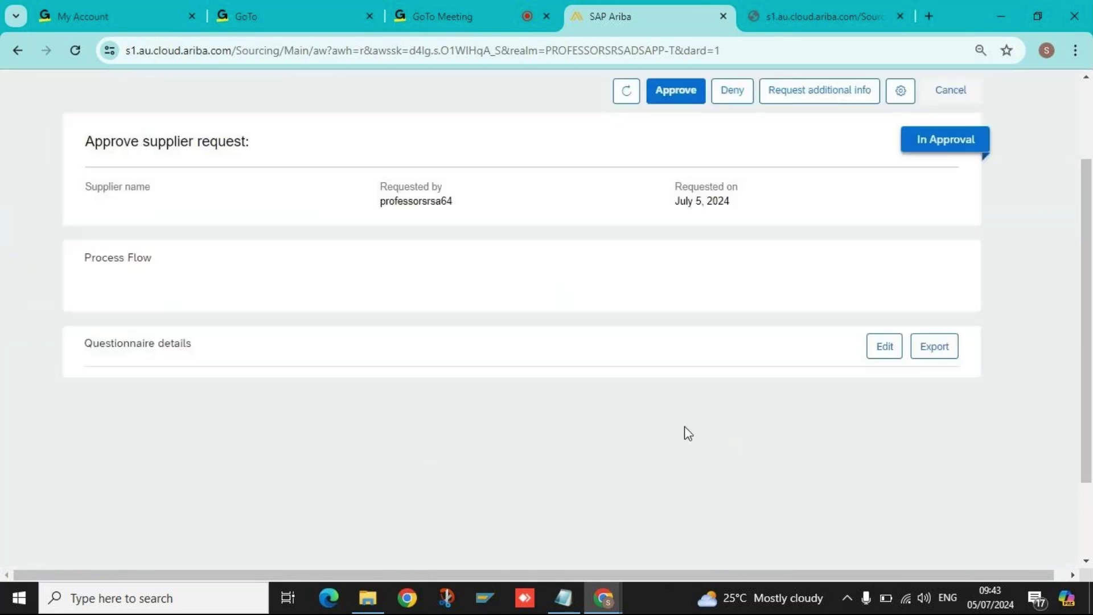
scroll(873, 320, up, 2)
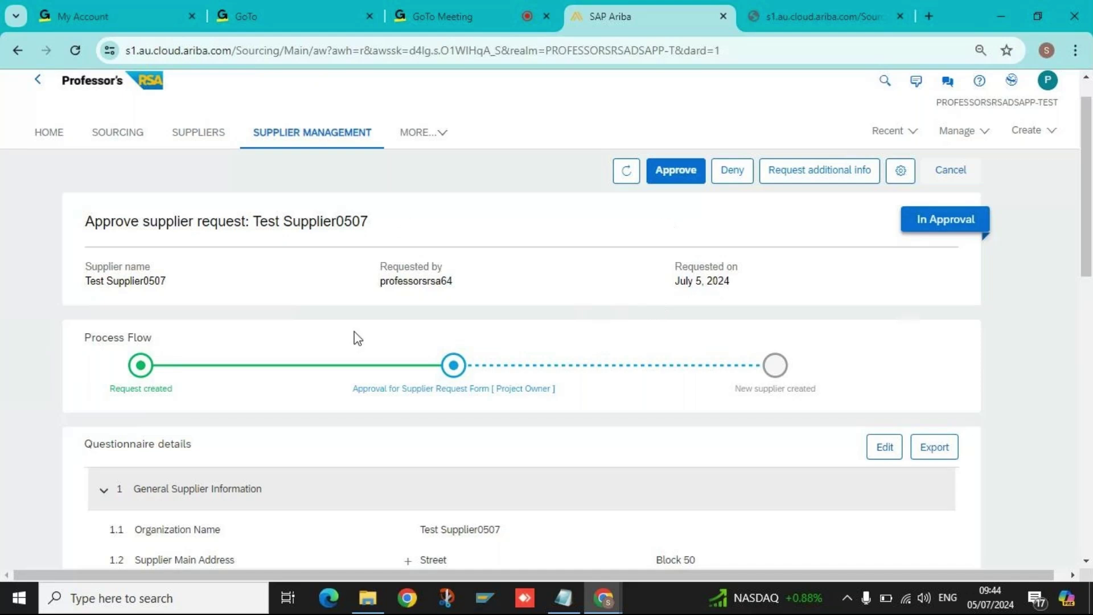
scroll(883, 390, down, 3)
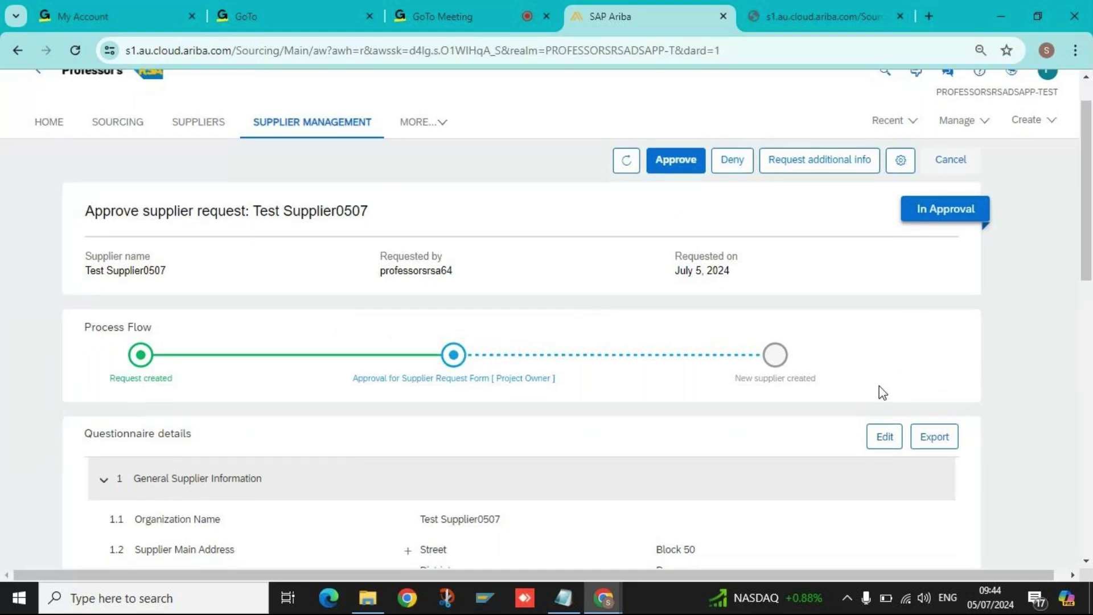
scroll(733, 379, down, 4)
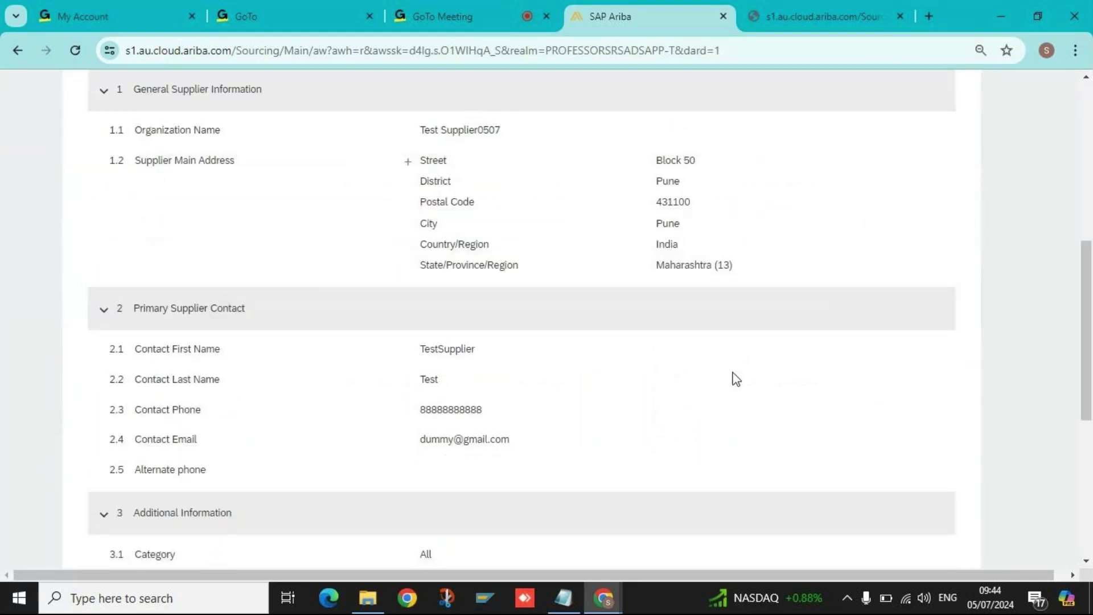
scroll(731, 381, down, 4)
scroll(734, 383, down, 2)
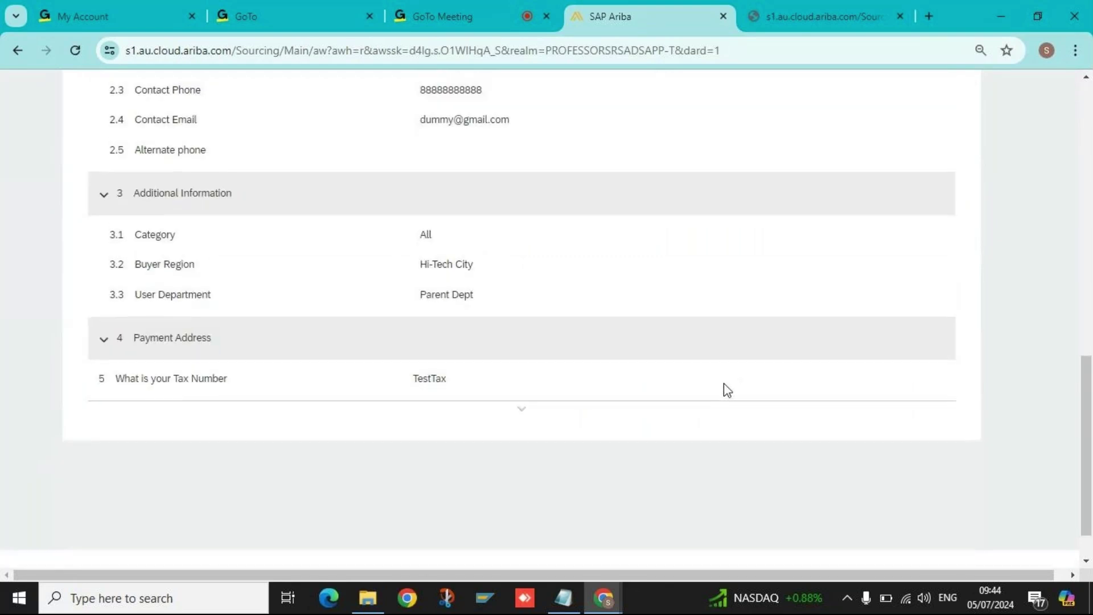
click(512, 419)
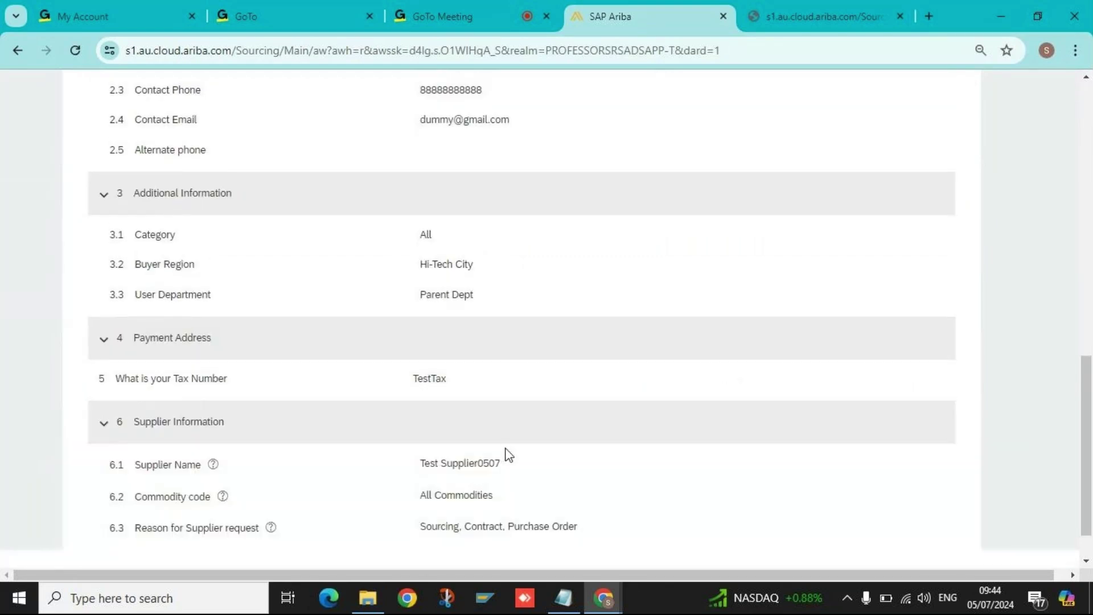
scroll(505, 454, down, 4)
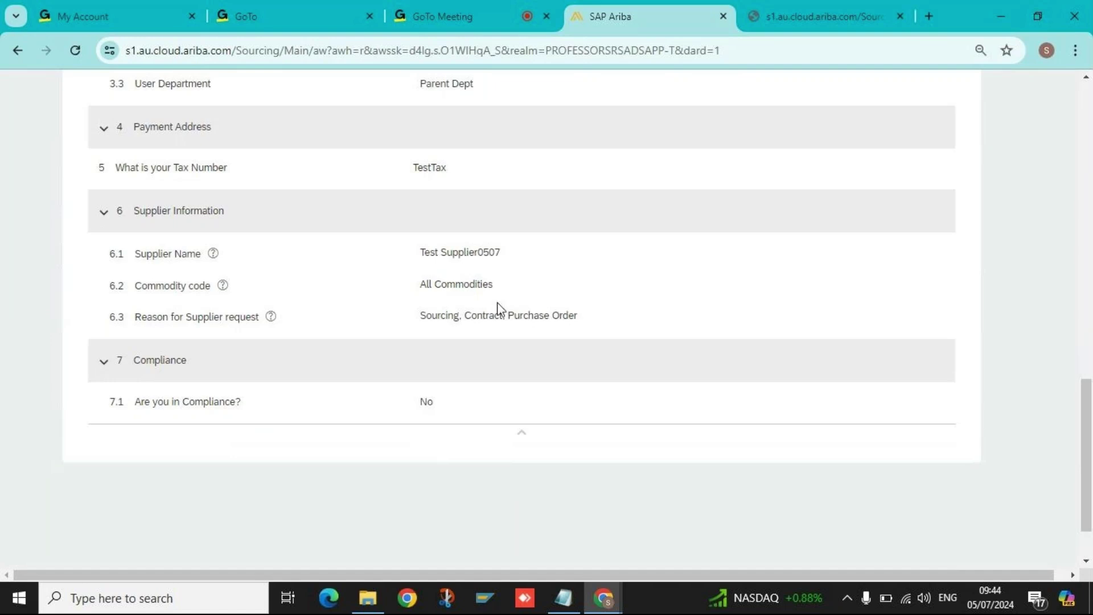
scroll(499, 310, up, 4)
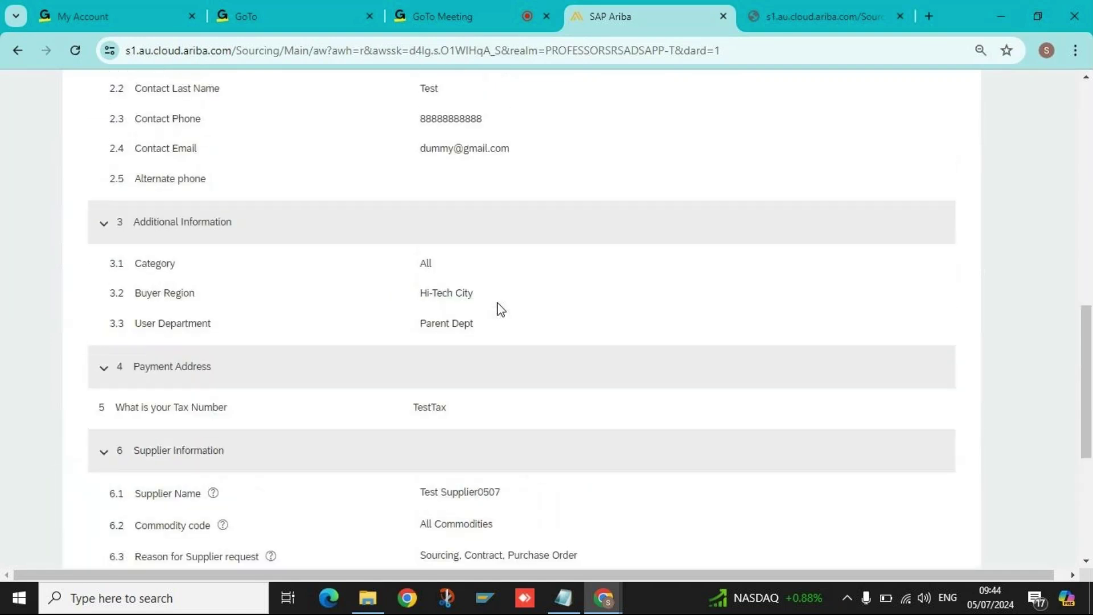
scroll(501, 310, up, 7)
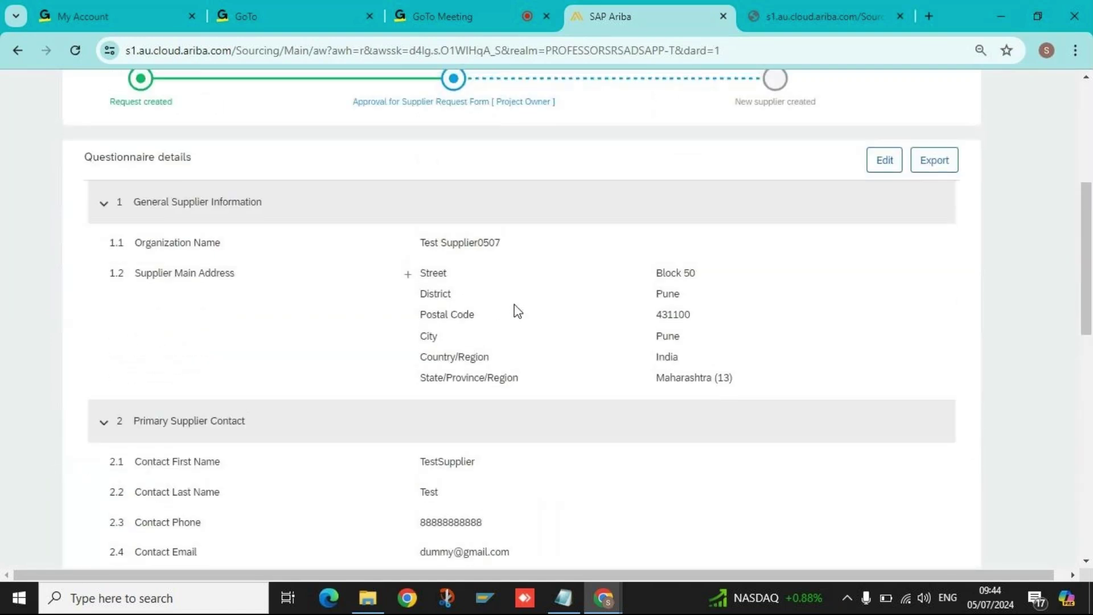
scroll(517, 310, up, 3)
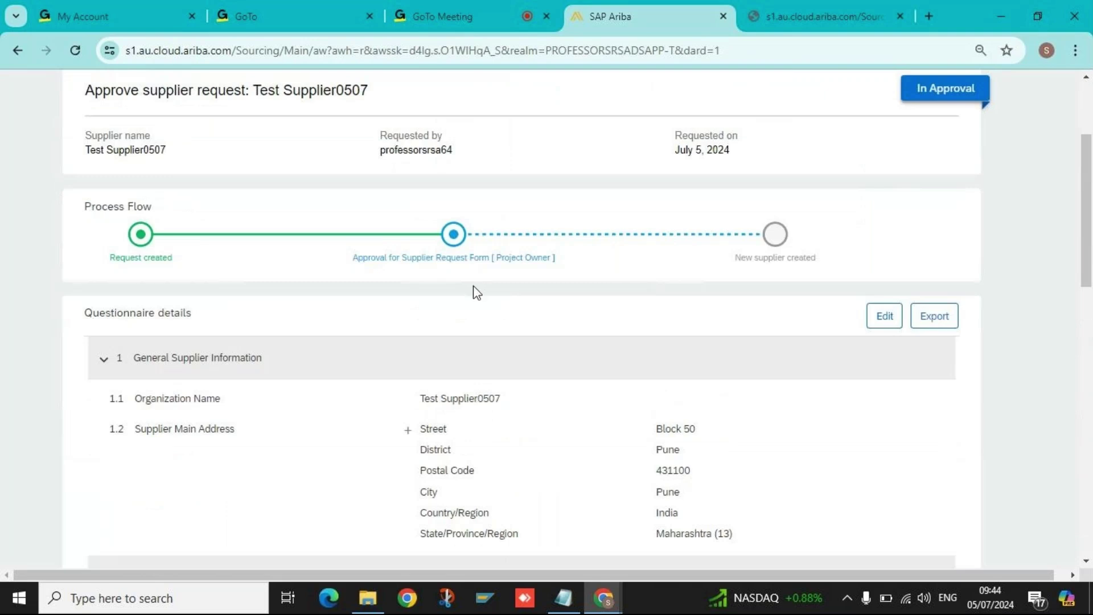
click(511, 262)
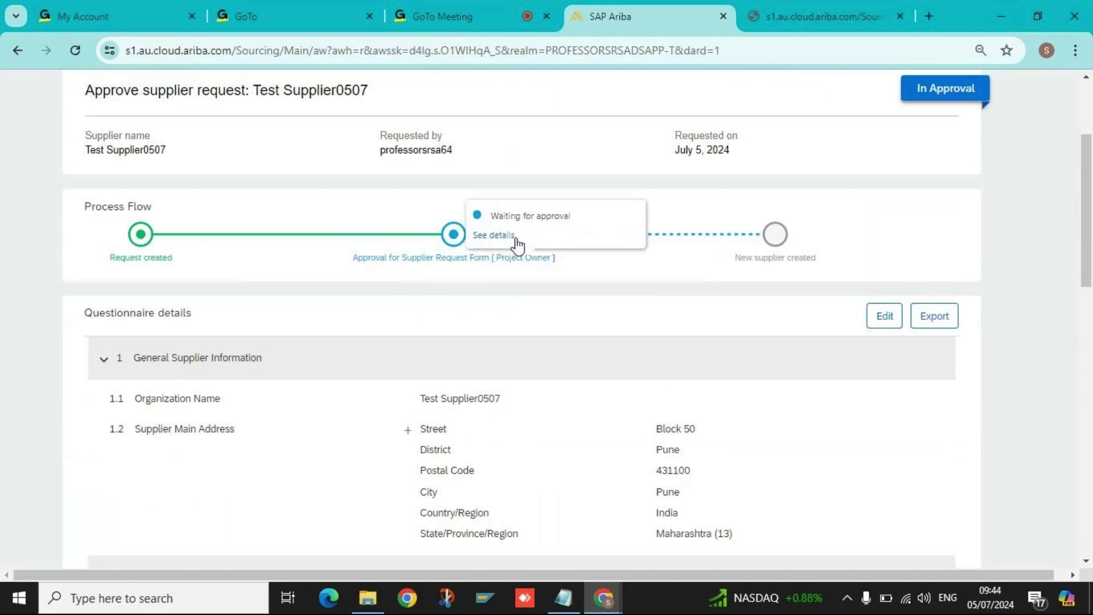
scroll(630, 282, up, 3)
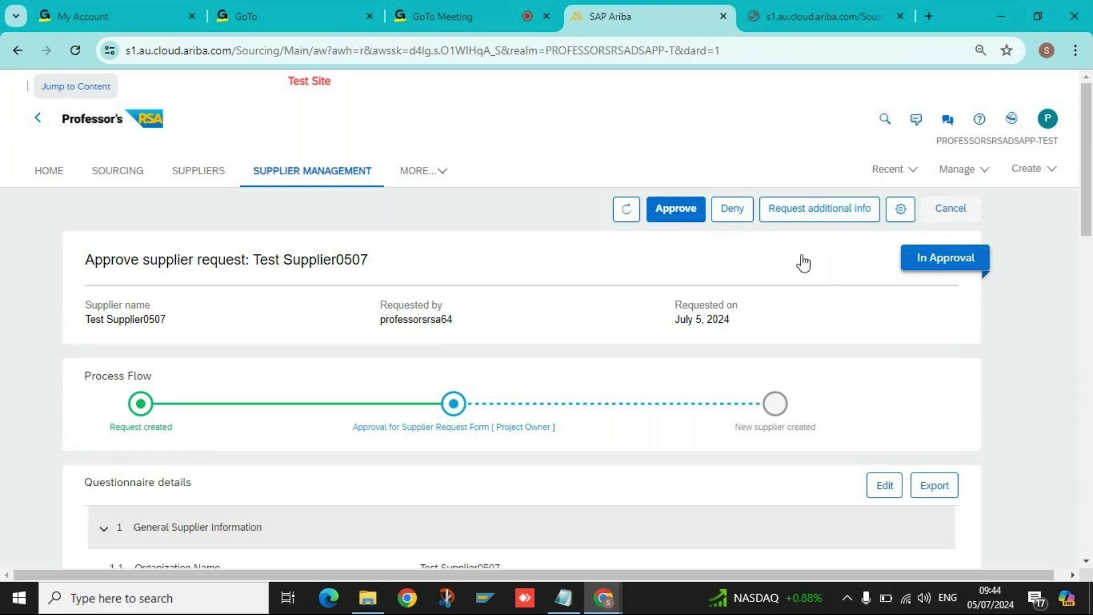
click(383, 424)
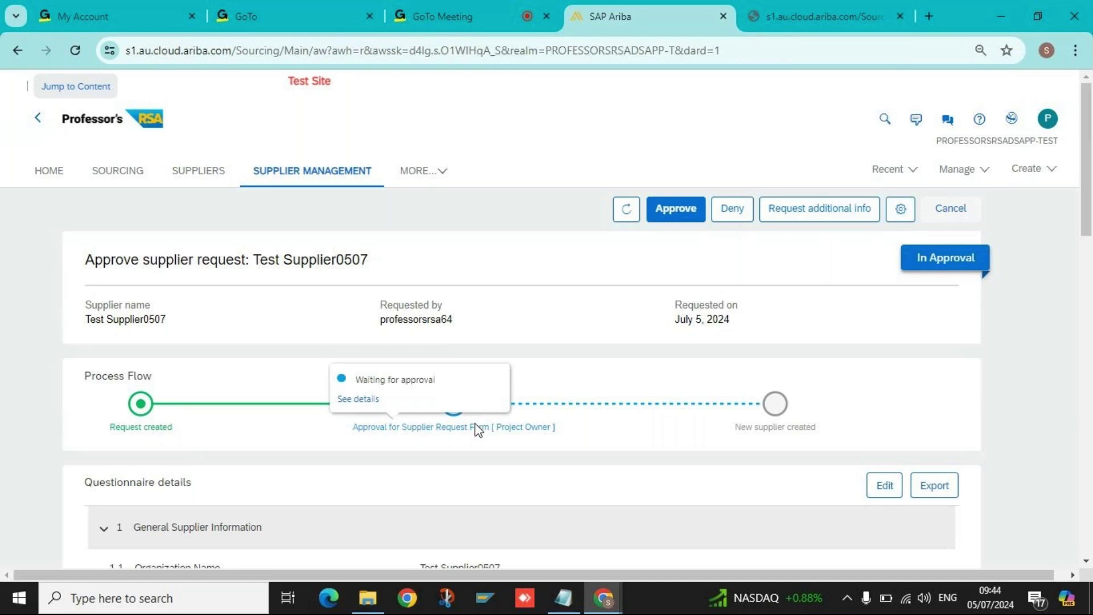
scroll(560, 460, down, 7)
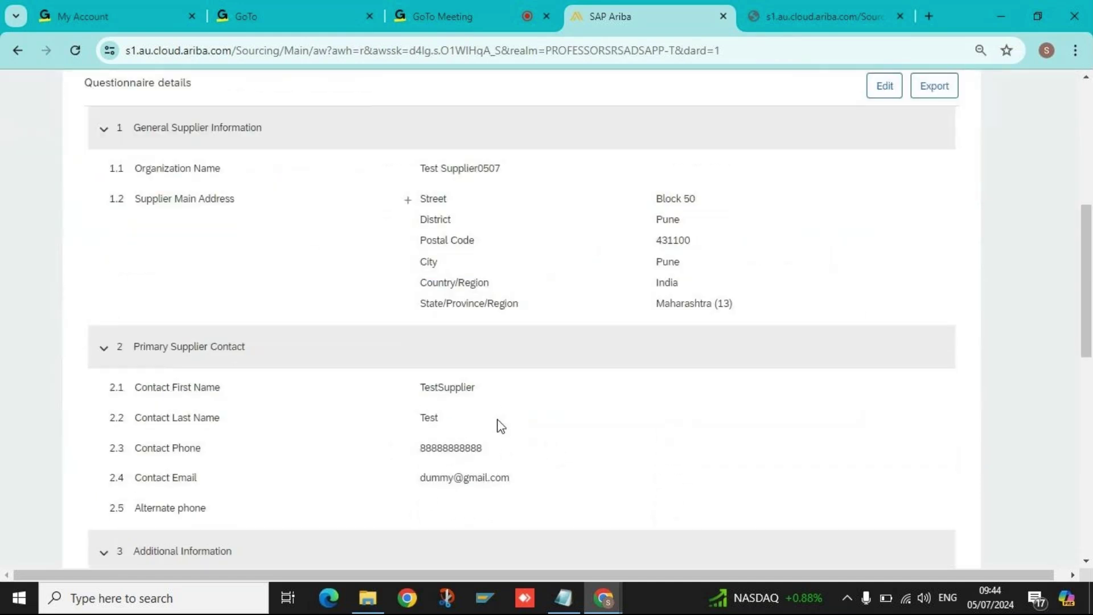
scroll(485, 452, down, 3)
scroll(501, 450, up, 8)
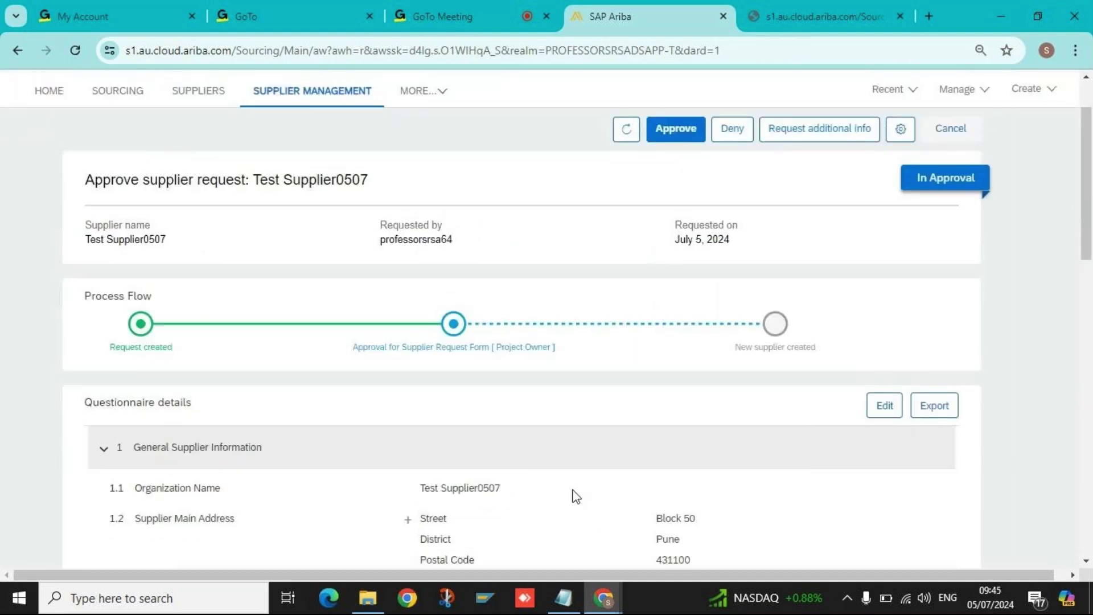
scroll(570, 489, down, 1)
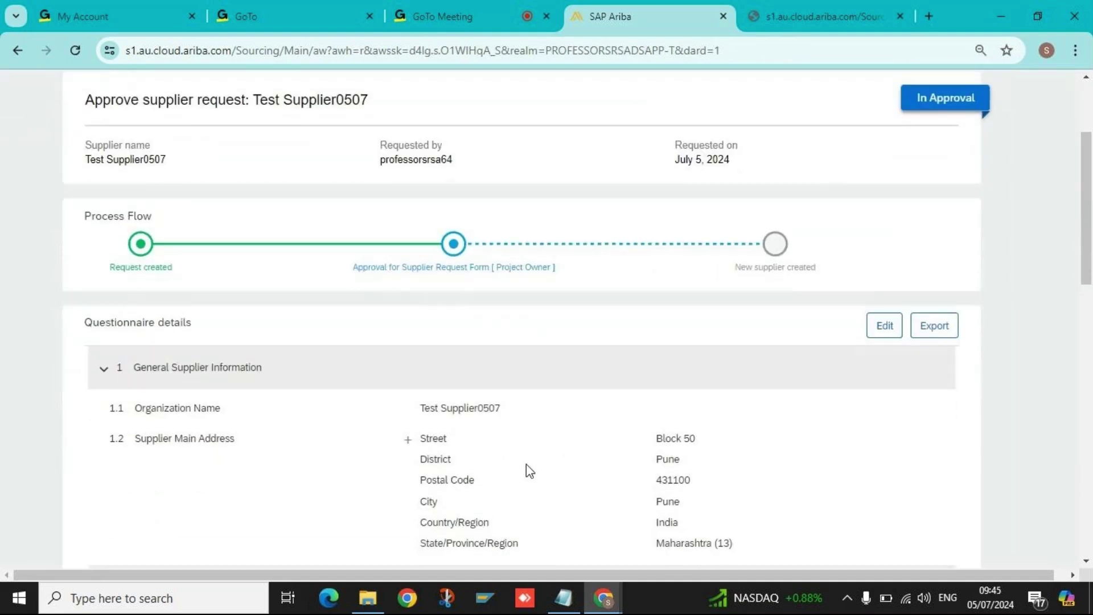
scroll(683, 285, up, 2)
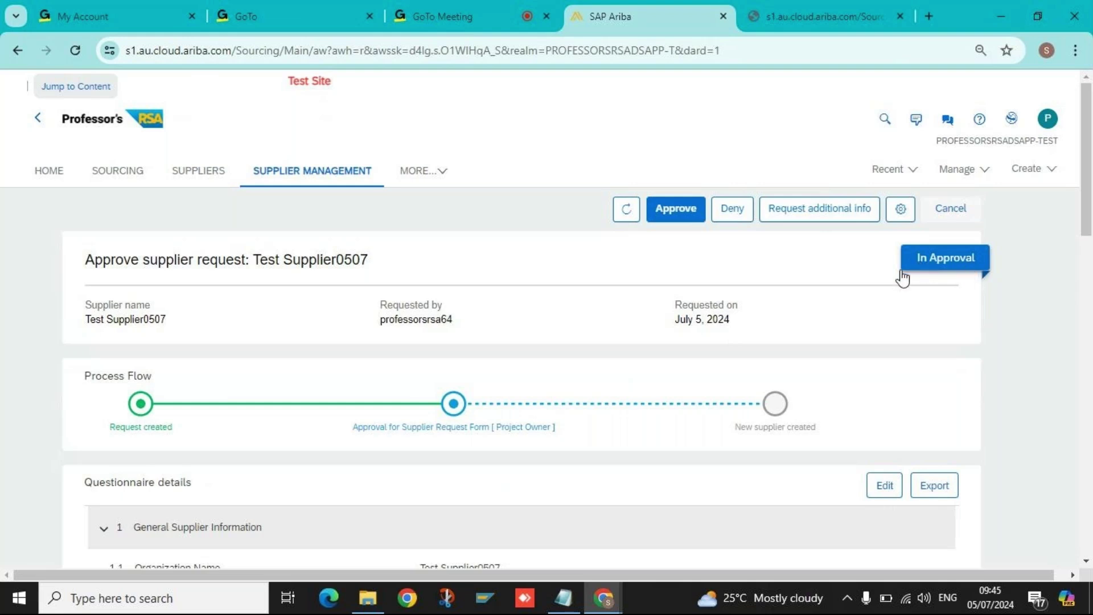
triple_click(129, 321)
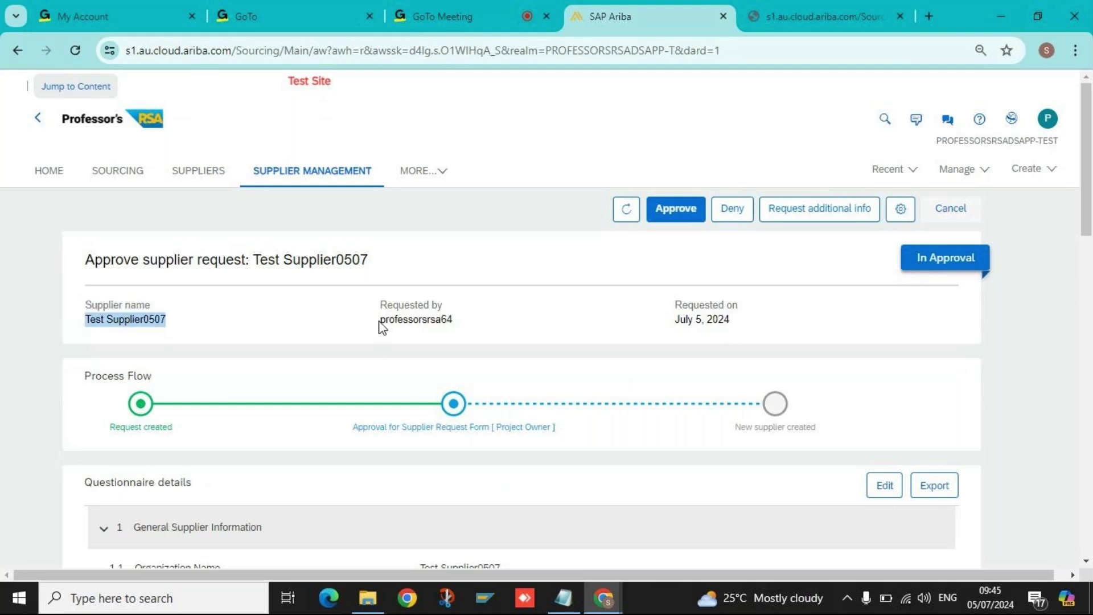
triple_click(402, 311)
click(424, 322)
triple_click(423, 322)
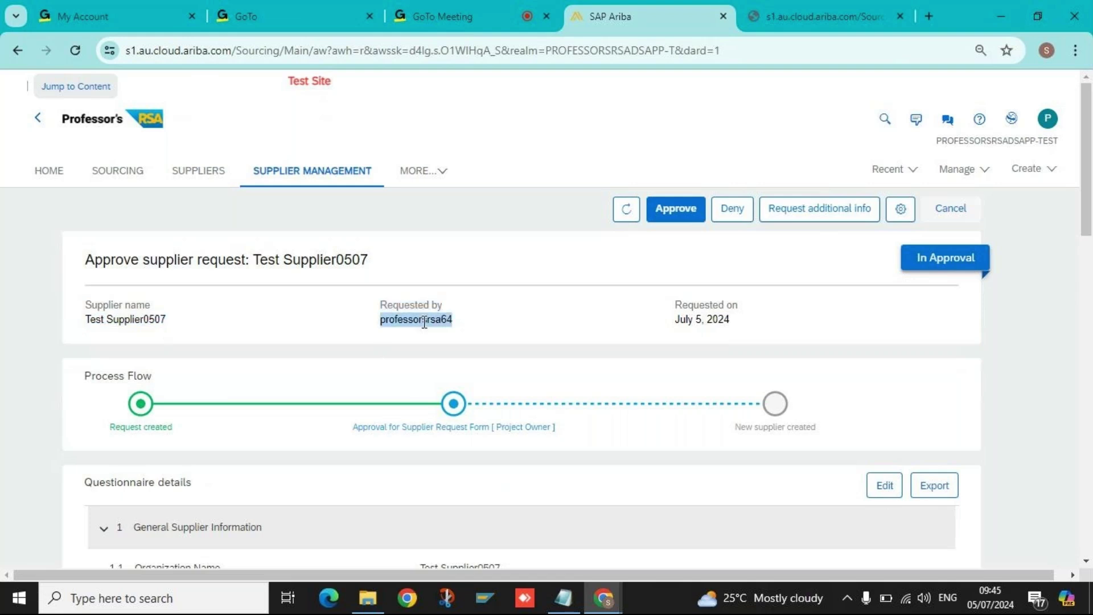
click(464, 325)
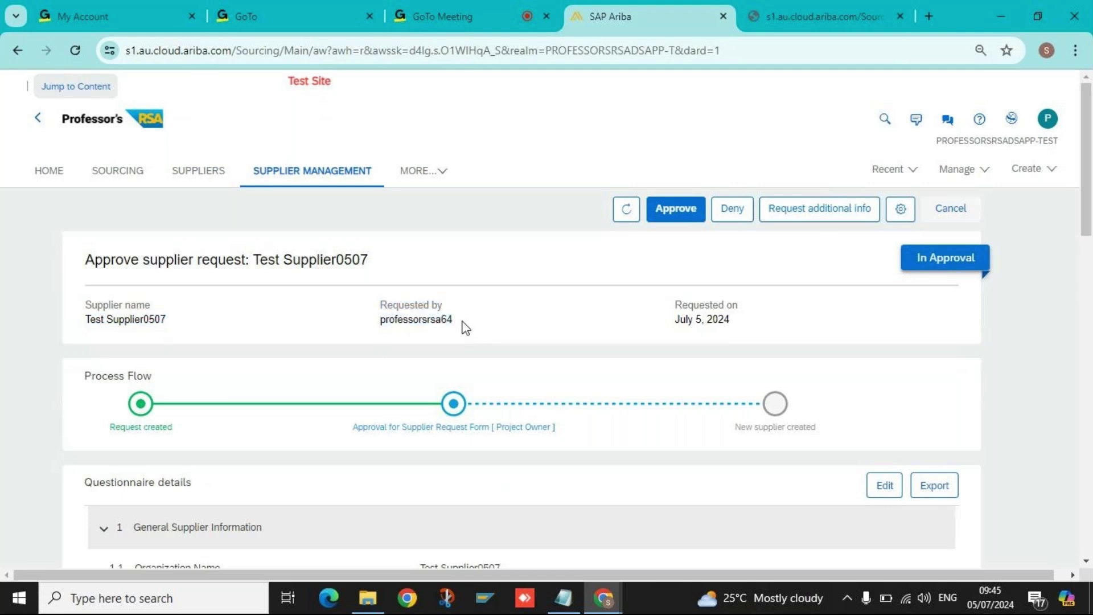
double_click(443, 323)
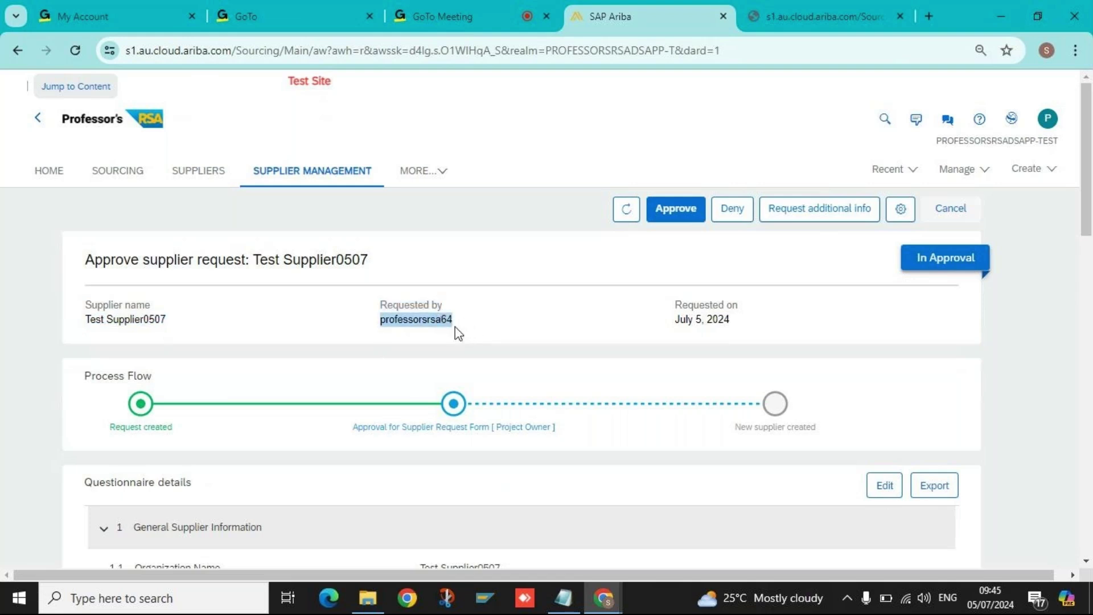
triple_click(706, 305)
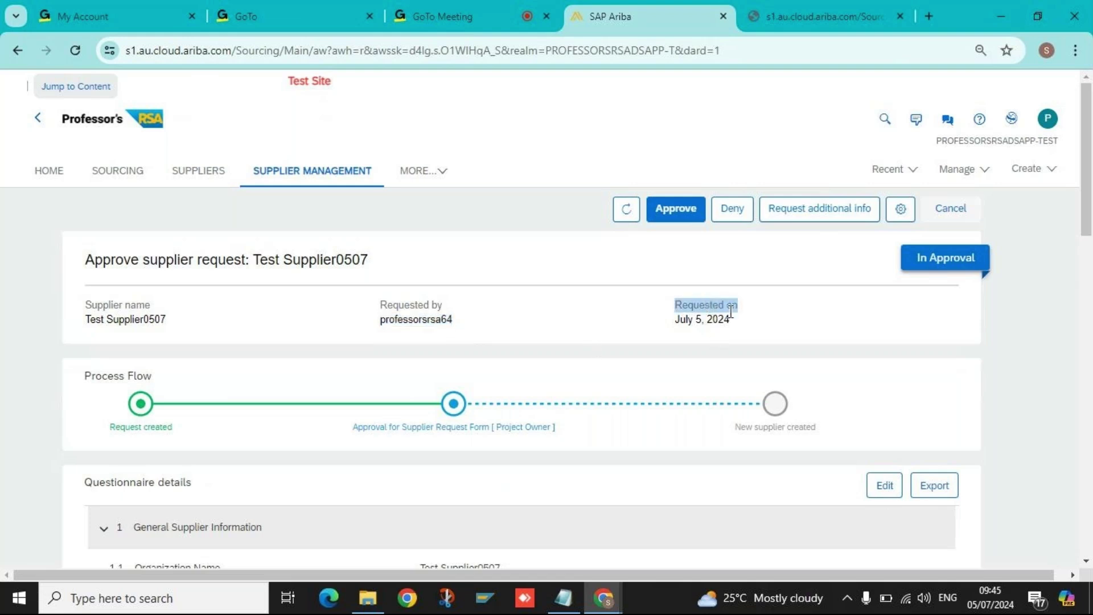
triple_click(695, 320)
click(722, 321)
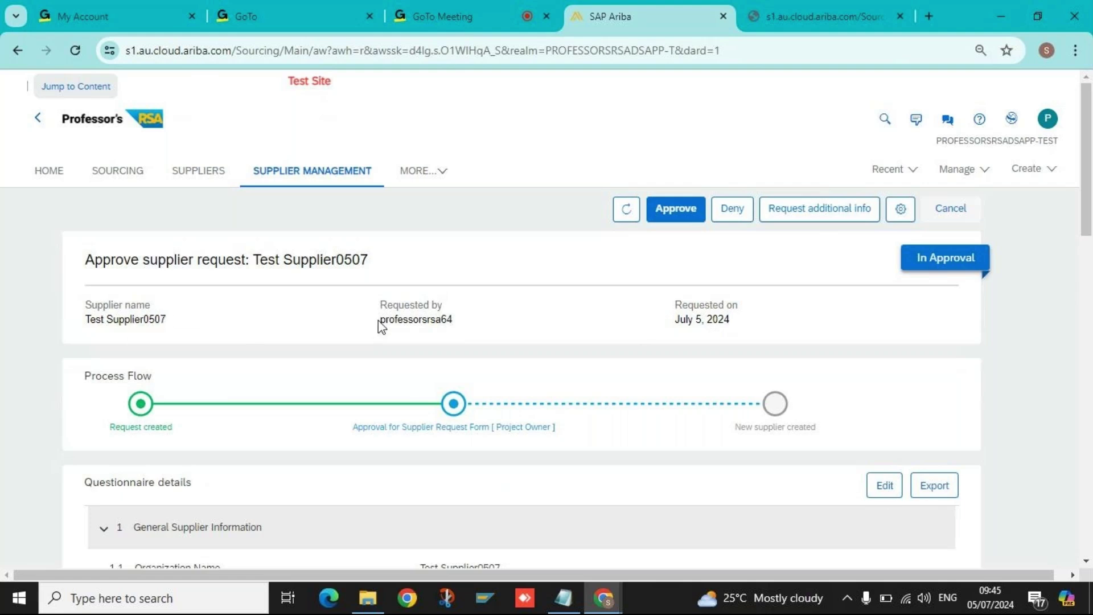
drag(675, 320, 767, 329)
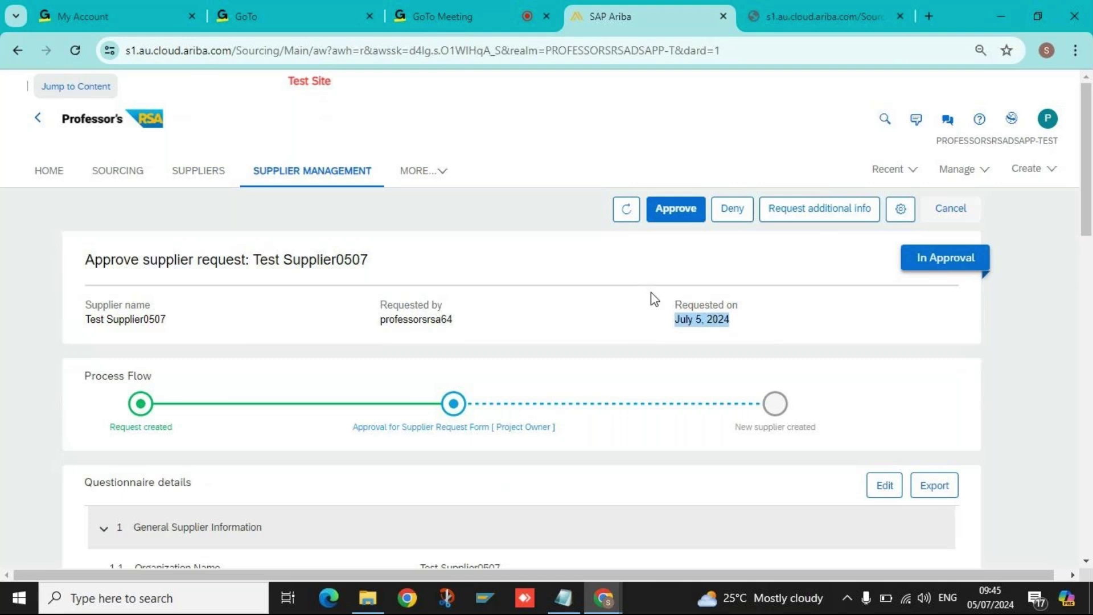
click(710, 322)
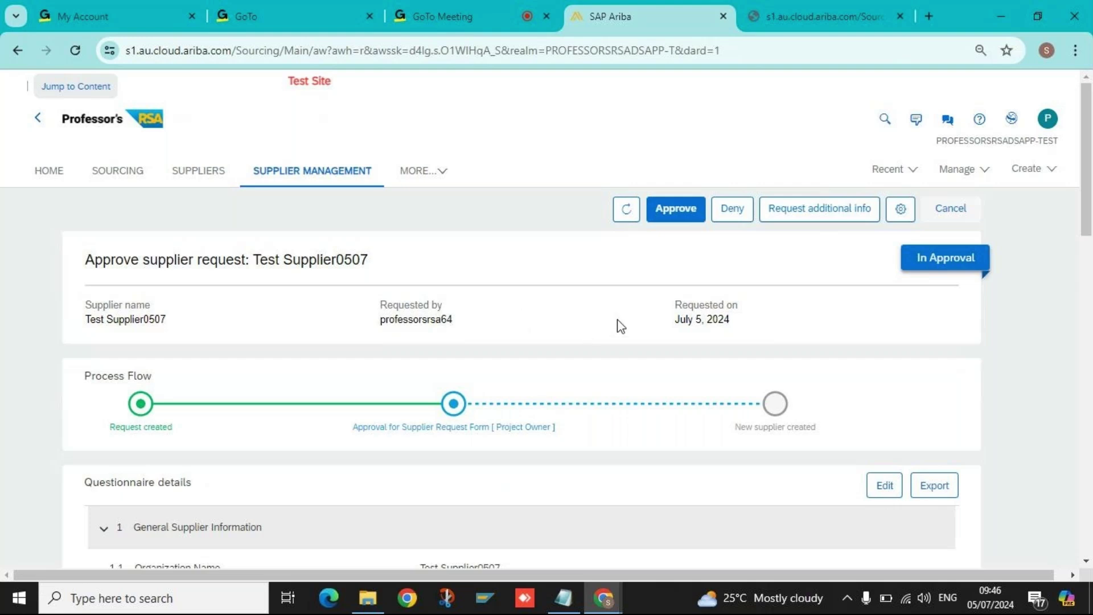
triple_click(698, 320)
triple_click(747, 321)
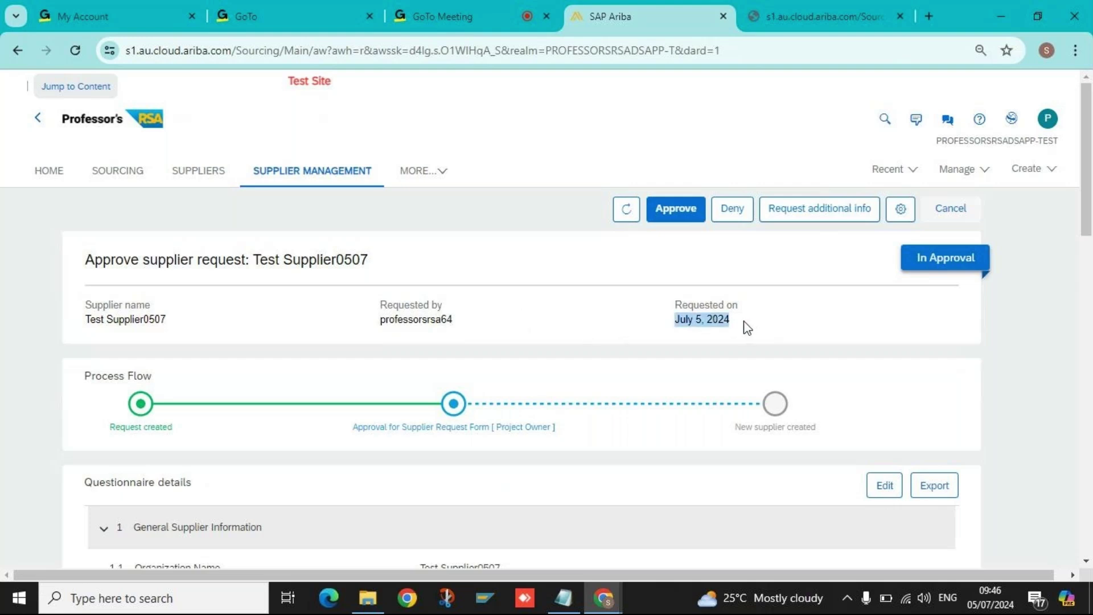
click(745, 322)
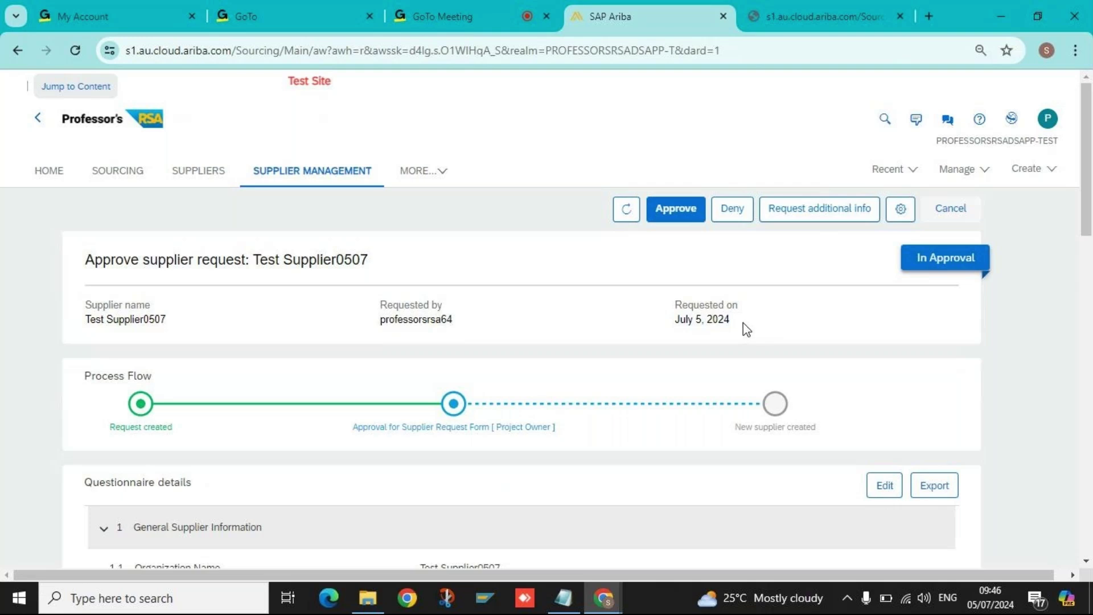
scroll(744, 327, down, 2)
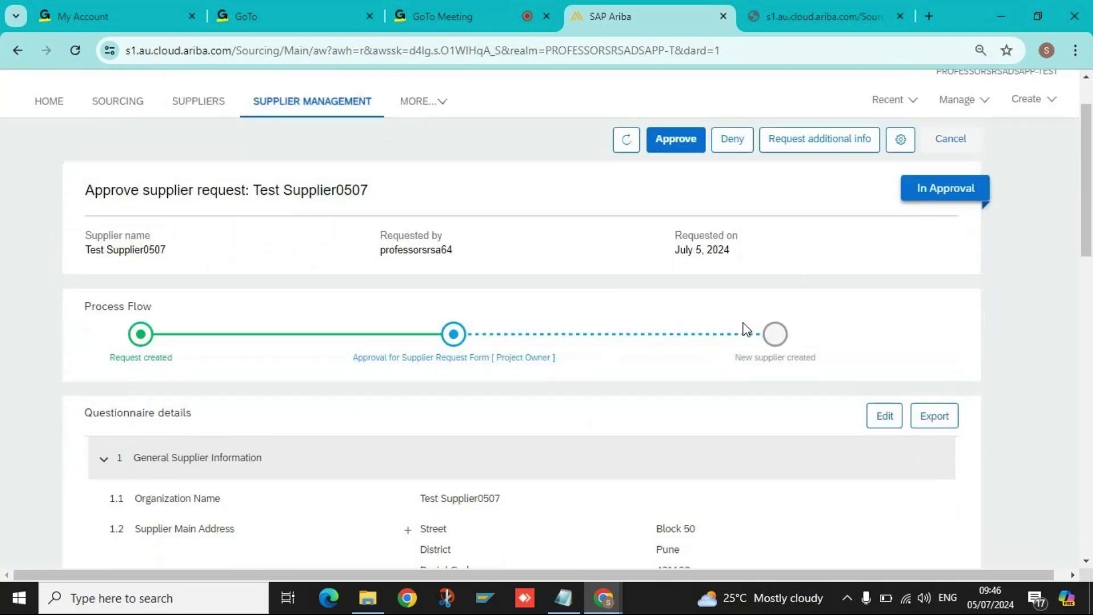
scroll(715, 313, up, 2)
triple_click(729, 321)
click(763, 327)
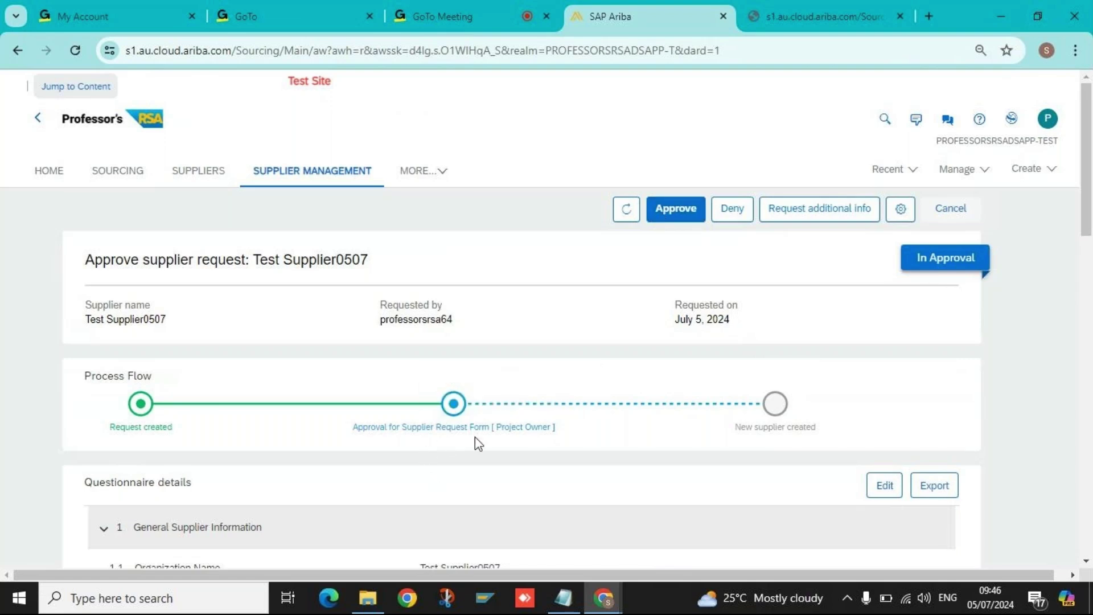
mouse_move(525, 433)
mouse_move(474, 432)
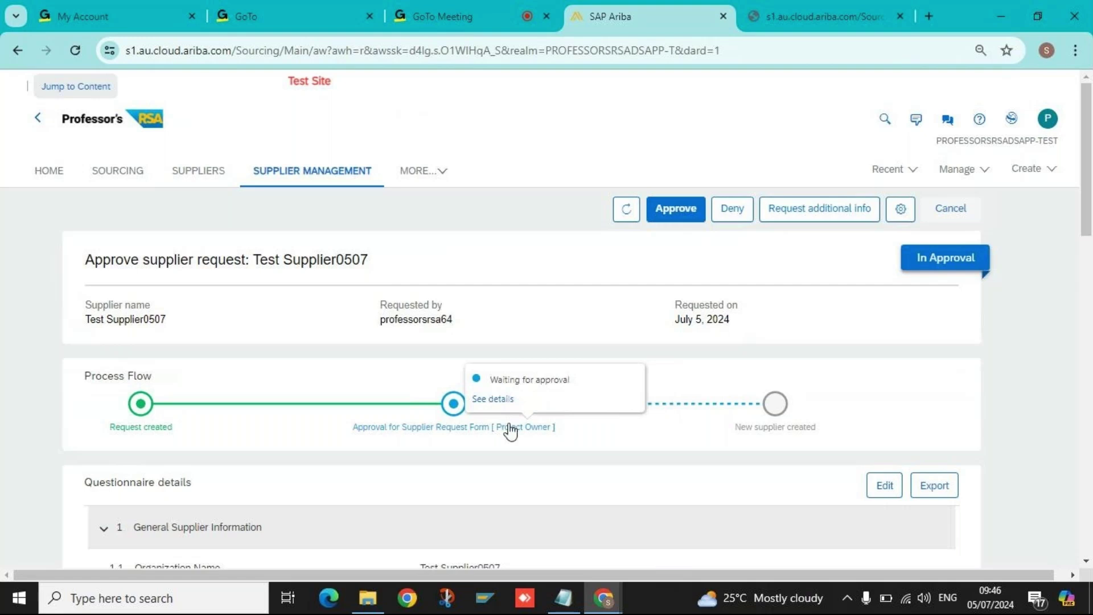
Approve the Test Supplier0507 request with reason 'Approved' and verify its Approved status in the list.
click(675, 211)
click(465, 376)
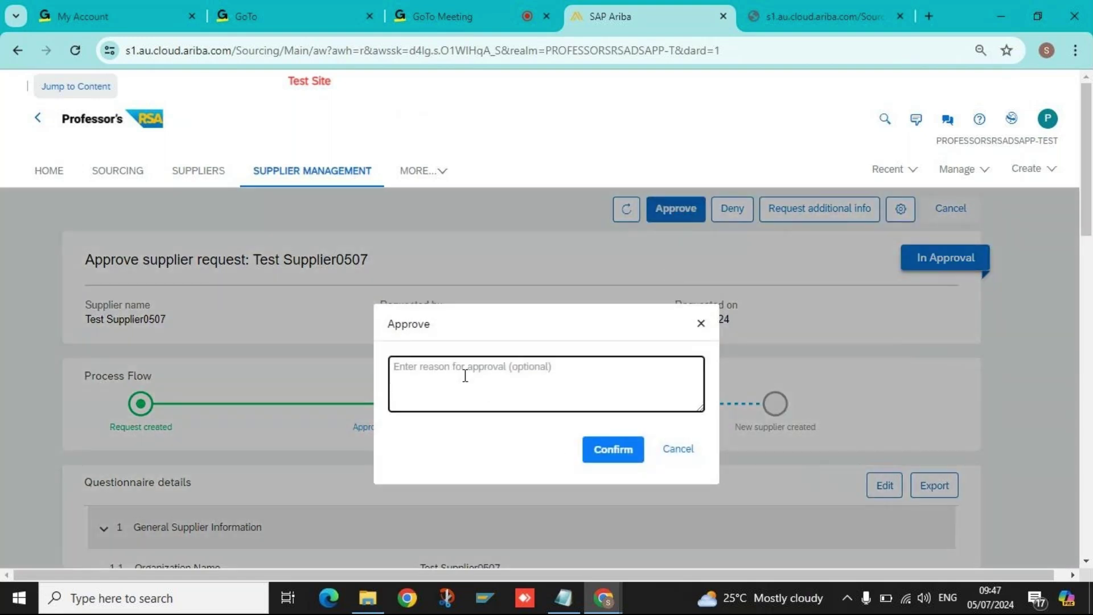
text(Approved)
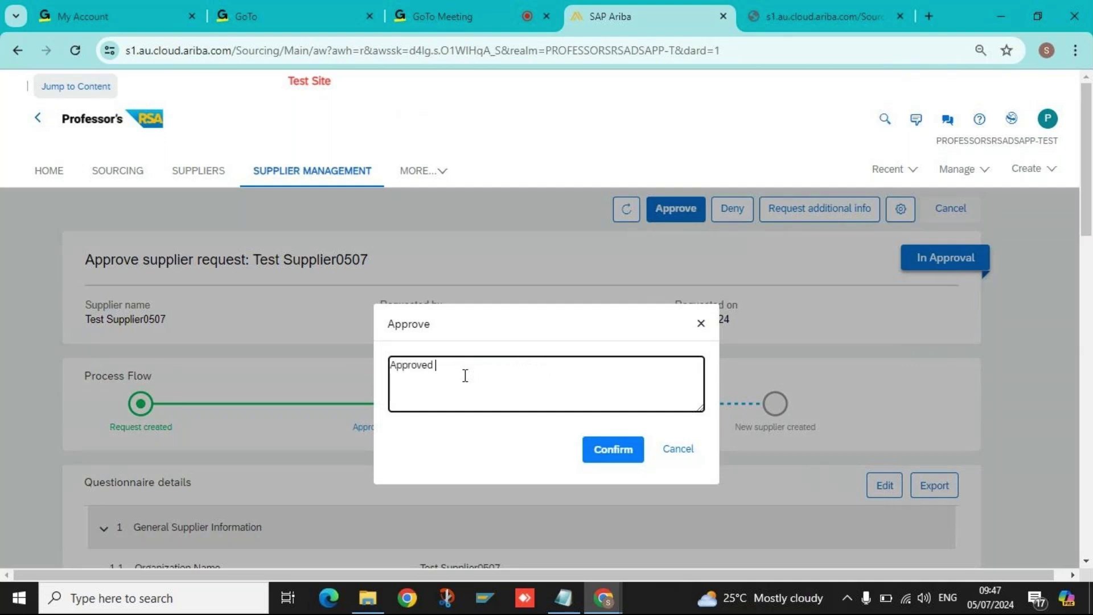
key(BackSpace)
click(603, 451)
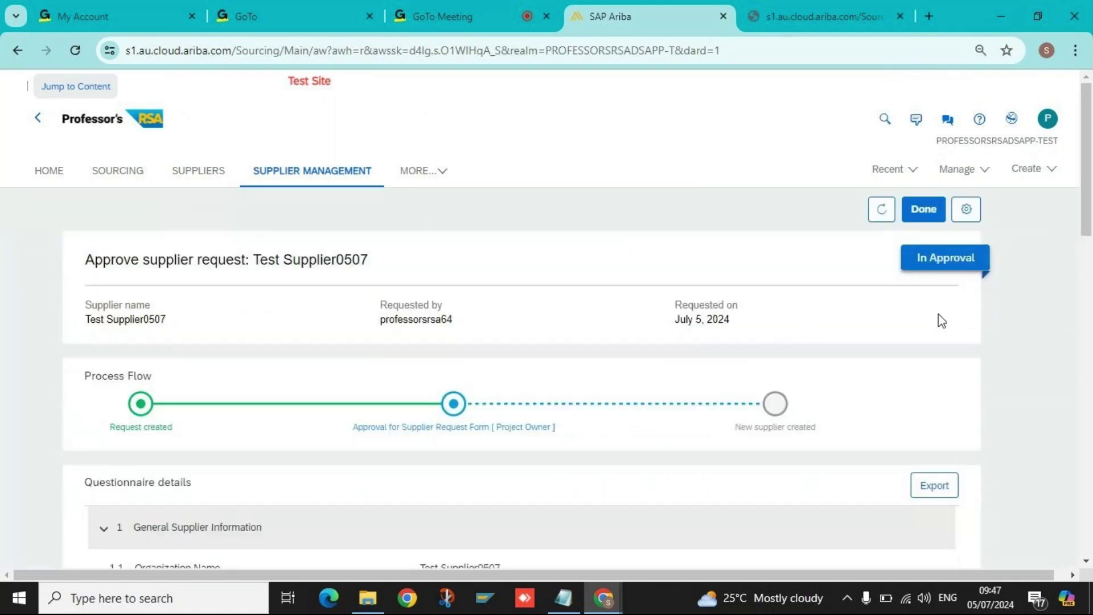
click(921, 217)
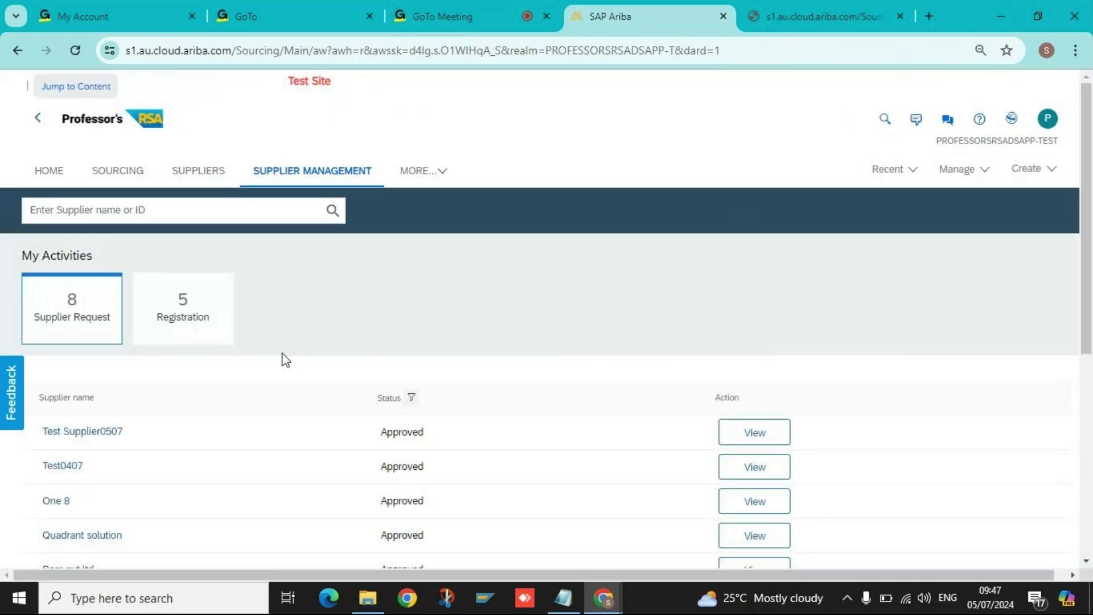
double_click(391, 397)
double_click(400, 433)
click(753, 432)
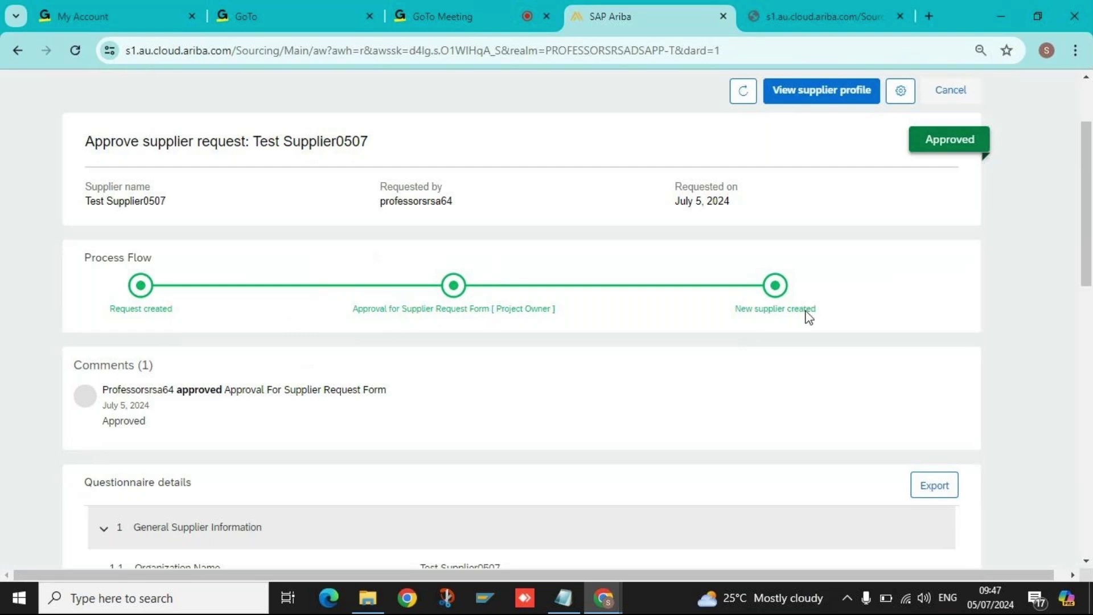
double_click(127, 422)
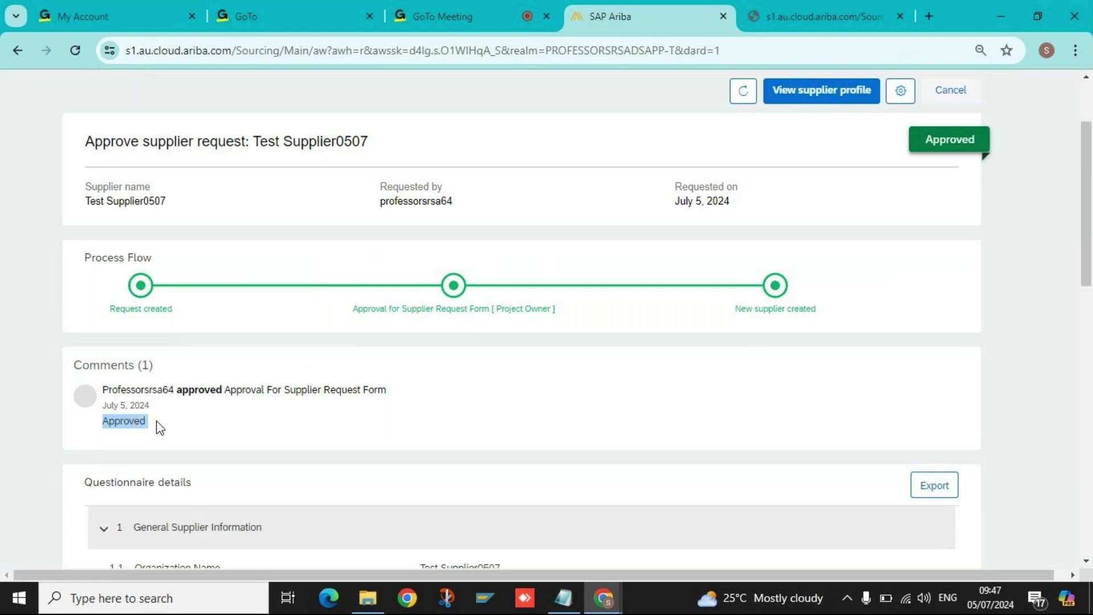
scroll(166, 422, down, 4)
scroll(497, 501, down, 5)
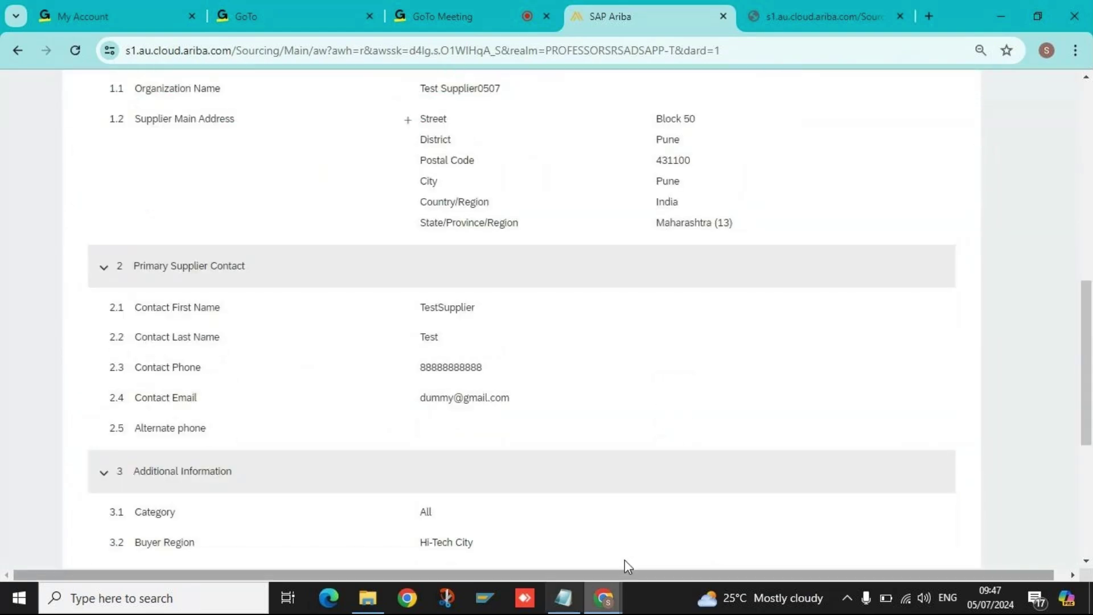
scroll(566, 442, down, 5)
scroll(569, 444, up, 14)
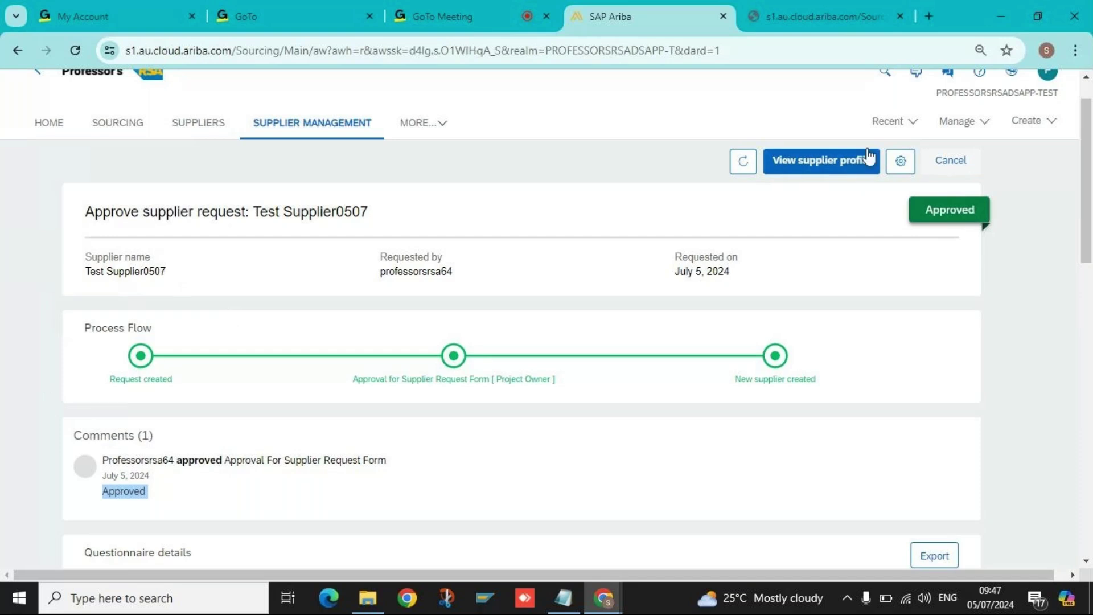
Open Test Supplier0507's profile and review its SM Vendor ID, Not Integrated status and Jul 5, 2024 creation date.
click(811, 169)
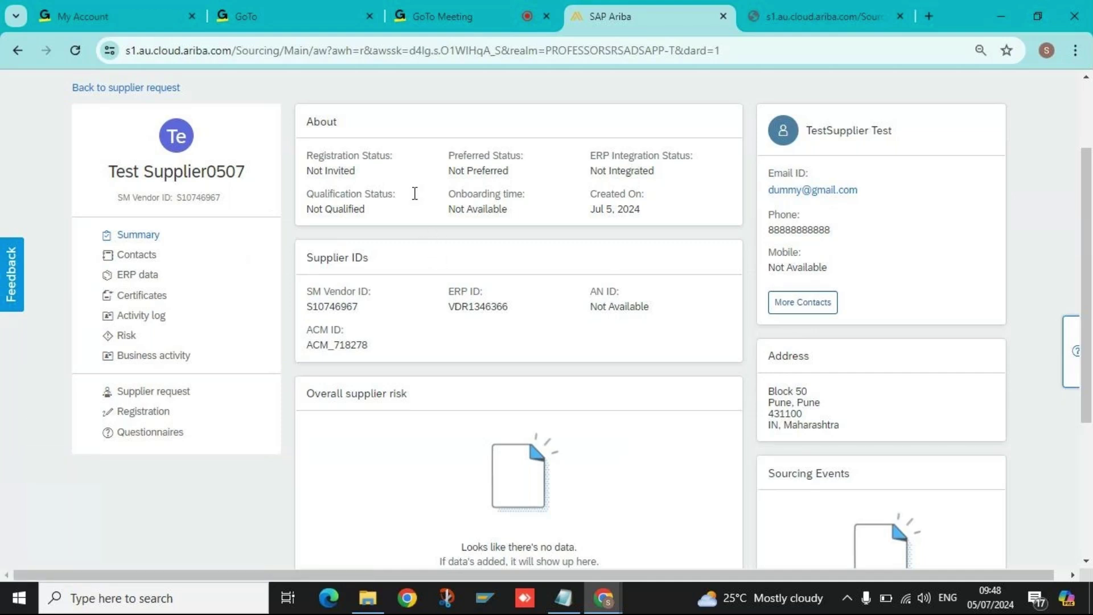
double_click(191, 174)
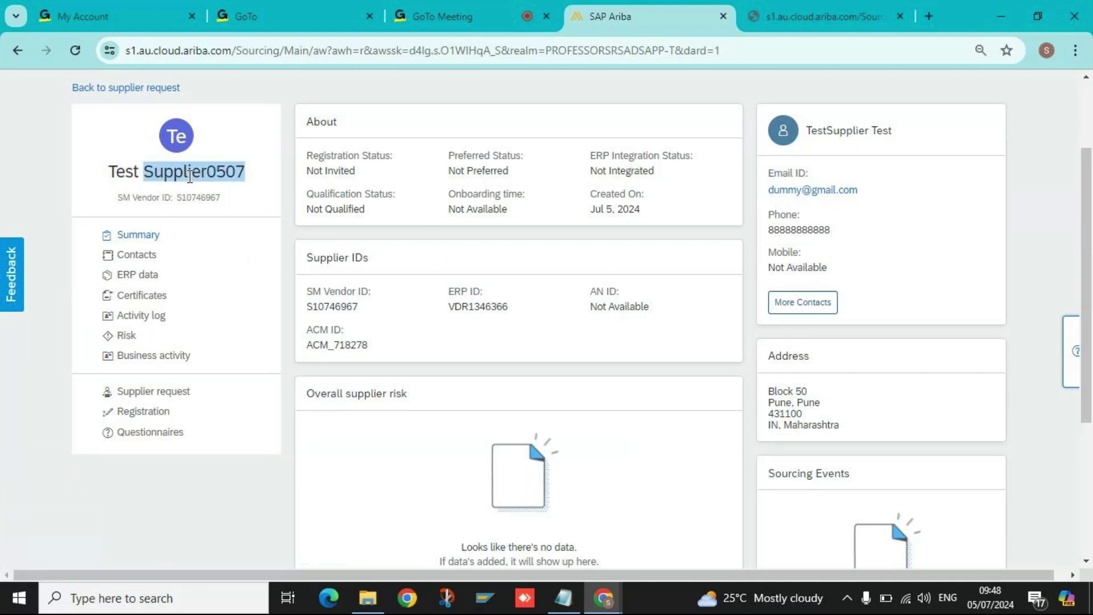
click(191, 174)
double_click(190, 199)
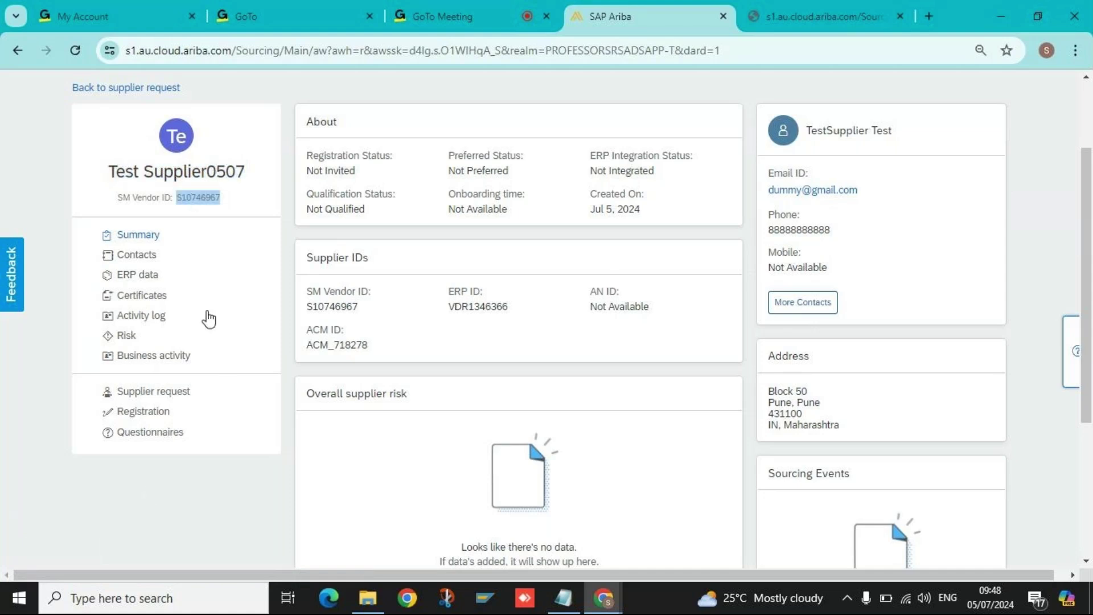
triple_click(321, 156)
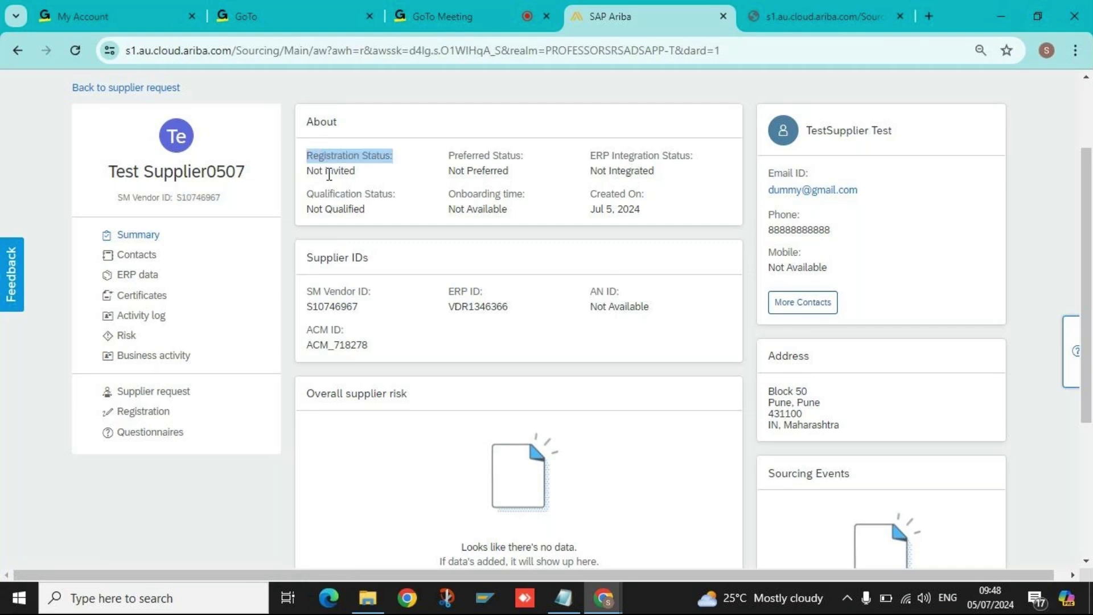
double_click(482, 173)
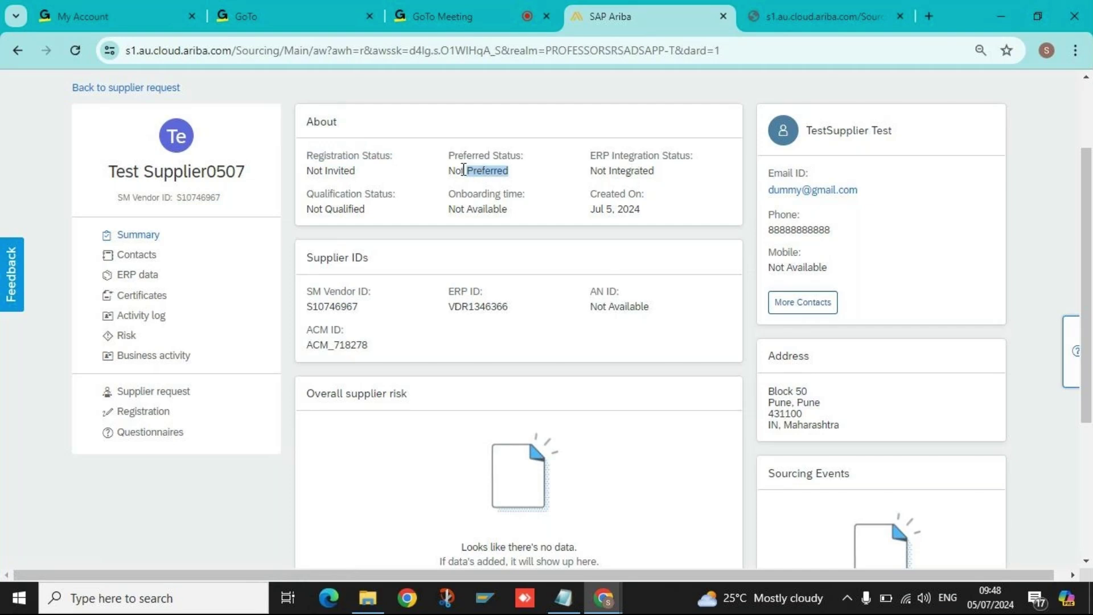
triple_click(651, 171)
triple_click(624, 210)
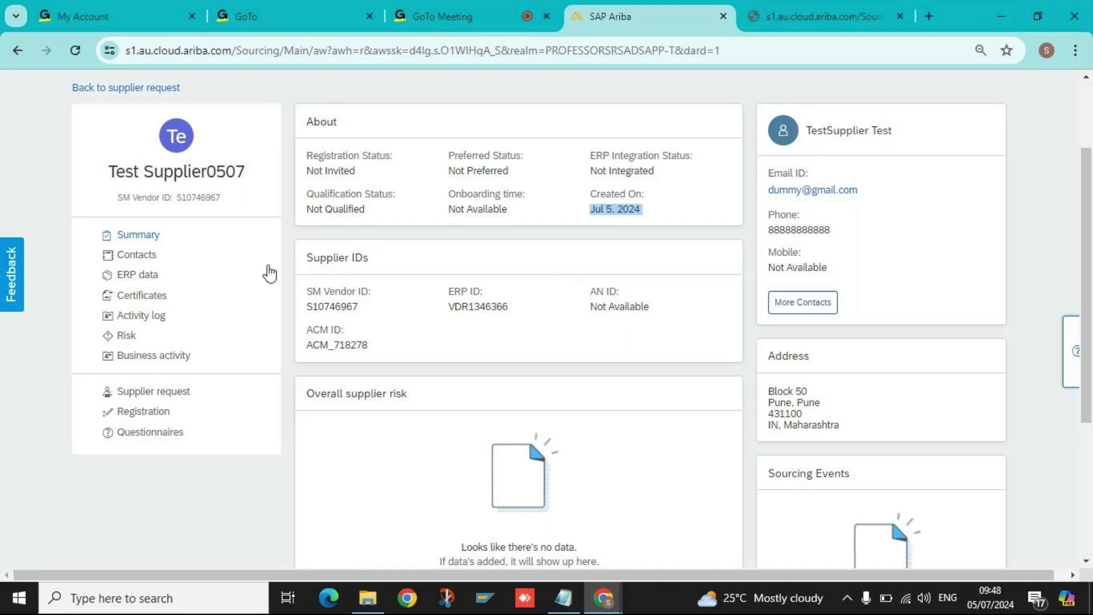
Review the supplier's contacts, highlighting the contact's name and e-mail address.
click(118, 259)
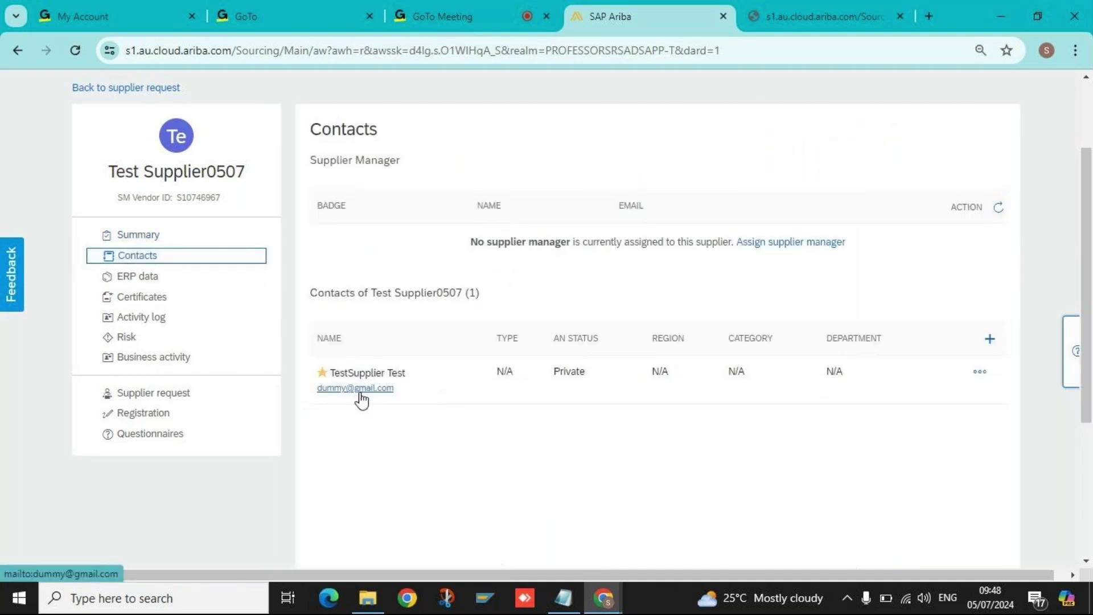
drag(407, 371, 329, 372)
click(418, 395)
drag(417, 395, 323, 403)
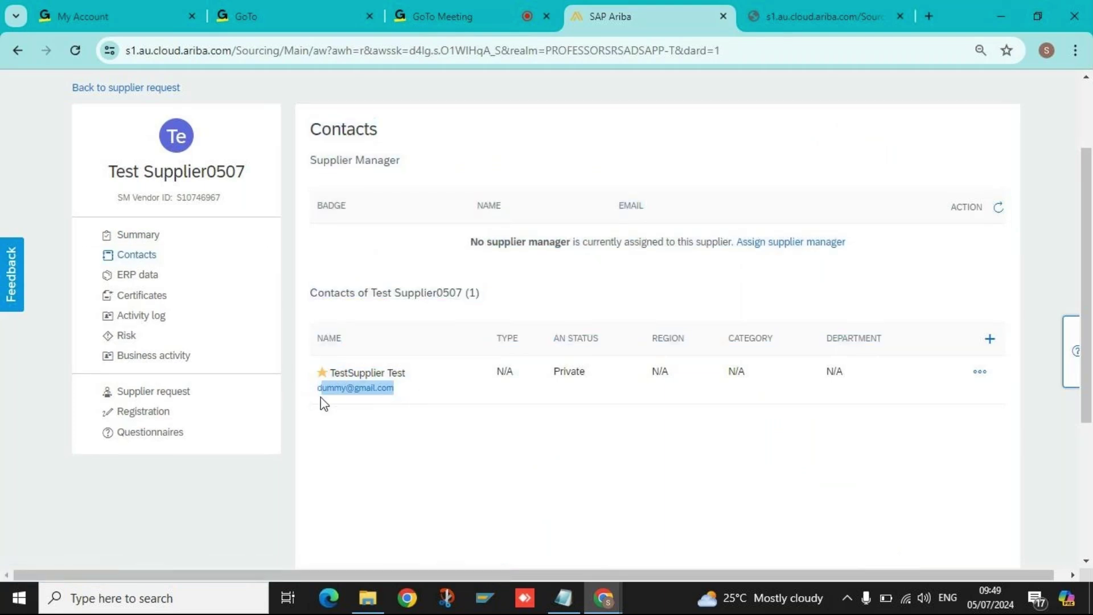
In ERP data, expand Vendor Information, Tax Information, Extended Vendor Information, Extended Address and Generic Custom Field sections.
click(126, 277)
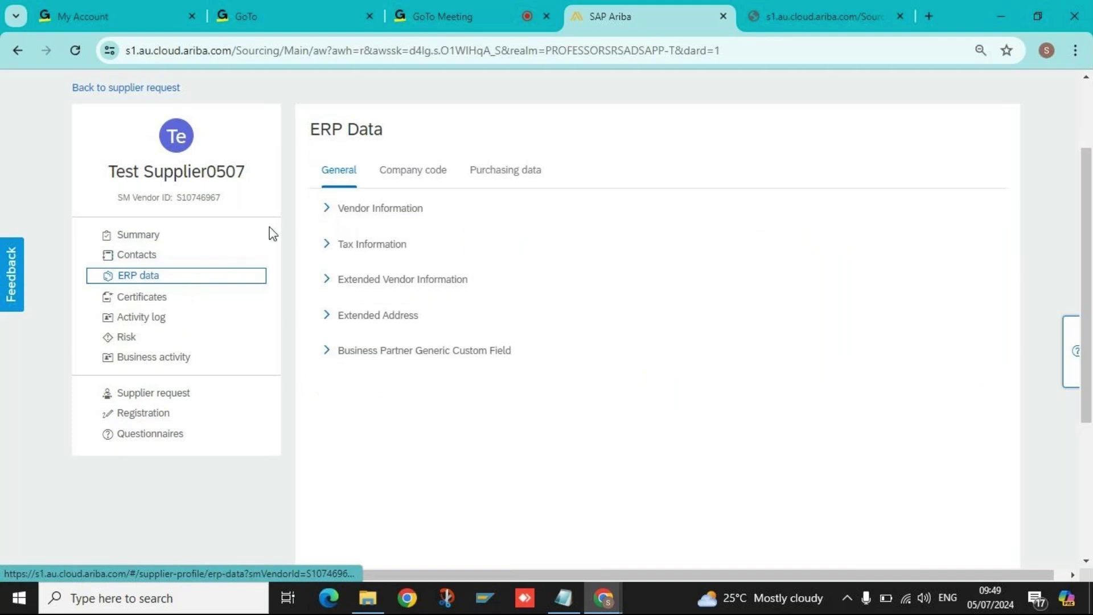
click(326, 209)
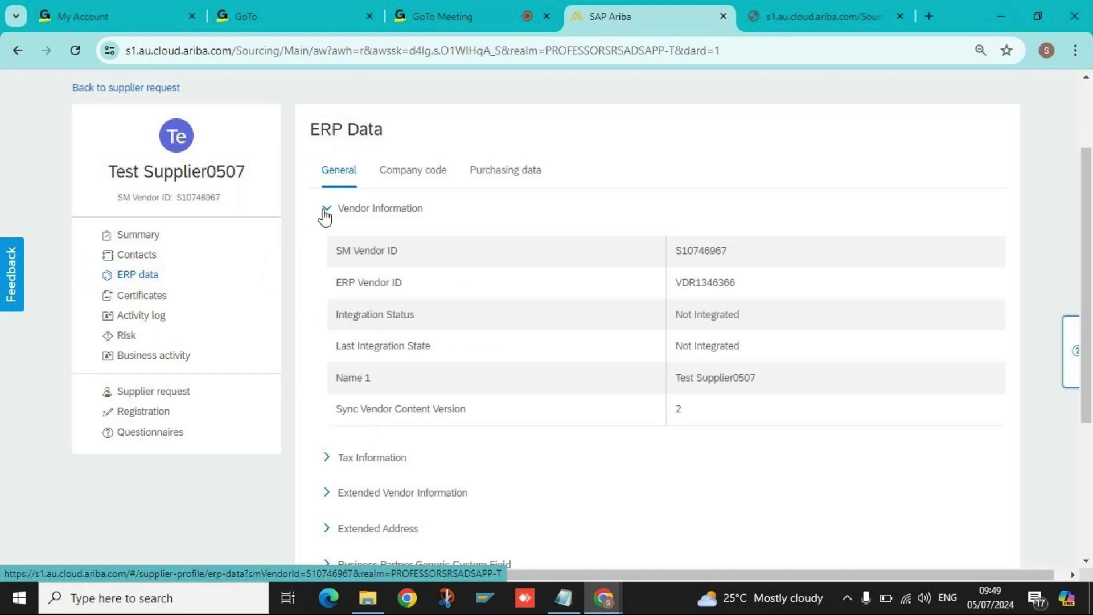
click(327, 459)
scroll(592, 335, down, 3)
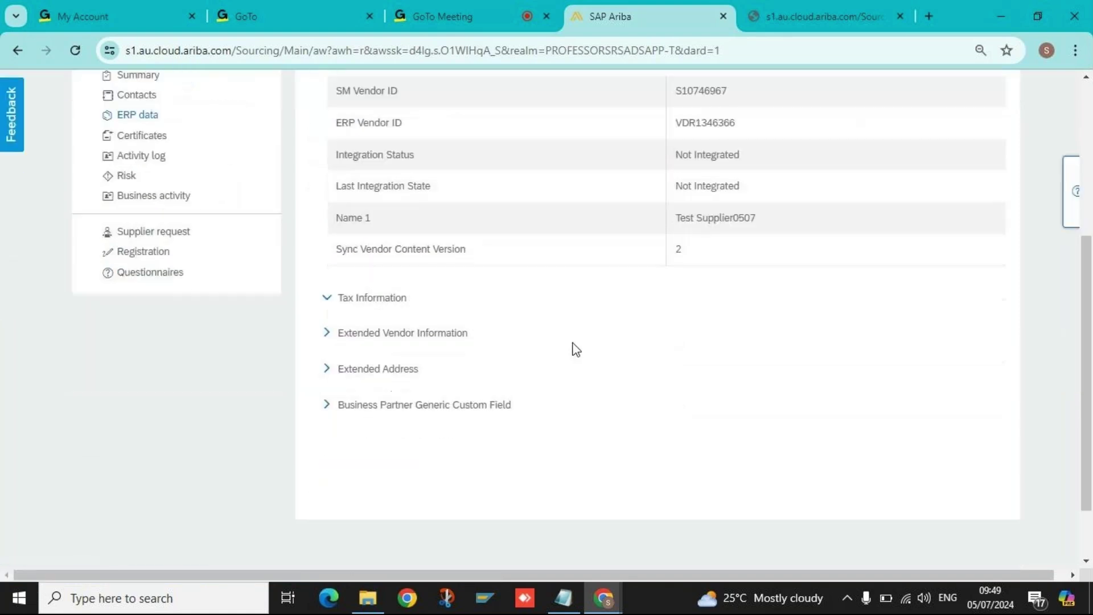
click(327, 300)
click(328, 335)
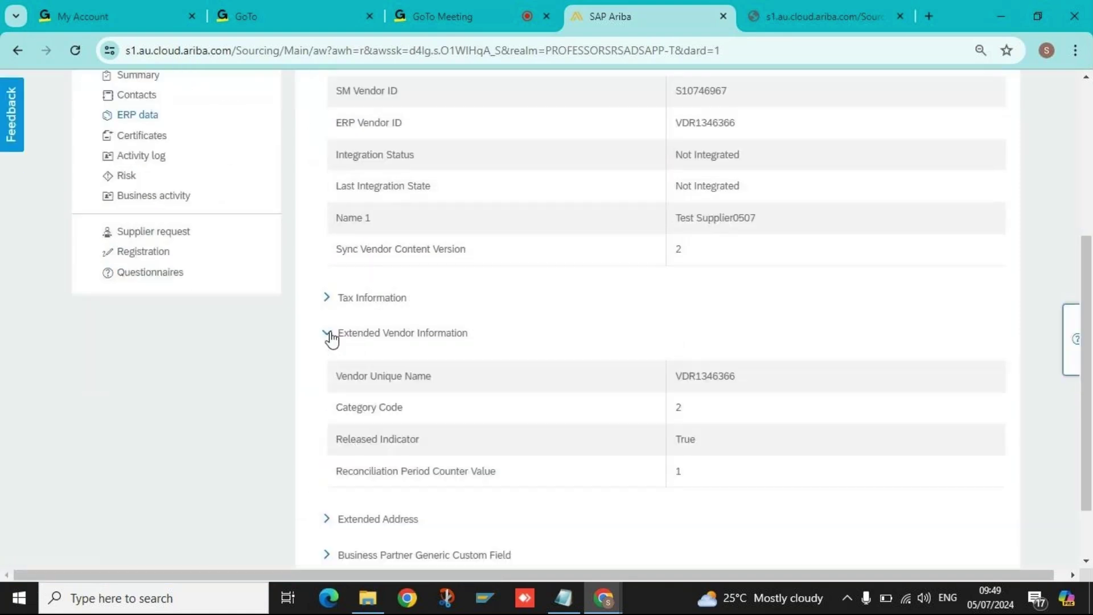
scroll(345, 421, down, 2)
click(334, 445)
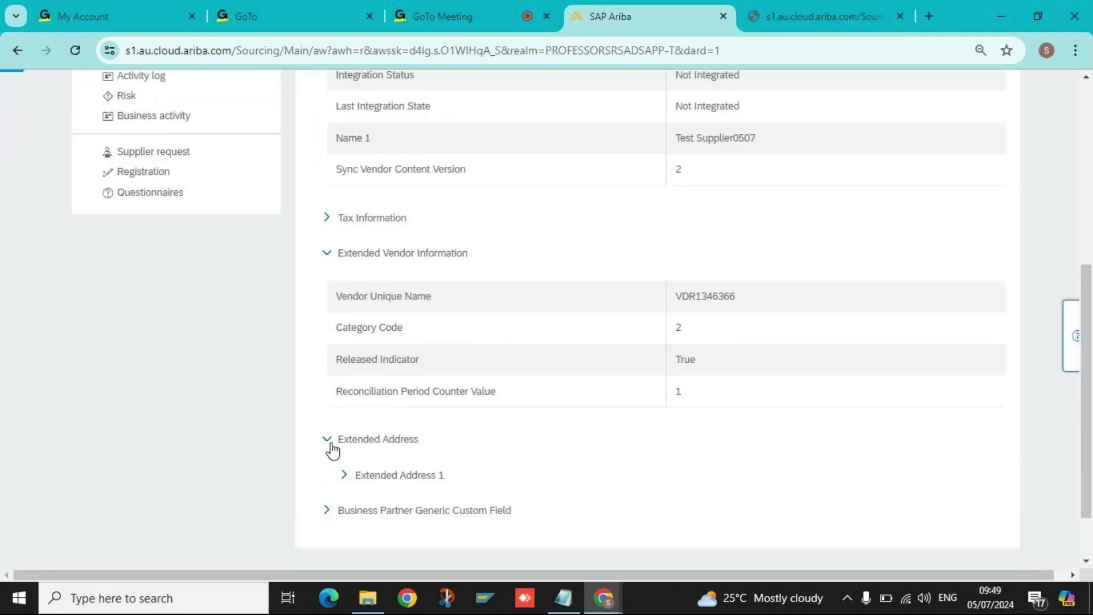
scroll(335, 450, down, 2)
click(333, 450)
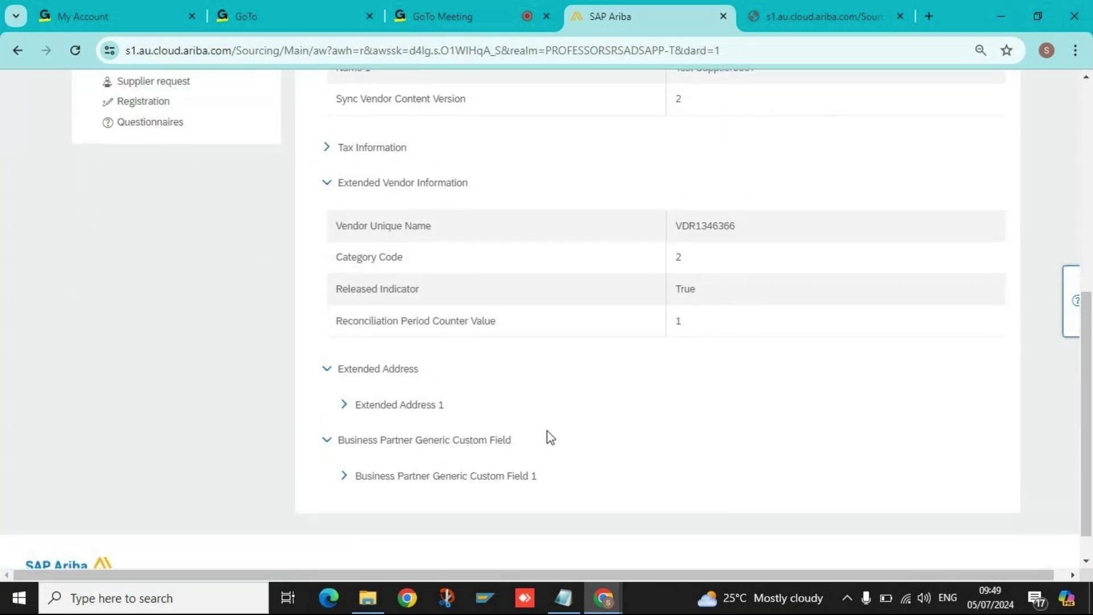
scroll(512, 399, up, 10)
Check Company code and Purchasing data with its purchasing organisations, then view Certificates (none available).
click(444, 299)
click(509, 292)
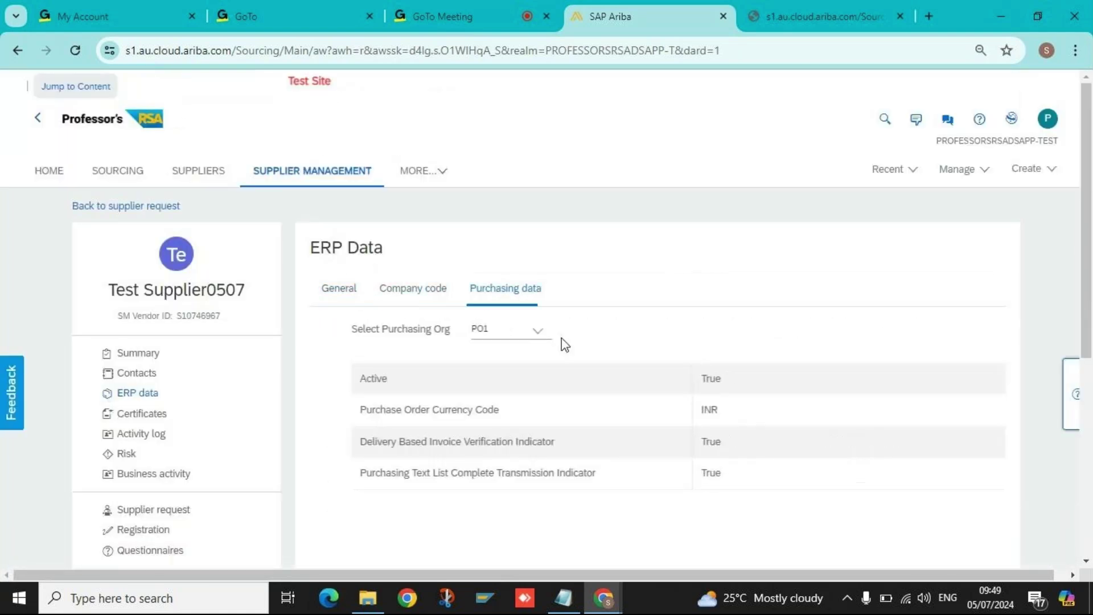
click(518, 341)
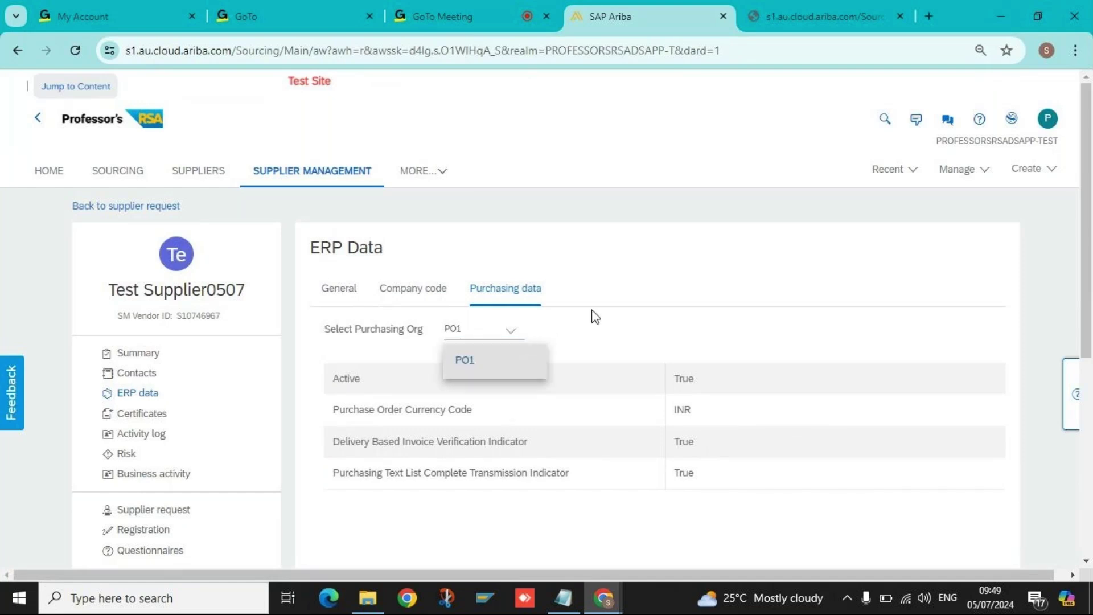
click(590, 347)
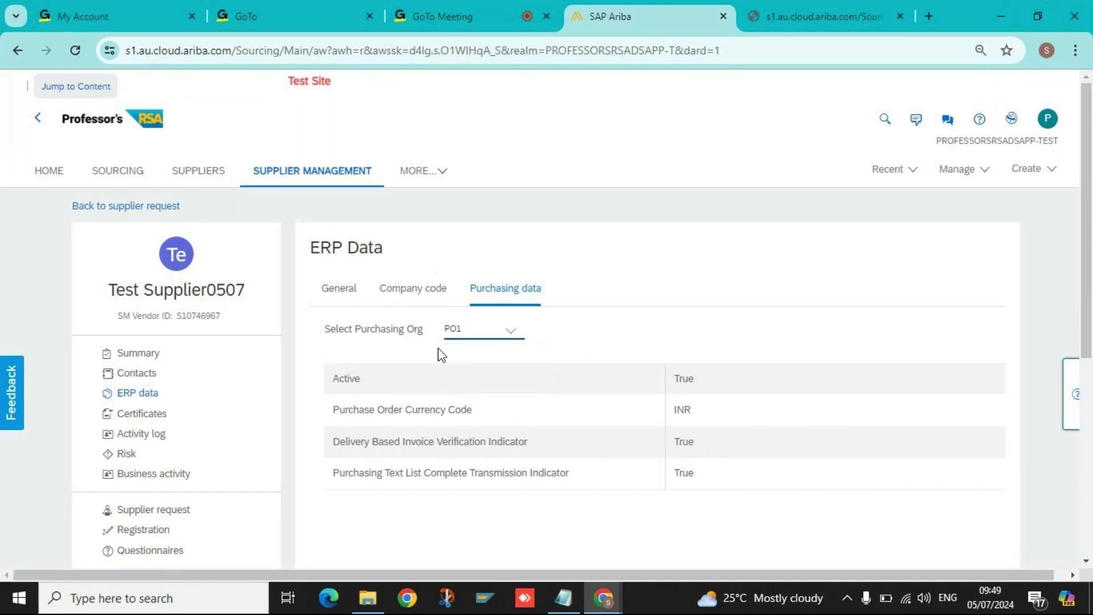
click(424, 296)
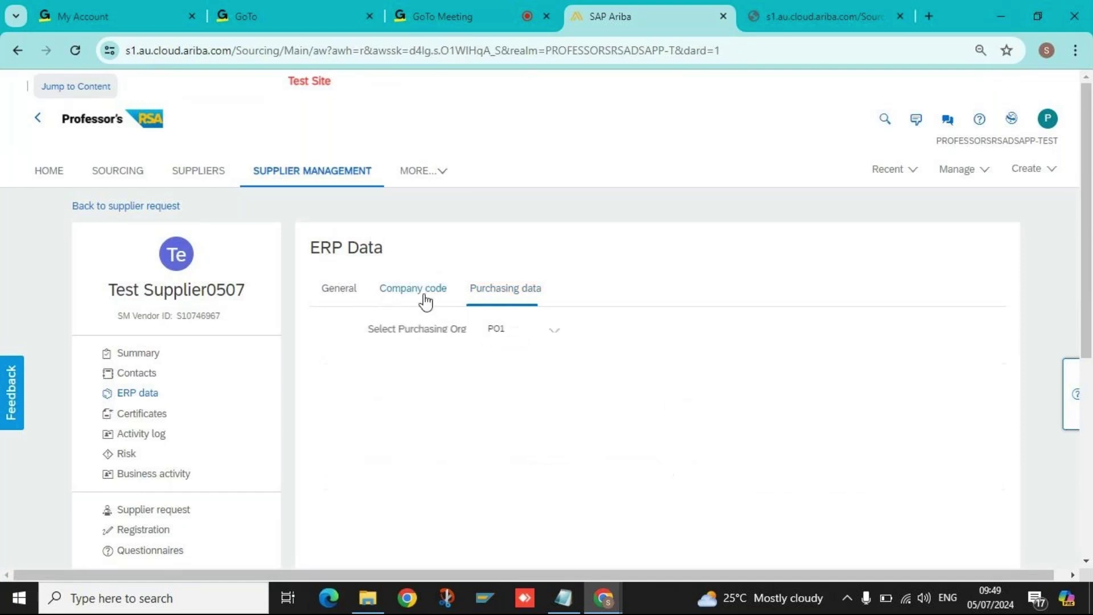
click(502, 305)
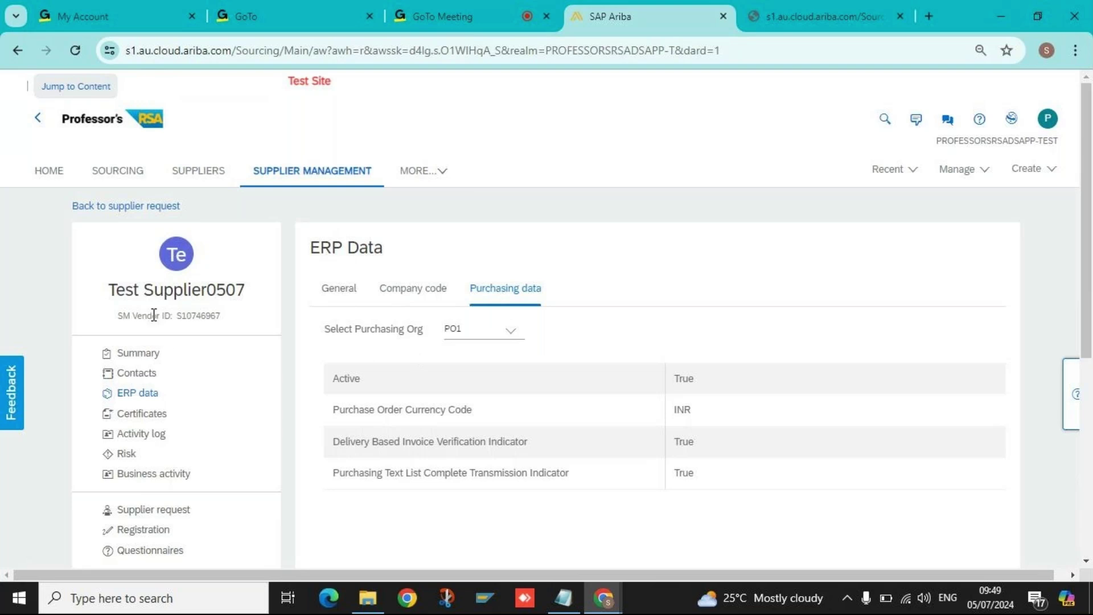
click(155, 416)
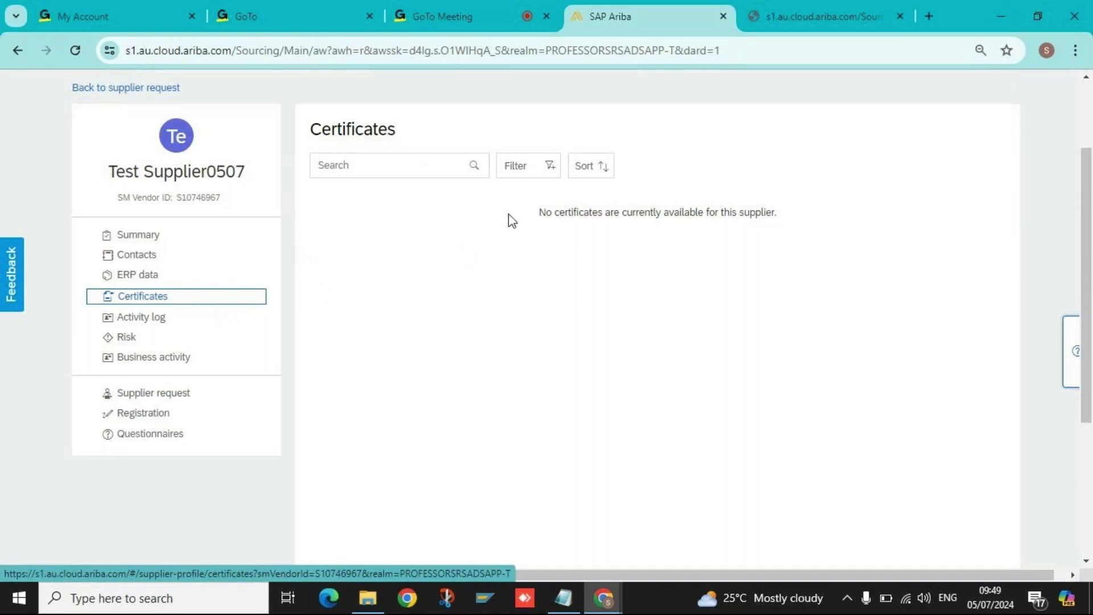
Open the Activity log and scroll through its 34 entries dated 07/05/2024, highlighting the last one.
click(139, 317)
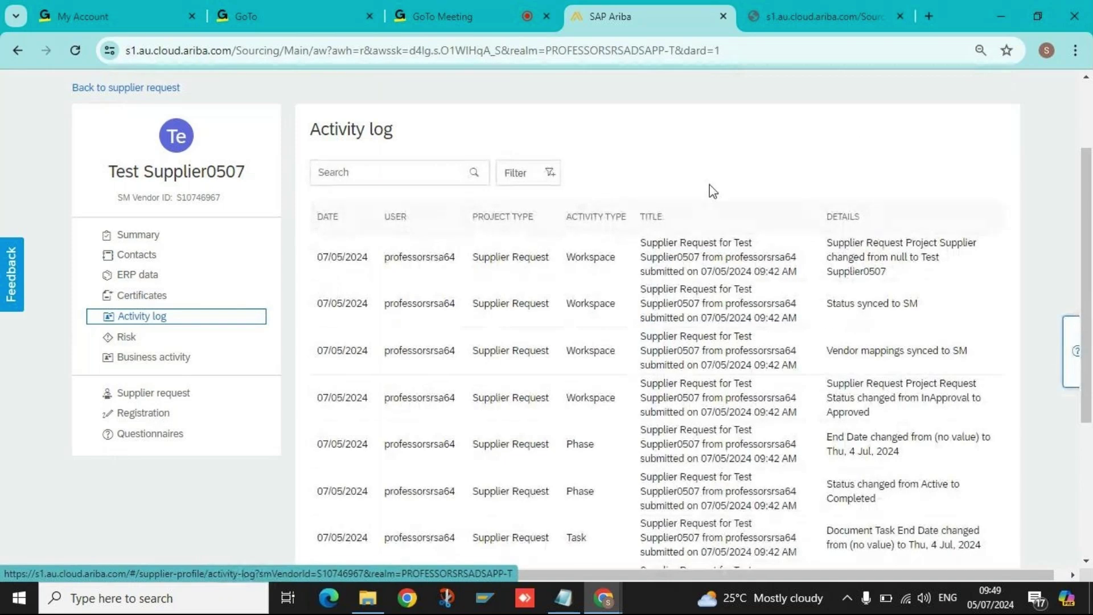
scroll(863, 310, down, 14)
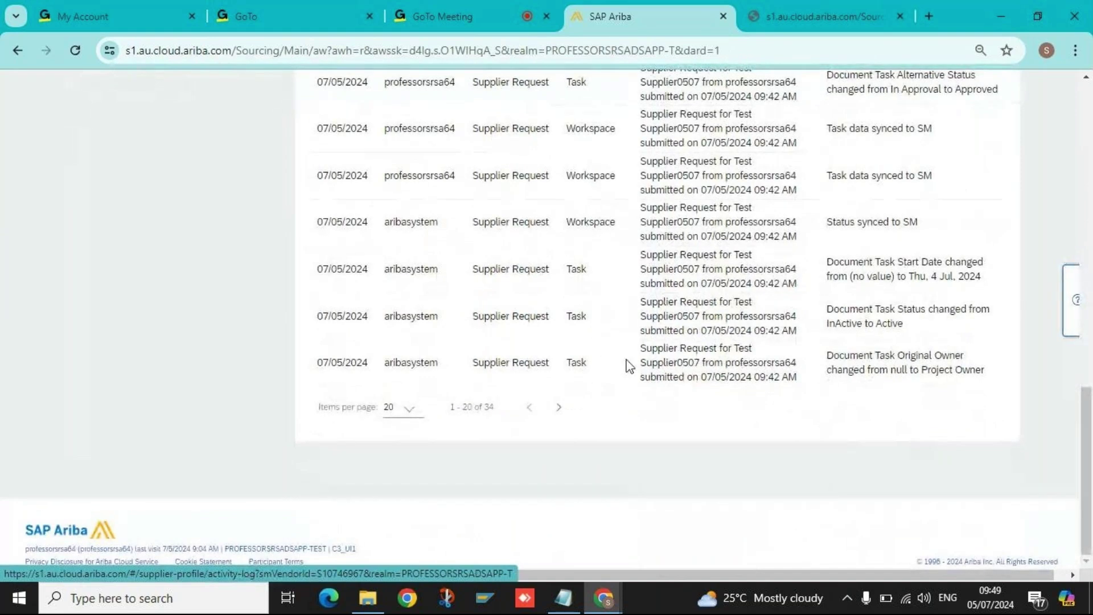
double_click(757, 363)
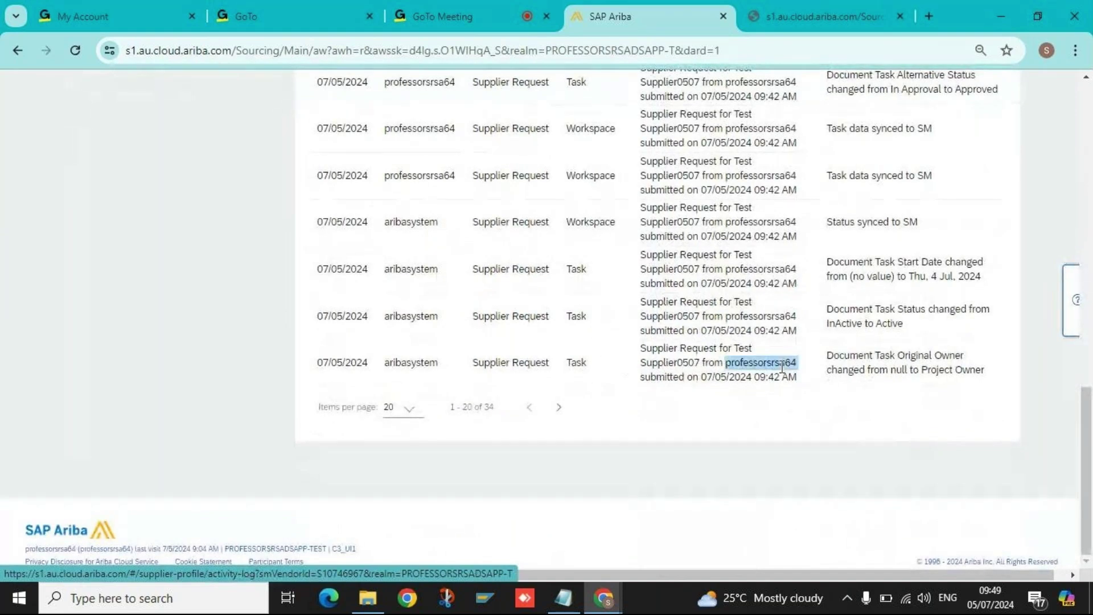
triple_click(683, 374)
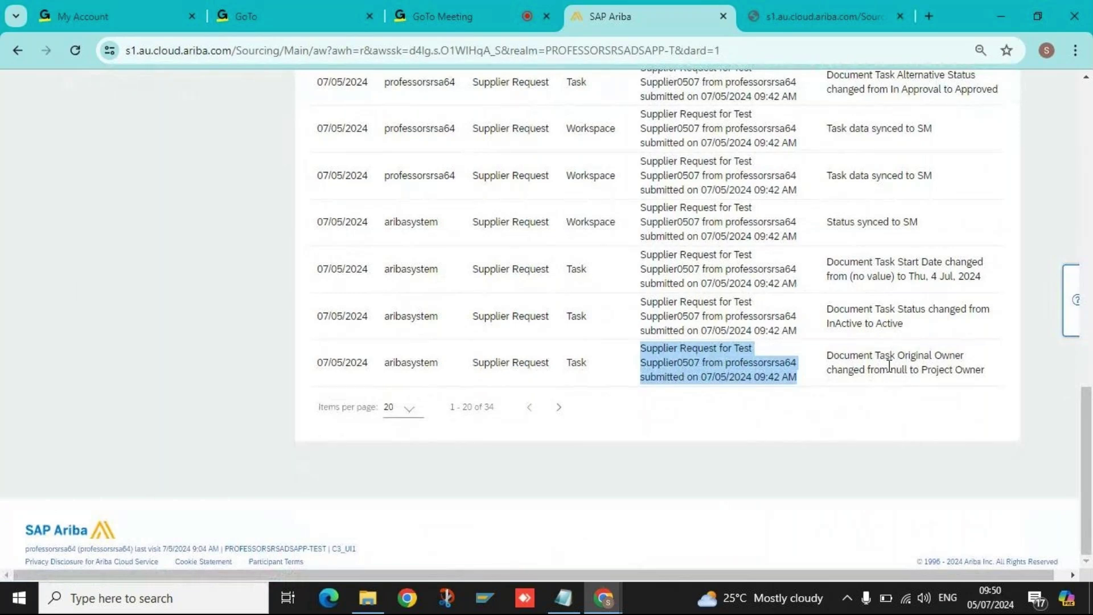
scroll(890, 364, up, 10)
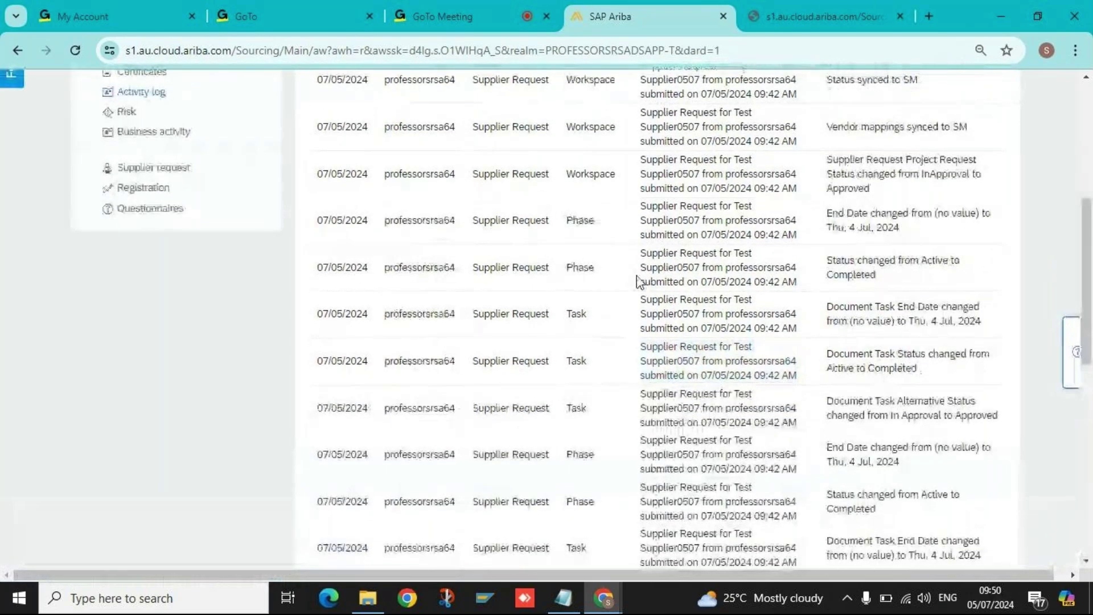
scroll(638, 280, up, 2)
scroll(632, 297, up, 5)
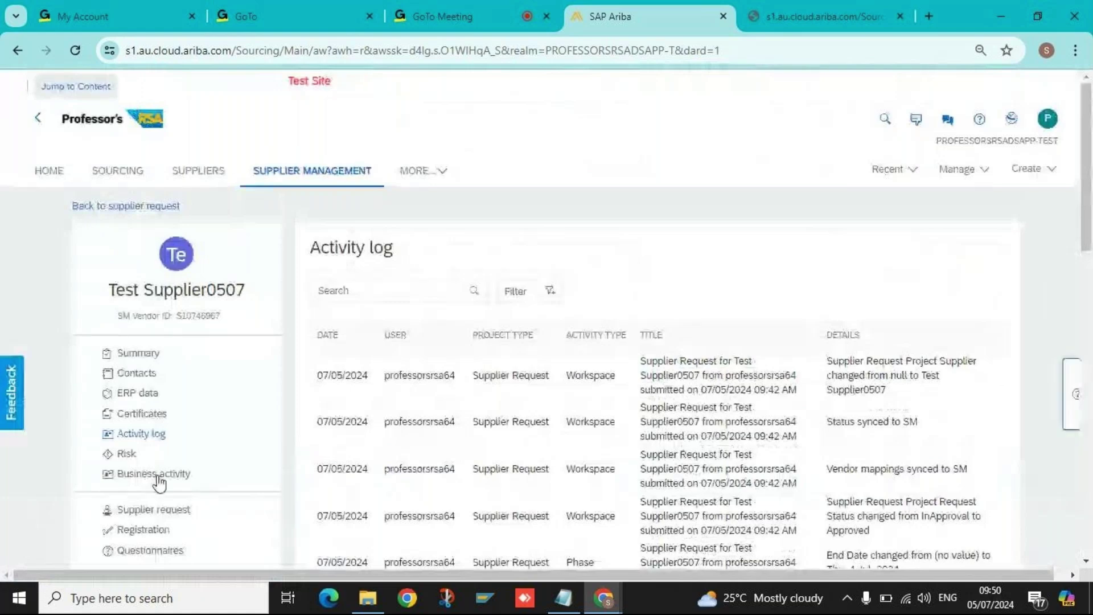
scroll(153, 469, down, 1)
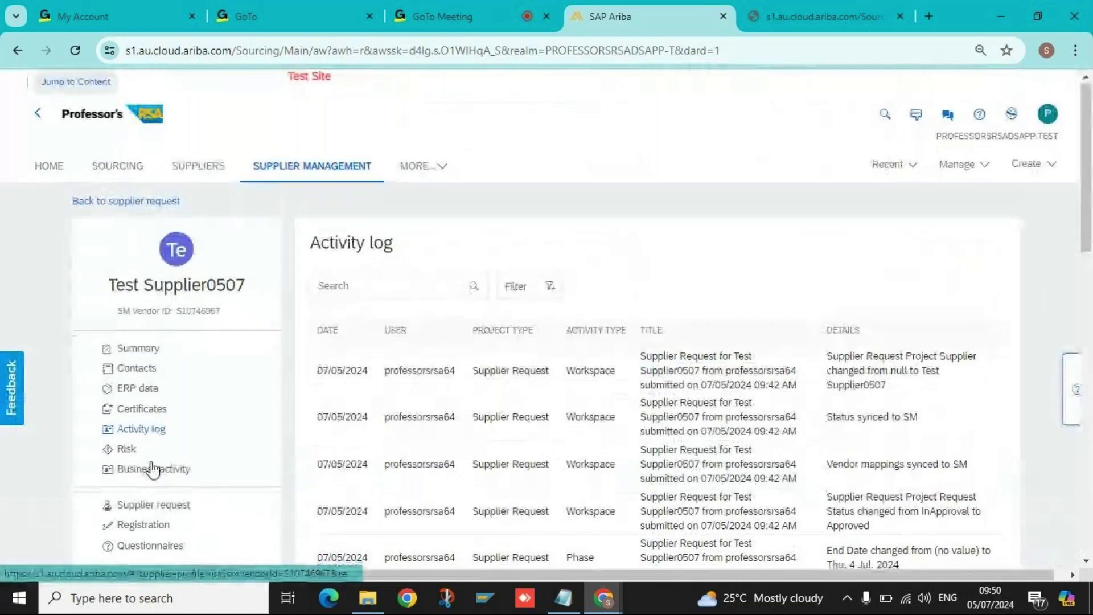
scroll(152, 469, down, 1)
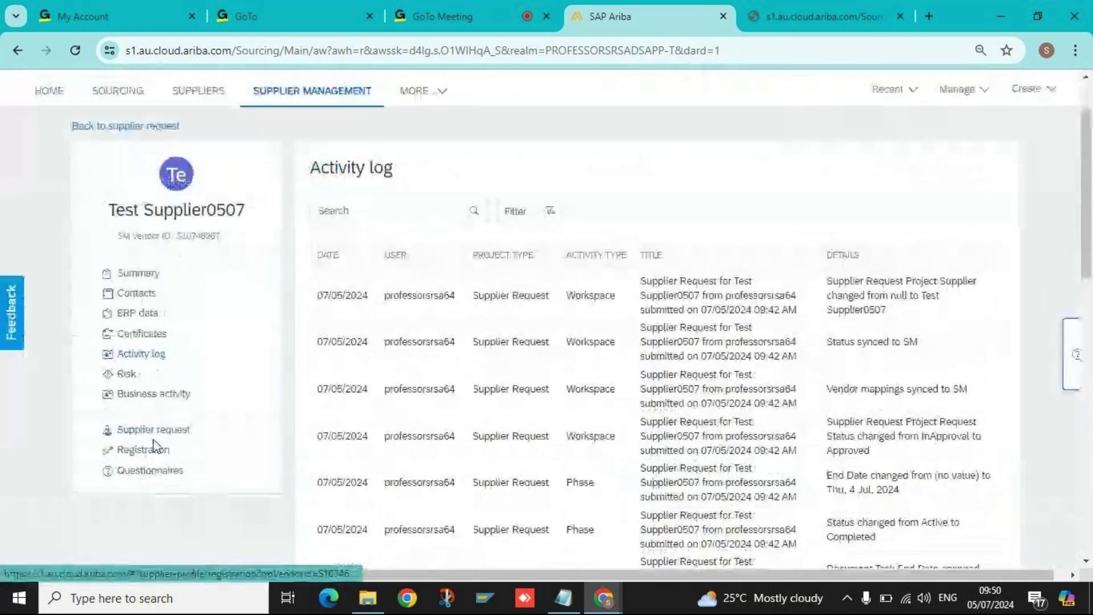
Back on the supplier summary, select and copy the SM Vendor ID S10746967 under Supplier IDs.
click(137, 273)
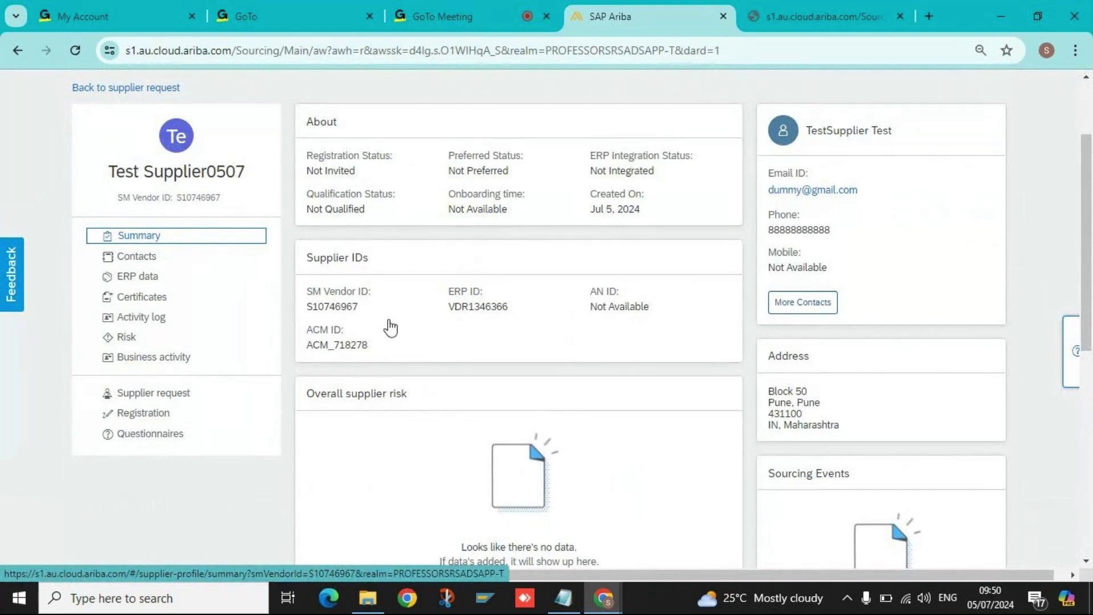
drag(308, 291, 373, 289)
click(323, 295)
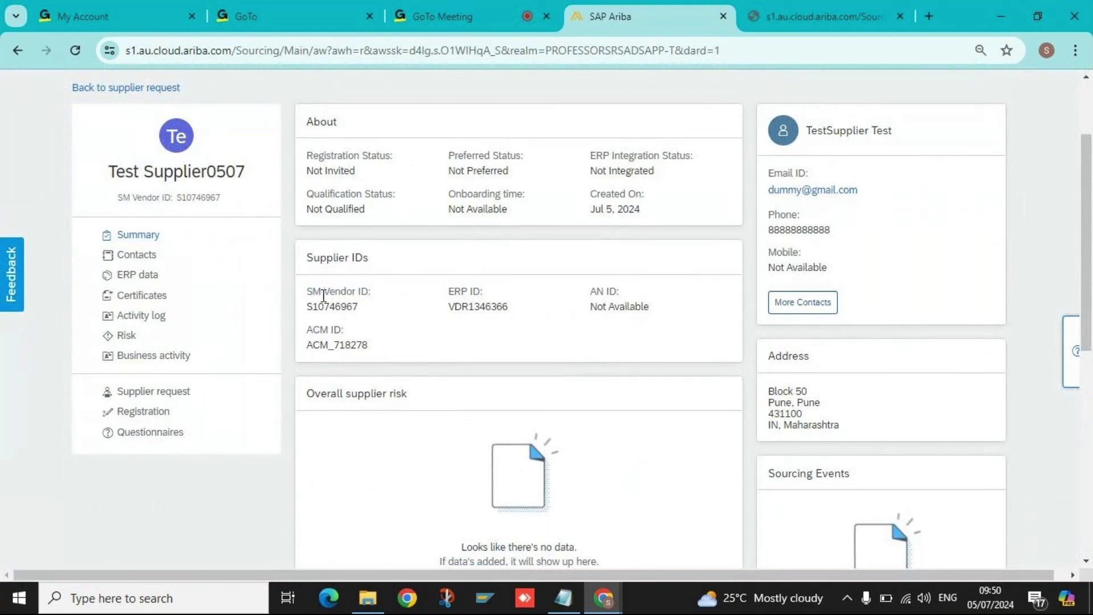
triple_click(391, 295)
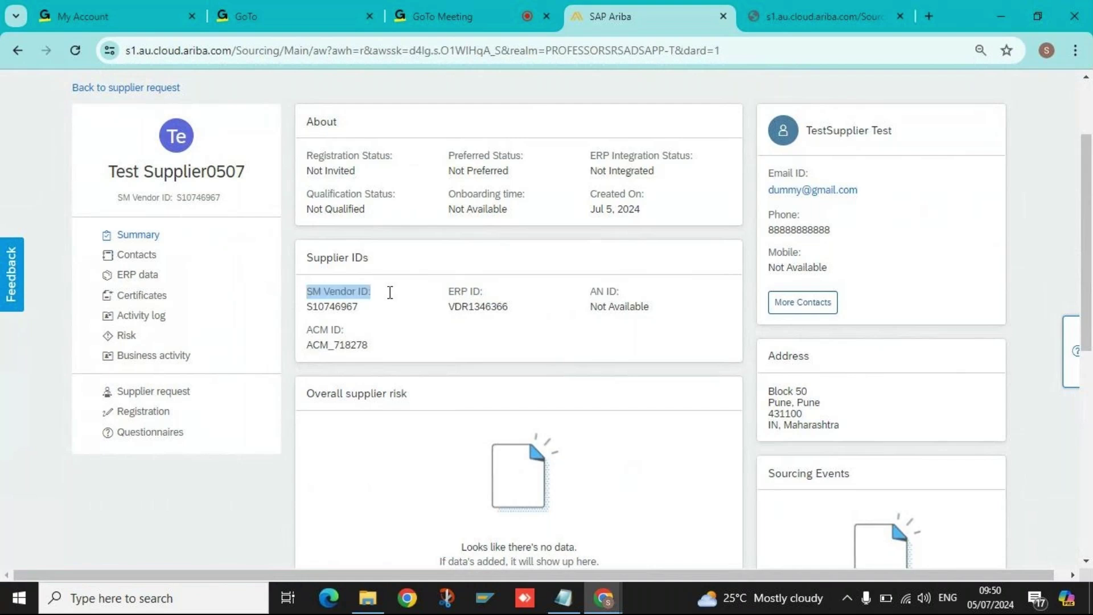
click(340, 303)
double_click(340, 303)
key(ctrl+c)
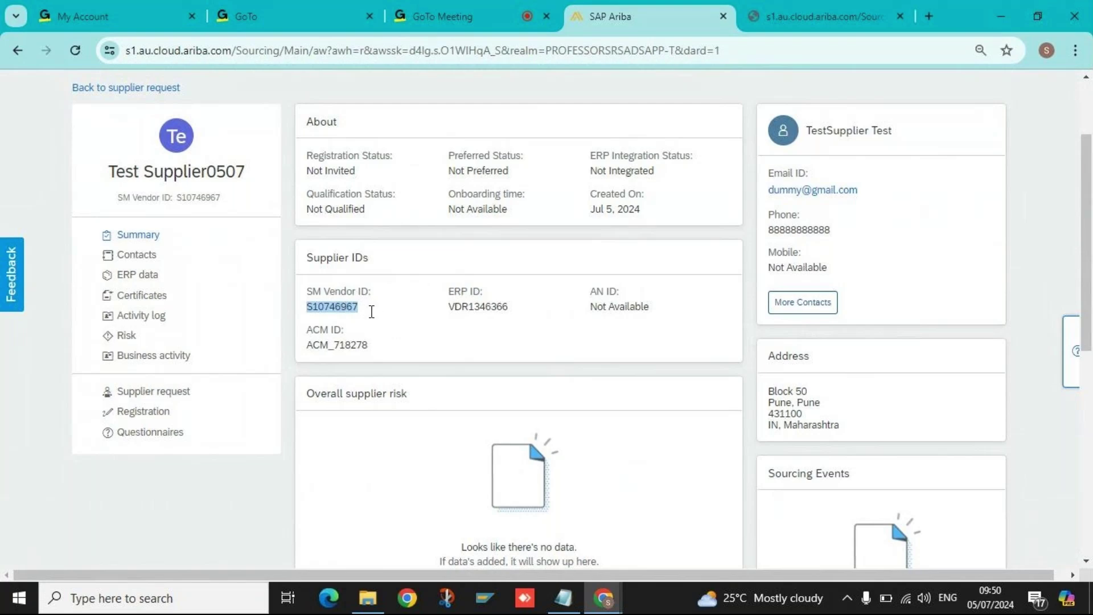
scroll(286, 306, up, 2)
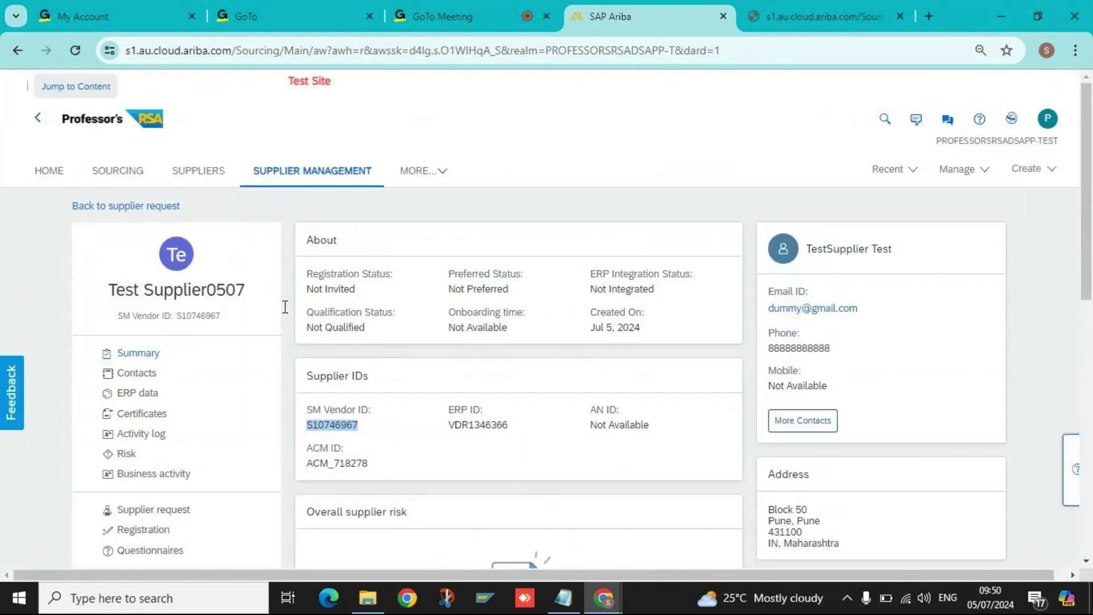
Search Supplier Management for the pasted ID S10746967 and open the Test Supplier0507 result.
click(47, 171)
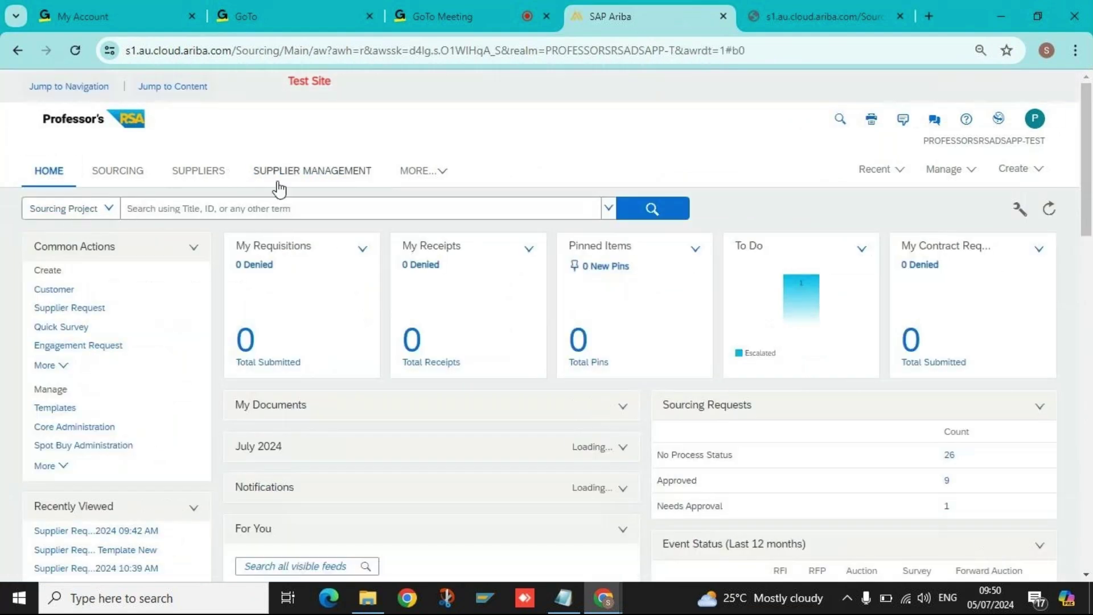
click(280, 183)
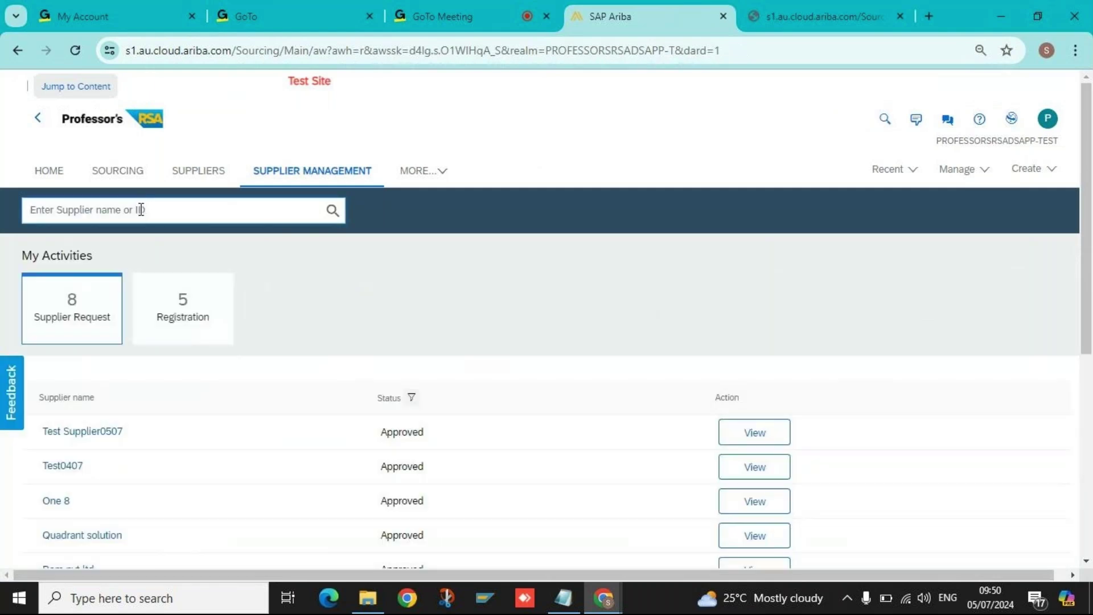
click(88, 211)
key(ctrl+v)
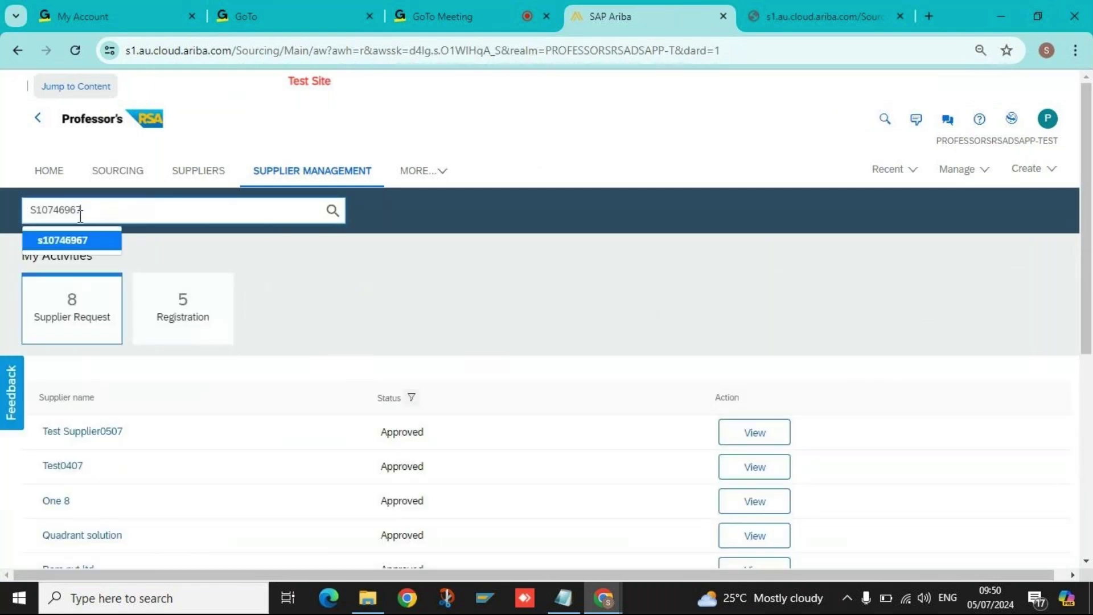
click(332, 210)
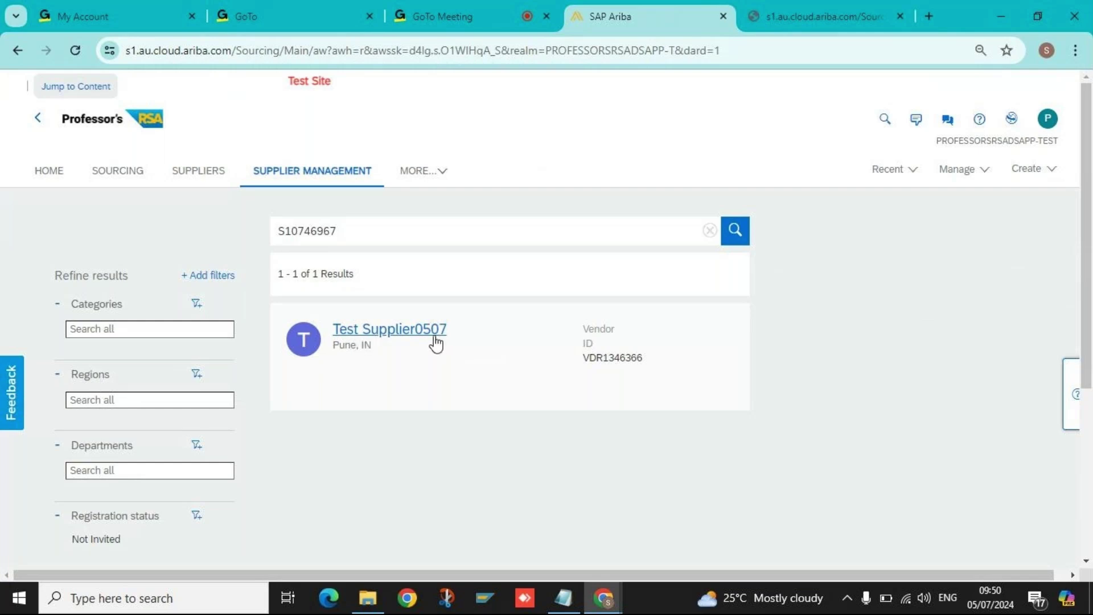
click(394, 334)
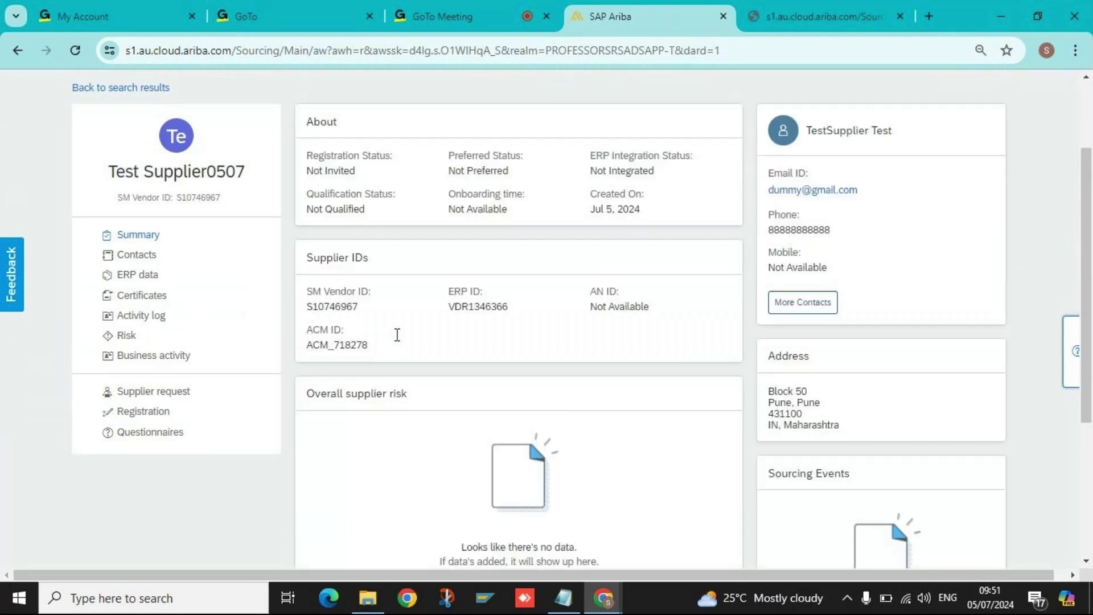
Select and copy the ERP ID VDR1346366, then go back to the home dashboard.
double_click(491, 306)
click(481, 307)
double_click(474, 307)
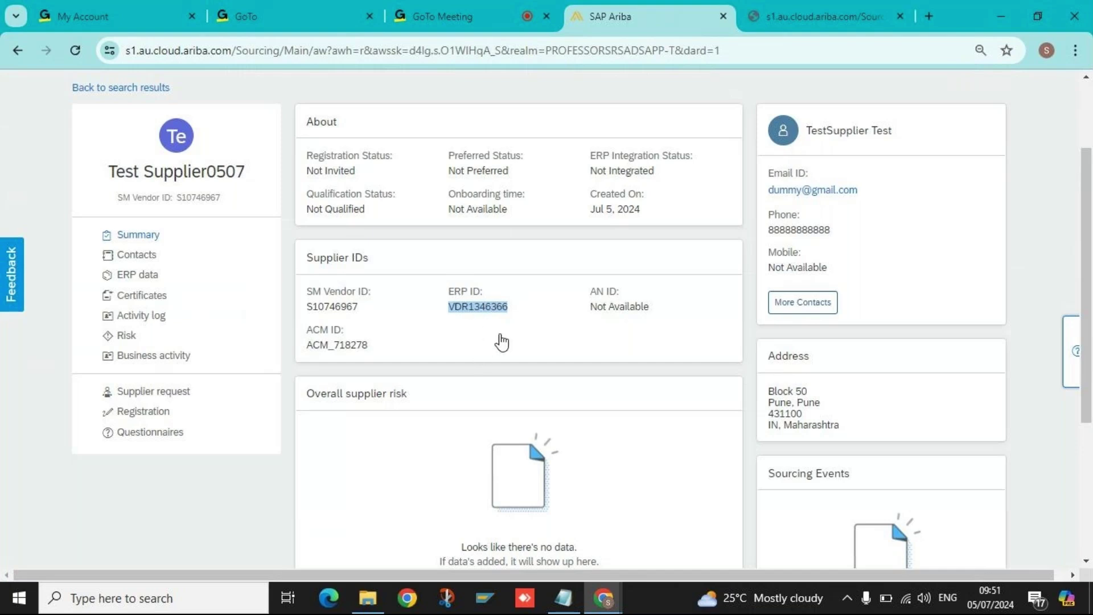
click(484, 349)
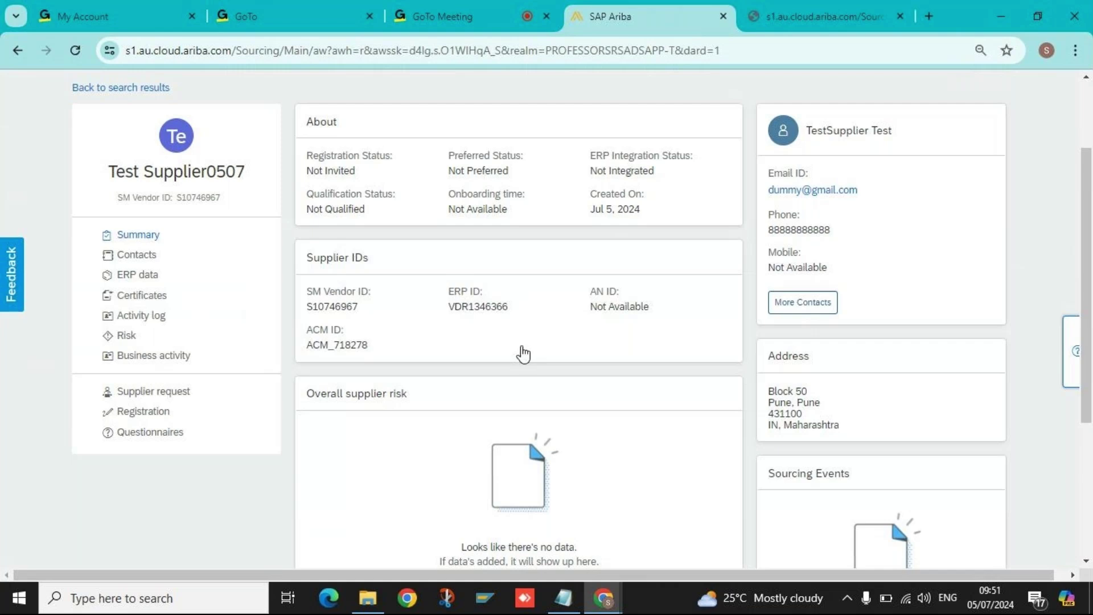
drag(513, 306, 452, 306)
key(ctrl+c)
click(478, 323)
scroll(470, 354, up, 1)
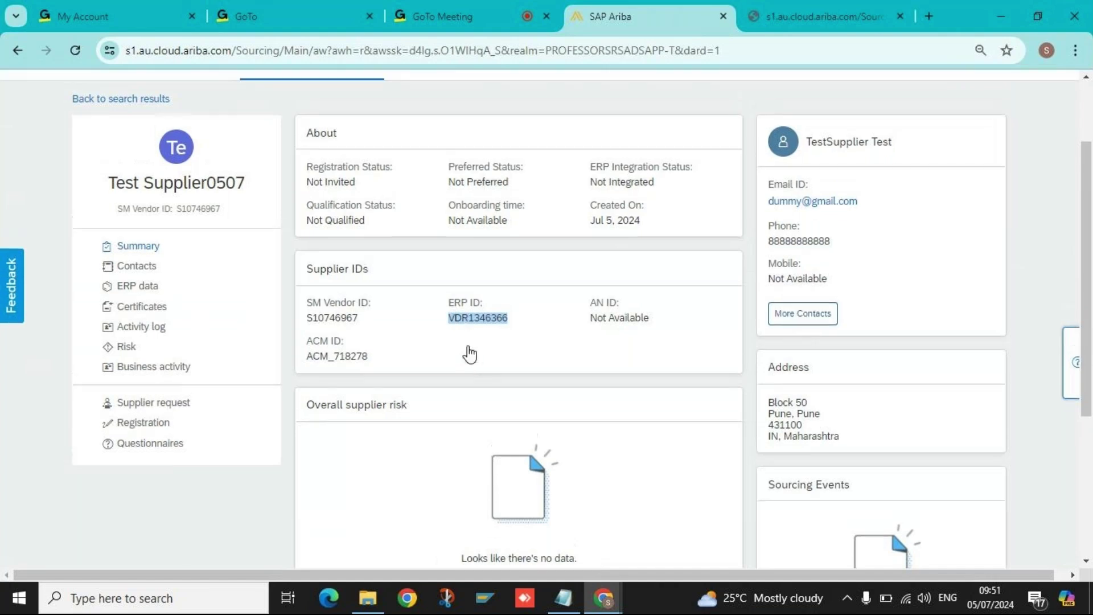
scroll(444, 355, up, 2)
click(25, 177)
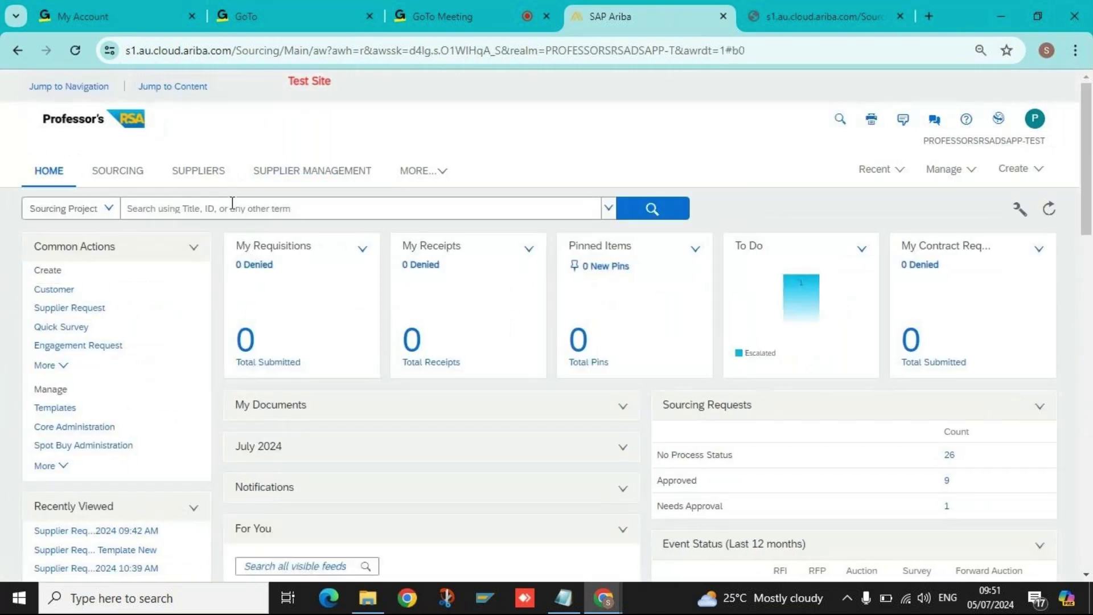
Search Supplier Management for the pasted ERP ID VDR1346366 and open the Test Supplier0507 result.
click(231, 206)
key(ctrl+v)
click(291, 173)
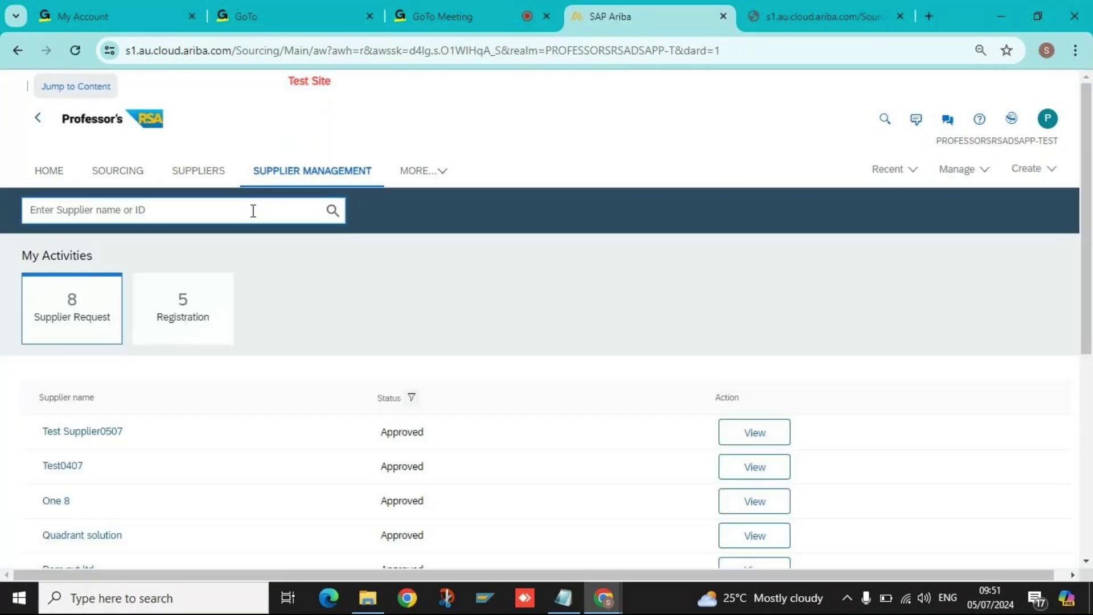
key(ctrl+v)
click(334, 211)
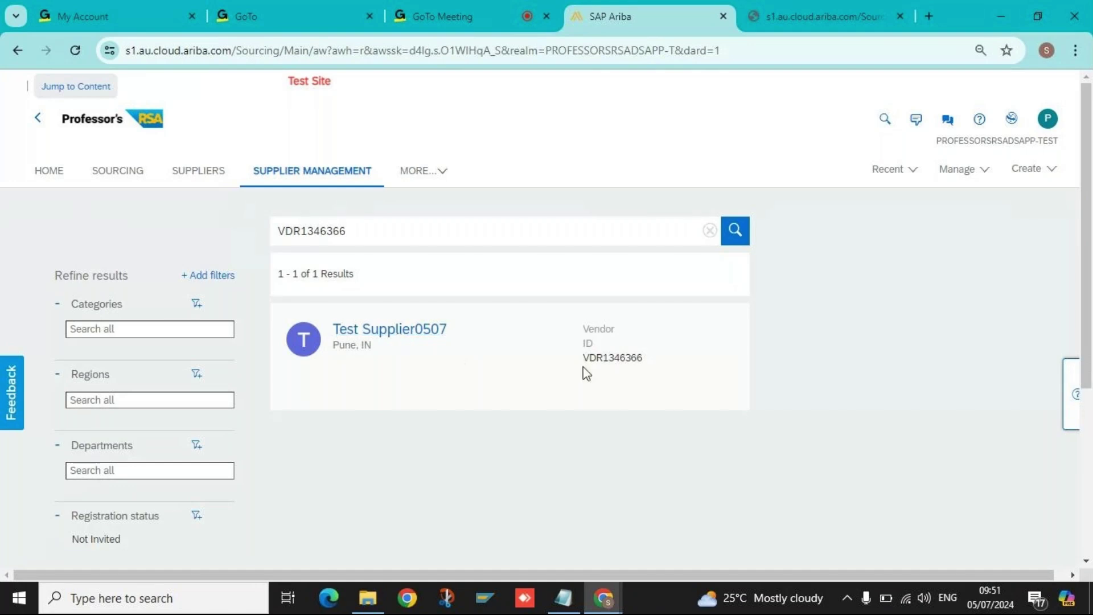
double_click(592, 359)
click(359, 329)
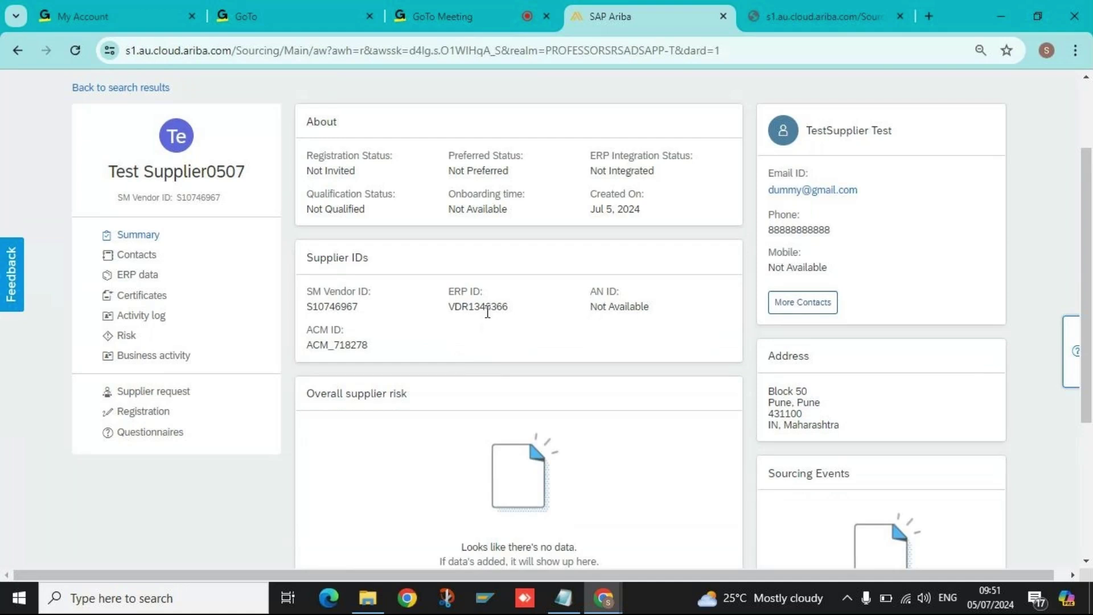
double_click(493, 306)
click(623, 313)
triple_click(608, 308)
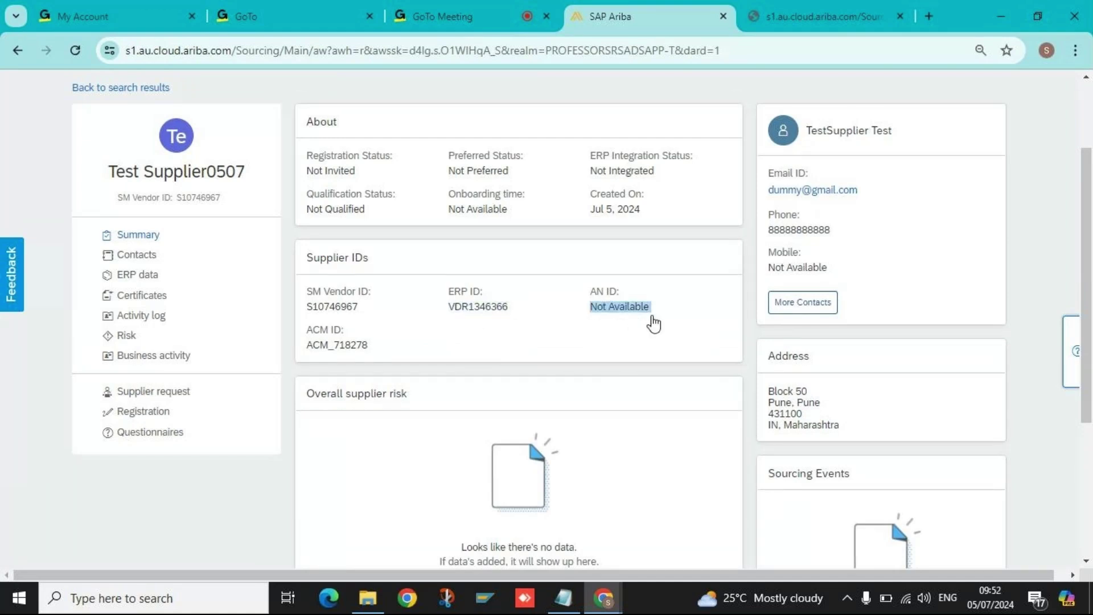
click(661, 310)
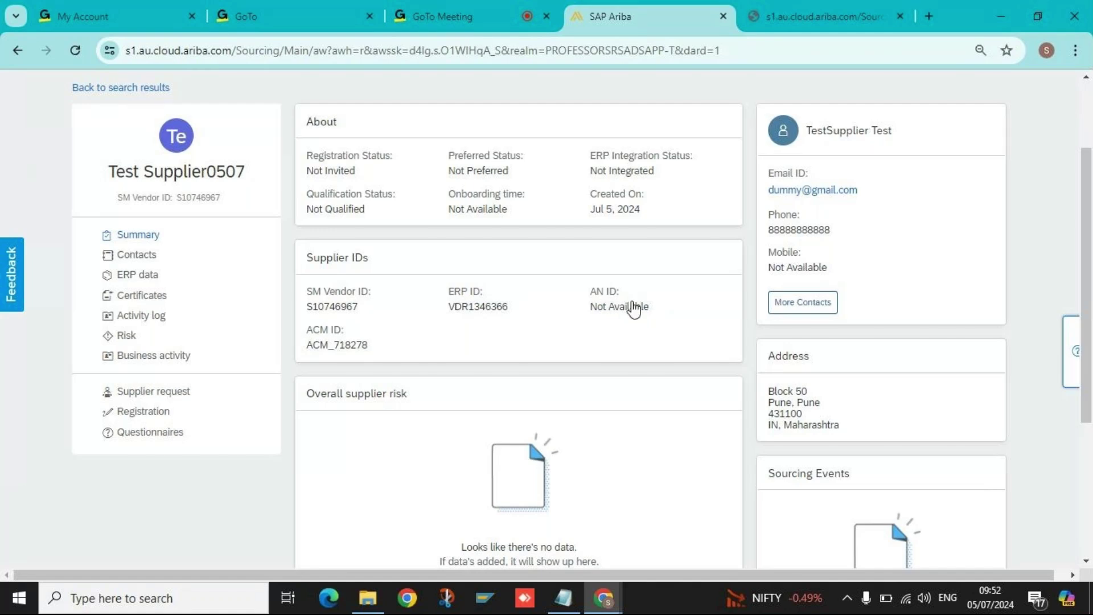
double_click(622, 304)
triple_click(623, 305)
double_click(630, 303)
click(625, 307)
double_click(625, 307)
double_click(596, 308)
drag(353, 164, 307, 171)
double_click(359, 346)
drag(388, 345, 321, 345)
click(461, 333)
double_click(363, 349)
drag(456, 351, 459, 350)
click(461, 357)
double_click(363, 348)
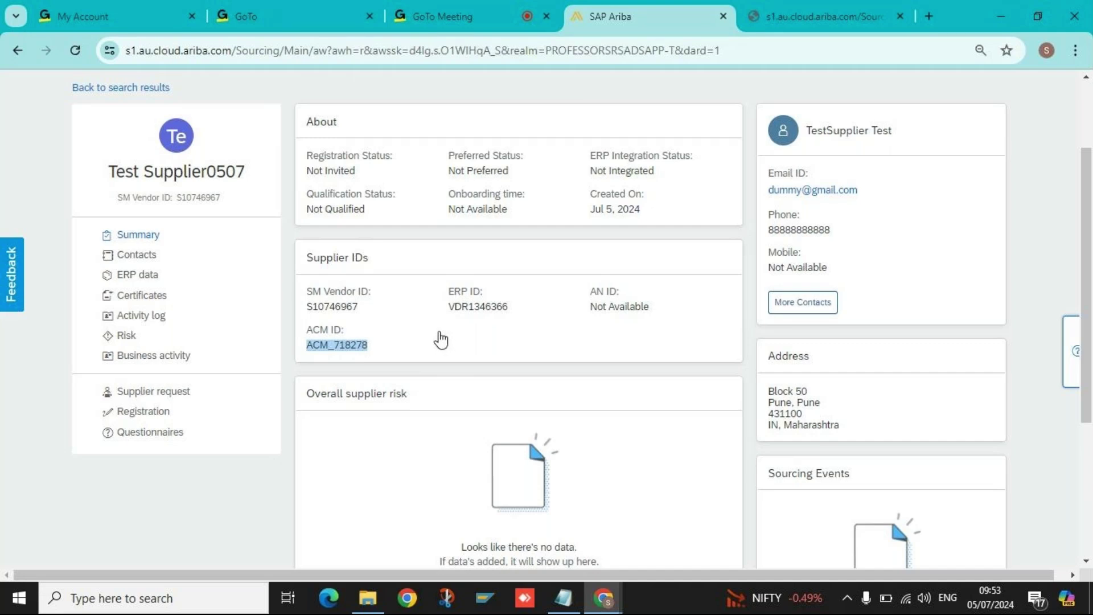
click(377, 342)
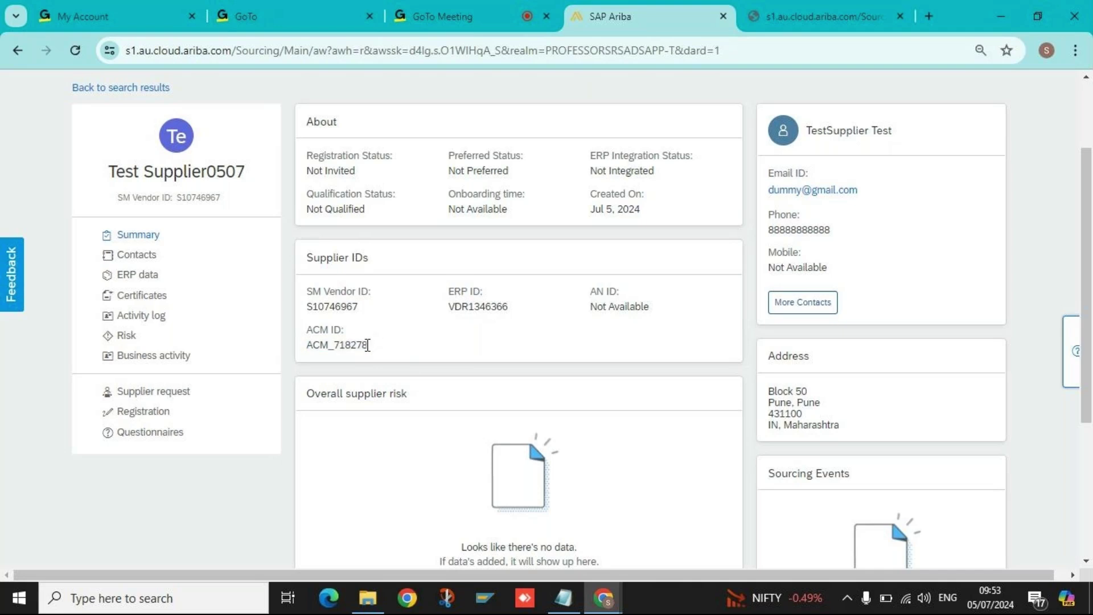
double_click(365, 345)
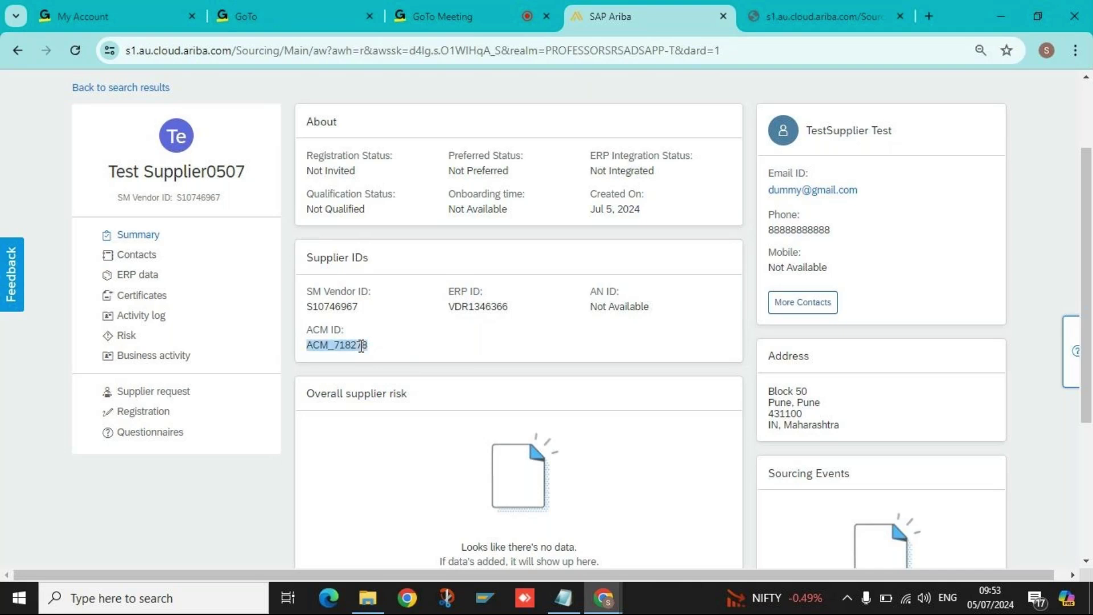
click(396, 347)
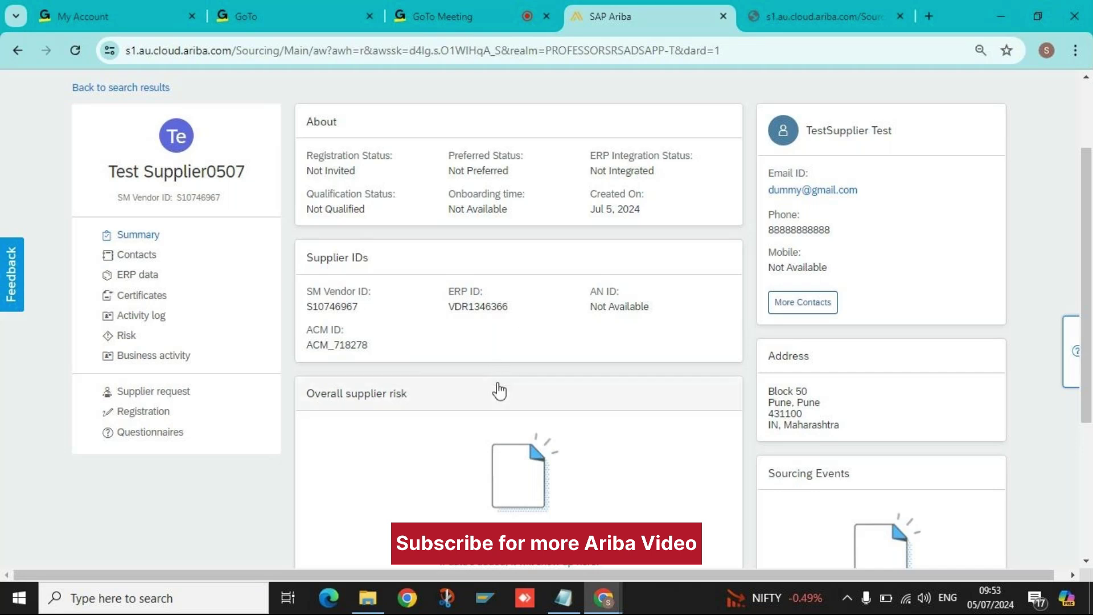
scroll(500, 391, down, 3)
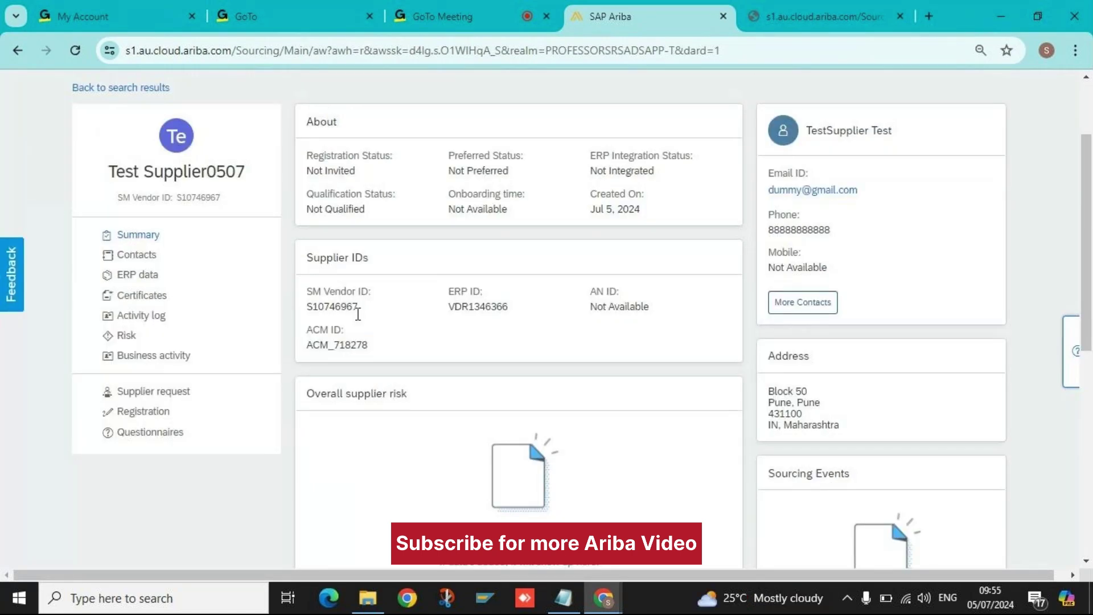
double_click(351, 346)
double_click(338, 306)
click(345, 345)
double_click(345, 345)
double_click(489, 306)
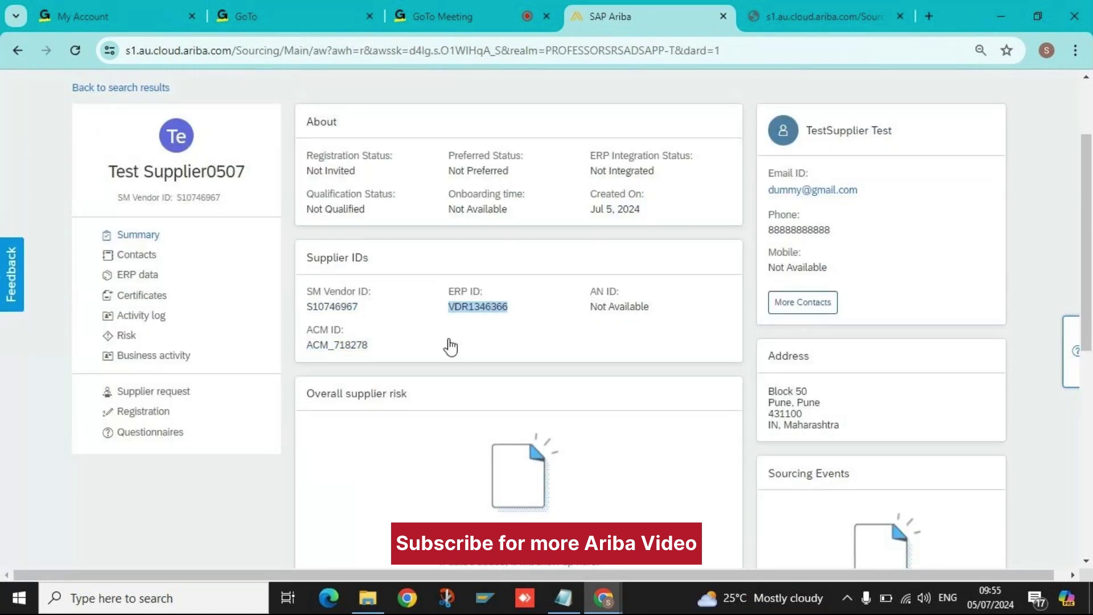
click(394, 345)
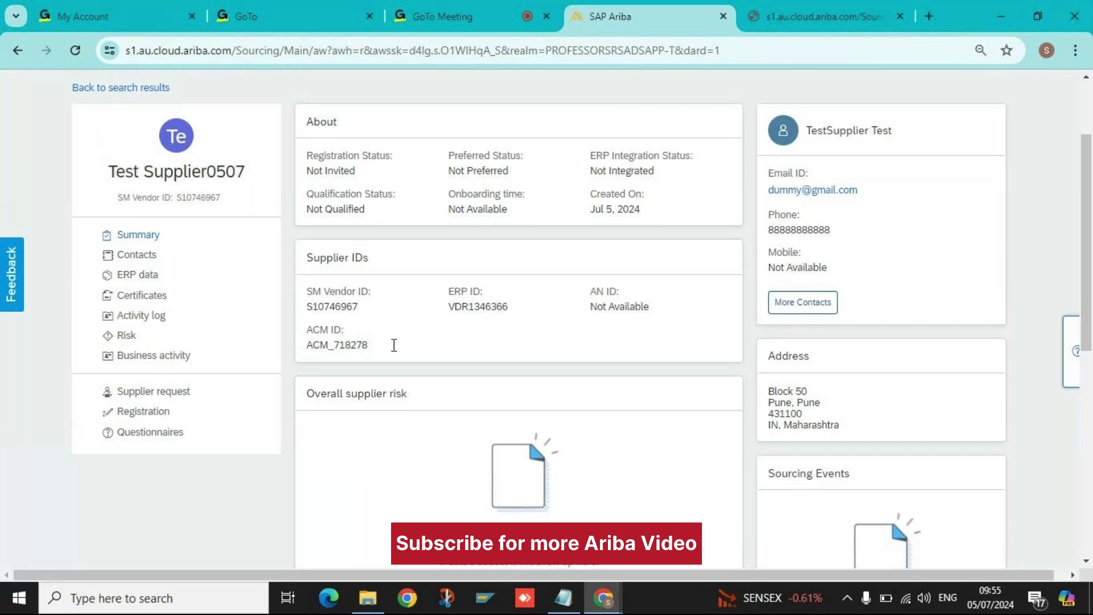
double_click(353, 345)
double_click(463, 308)
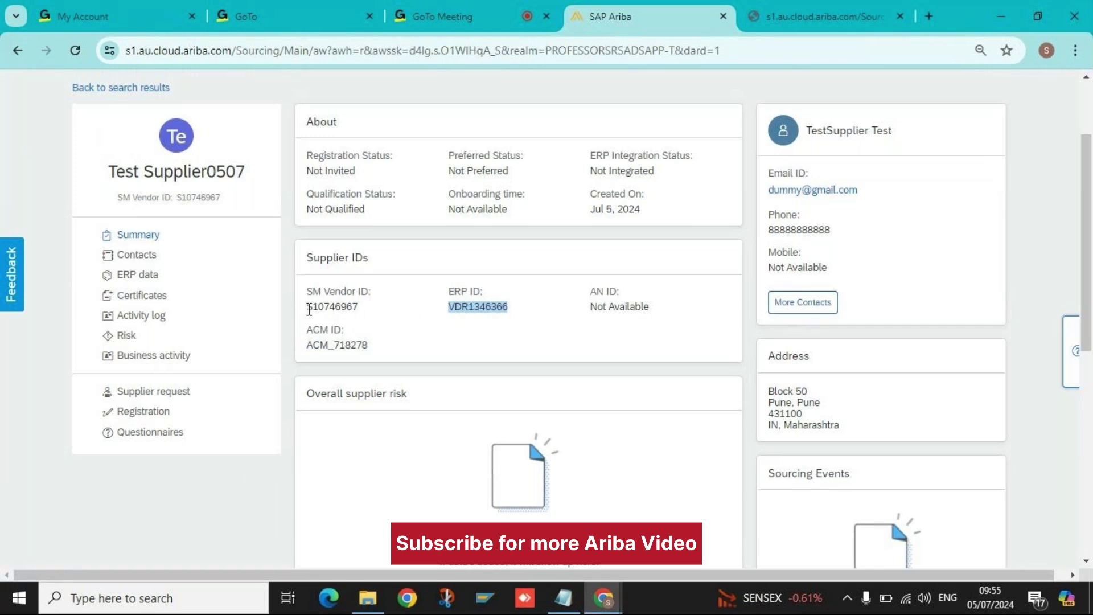
drag(311, 308, 355, 307)
drag(467, 309, 528, 313)
click(309, 345)
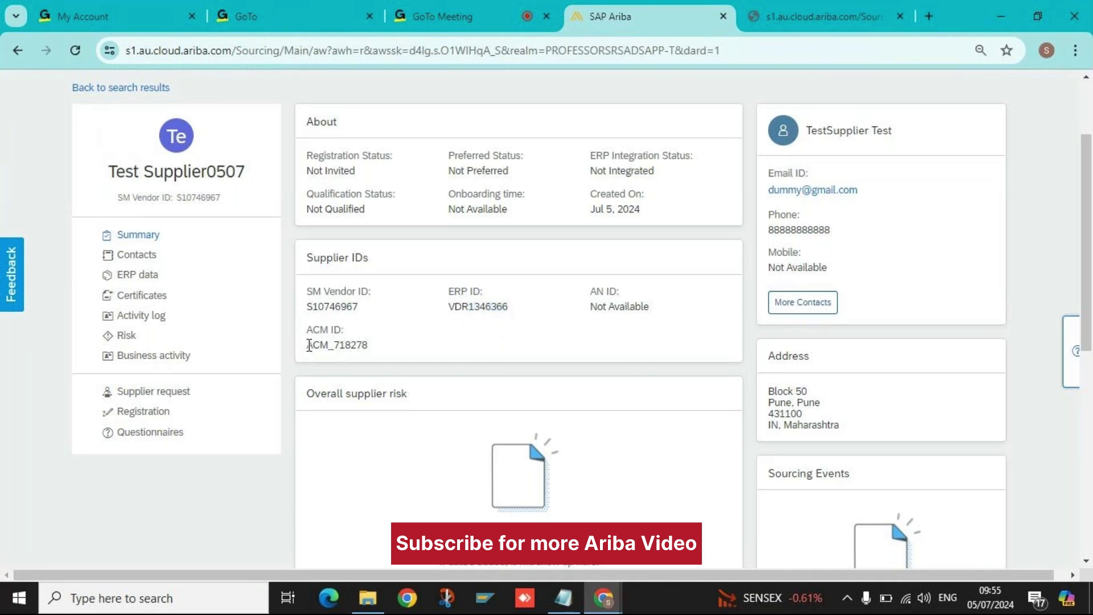
drag(309, 346, 389, 346)
click(383, 310)
scroll(471, 316, up, 2)
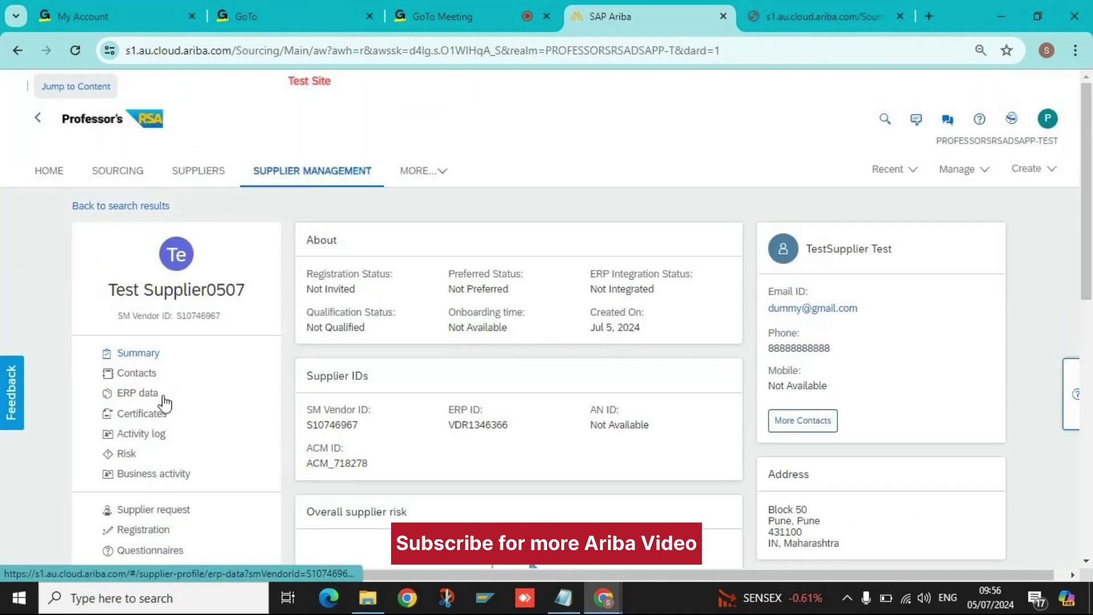
click(149, 540)
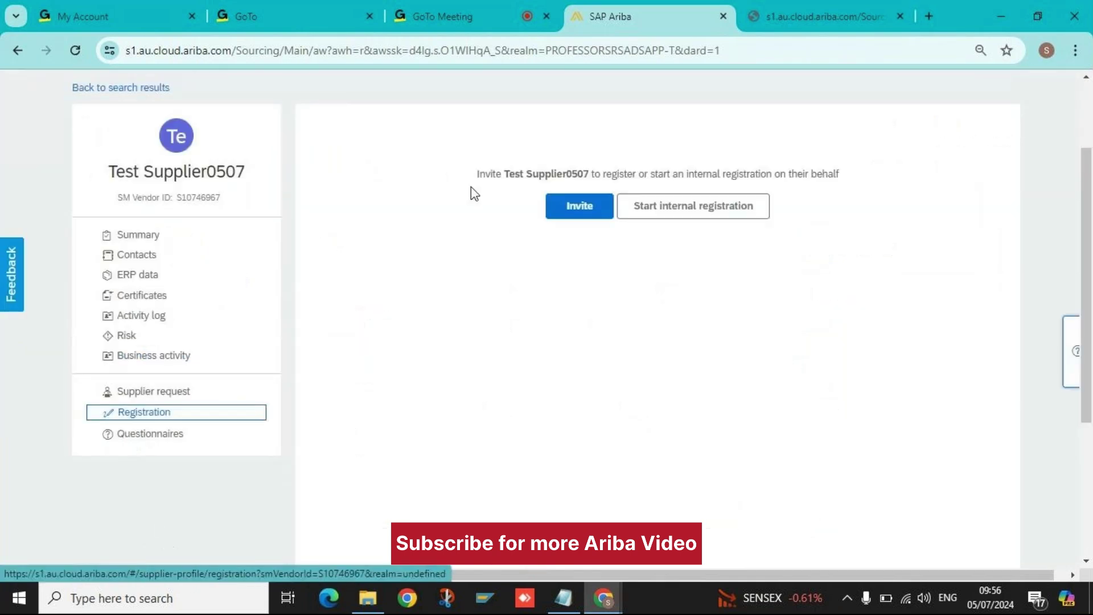
click(146, 242)
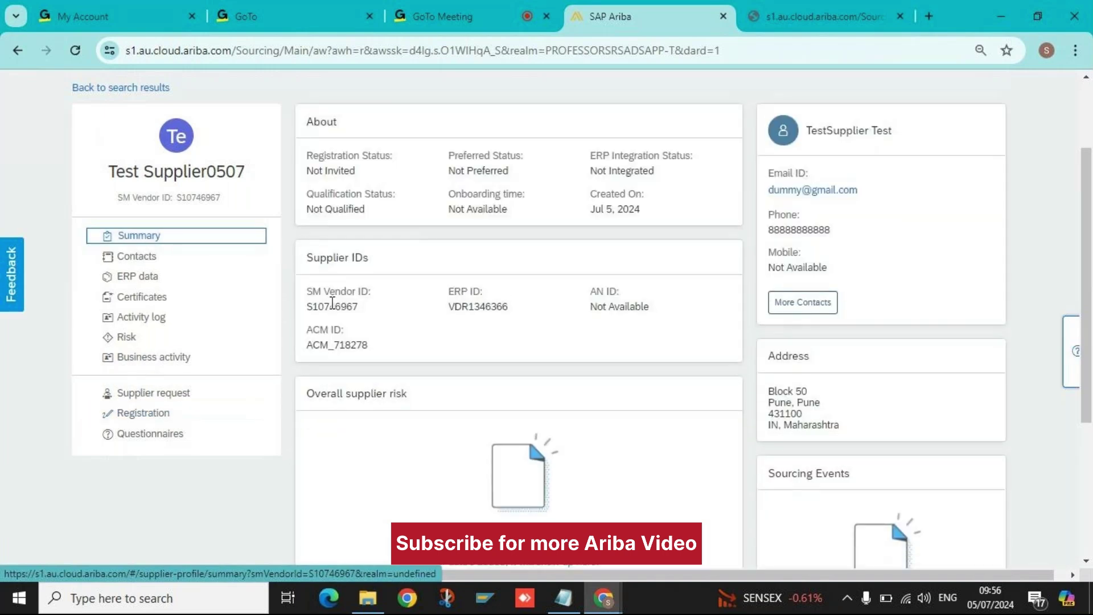
scroll(386, 350, up, 3)
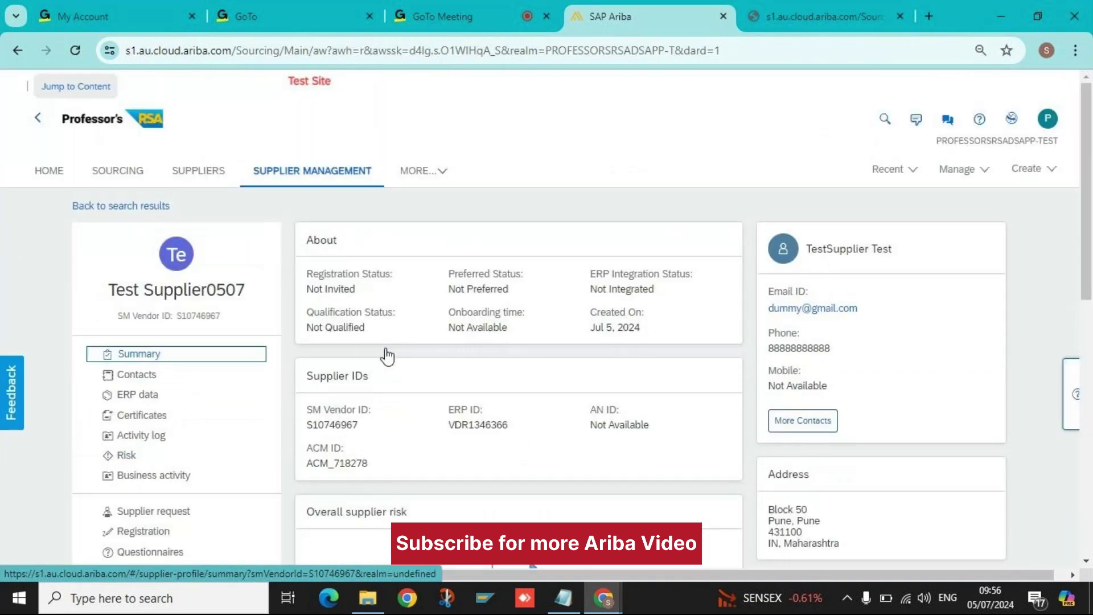